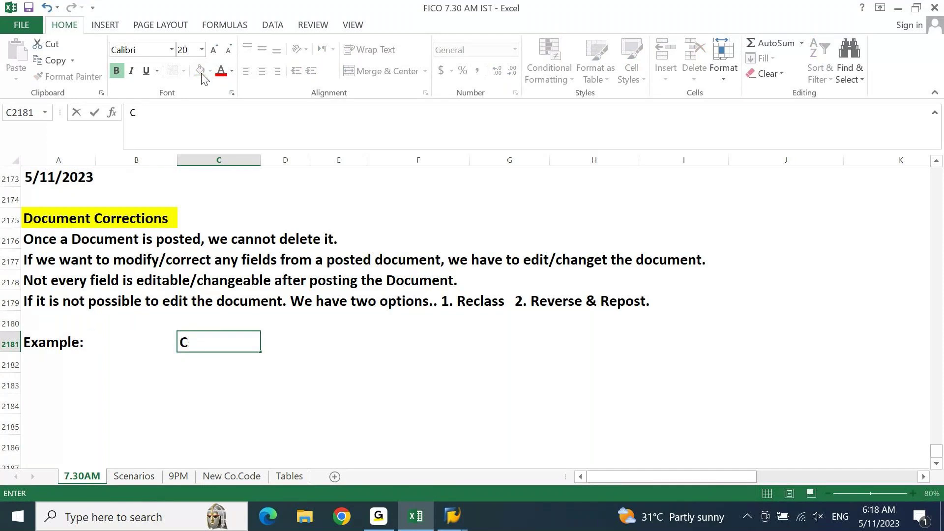
- Enter "Bank Outgoing DR" in cell C2181 and an indented "Capital CR" in C2182 as the example posting
{"action": "key", "text": "Escape"}
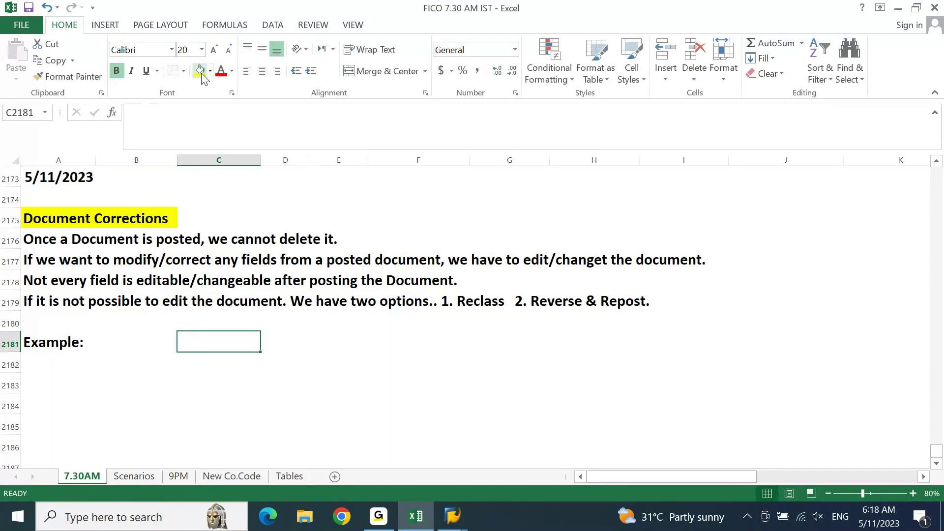
{"action": "type", "text": "Bank Out"}
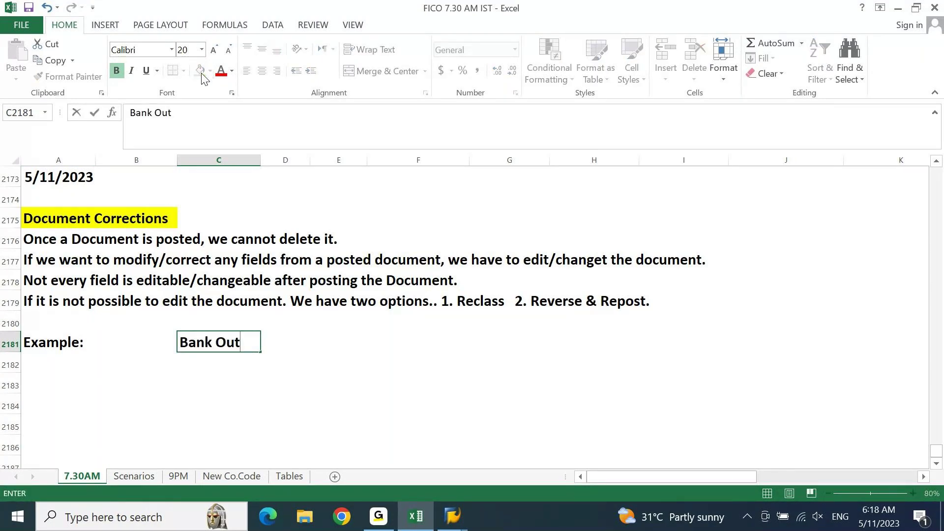
{"action": "type", "text": "going"}
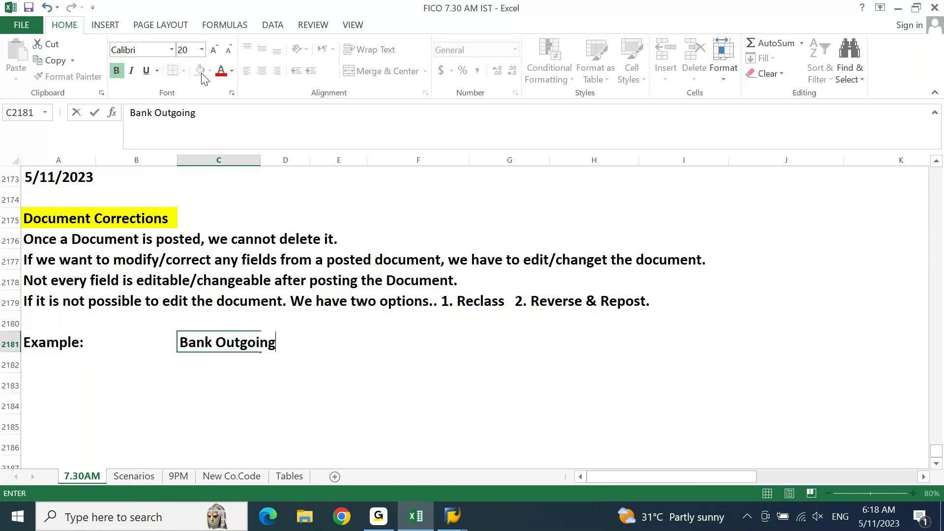
{"action": "type", "text": " DR"}
{"action": "key", "text": "Return"}
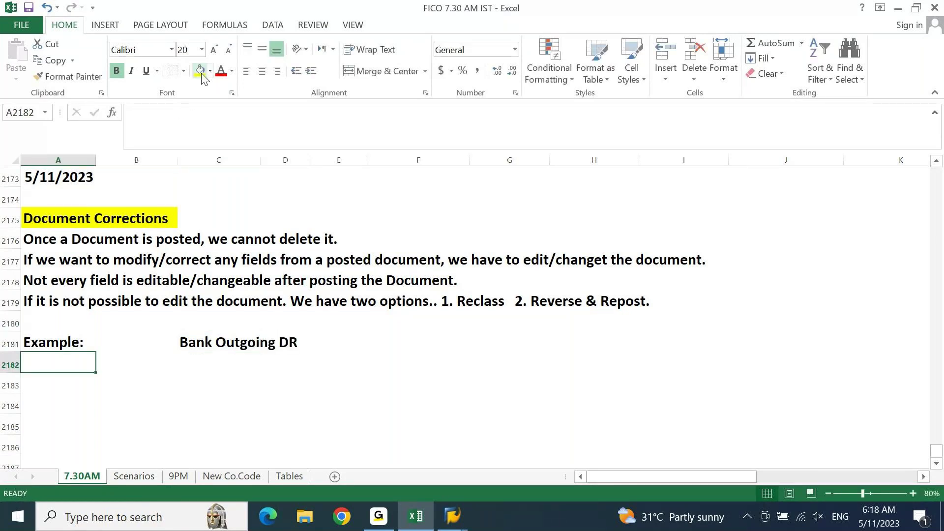
{"action": "key", "text": "Tab"}
{"action": "key", "text": "Tab"}
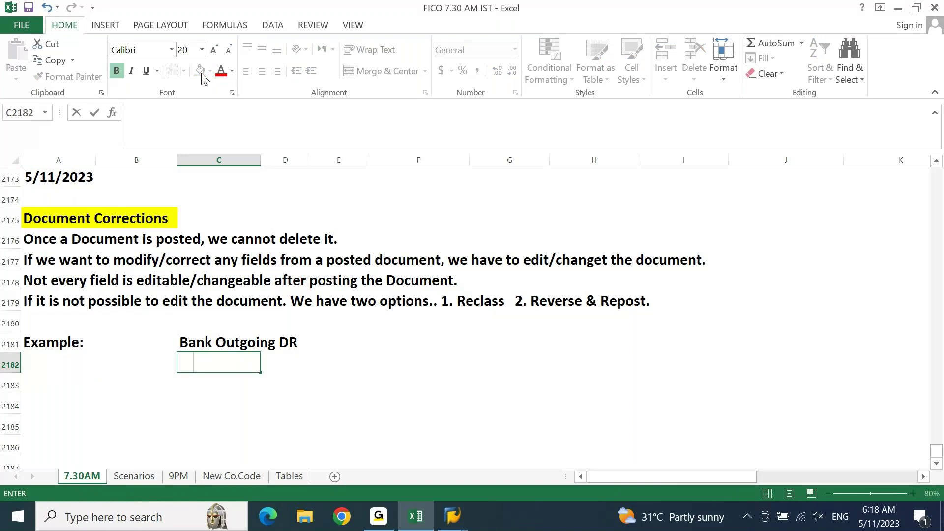
{"action": "type", "text": "Capital CR"}
{"action": "key", "text": "Tab"}
- Enter the example amounts 30000 in cell E2181 and -30000 in E2182
{"action": "key", "text": "Up"}
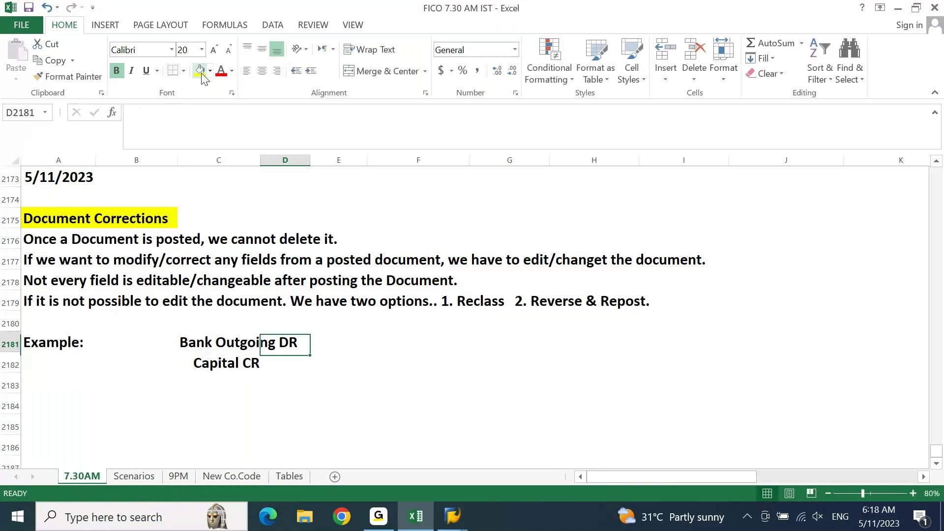
{"action": "key", "text": "Right"}
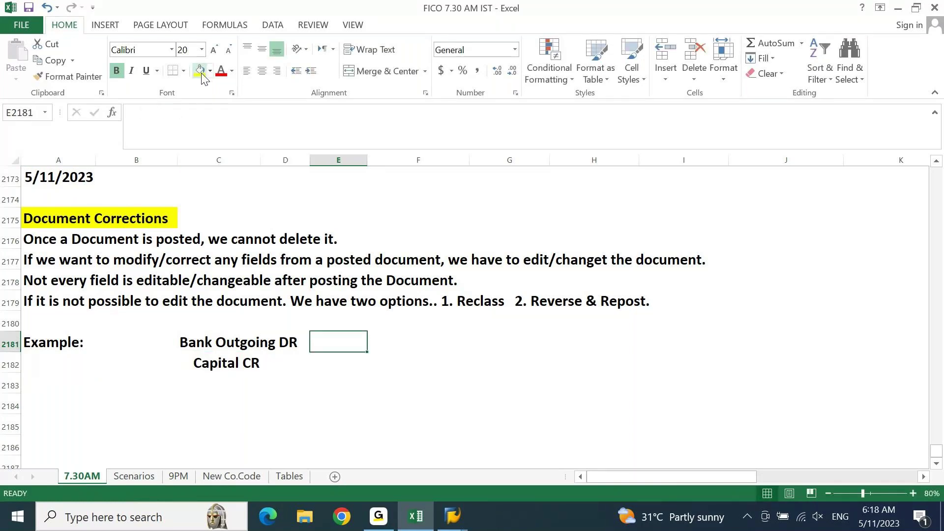
{"action": "type", "text": "30000"}
{"action": "key", "text": "Return"}
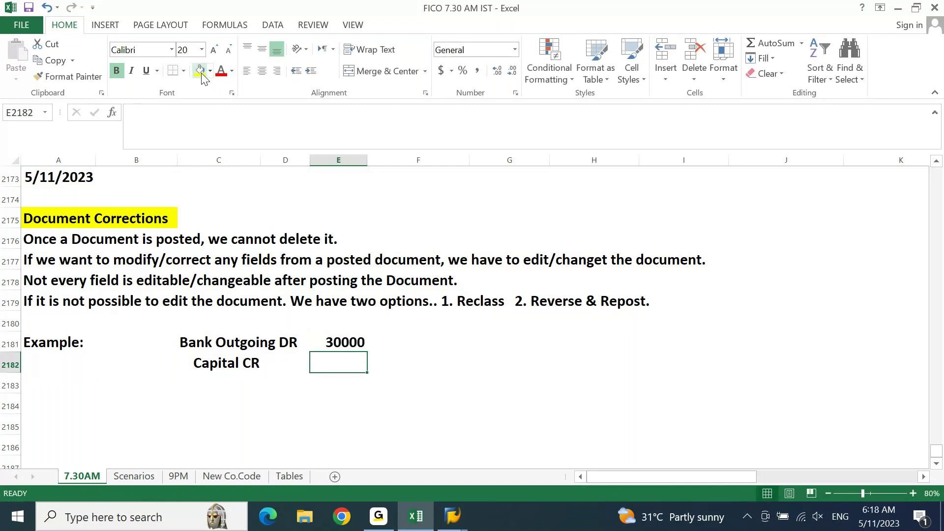
{"action": "type", "text": "-30000"}
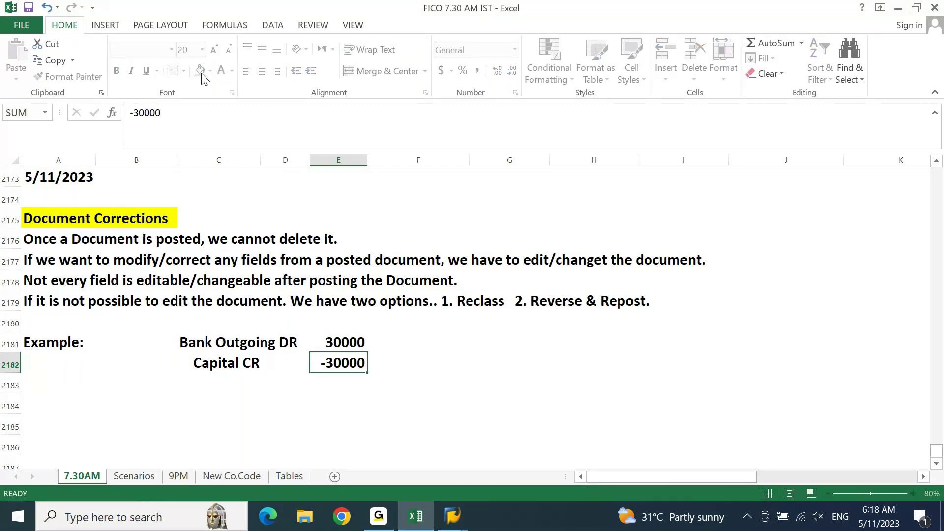
{"action": "key", "text": "Return"}
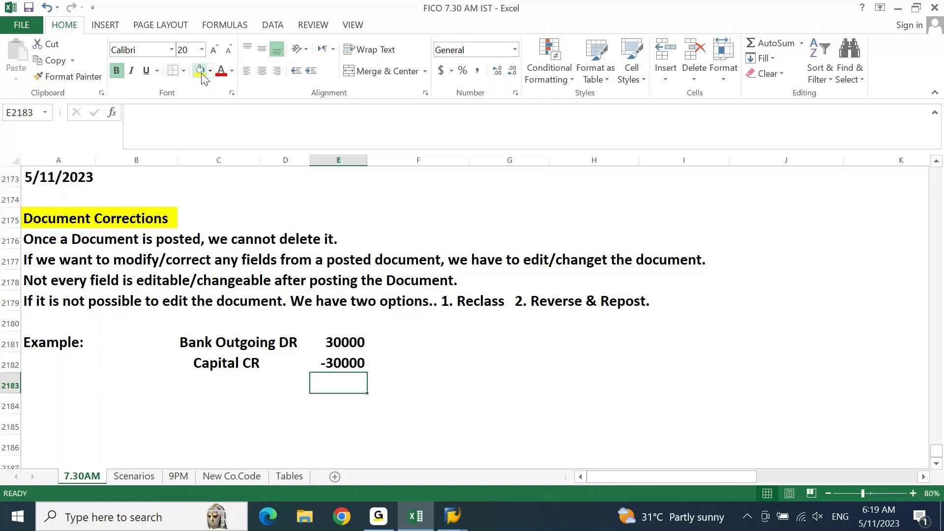
- Switch to SAP, leave the G/L line item display and open the FB03 document display transaction
{"action": "left_click", "coordinate": [461, 515]}
{"action": "left_click", "coordinate": [513, 459]}
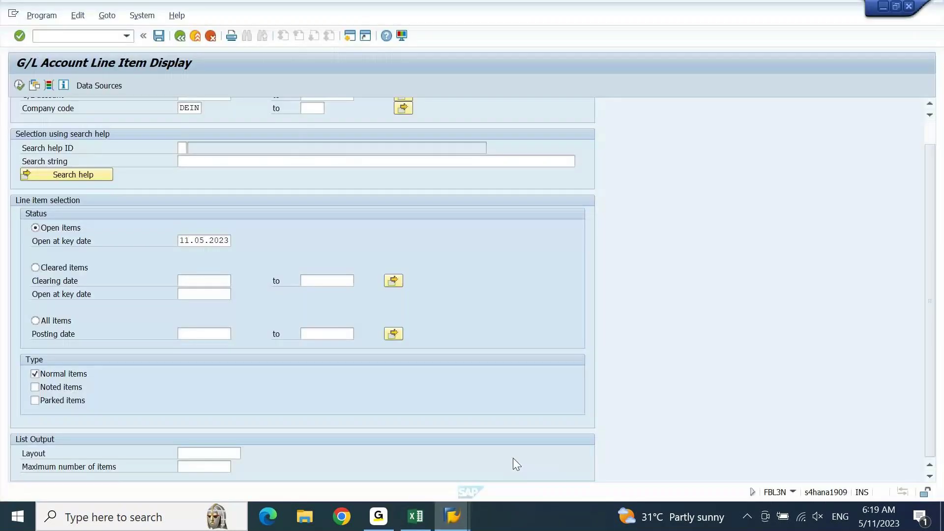
{"action": "key", "text": "F3"}
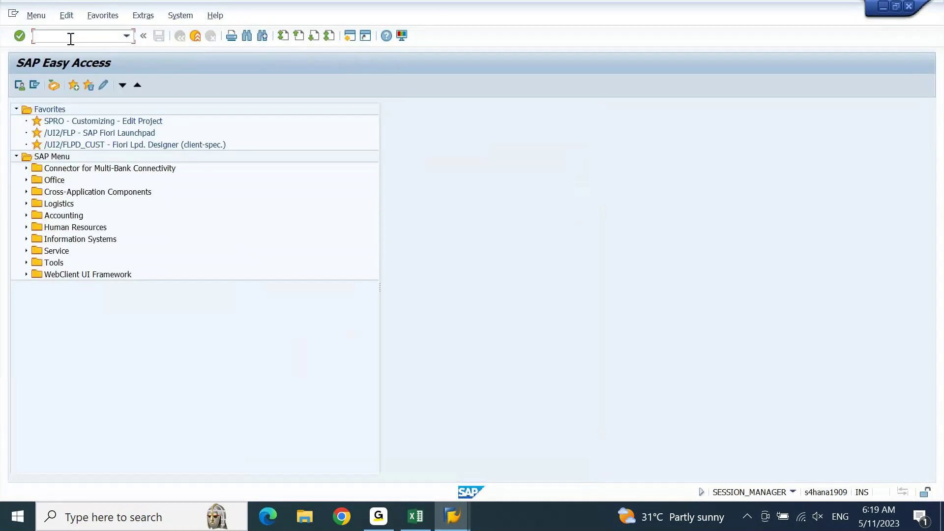
{"action": "type", "text": "fb03"}
{"action": "key", "text": "Return"}
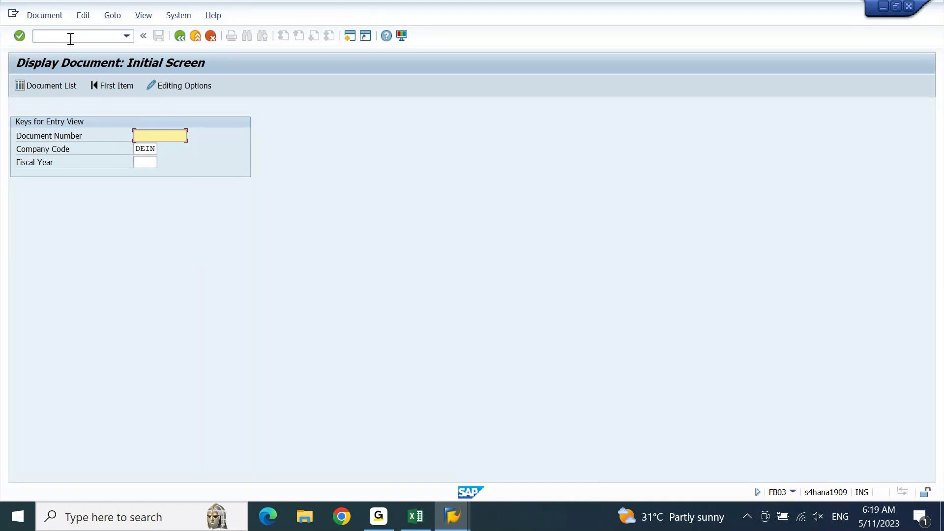
- List the posted documents of company code DEIN without further criteria and open the CAPITAL FOR LAPTOPS document
{"action": "left_click", "coordinate": [48, 85]}
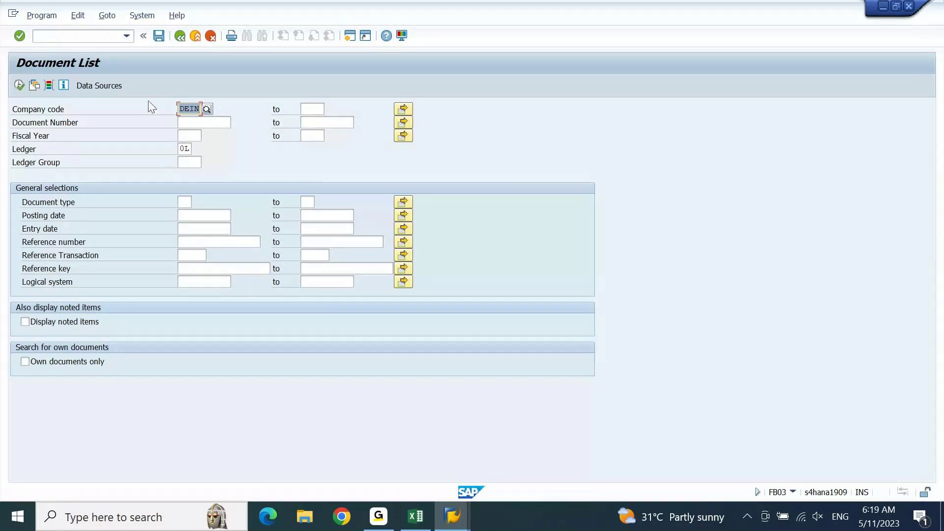
{"action": "left_click", "coordinate": [19, 85]}
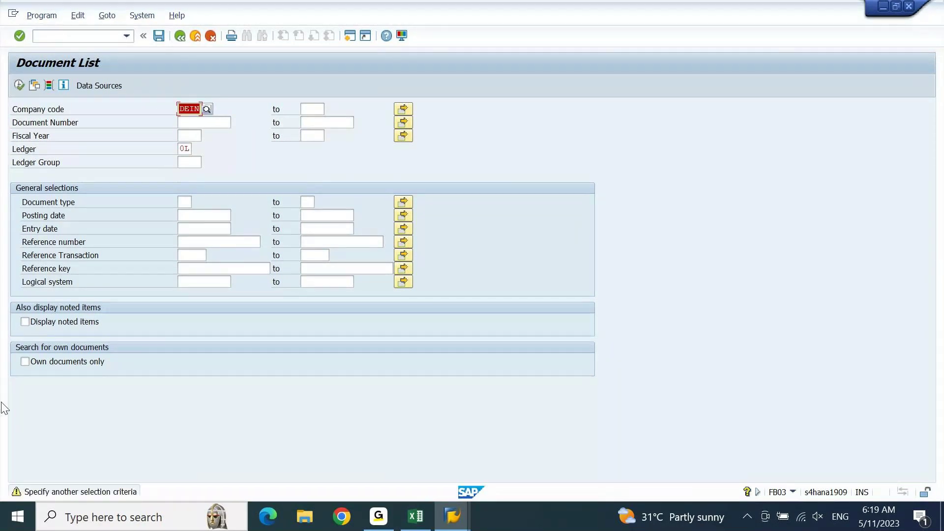
{"action": "key", "text": "Return"}
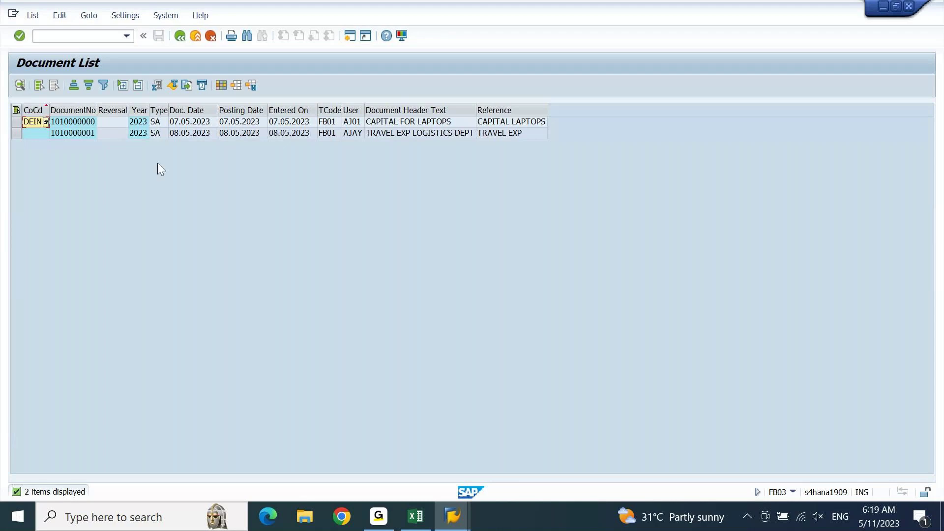
{"action": "double_click", "coordinate": [187, 125]}
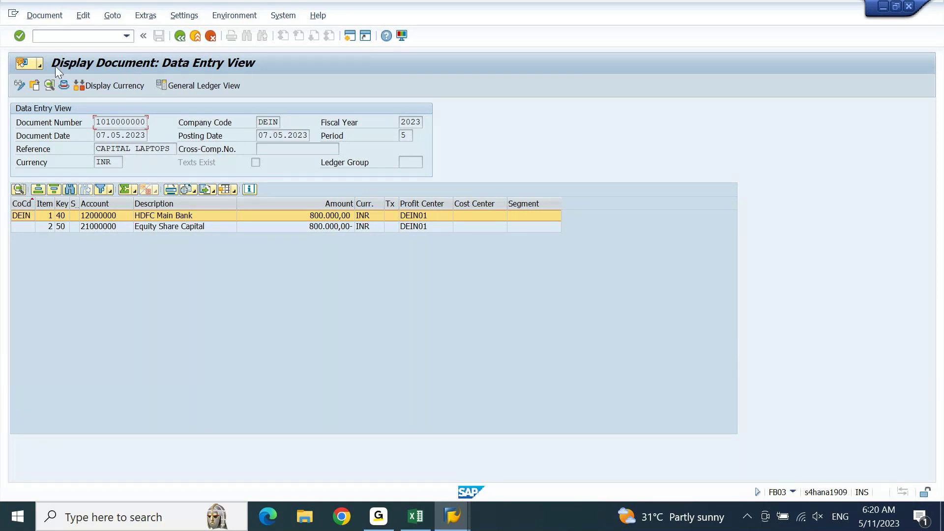
- Switch the document to change mode and open its document header to examine which fields are editable
{"action": "left_click", "coordinate": [25, 86]}
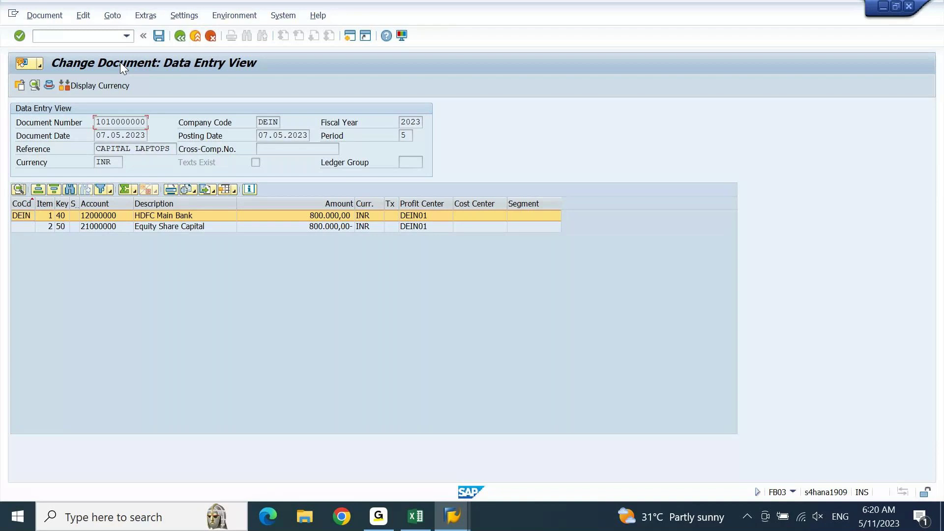
{"action": "left_click", "coordinate": [52, 86]}
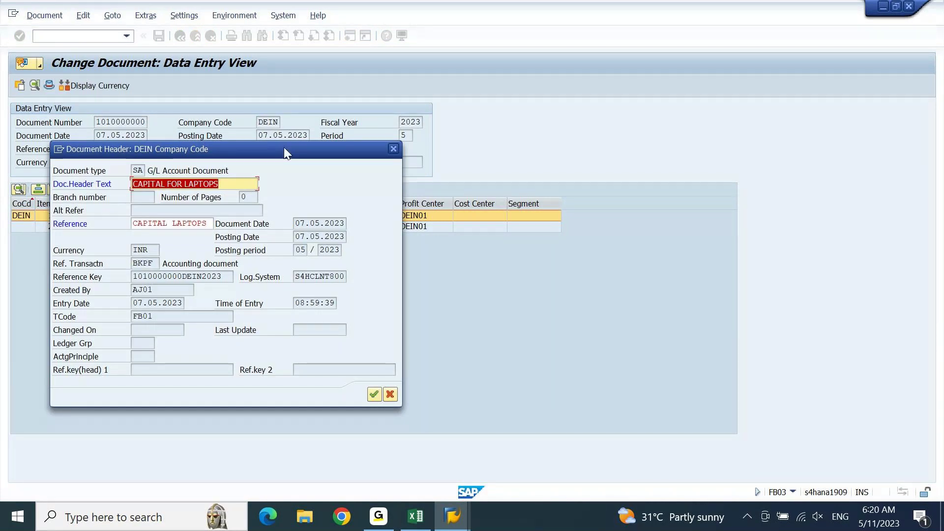
{"action": "left_click_drag", "start_coordinate": [284, 147], "coordinate": [460, 77]}
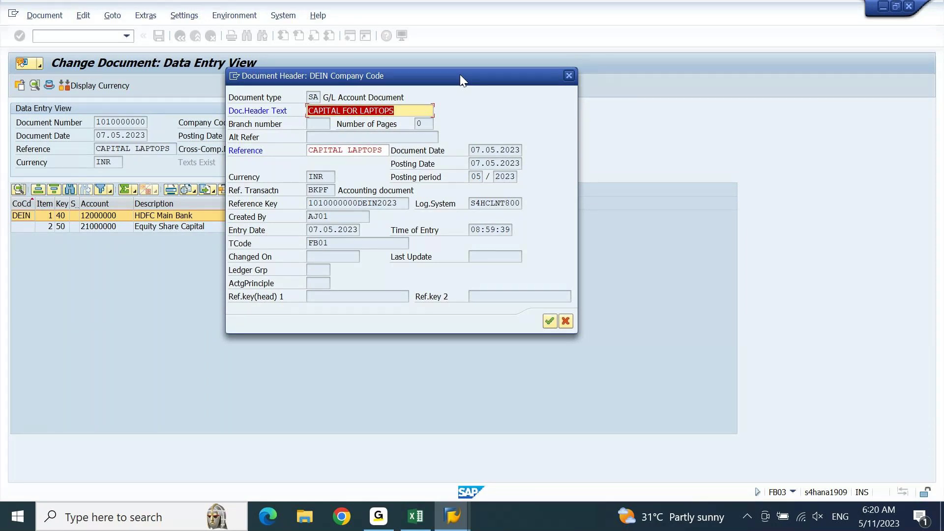
- Switch to Excel and enter "Header Part: Editable fields" in cell A2184
{"action": "left_click", "coordinate": [416, 517]}
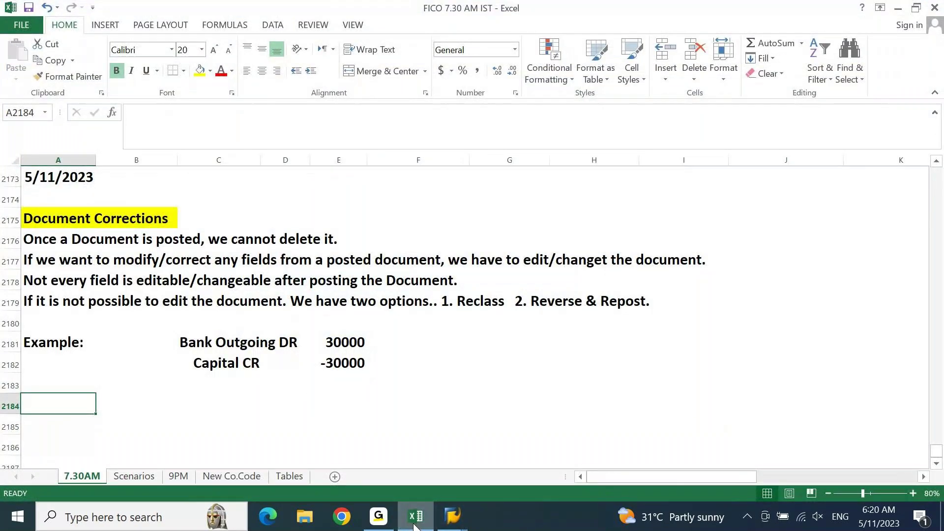
{"action": "type", "text": "Header Part: He"}
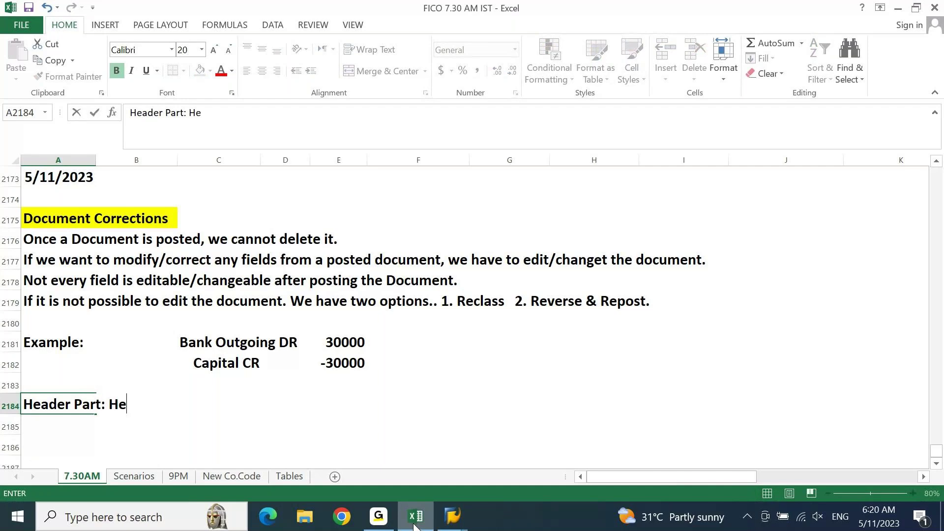
{"action": "key", "text": "BackSpace"}
{"action": "key", "text": "BackSpace"}
{"action": "type", "text": "Edital"}
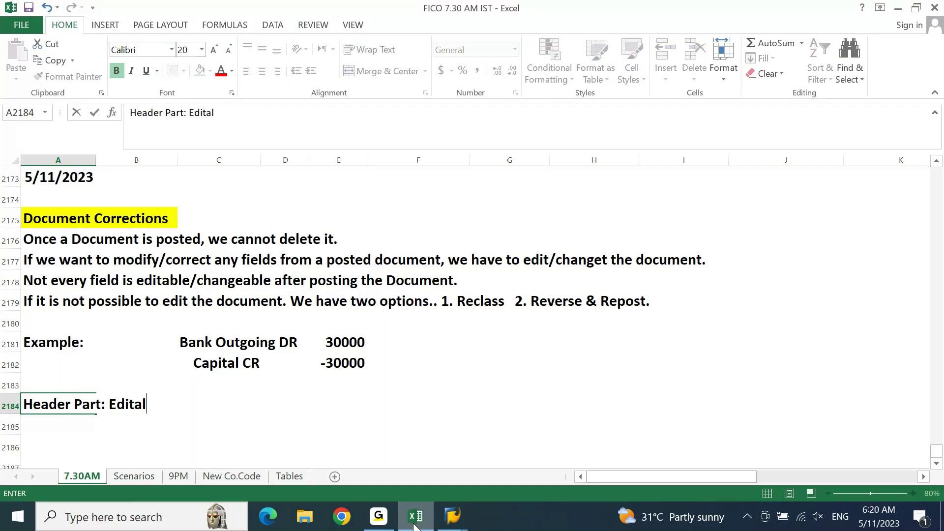
{"action": "key", "text": "BackSpace"}
{"action": "type", "text": "ble fields"}
- Enter "Reference & Doc Header Text" in cell D2184 as the list of editable header fields
{"action": "key", "text": "Tab"}
{"action": "key", "text": "Tab"}
{"action": "key", "text": "Tab"}
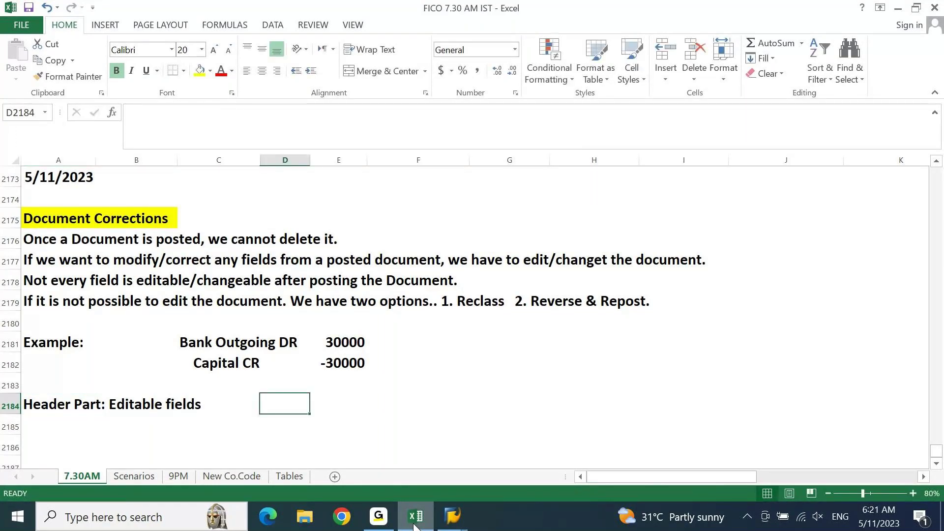
{"action": "type", "text": "REfern"}
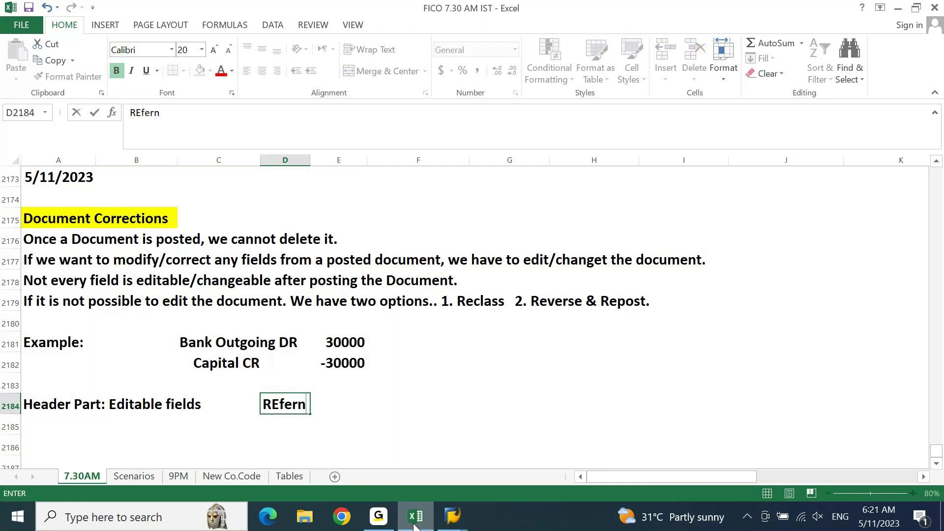
{"action": "key", "text": "BackSpace"}
{"action": "type", "text": "ence & DOc "}
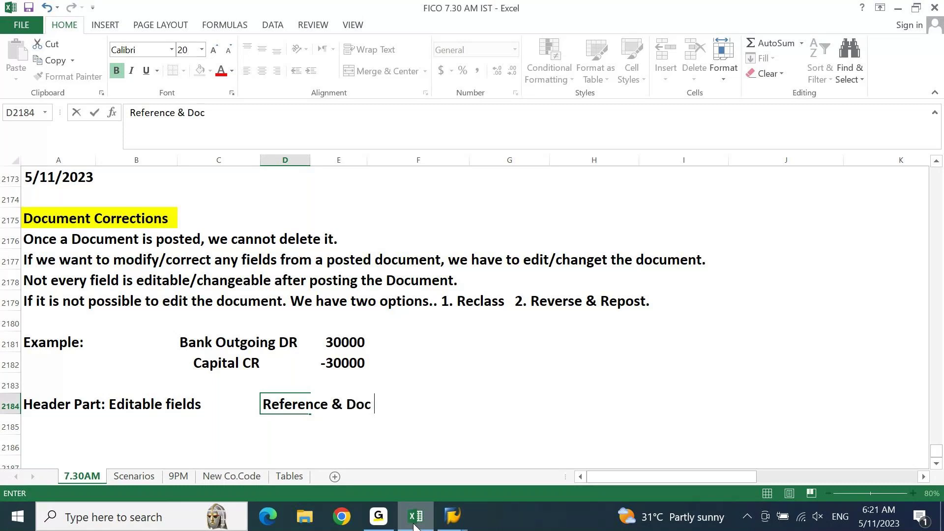
{"action": "type", "text": "Header Text"}
{"action": "key", "text": "Return"}
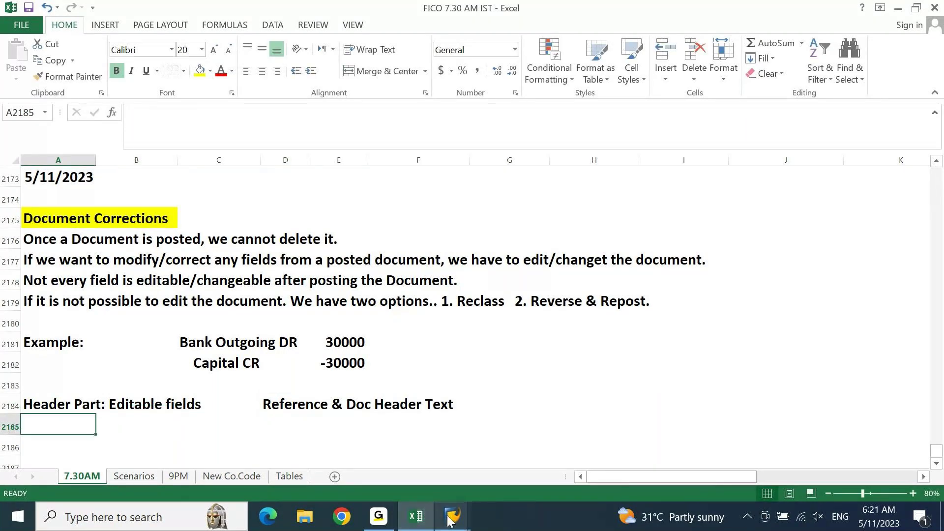
- Return to SAP, close the document header and open the HDFC Main Bank line item to examine its editable fields
{"action": "left_click", "coordinate": [418, 524]}
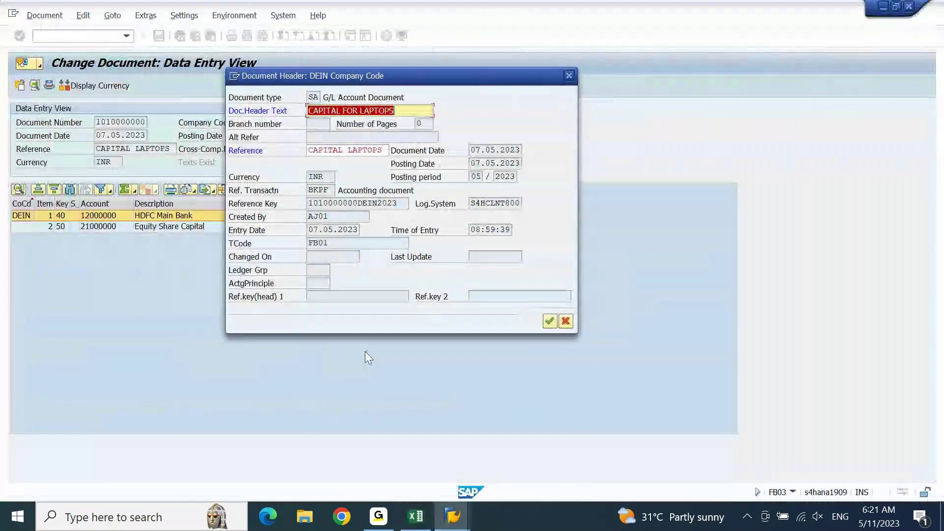
{"action": "left_click", "coordinate": [409, 110]}
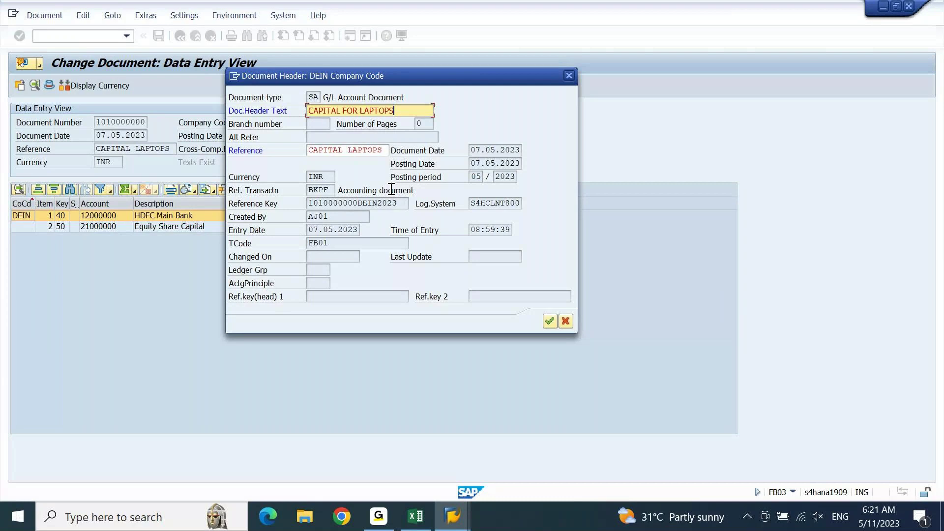
{"action": "left_click", "coordinate": [569, 75]}
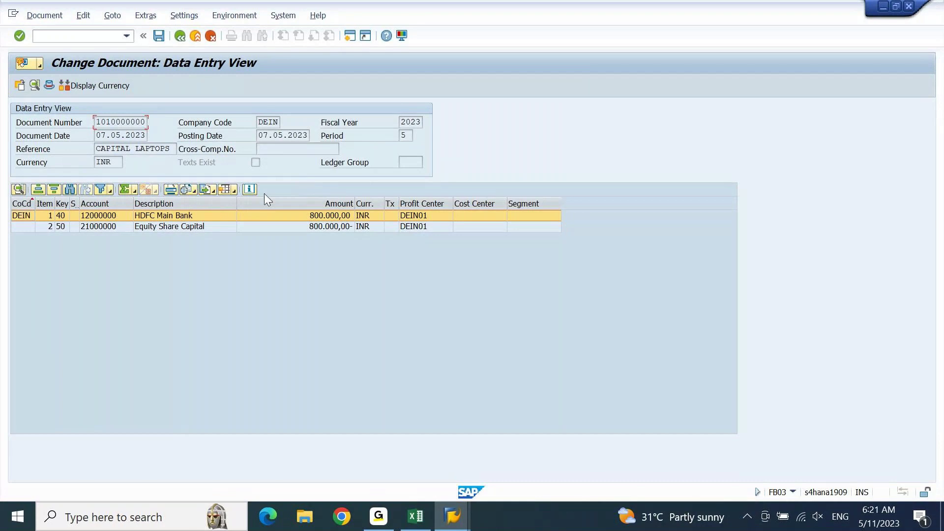
{"action": "double_click", "coordinate": [212, 215]}
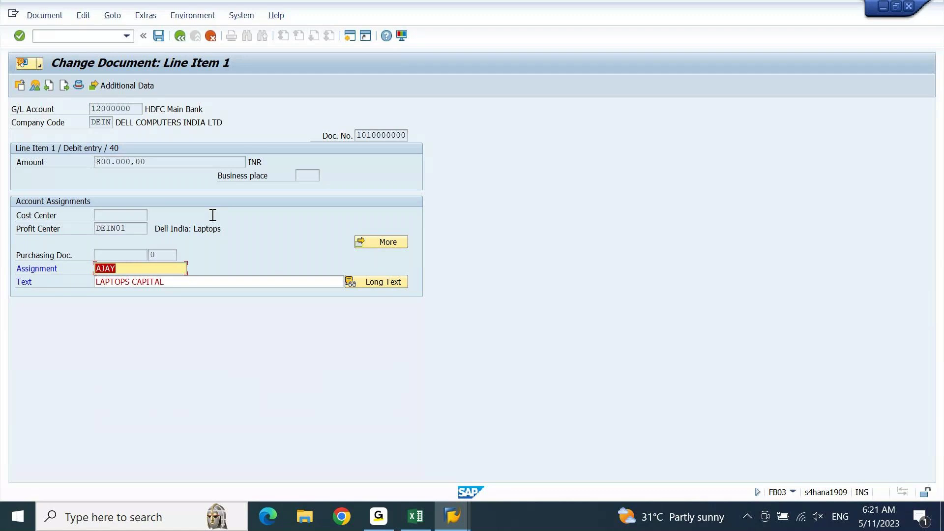
- Switch to Excel and enter "Line Item Part: Editable fields" in cell A2185, adapted from the header line's text
{"action": "left_click", "coordinate": [422, 509]}
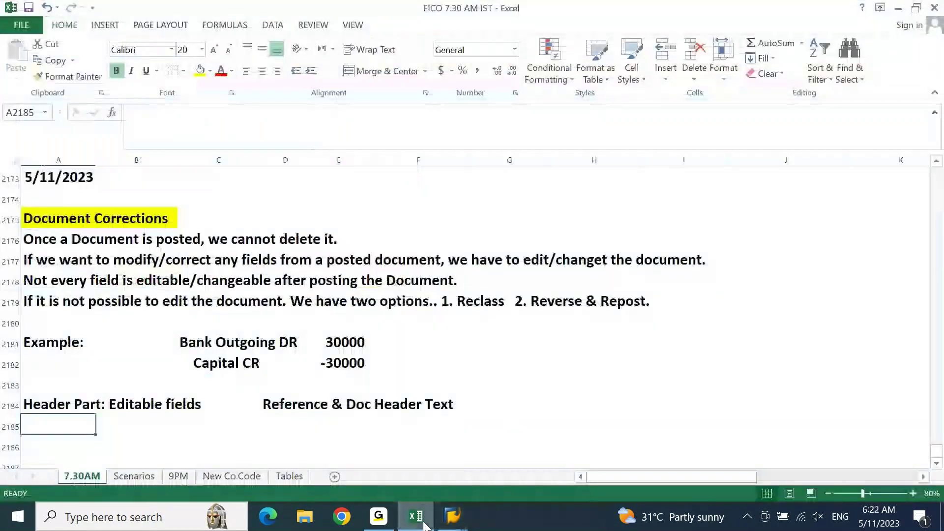
{"action": "key", "text": "F2"}
{"action": "type", "text": "Header Part: Editable fields"}
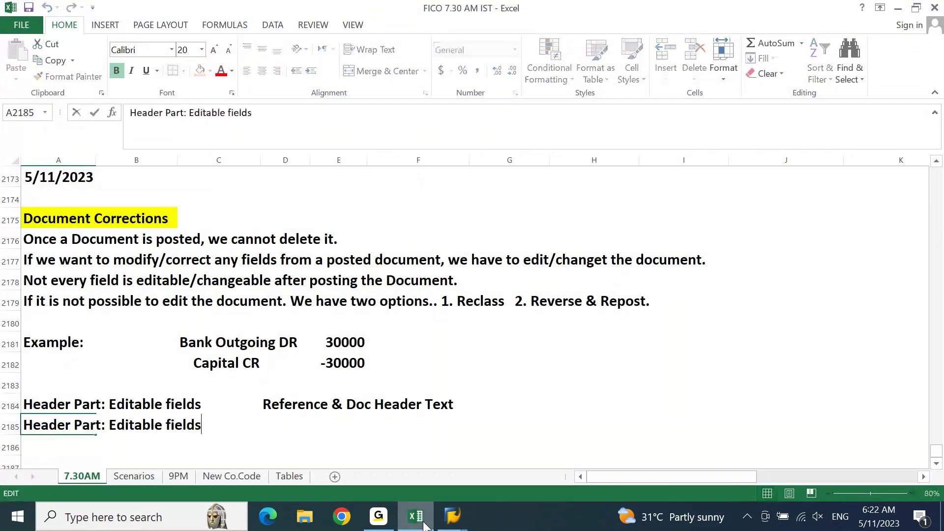
{"action": "key", "text": "ctrl+Left"}
{"action": "key", "text": "ctrl+Left"}
{"action": "key", "text": "ctrl+Left"}
{"action": "key", "text": "Left"}
{"action": "key", "text": "BackSpace"}
{"action": "key", "text": "BackSpace"}
{"action": "key", "text": "BackSpace"}
{"action": "key", "text": "BackSpace"}
{"action": "key", "text": "BackSpace"}
{"action": "key", "text": "BackSpace"}
{"action": "type", "text": "Line Itm"}
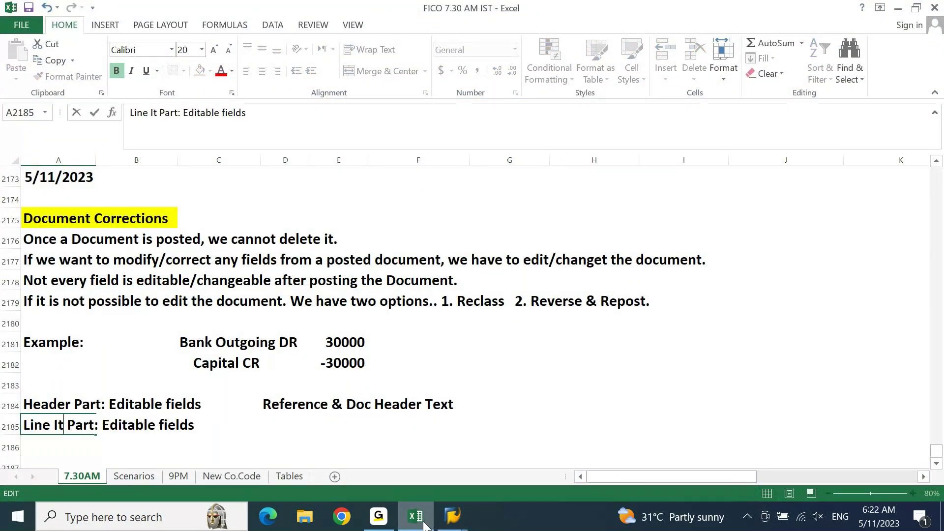
{"action": "key", "text": "Left"}
{"action": "type", "text": "e"}
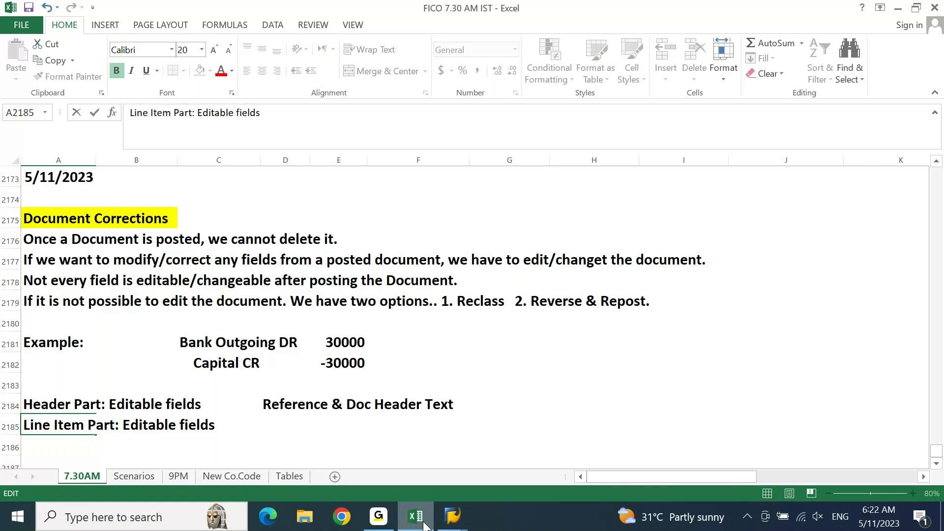
- Enter "Assignment & Text" in cell D2185 as the list of editable line item fields
{"action": "key", "text": "Tab"}
{"action": "key", "text": "Tab"}
{"action": "key", "text": "Tab"}
{"action": "type", "text": "Assi"}
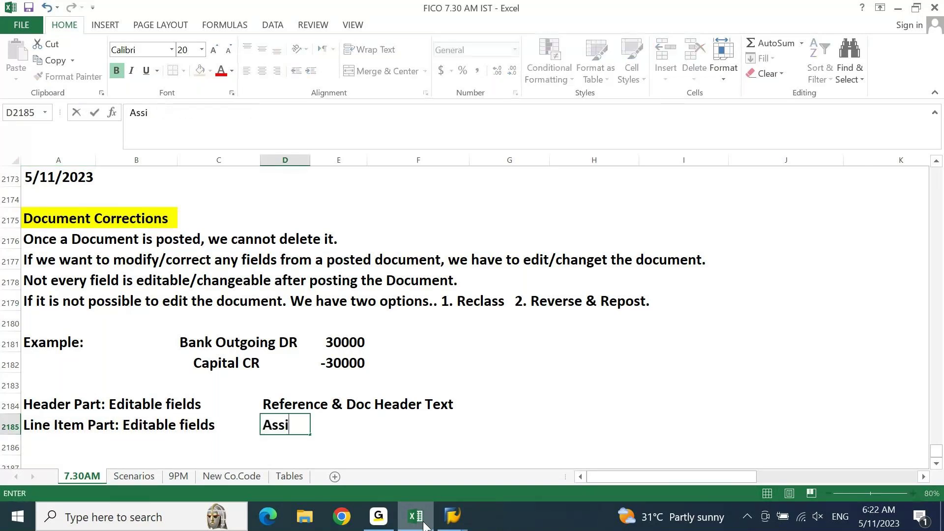
{"action": "type", "text": "gnment & Text"}
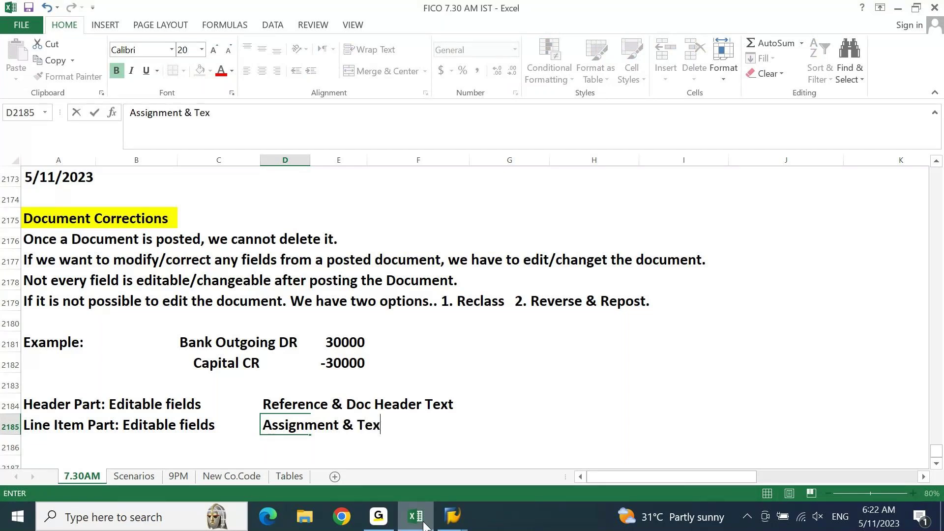
{"action": "key", "text": "Return"}
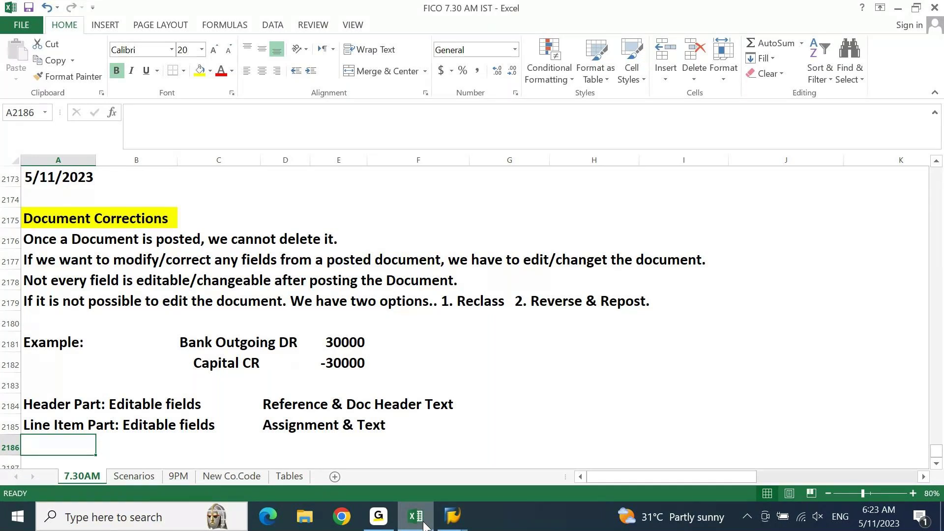
- Enter "Error Fields: Doc. Date," in cell A2187, leaving a blank row below the editable field lines
{"action": "key", "text": "Down"}
{"action": "key", "text": "Down"}
{"action": "key", "text": "Down"}
{"action": "key", "text": "Down"}
{"action": "key", "text": "Down"}
{"action": "key", "text": "Down"}
{"action": "key", "text": "ctrl+Up"}
{"action": "key", "text": "Right"}
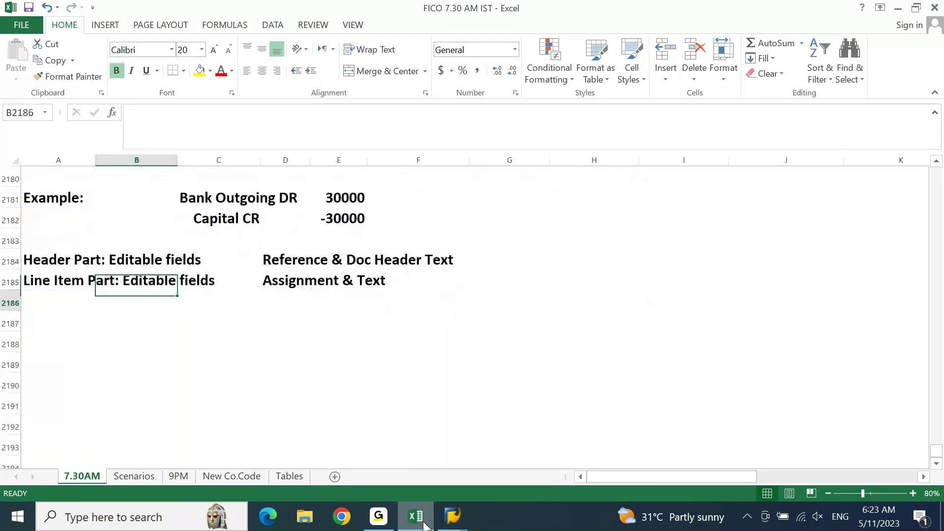
{"action": "key", "text": "Down"}
{"action": "key", "text": "Down"}
{"action": "key", "text": "shift+Left"}
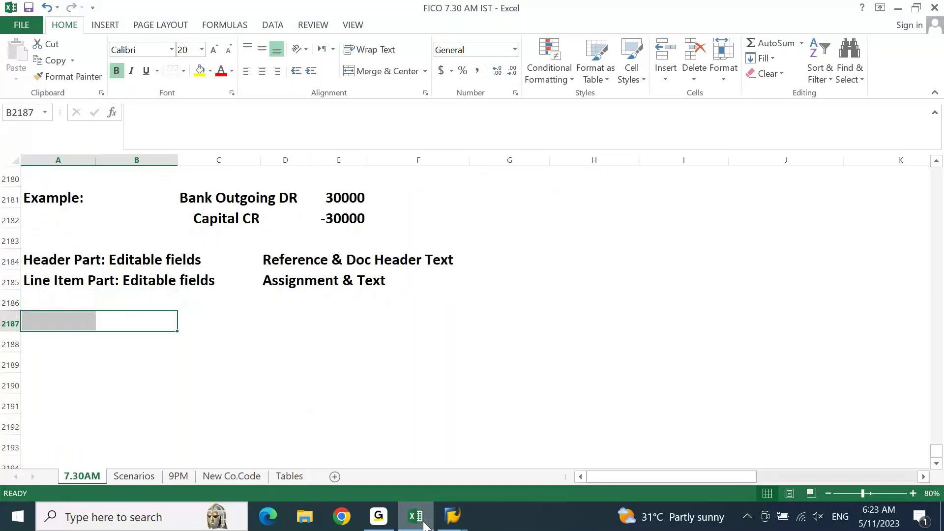
{"action": "key", "text": "Left"}
{"action": "type", "text": "E"}
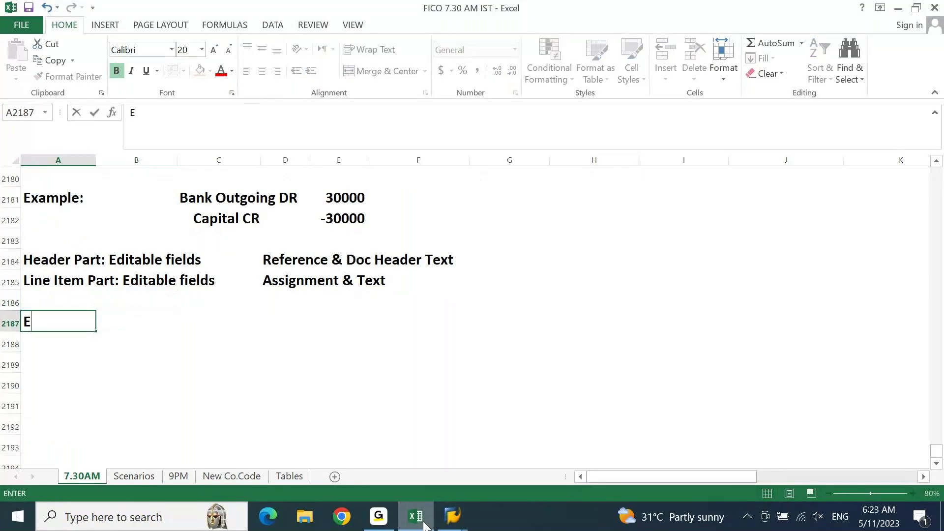
{"action": "type", "text": "rror Fied"}
{"action": "key", "text": "BackSpace"}
{"action": "type", "text": "ls"}
{"action": "key", "text": "BackSpace"}
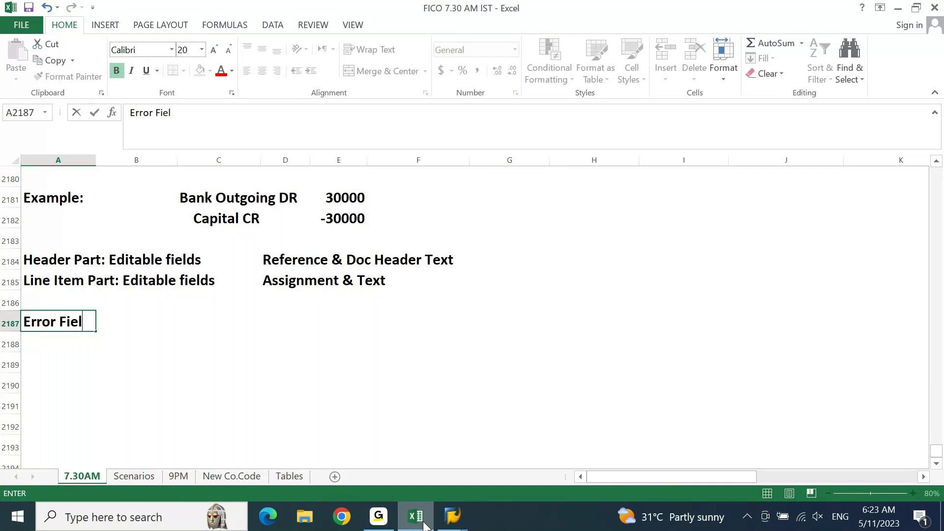
{"action": "type", "text": "ds:  Doc. Date"}
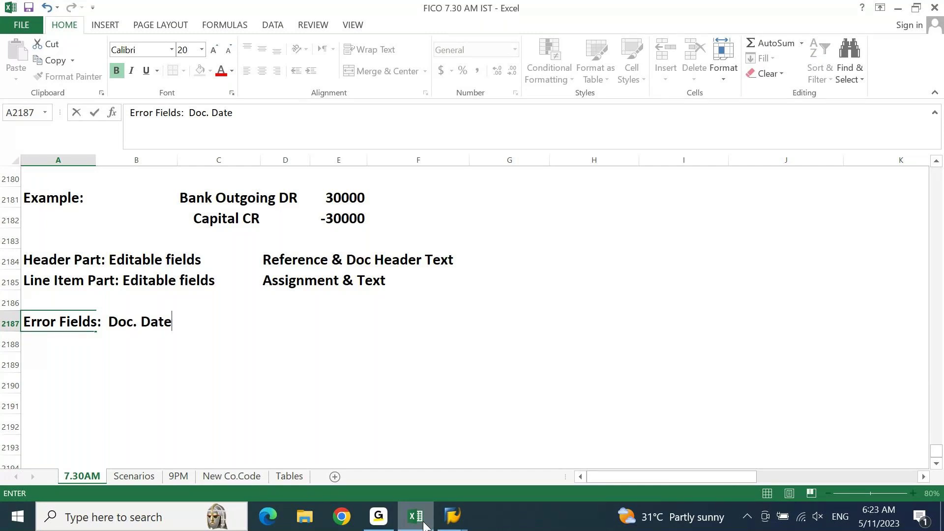
{"action": "type", "text": ","}
- Switch to SAP, open the document header from the line item and highlight the Document Date to examine the date fields
{"action": "left_click", "coordinate": [452, 517]}
{"action": "left_click", "coordinate": [517, 458]}
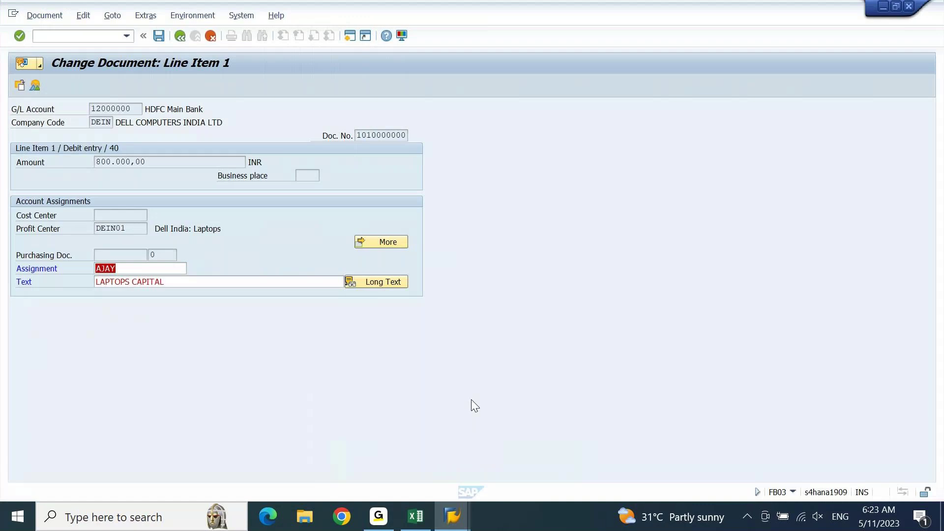
{"action": "left_click", "coordinate": [79, 85]}
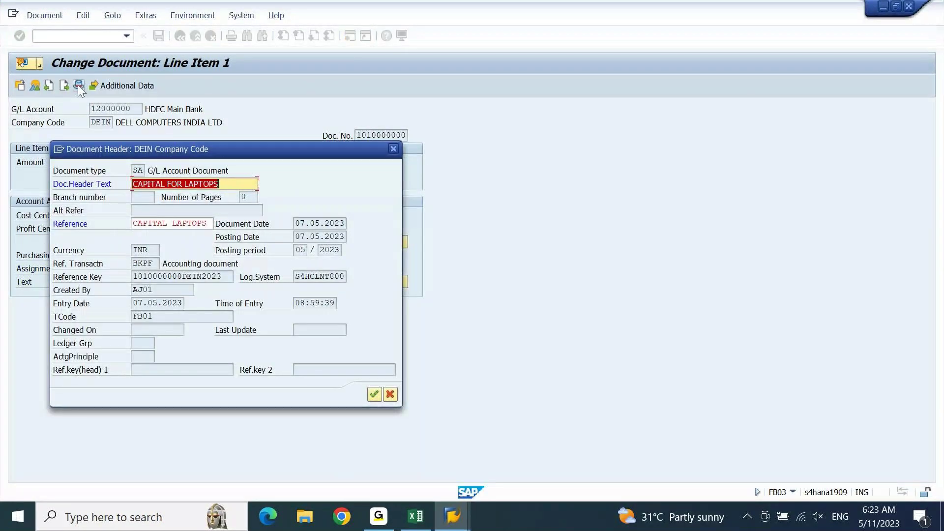
{"action": "left_click_drag", "start_coordinate": [299, 225], "coordinate": [348, 225]}
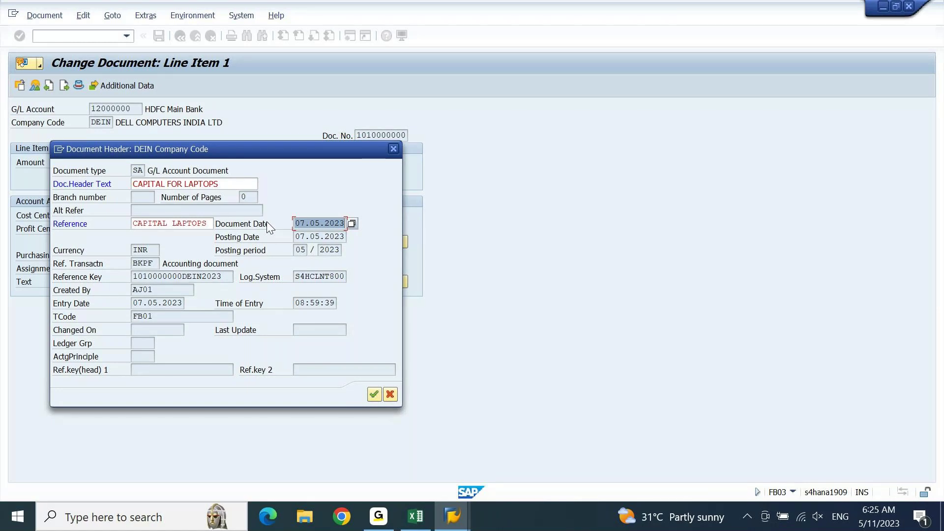
- Switch to Excel and append "Posting Date" to the error fields line in cell A2187
{"action": "left_click", "coordinate": [422, 520]}
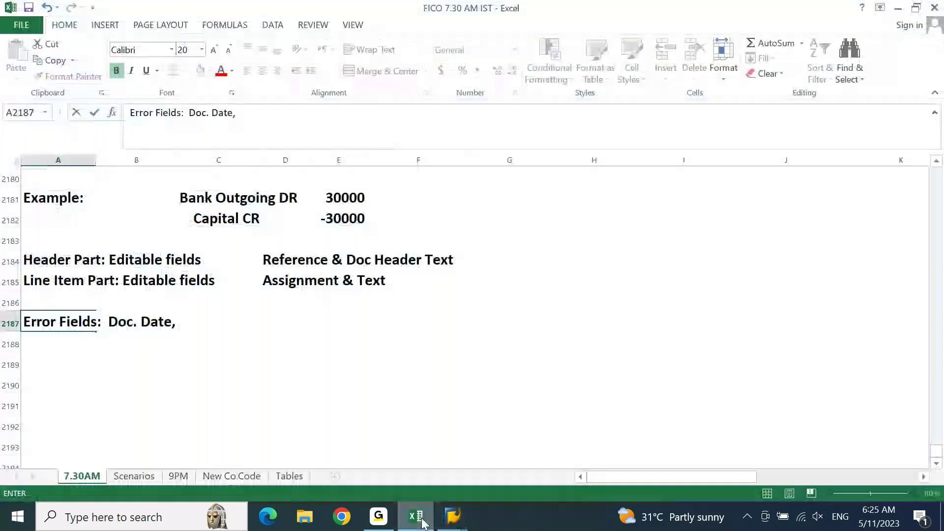
{"action": "key", "text": "Tab"}
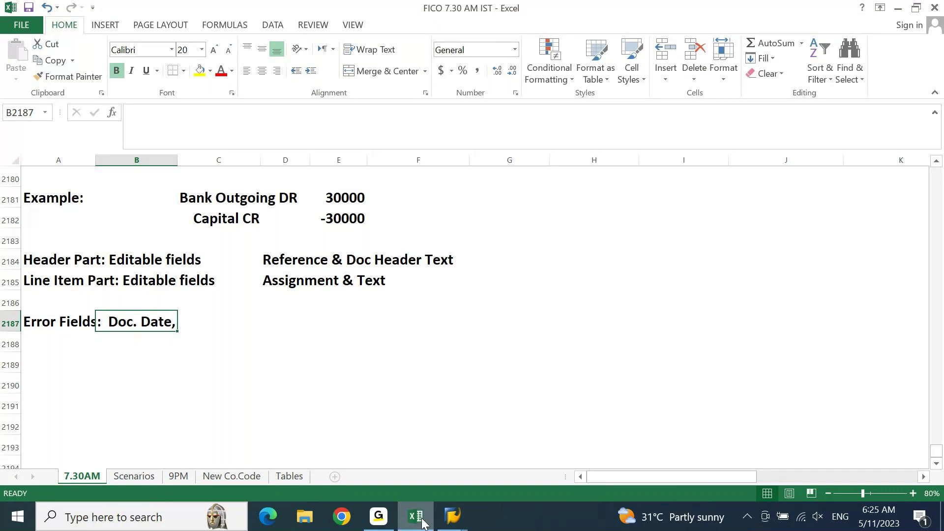
{"action": "key", "text": "F2"}
{"action": "key", "text": "Escape"}
{"action": "key", "text": "F2"}
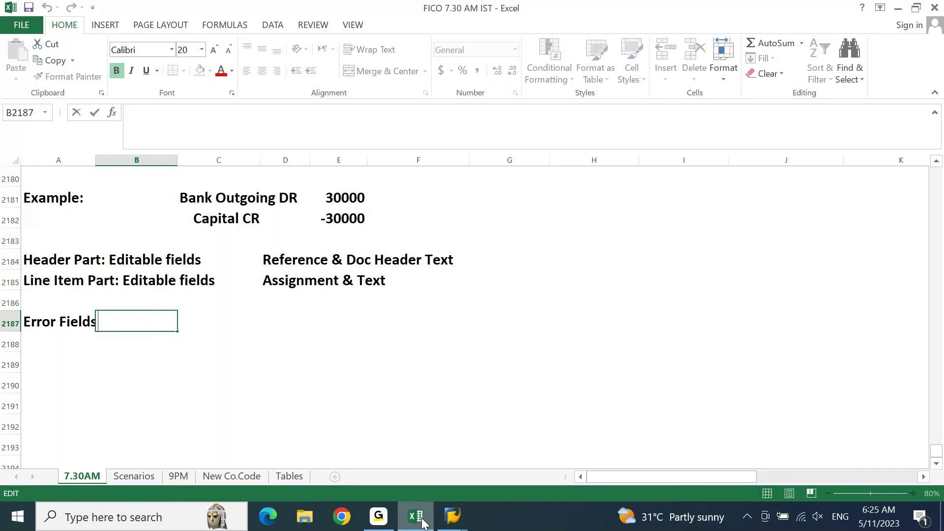
{"action": "key", "text": "Escape"}
{"action": "key", "text": "Left"}
{"action": "key", "text": "F2"}
{"action": "type", "text": "POsting"}
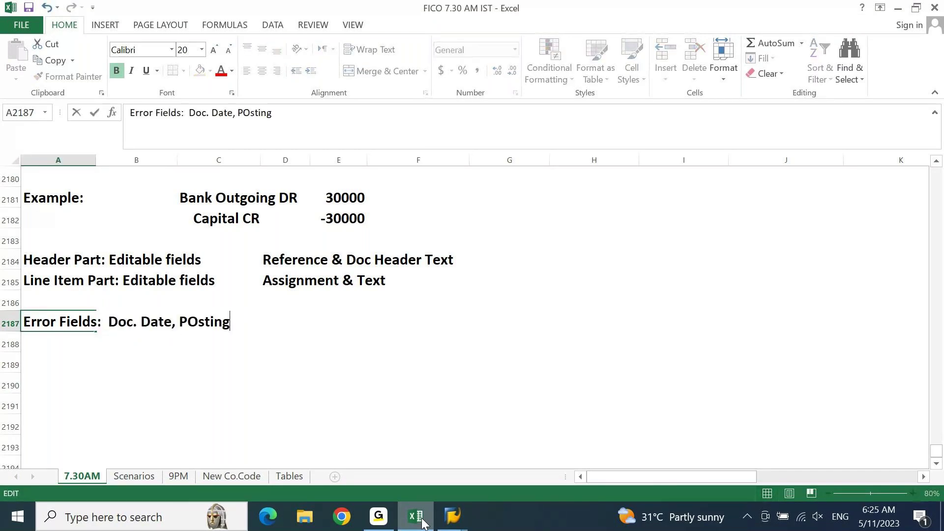
{"action": "type", "text": " Date"}
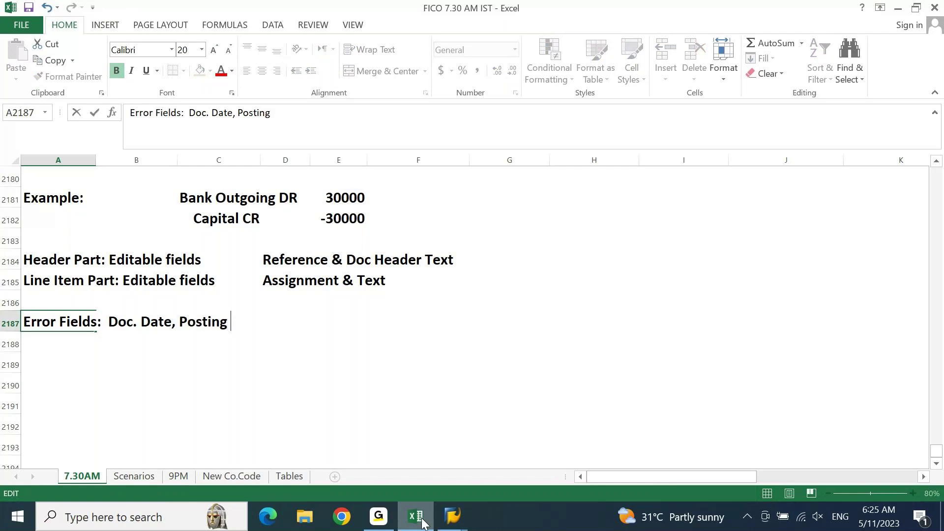
{"action": "key", "text": "Return"}
- Return to SAP, close the document header and highlight the line item's G/L account to examine whether it is editable
{"action": "left_click", "coordinate": [416, 517]}
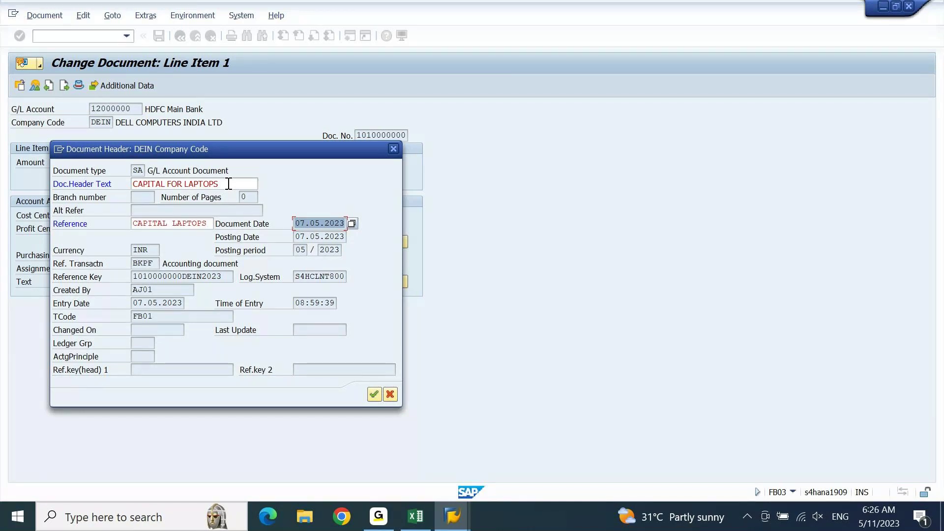
{"action": "left_click", "coordinate": [398, 148]}
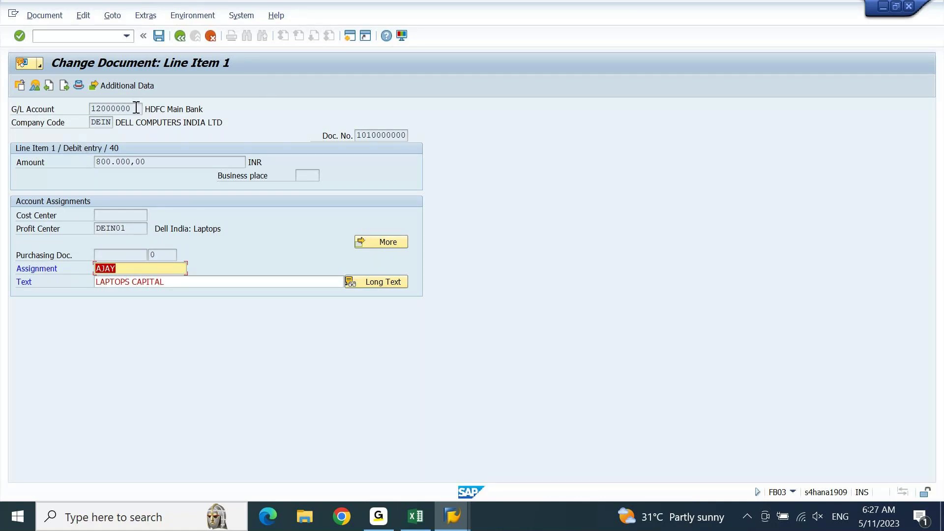
{"action": "left_click_drag", "start_coordinate": [137, 107], "coordinate": [82, 121]}
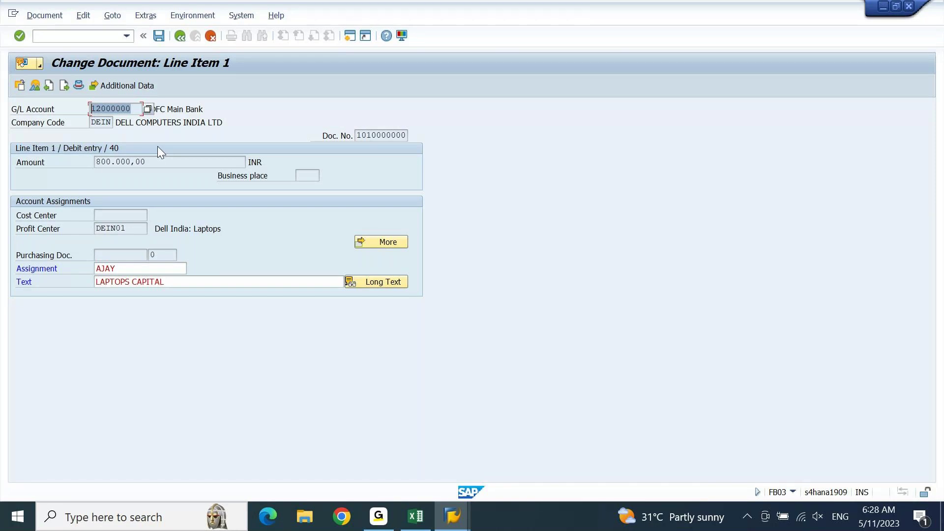
- Switch to Excel and enter "Original Entry" in cell C2180 as the heading above the example posting
{"action": "left_click", "coordinate": [417, 516]}
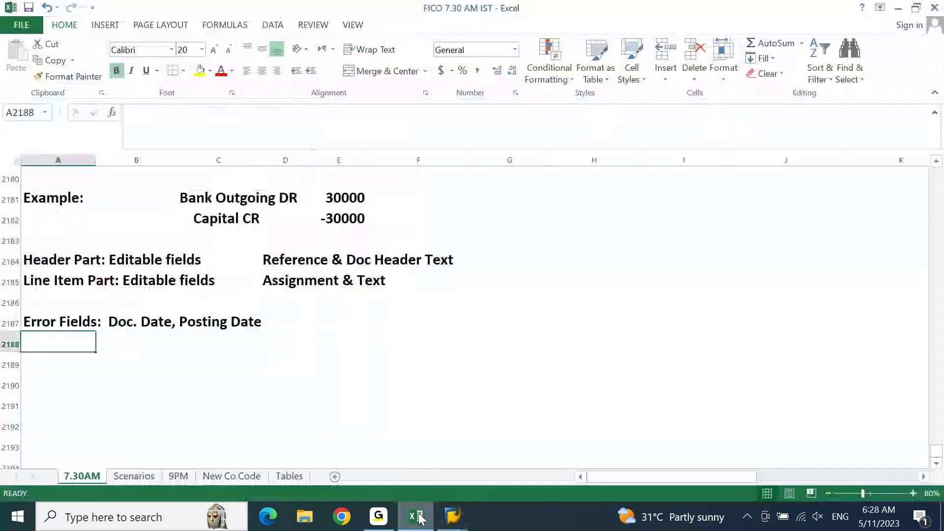
{"action": "key", "text": "Up"}
{"action": "key", "text": "Up"}
{"action": "key", "text": "Up"}
{"action": "key", "text": "Up"}
{"action": "key", "text": "Up"}
{"action": "key", "text": "Up"}
{"action": "key", "text": "Up"}
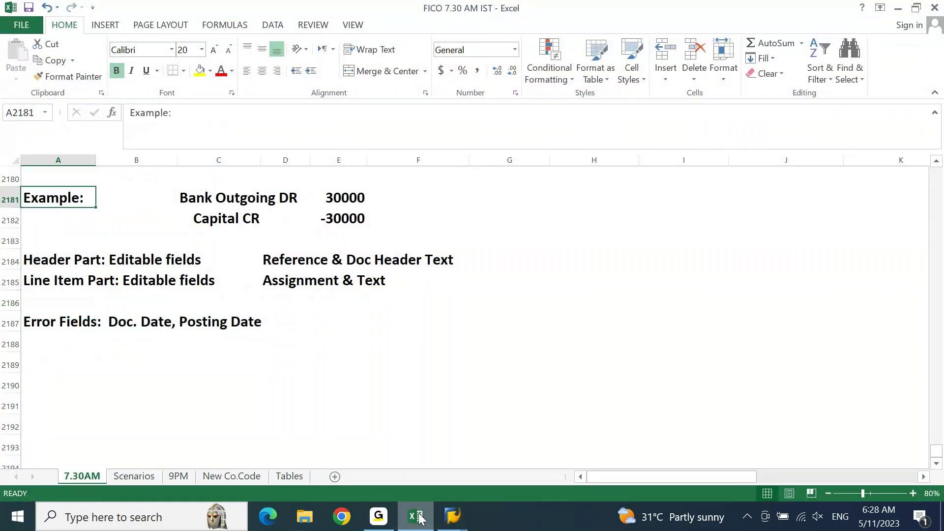
{"action": "key", "text": "Right"}
{"action": "key", "text": "Right"}
{"action": "key", "text": "Up"}
{"action": "key", "text": "Right"}
{"action": "key", "text": "Left"}
{"action": "type", "text": "Ori"}
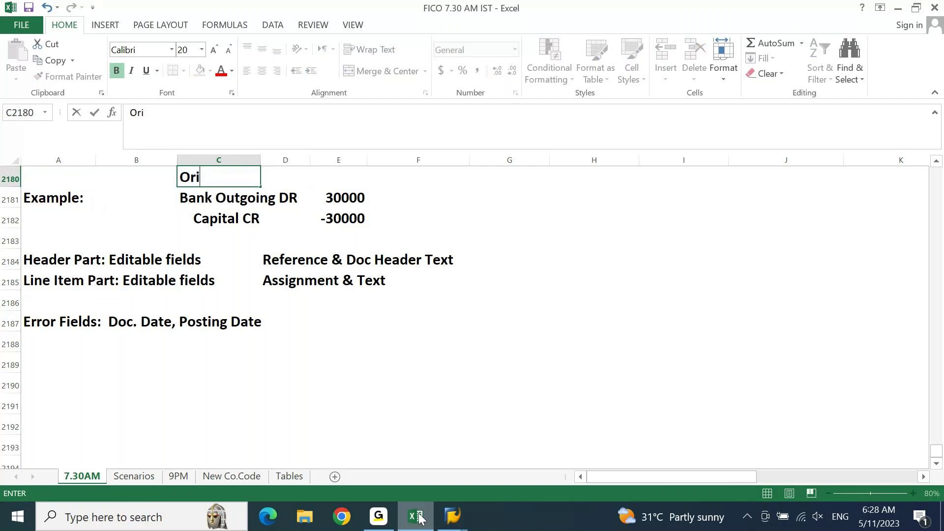
{"action": "type", "text": "ginal ENtry"}
{"action": "key", "text": "Return"}
- Fill the original entry block C2180:E2182 with yellow
{"action": "key", "text": "Up"}
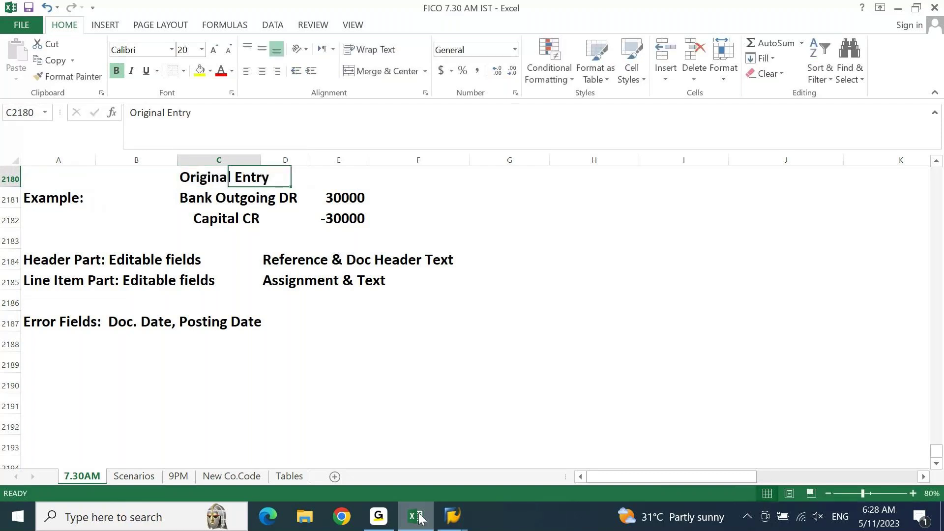
{"action": "key", "text": "shift+Right"}
{"action": "key", "text": "shift+Right"}
{"action": "key", "text": "shift+Down"}
{"action": "key", "text": "shift+Down"}
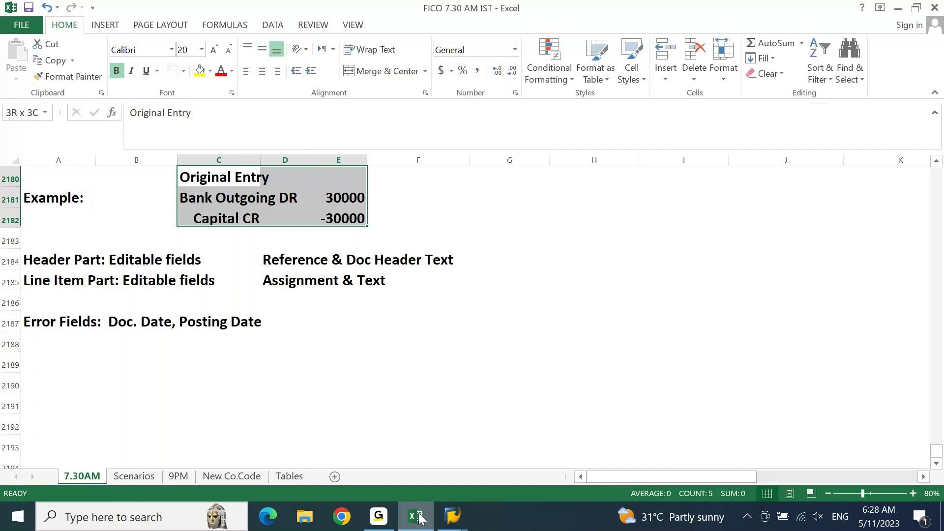
{"action": "left_click", "coordinate": [205, 71]}
- Enter "Reclass Entry" in cell G2180 as the heading for the correcting posting
{"action": "key", "text": "Right"}
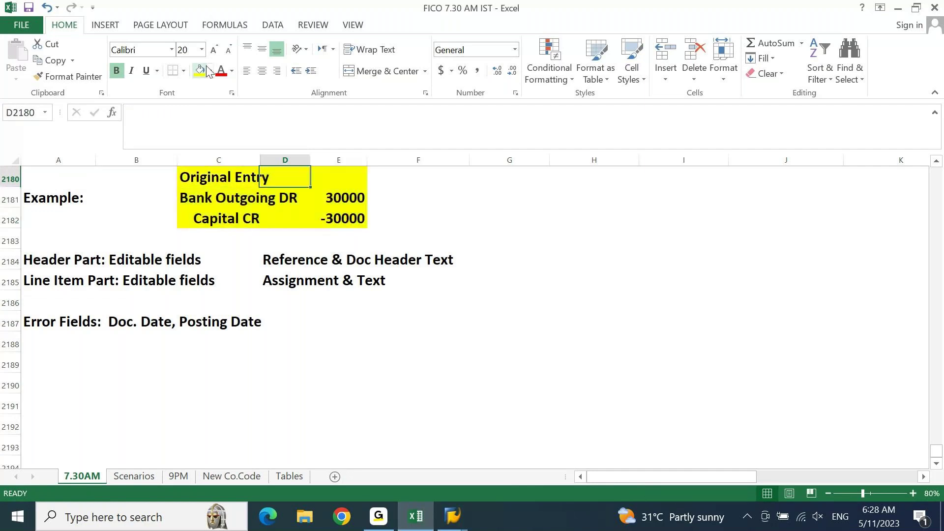
{"action": "key", "text": "Right"}
{"action": "key", "text": "Right"}
{"action": "key", "text": "Right"}
{"action": "key", "text": "Left"}
{"action": "key", "text": "Right"}
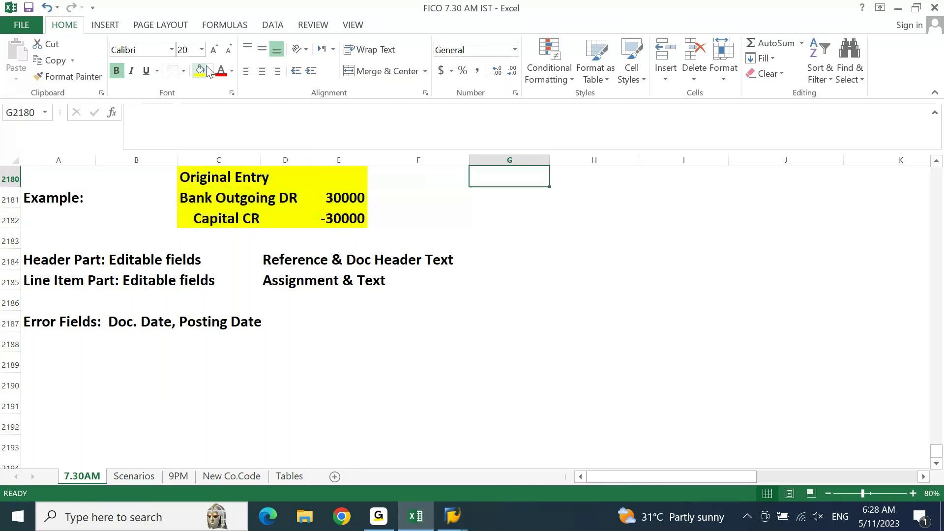
{"action": "type", "text": "Reclas"}
{"action": "type", "text": "ss Entry"}
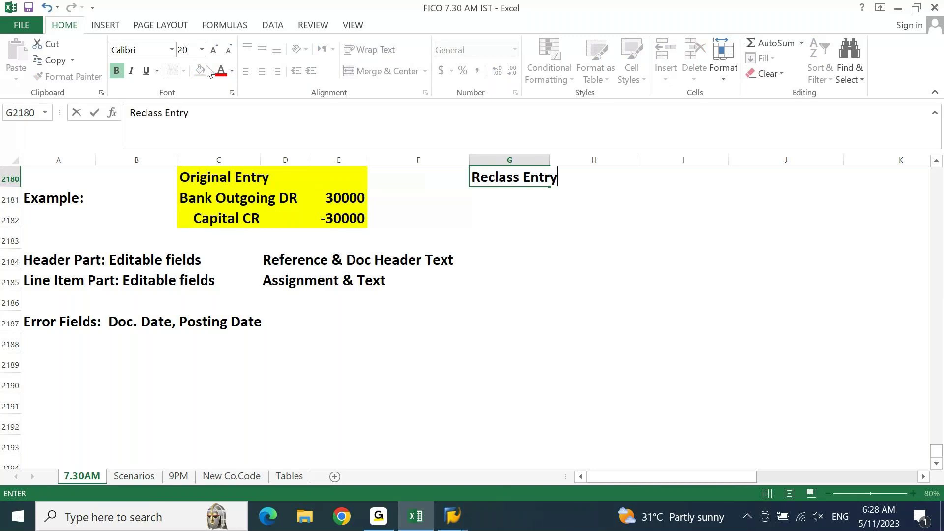
{"action": "key", "text": "Return"}
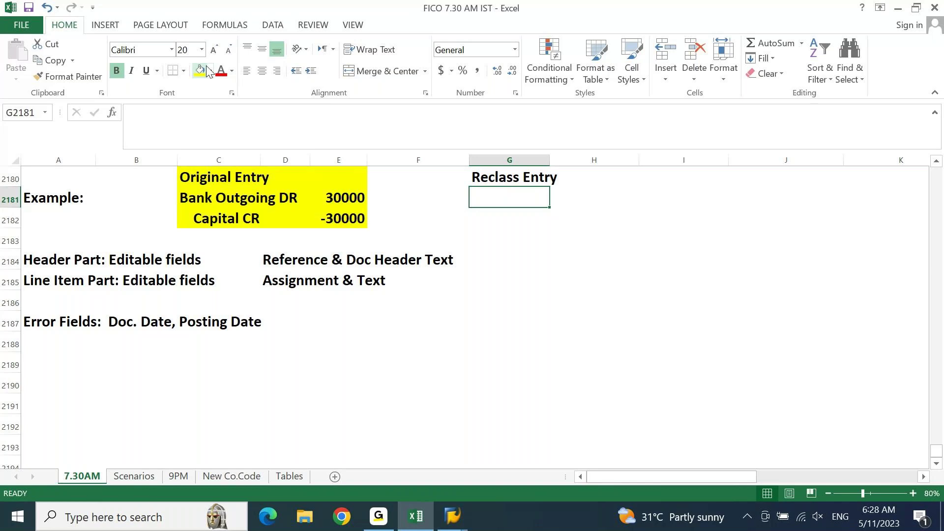
- Review the original entry's two lines and enter "Bank Main Dr" in cell G2181 as the reclass debit line
{"action": "left_click", "coordinate": [210, 226]}
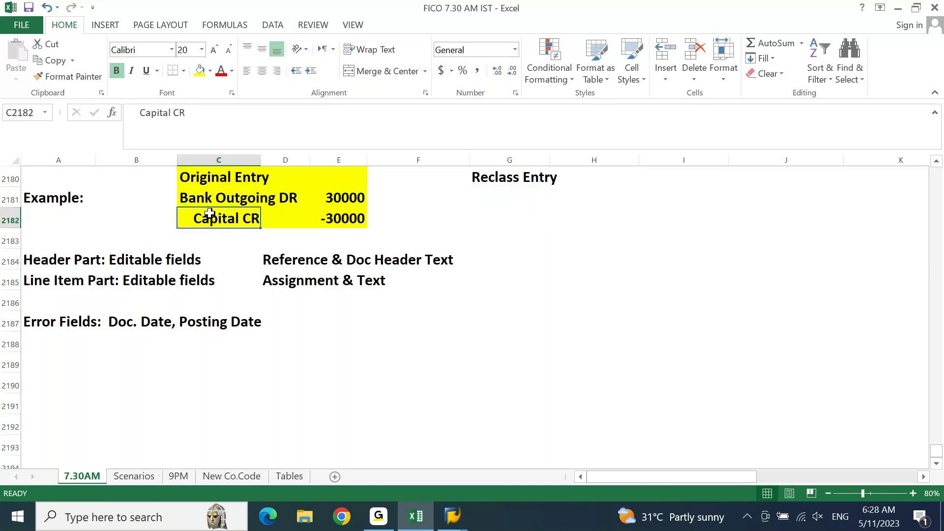
{"action": "left_click", "coordinate": [207, 198]}
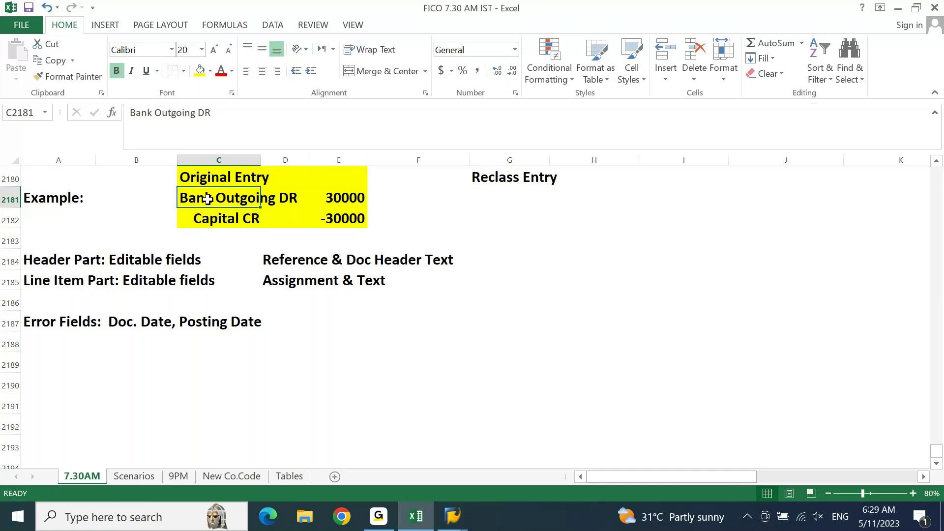
{"action": "key", "text": "Right"}
{"action": "key", "text": "Right"}
{"action": "key", "text": "Right"}
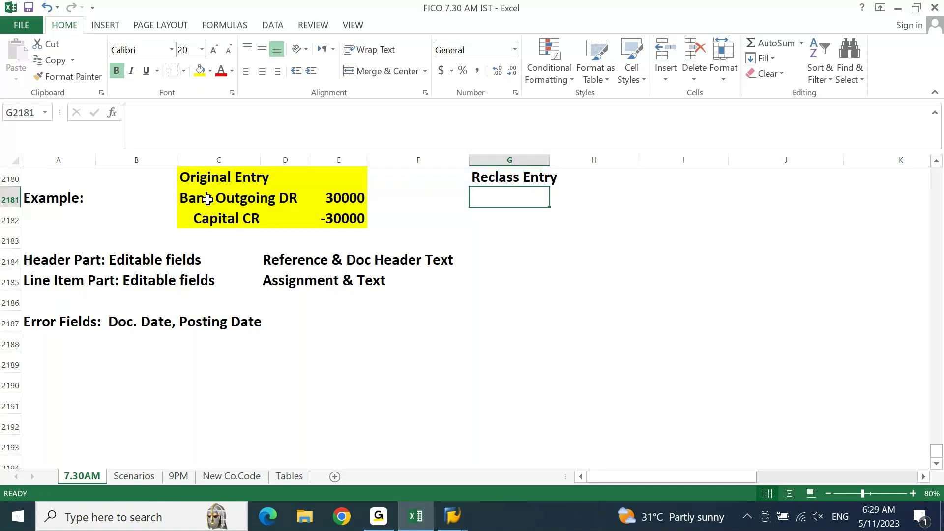
{"action": "type", "text": "Bank Main Dr"}
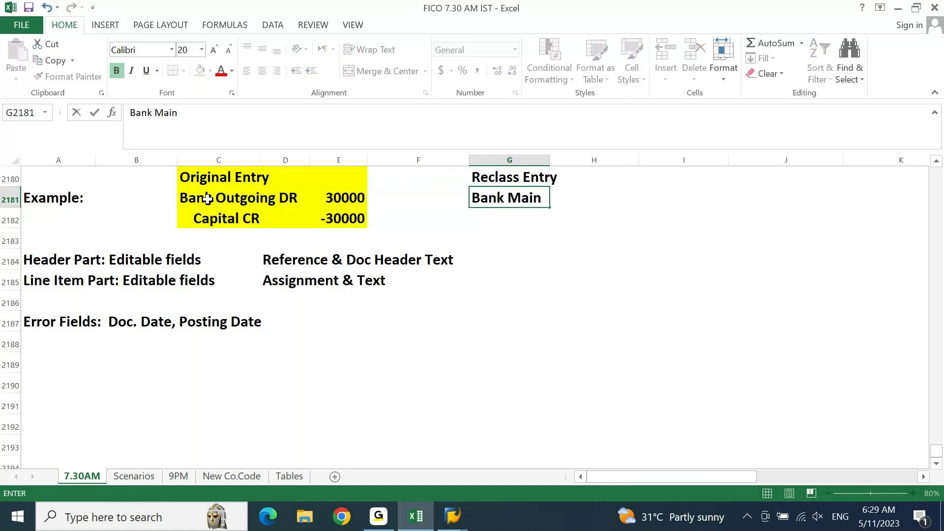
{"action": "key", "text": "Return"}
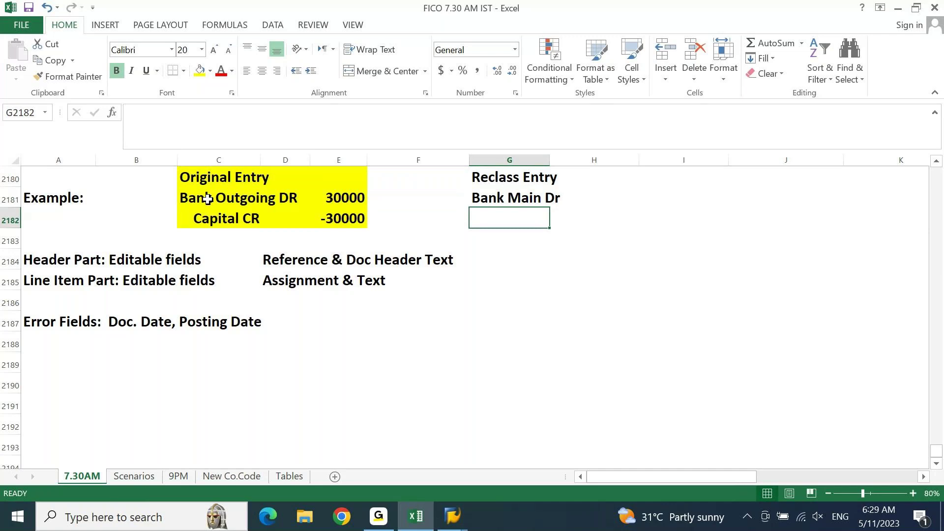
- Enter "Bank Outgoing Cr" in cell G2182 as the credit line of the reclass entry
{"action": "left_click", "coordinate": [207, 199]}
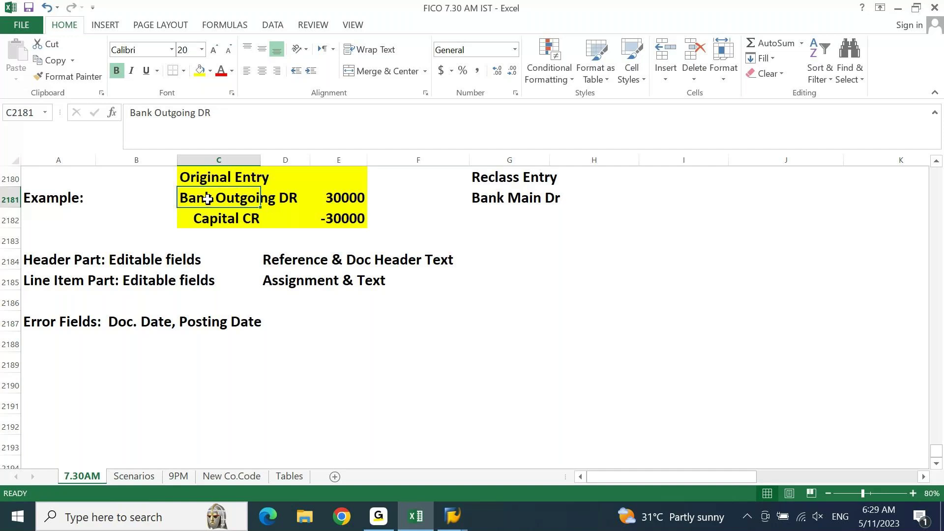
{"action": "key", "text": "Right"}
{"action": "key", "text": "Right"}
{"action": "key", "text": "Right"}
{"action": "key", "text": "Right"}
{"action": "key", "text": "Down"}
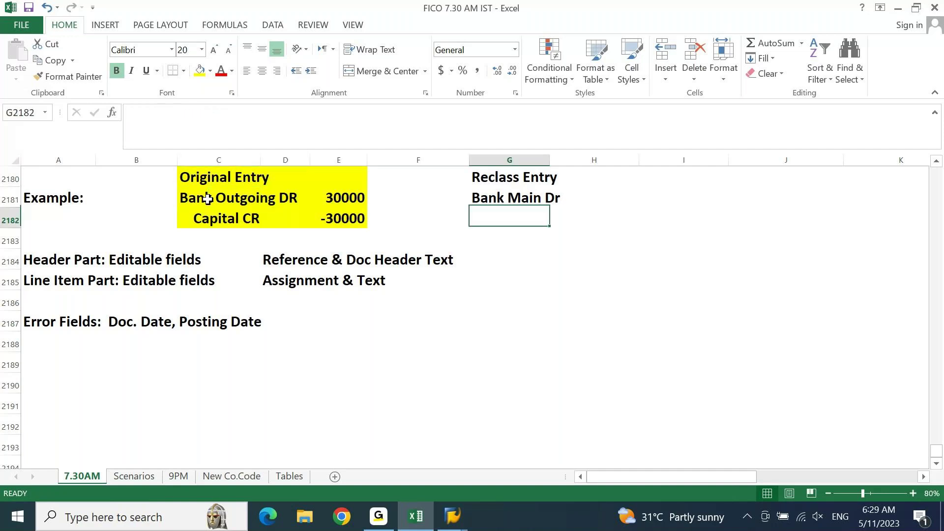
{"action": "key", "text": "Left"}
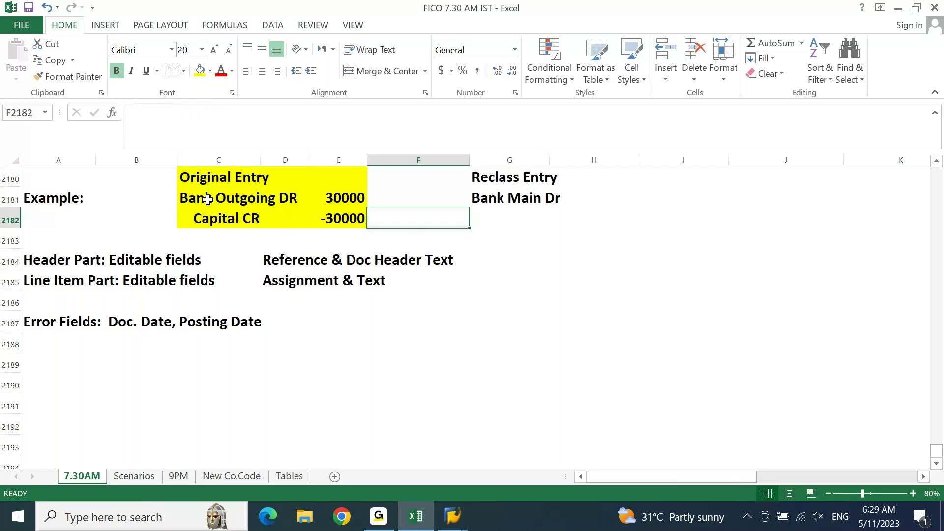
{"action": "key", "text": "Right"}
{"action": "type", "text": "Bank"}
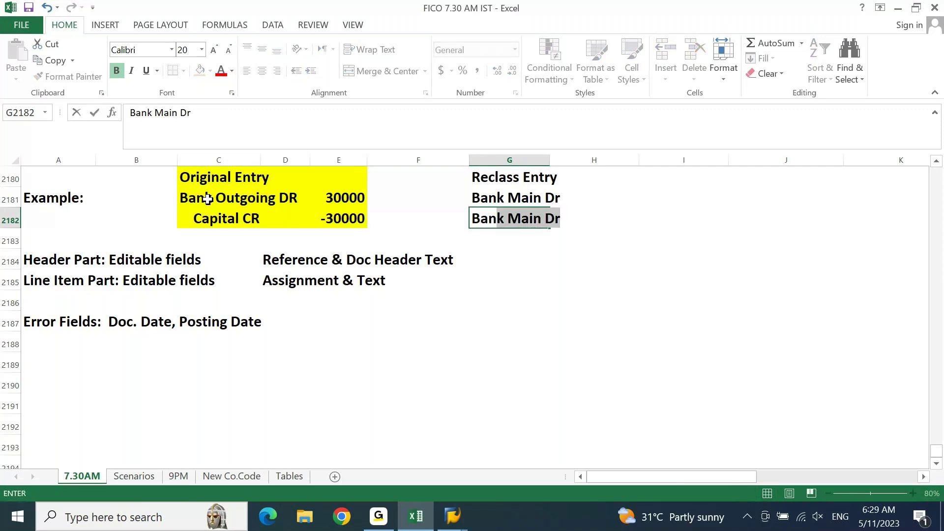
{"action": "key", "text": "BackSpace"}
{"action": "key", "text": "BackSpace"}
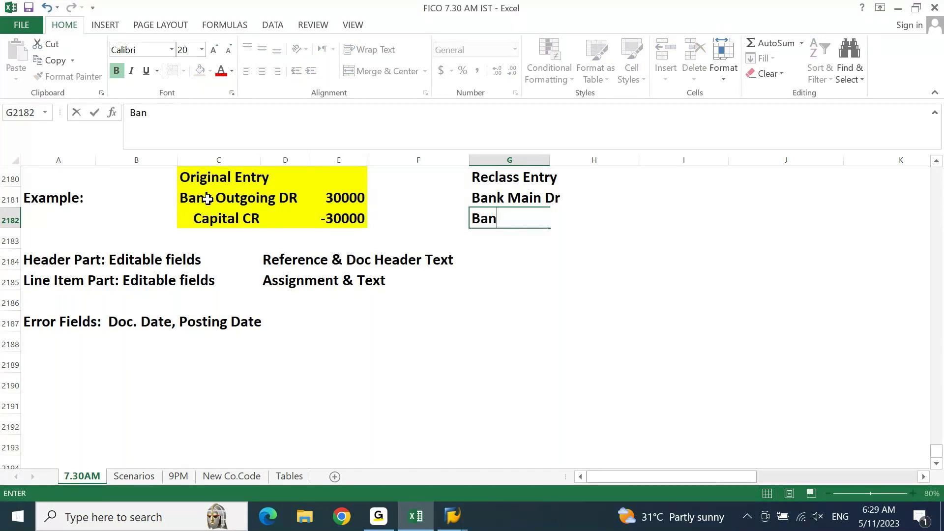
{"action": "type", "text": "k Outgoing C"}
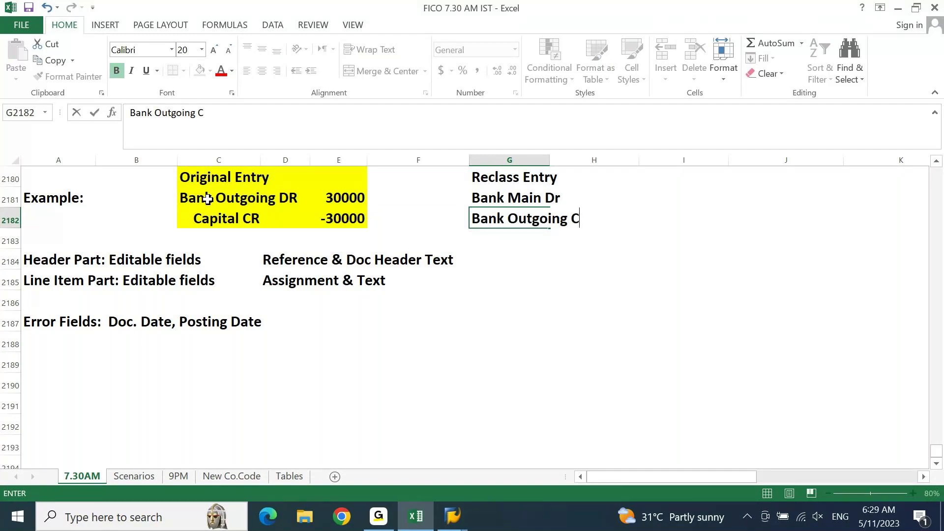
{"action": "type", "text": "r"}
- Fill the reclass entry block G2180:H2182 with light green
{"action": "key", "text": "Up"}
{"action": "key", "text": "Up"}
{"action": "key", "text": "shift+Right"}
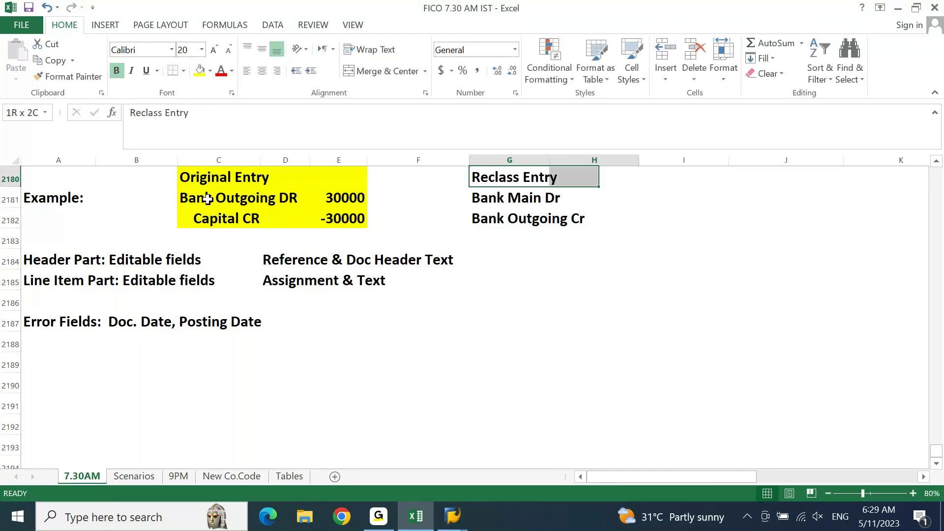
{"action": "key", "text": "shift+Down"}
{"action": "key", "text": "shift+Down"}
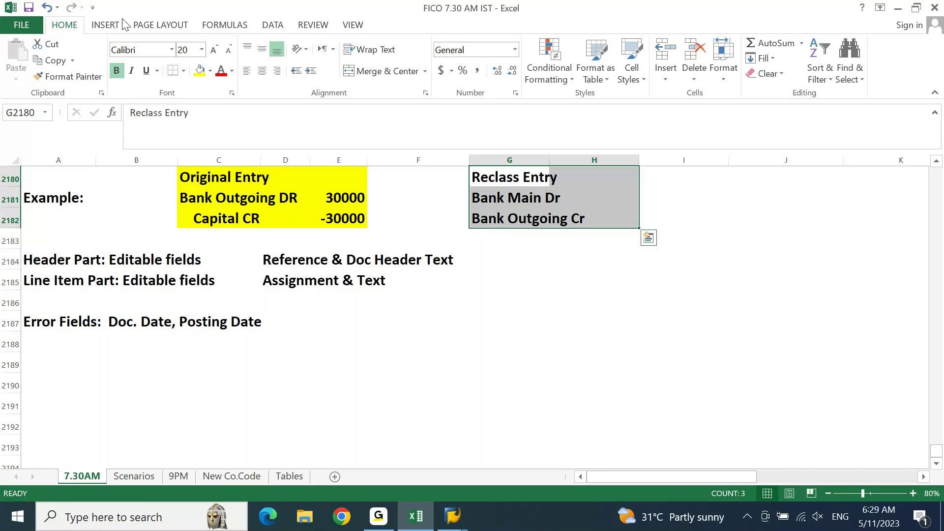
{"action": "left_click", "coordinate": [210, 70]}
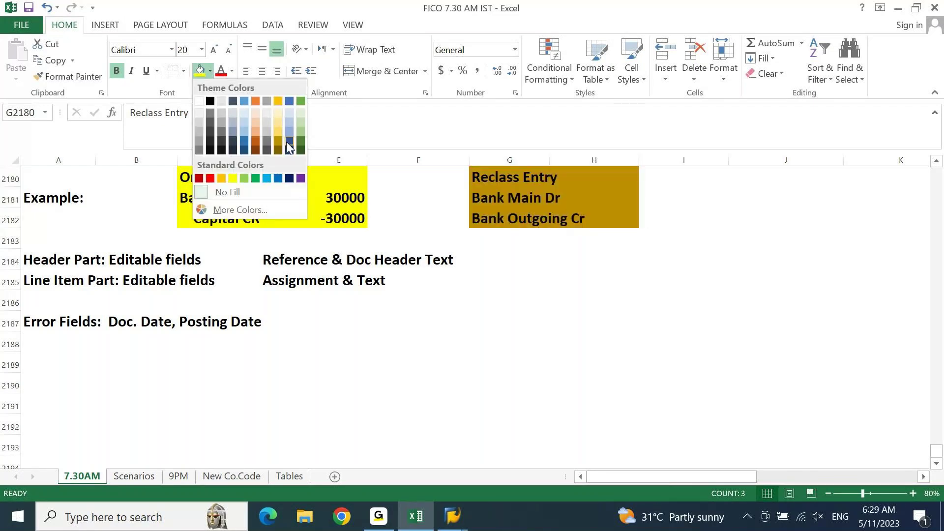
{"action": "left_click", "coordinate": [300, 130]}
{"action": "left_click", "coordinate": [513, 310]}
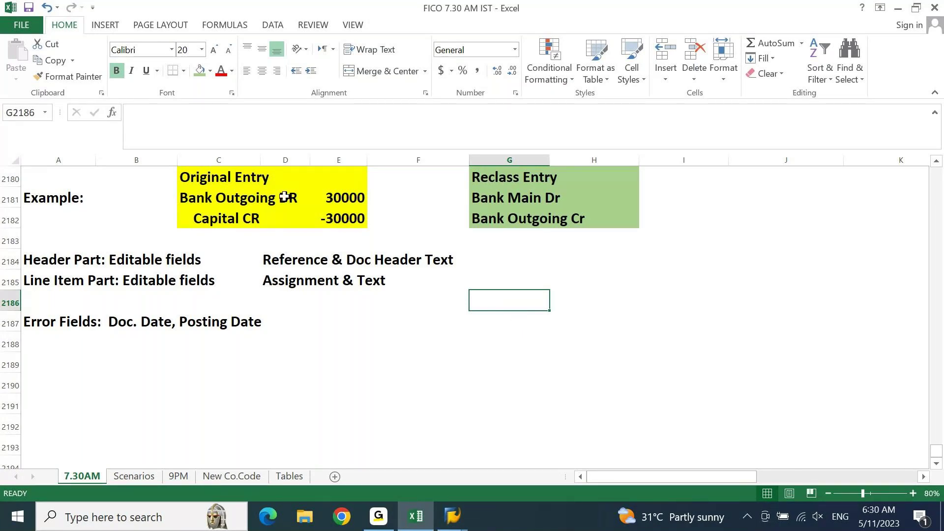
- Compare the Bank Outgoing lines of the original and reclass entries and enter "Reverse Entry" in cell J2180 as a heading
{"action": "left_click_drag", "start_coordinate": [187, 197], "coordinate": [274, 198]}
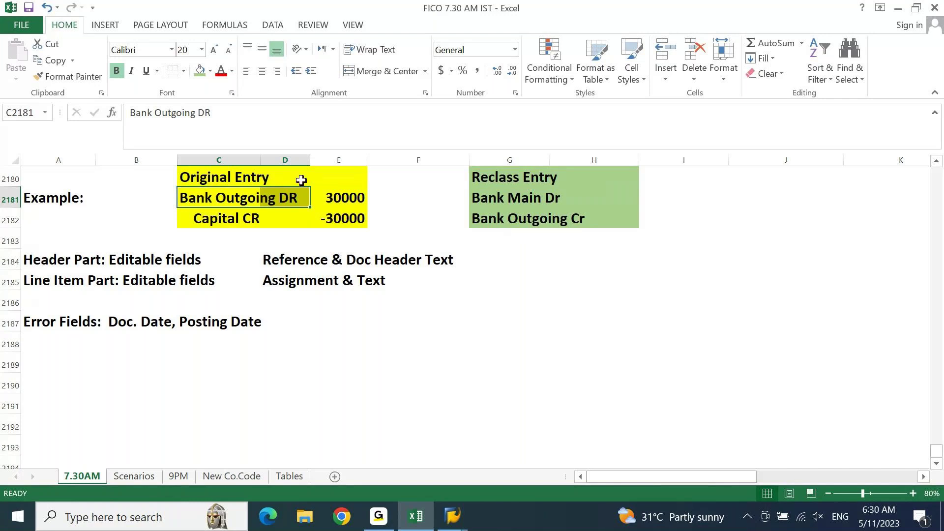
{"action": "left_click_drag", "start_coordinate": [470, 222], "coordinate": [588, 222]}
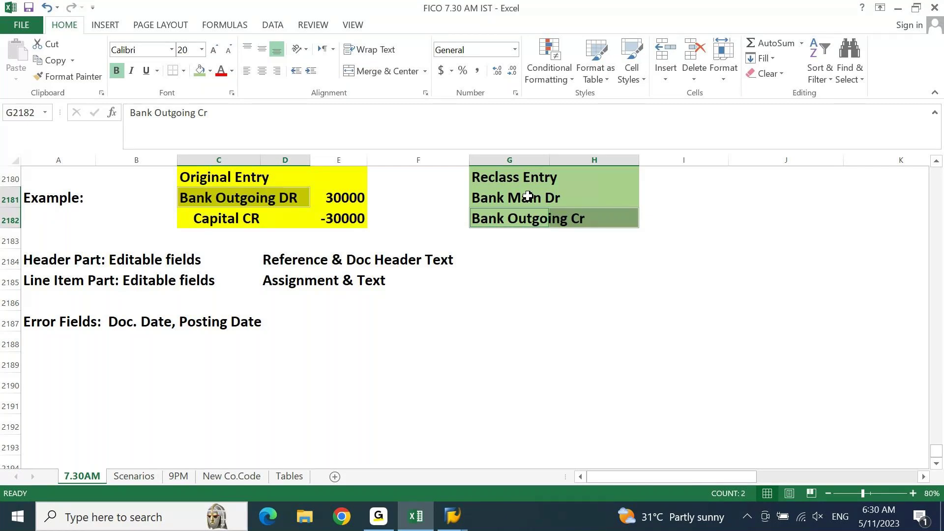
{"action": "key", "text": "Up"}
{"action": "key", "text": "Up"}
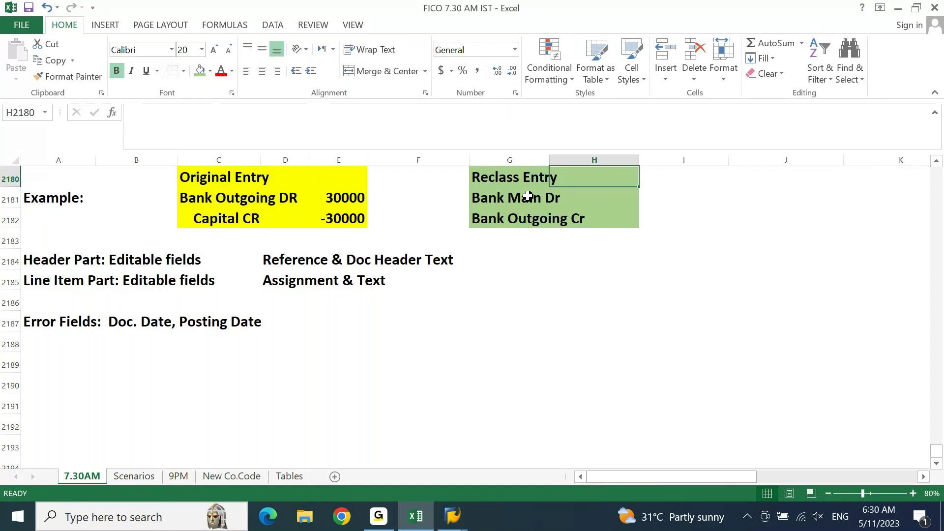
{"action": "key", "text": "Right"}
{"action": "key", "text": "Right"}
{"action": "type", "text": "Revs"}
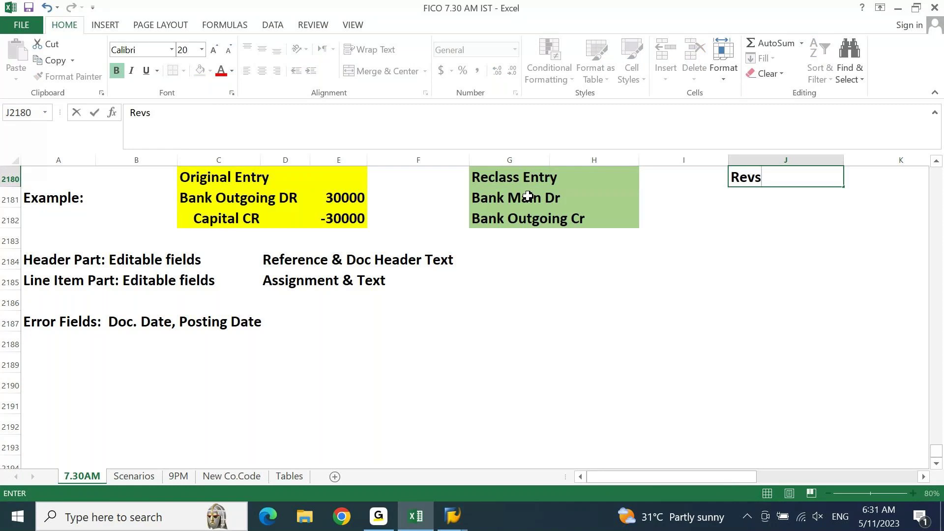
{"action": "type", "text": "er"}
{"action": "key", "text": "BackSpace"}
{"action": "key", "text": "BackSpace"}
{"action": "key", "text": "BackSpace"}
{"action": "type", "text": "erse ENtru"}
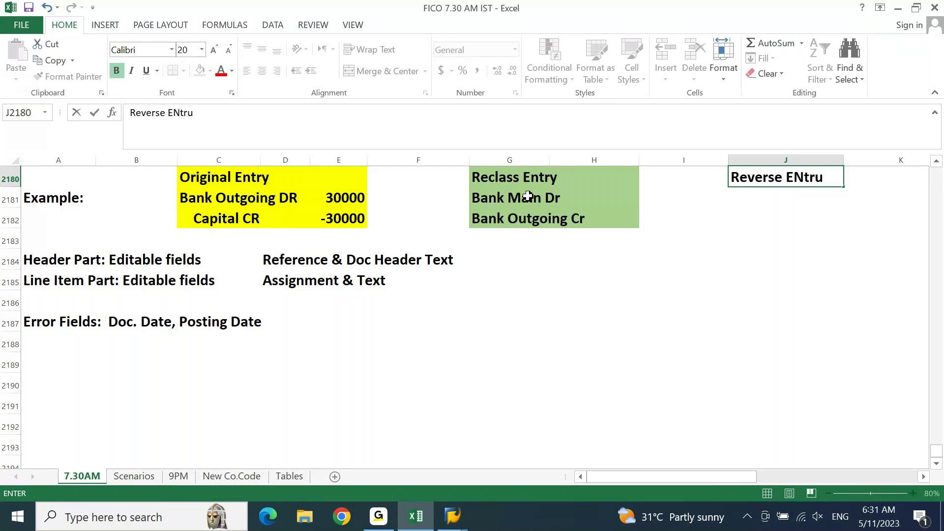
{"action": "key", "text": "BackSpace"}
{"action": "type", "text": "y"}
{"action": "key", "text": "Return"}
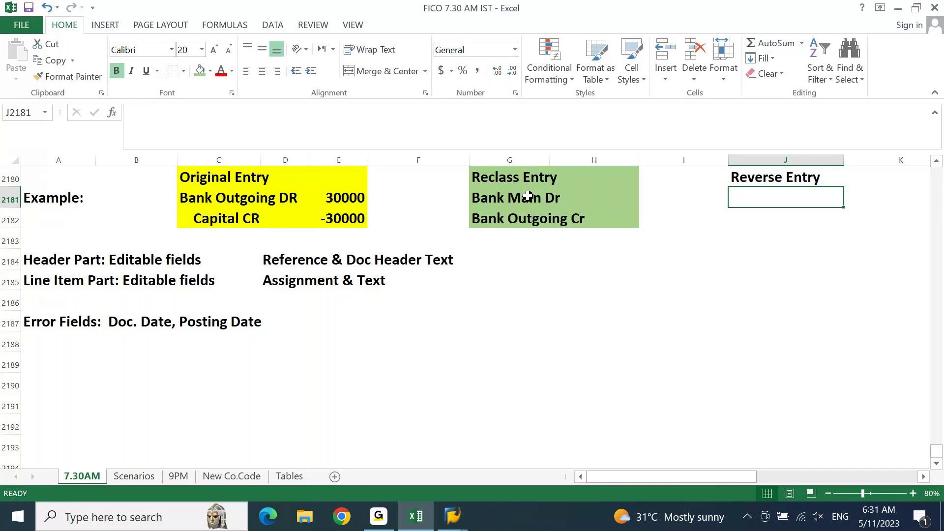
- Enter the reverse entry's lines, "Captial DR" in cell J2181 and "Bank Outgoing Cr" in cell J2182
{"action": "type", "text": "Captial "}
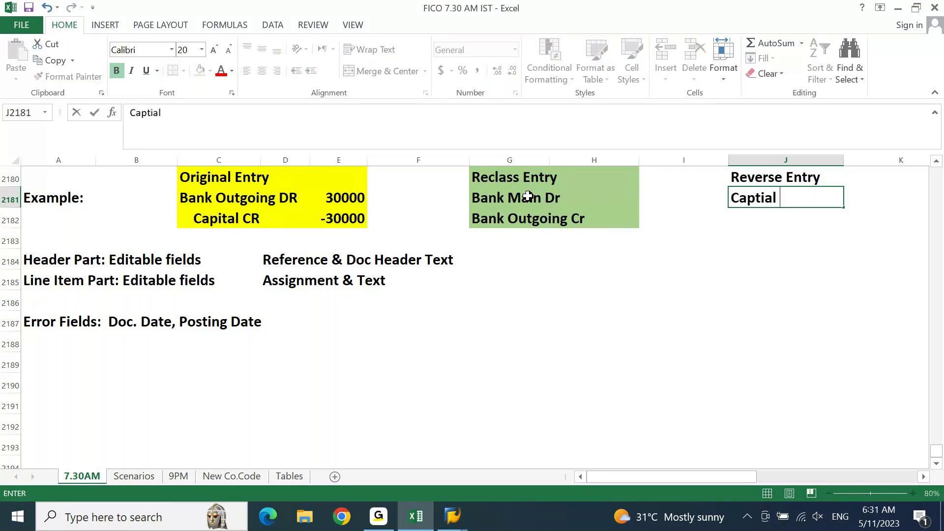
{"action": "type", "text": "DR"}
{"action": "key", "text": "Return"}
{"action": "type", "text": "Bank O"}
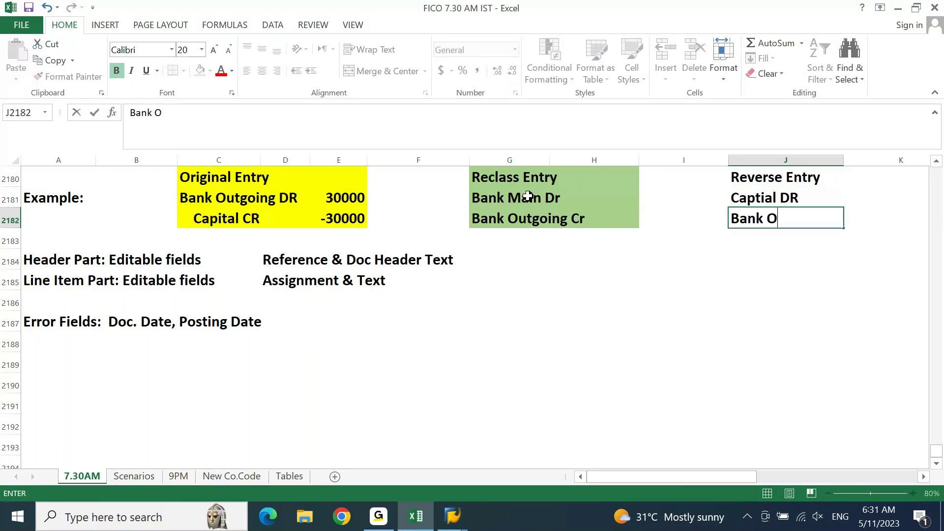
{"action": "type", "text": "utgoinf Cr"}
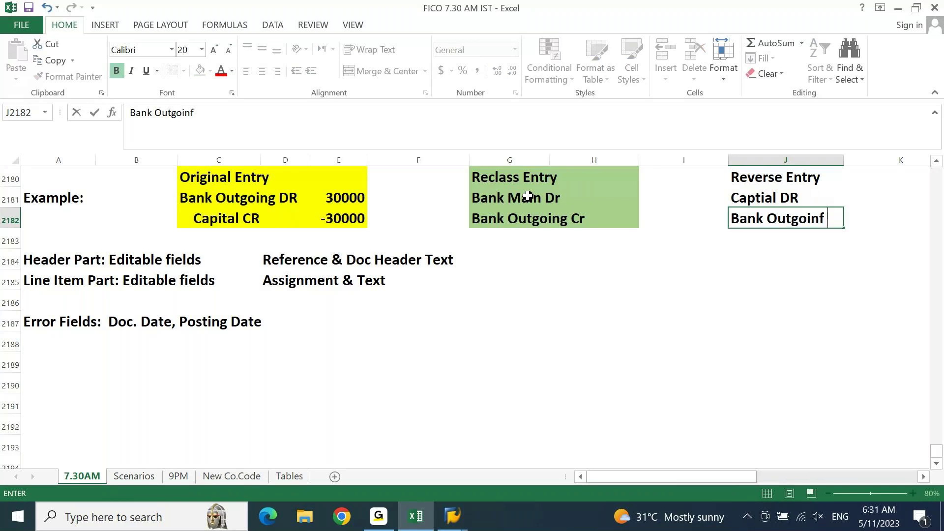
{"action": "key", "text": "F2"}
{"action": "key", "text": "Left"}
{"action": "key", "text": "Left"}
{"action": "key", "text": "Left"}
{"action": "key", "text": "BackSpace"}
{"action": "type", "text": "g"}
{"action": "key", "text": "Return"}
- Fill the reverse entry block J2180:K2182 with light orange
{"action": "key", "text": "Up"}
{"action": "key", "text": "Up"}
{"action": "key", "text": "Up"}
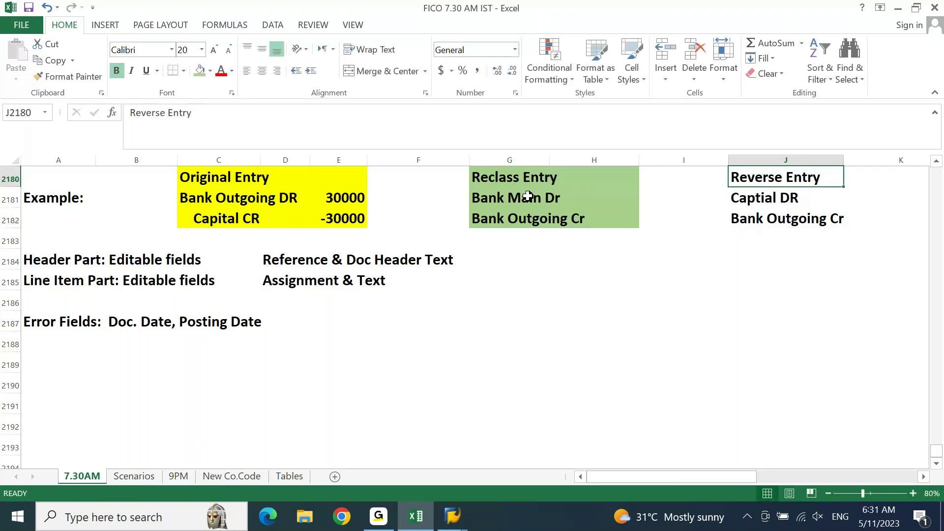
{"action": "key", "text": "shift+Right"}
{"action": "key", "text": "shift+Down"}
{"action": "key", "text": "shift+Down"}
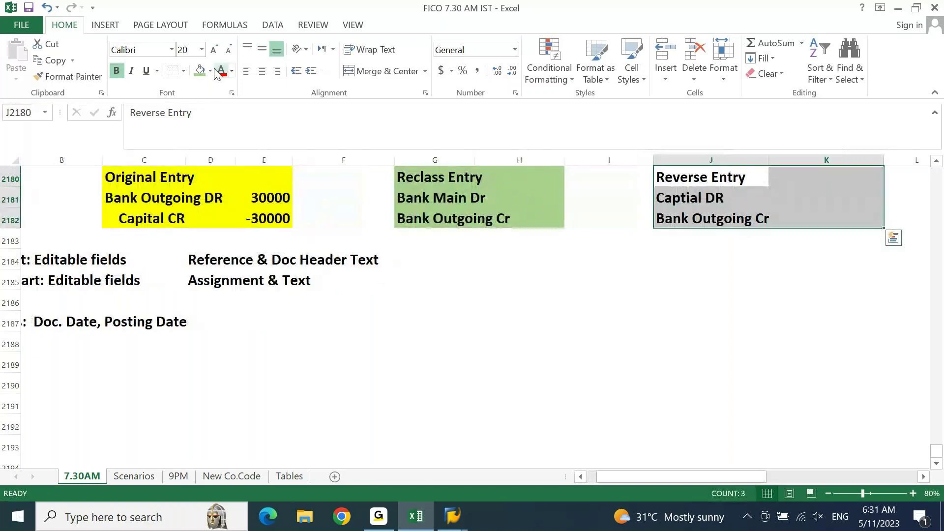
{"action": "left_click", "coordinate": [211, 71]}
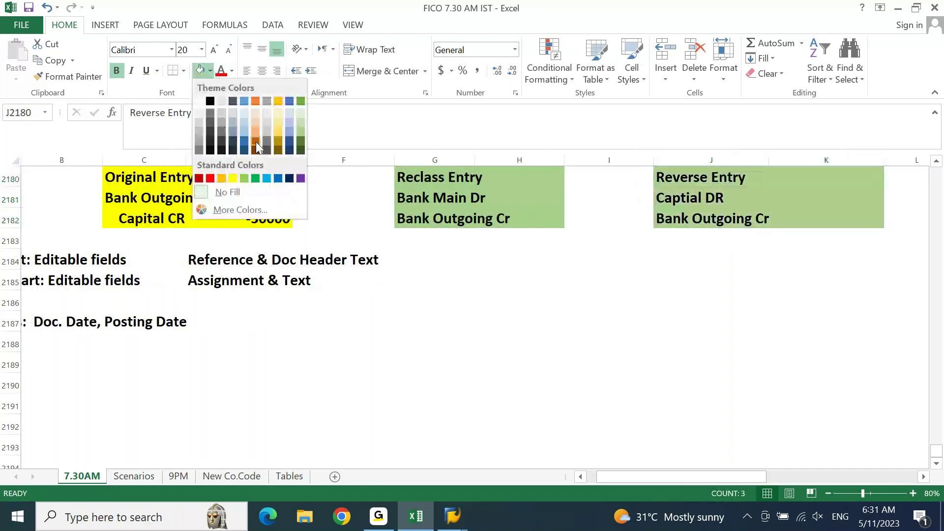
{"action": "left_click", "coordinate": [255, 126]}
- Compare the original entry's Bank Outgoing and Capital lines with their opposite lines in the reverse entry
{"action": "key", "text": "Left"}
{"action": "key", "text": "Left"}
{"action": "key", "text": "Left"}
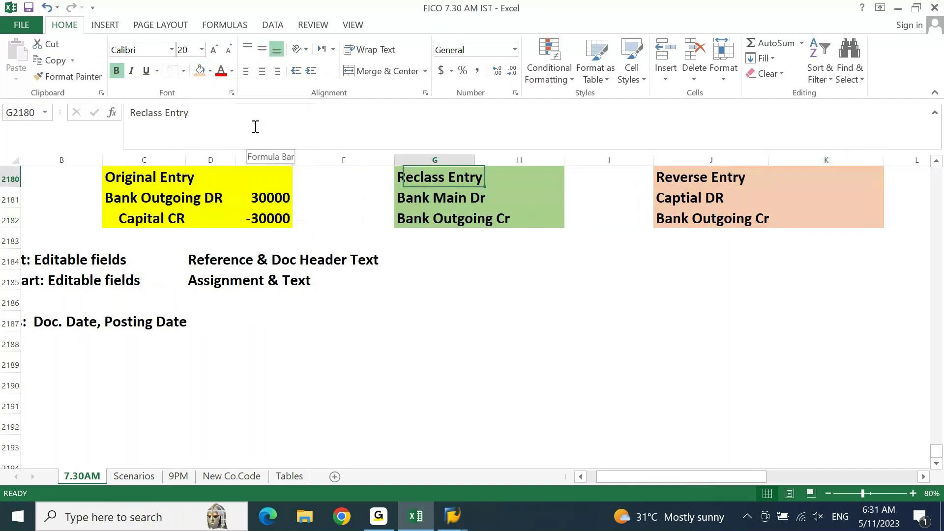
{"action": "key", "text": "Left"}
{"action": "key", "text": "Left"}
{"action": "key", "text": "Left"}
{"action": "key", "text": "Left"}
{"action": "key", "text": "Left"}
{"action": "key", "text": "Left"}
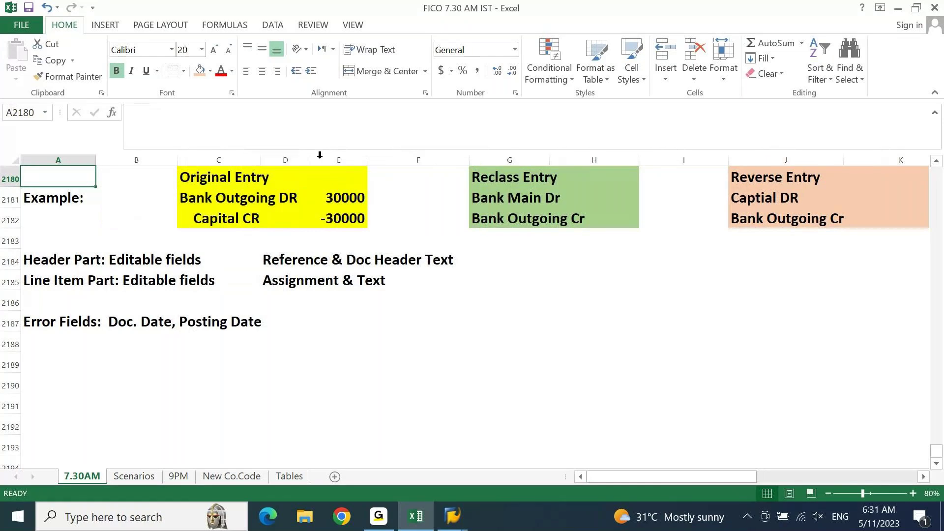
{"action": "left_click", "coordinate": [201, 204]}
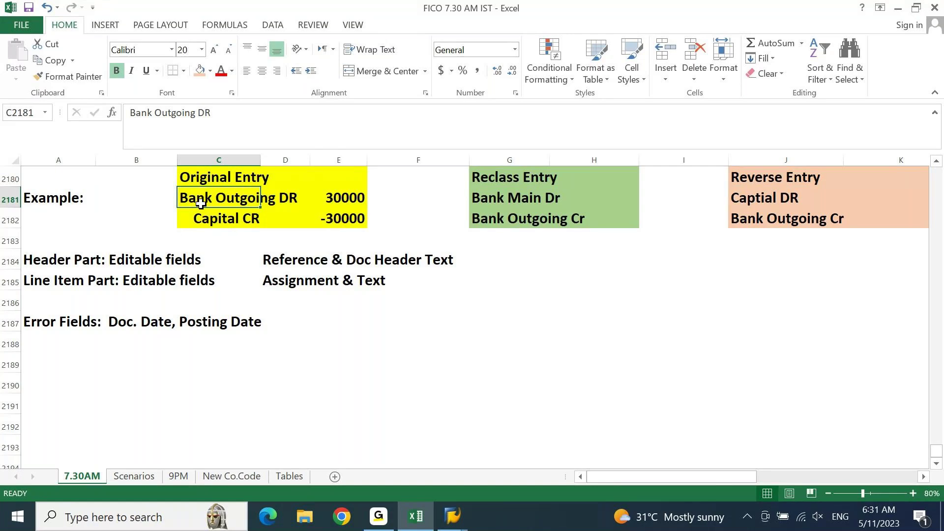
{"action": "left_click", "coordinate": [773, 219], "text": "ctrl"}
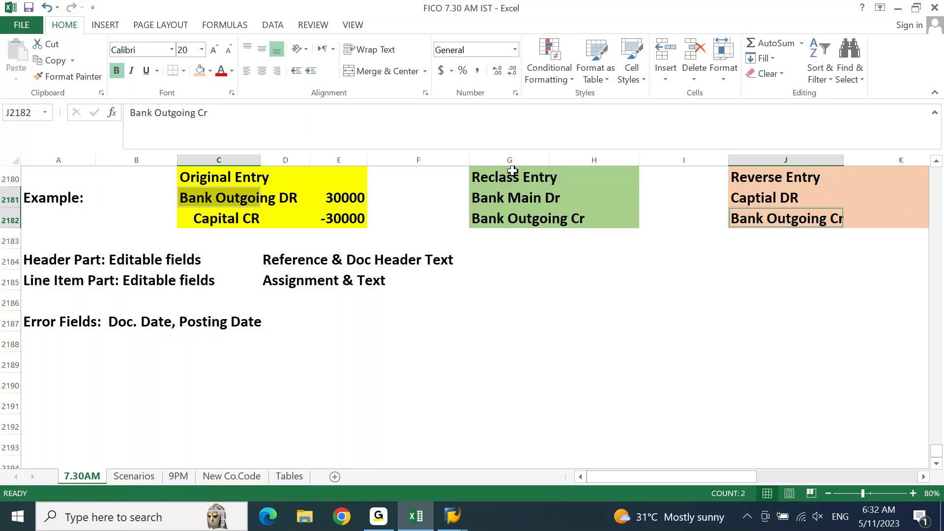
{"action": "left_click", "coordinate": [223, 217]}
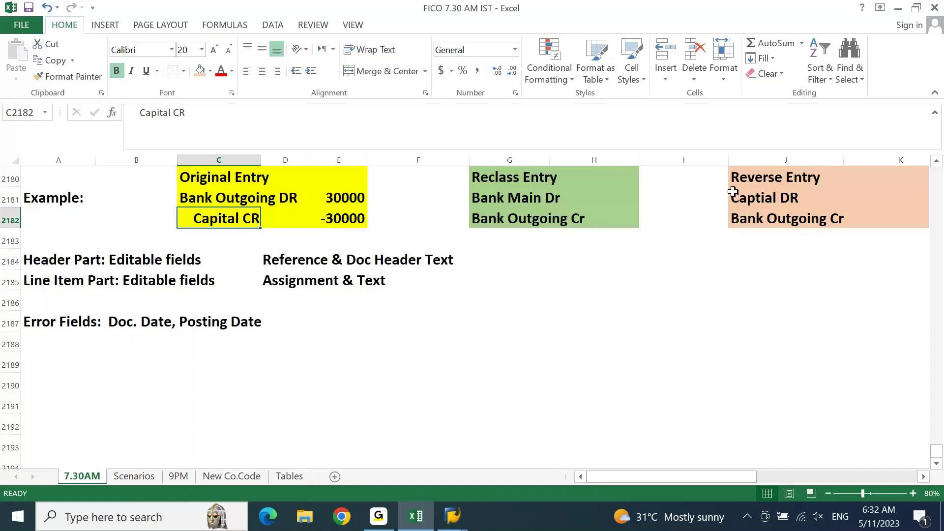
{"action": "left_click", "coordinate": [766, 200], "text": "ctrl"}
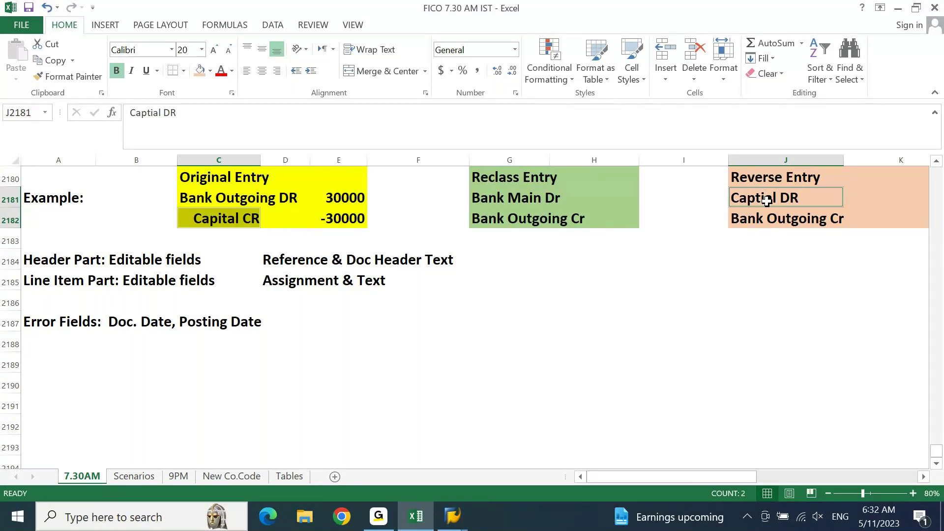
- Enter "Reposting Entry" in cell L2180 as the heading for the corrected posting
{"action": "key", "text": "Up"}
{"action": "key", "text": "Right"}
{"action": "key", "text": "Right"}
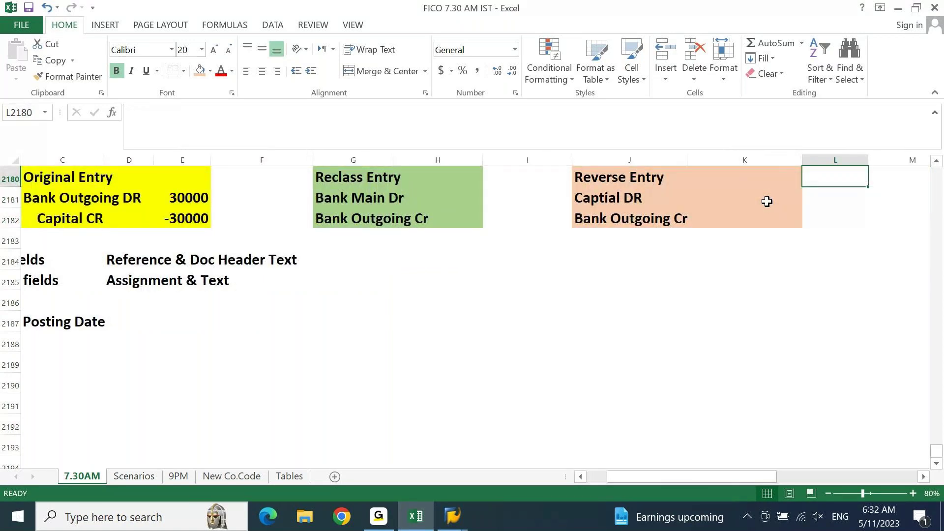
{"action": "type", "text": "Rep"}
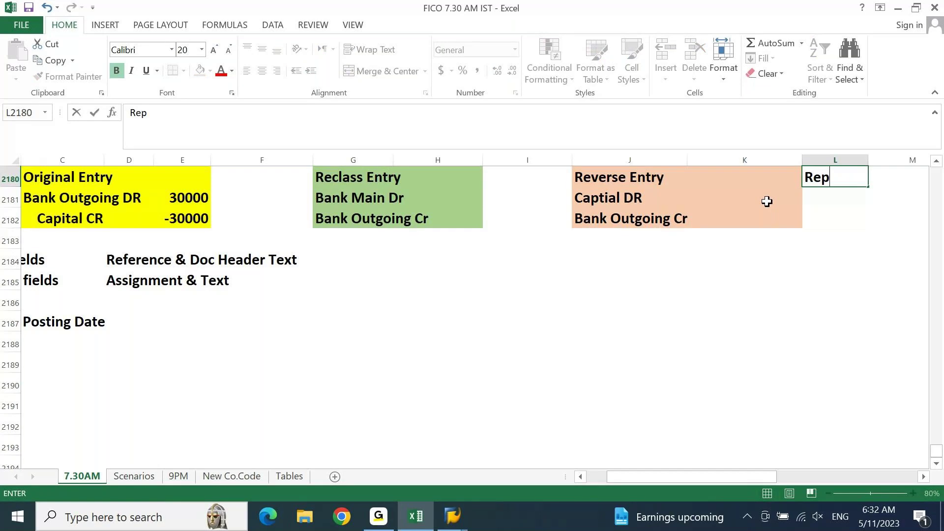
{"action": "type", "text": "osting ENtry"}
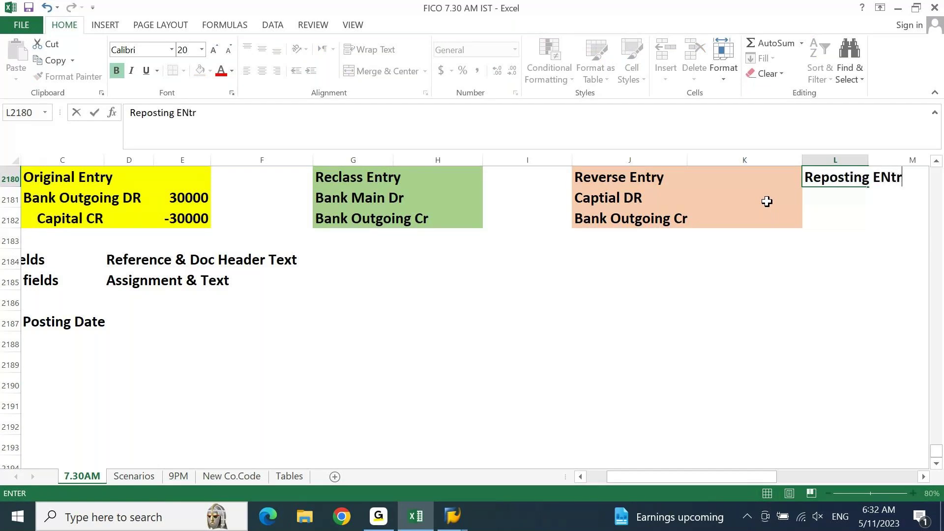
{"action": "key", "text": "Return"}
- Enter the reposting entry's lines, "Bank Main Dr" in cell L2181 and an indented "Capital Cr" in cell L2182
{"action": "key", "text": "Up"}
{"action": "key", "text": "shift+Right"}
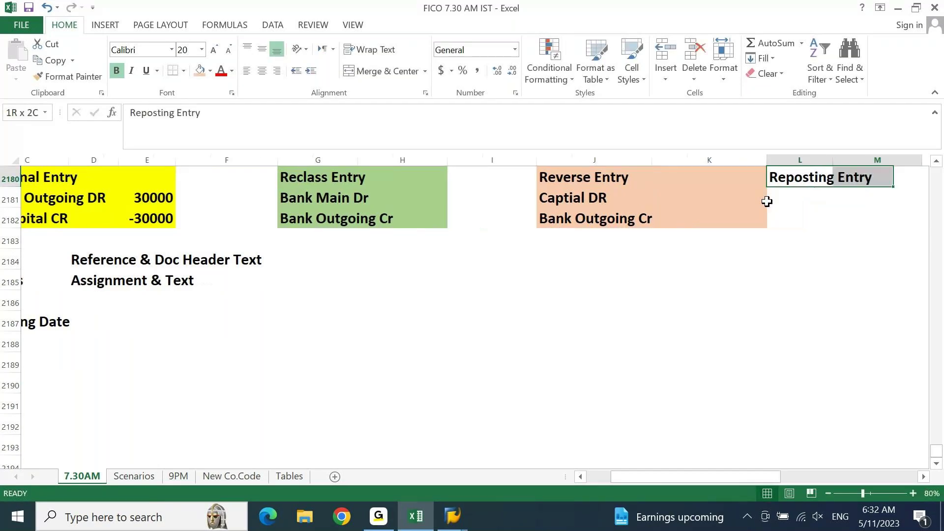
{"action": "left_click", "coordinate": [767, 201]}
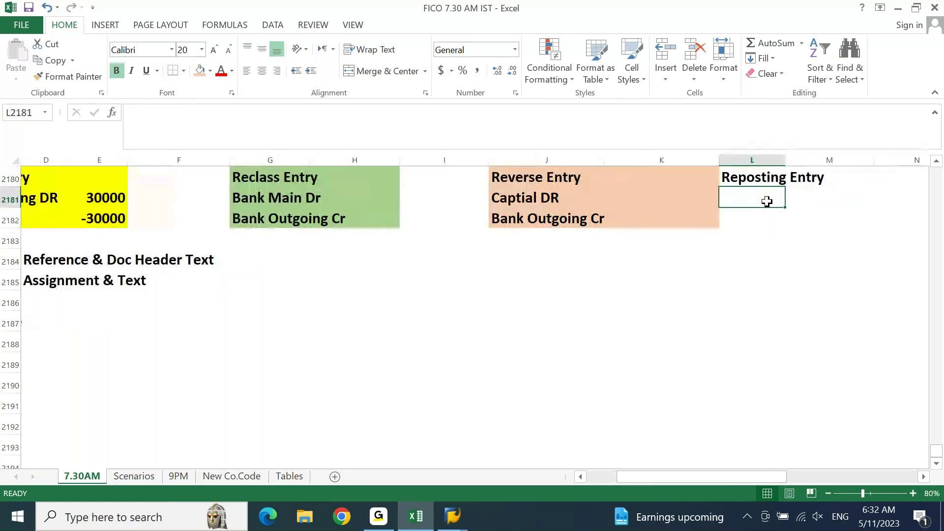
{"action": "key", "text": "Left"}
{"action": "key", "text": "Left"}
{"action": "key", "text": "Left"}
{"action": "key", "text": "Left"}
{"action": "key", "text": "Left"}
{"action": "key", "text": "Left"}
{"action": "key", "text": "Left"}
{"action": "key", "text": "Left"}
{"action": "key", "text": "Left"}
{"action": "left_click", "coordinate": [767, 201]}
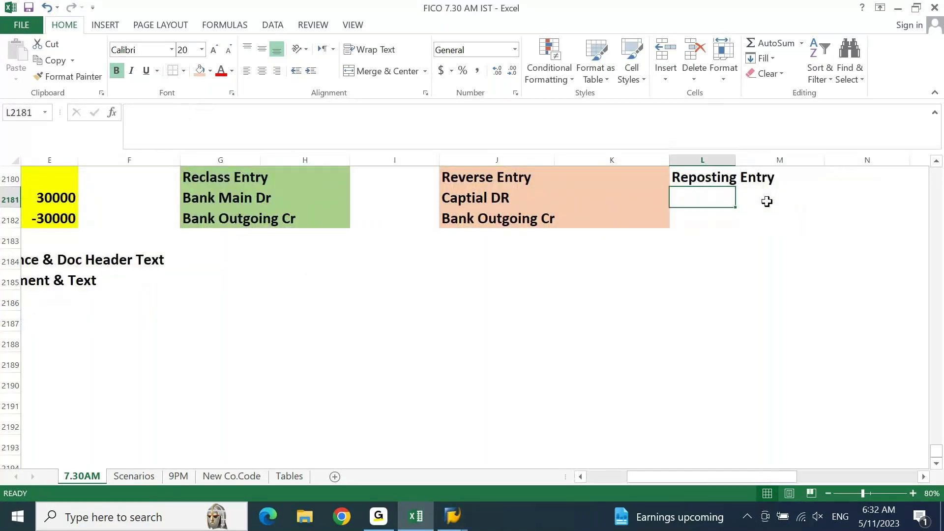
{"action": "type", "text": "Bank Main Dr"}
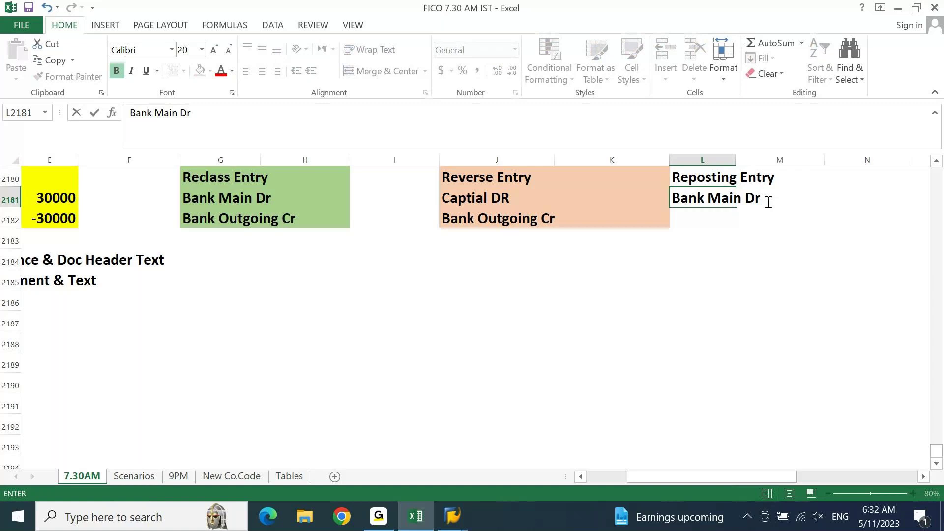
{"action": "key", "text": "Return"}
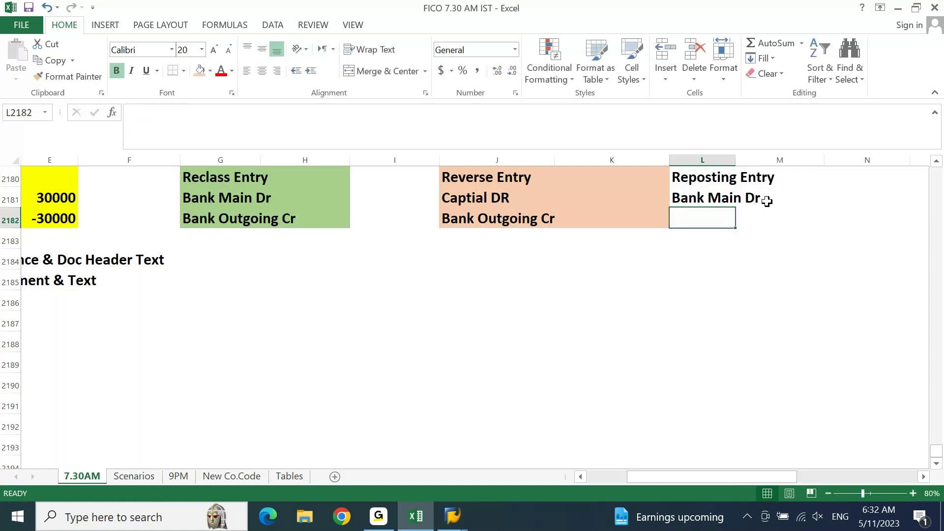
{"action": "type", "text": "C"}
{"action": "key", "text": "BackSpace"}
{"action": "type", "text": "Capital Cr"}
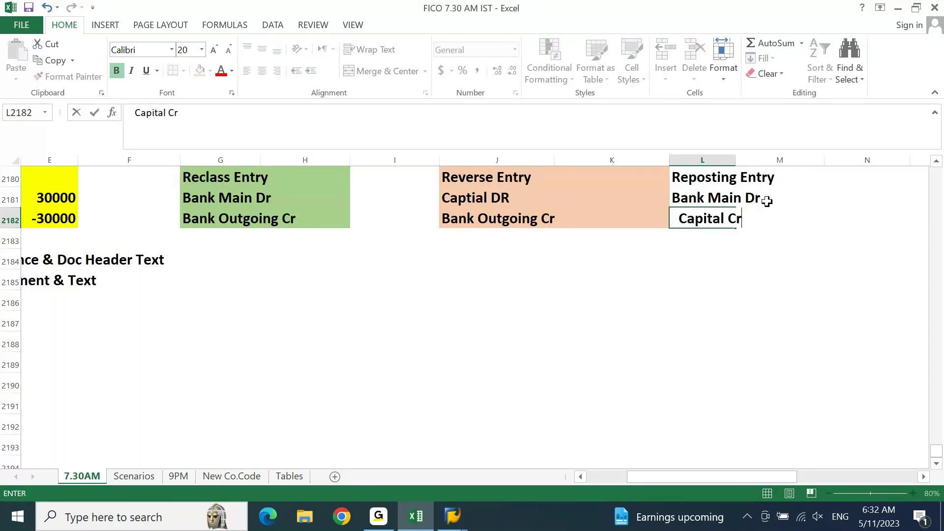
{"action": "key", "text": "Return"}
- Fill the reposting entry block L2180:M2182 with light gold
{"action": "key", "text": "Up"}
{"action": "key", "text": "Up"}
{"action": "key", "text": "Up"}
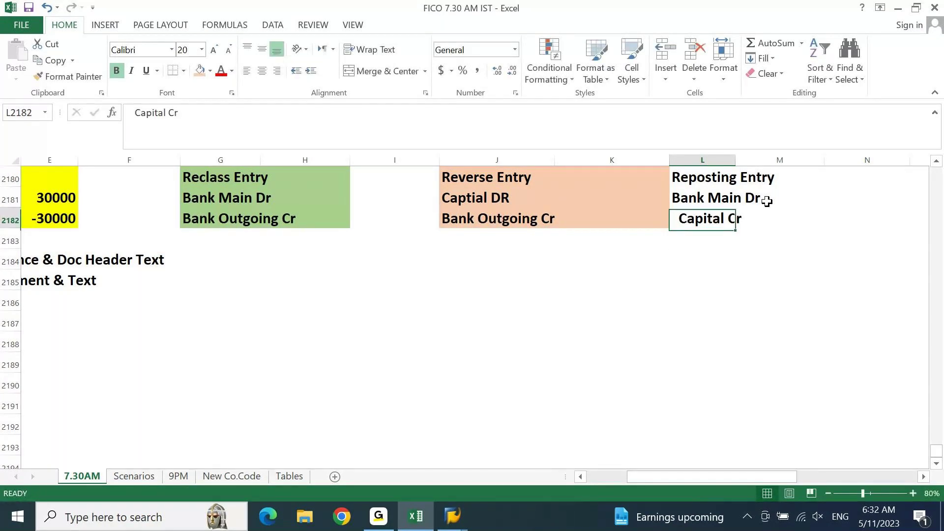
{"action": "key", "text": "shift+Right"}
{"action": "key", "text": "shift+Down"}
{"action": "key", "text": "shift+Down"}
{"action": "left_click", "coordinate": [209, 70]}
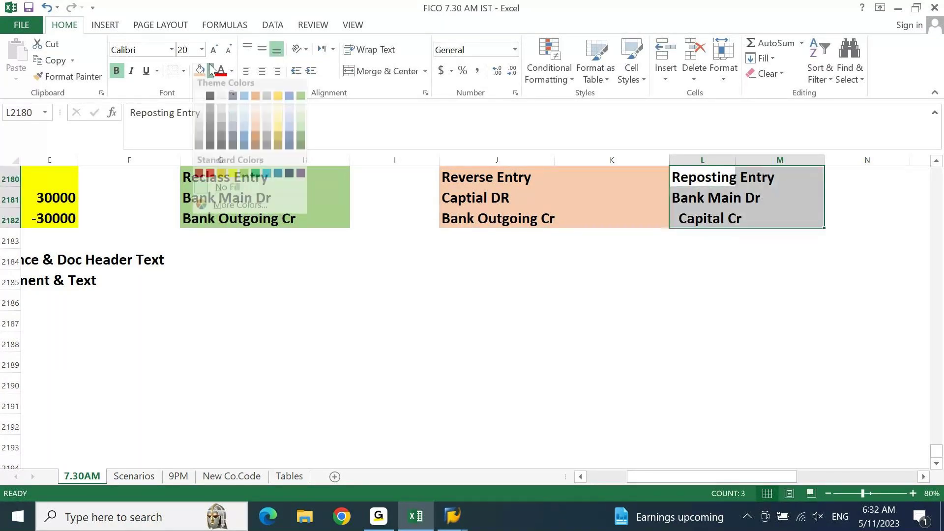
{"action": "left_click", "coordinate": [277, 128]}
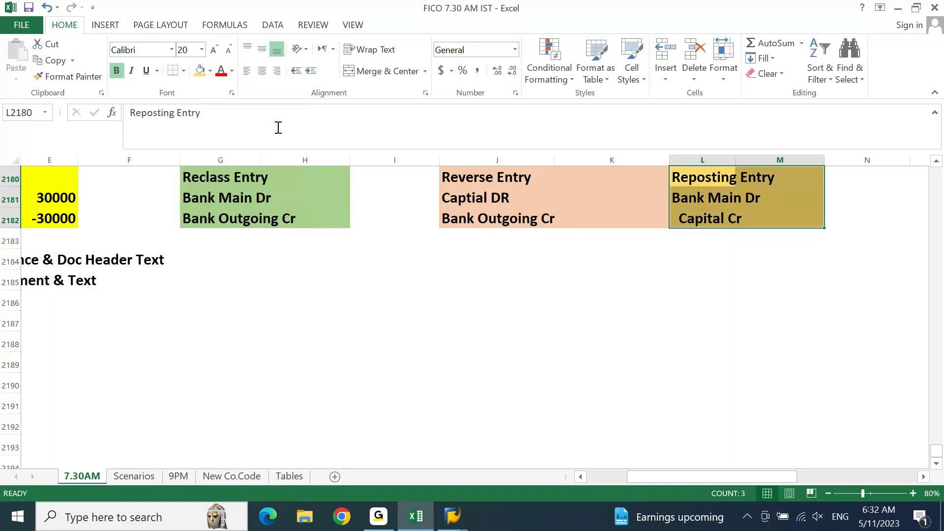
- Move the reposting entry block one column over to M2180:N2182, leaving column L as a gap after the reverse entry
{"action": "key", "text": "Left"}
{"action": "key", "text": "Right"}
{"action": "key", "text": "shift+Down"}
{"action": "key", "text": "shift+Down"}
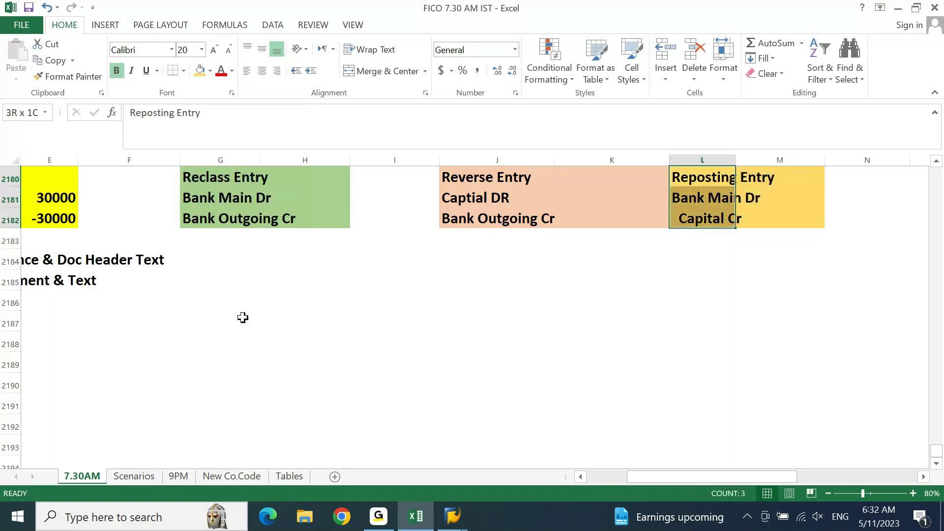
{"action": "key", "text": "ctrl+x"}
{"action": "key", "text": "Right"}
{"action": "key", "text": "ctrl+v"}
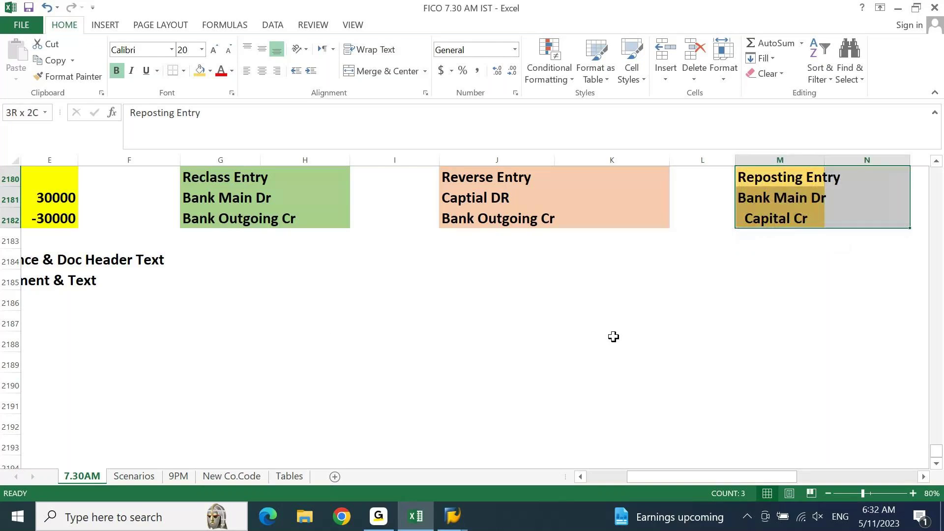
- Zoom the sheet out to 60% and review the document correction notes with all four example entries side by side
{"action": "key", "text": "ctrl+Left"}
{"action": "key", "text": "ctrl+Left"}
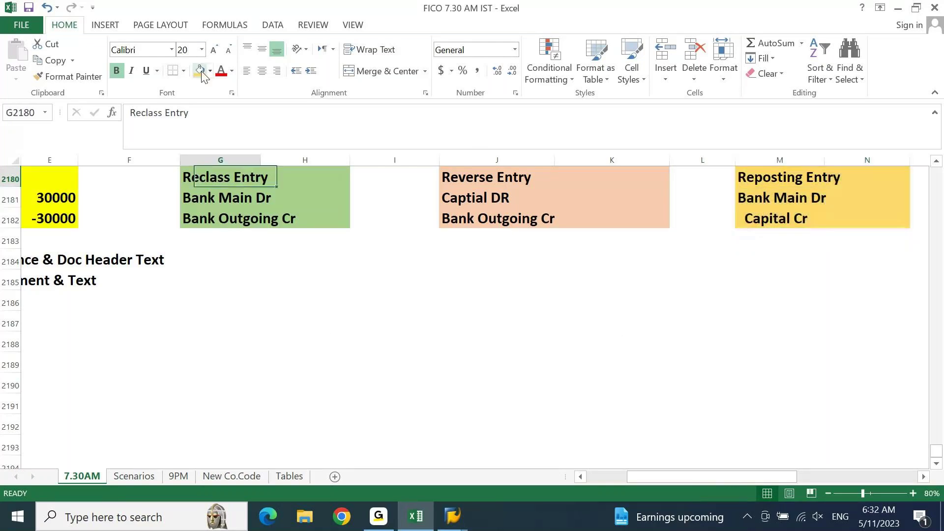
{"action": "key", "text": "ctrl+Left"}
{"action": "key", "text": "ctrl+Left"}
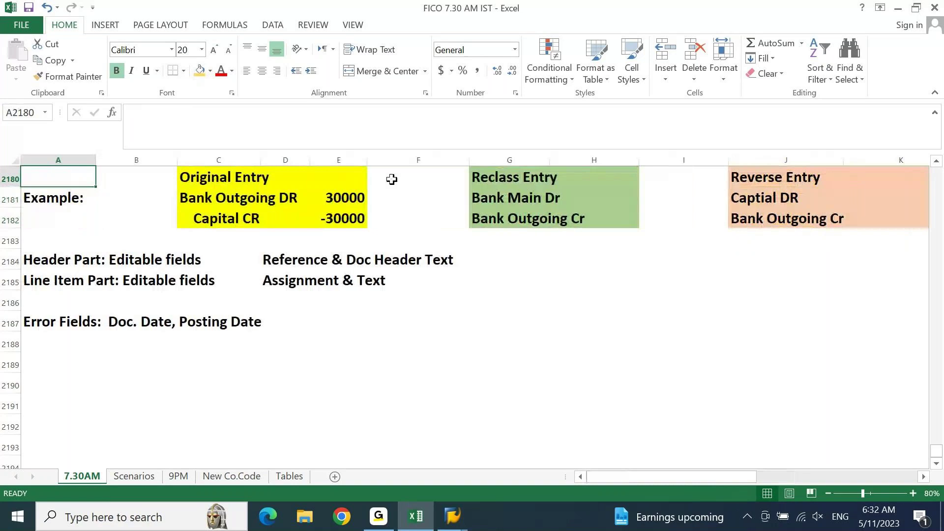
{"action": "key", "text": "Up"}
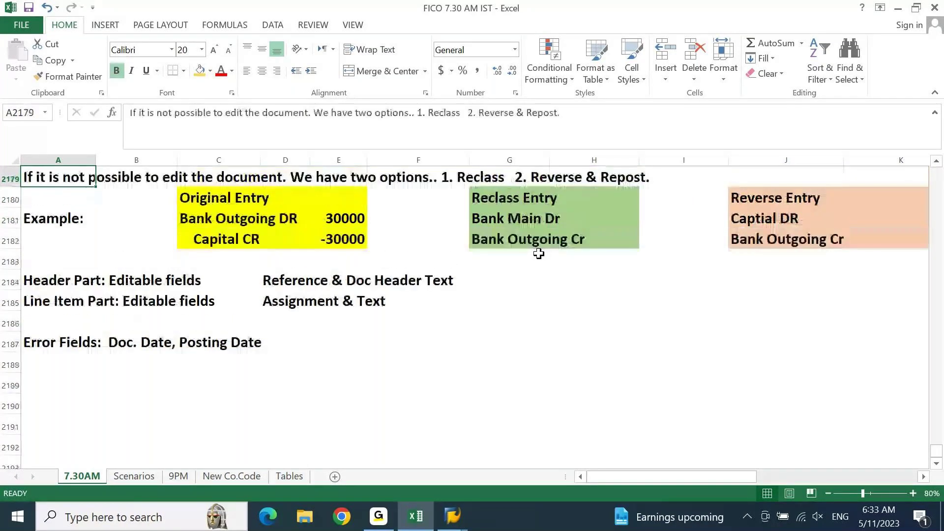
{"action": "left_click", "coordinate": [828, 493]}
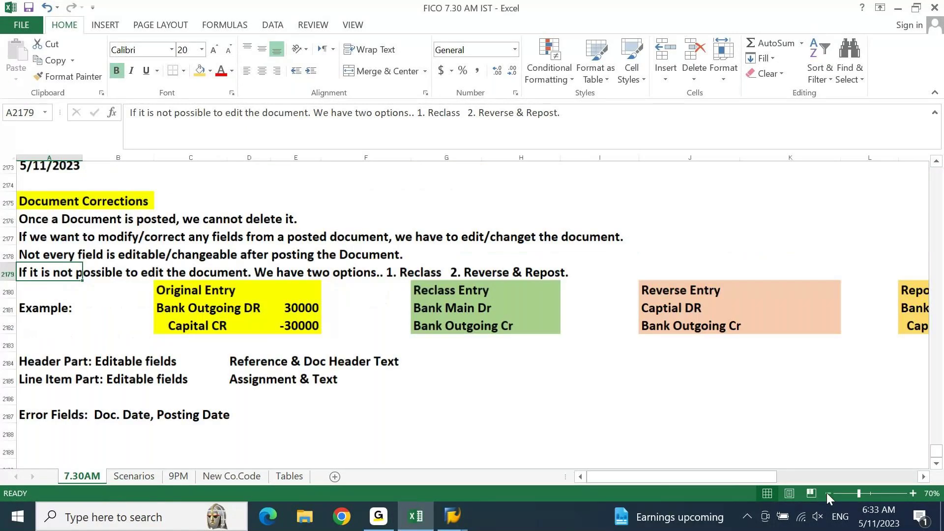
{"action": "left_click", "coordinate": [827, 493]}
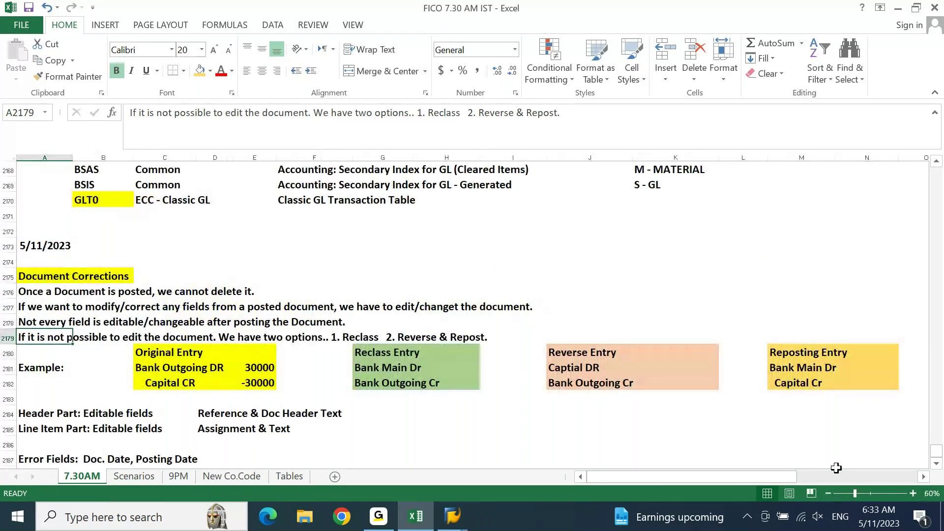
{"action": "key", "text": "Down"}
{"action": "key", "text": "Down"}
{"action": "key", "text": "Down"}
{"action": "key", "text": "Down"}
{"action": "key", "text": "Down"}
{"action": "key", "text": "Down"}
{"action": "key", "text": "Down"}
{"action": "key", "text": "Down"}
{"action": "key", "text": "Down"}
{"action": "key", "text": "Down"}
{"action": "key", "text": "Down"}
{"action": "key", "text": "Down"}
{"action": "key", "text": "Down"}
{"action": "key", "text": "Down"}
{"action": "key", "text": "Down"}
{"action": "key", "text": "Down"}
{"action": "key", "text": "Down"}
{"action": "key", "text": "Down"}
{"action": "key", "text": "Down"}
{"action": "key", "text": "Down"}
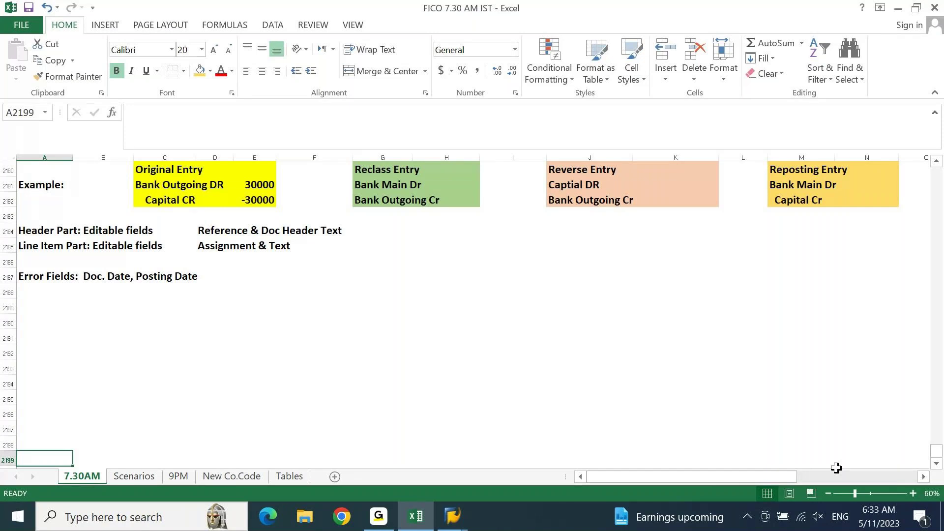
- Compare the original entry's accounts with the reclass entry and with the reverse and reposting entries
{"action": "left_click", "coordinate": [169, 197]}
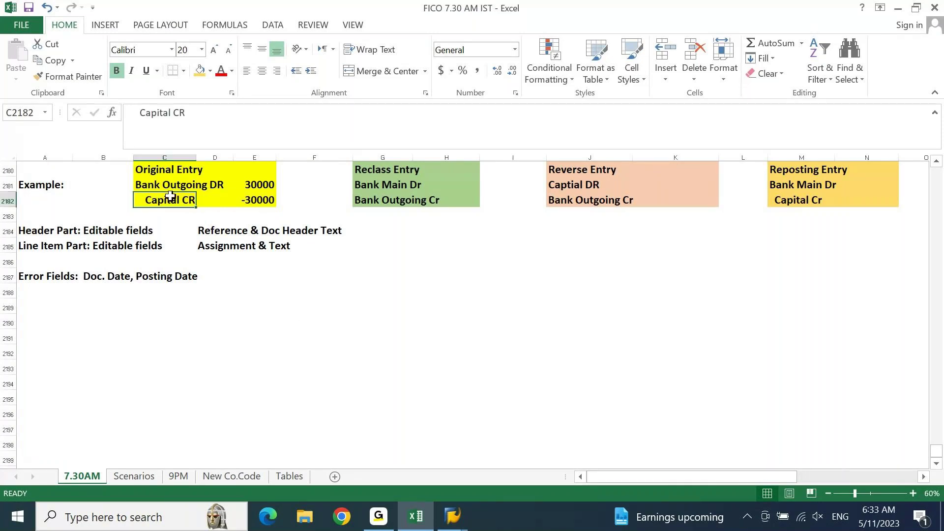
{"action": "left_click", "coordinate": [380, 180]}
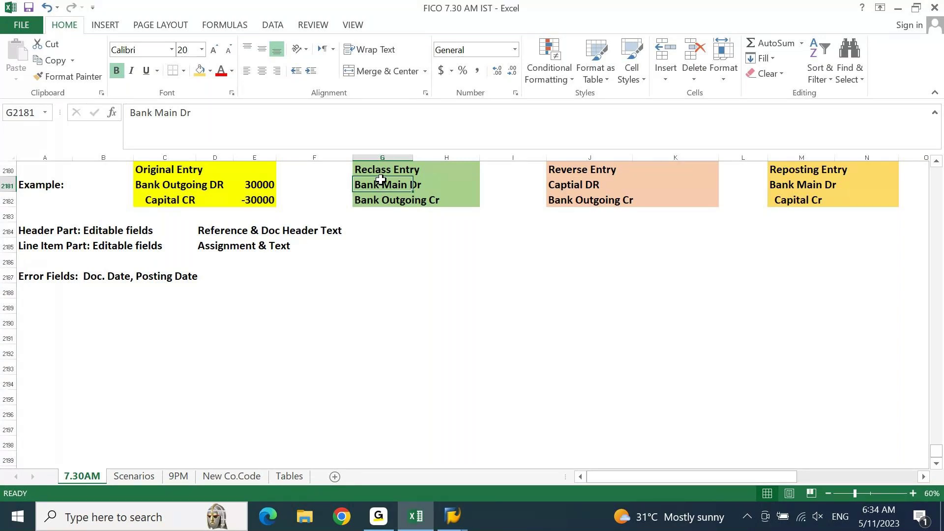
{"action": "key", "text": "Down"}
{"action": "key", "text": "Up"}
{"action": "key", "text": "Right"}
{"action": "key", "text": "Right"}
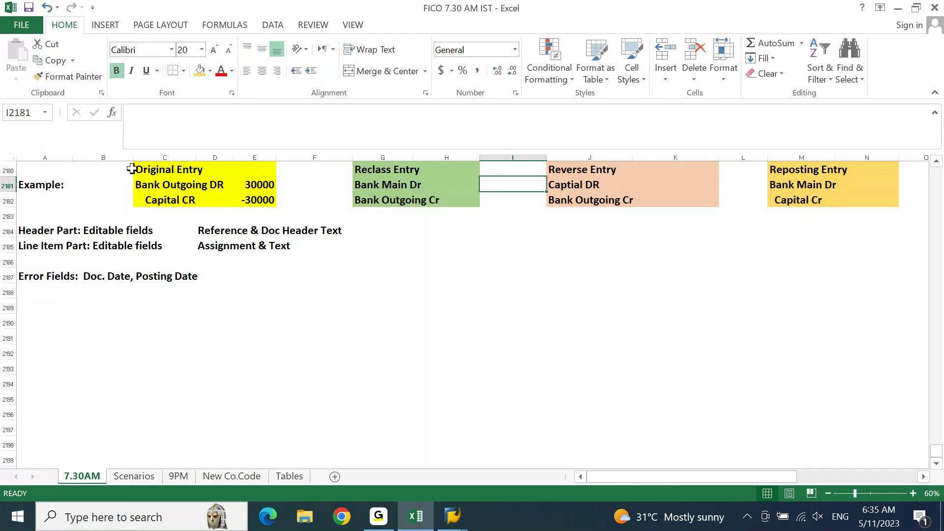
{"action": "left_click", "coordinate": [149, 172]}
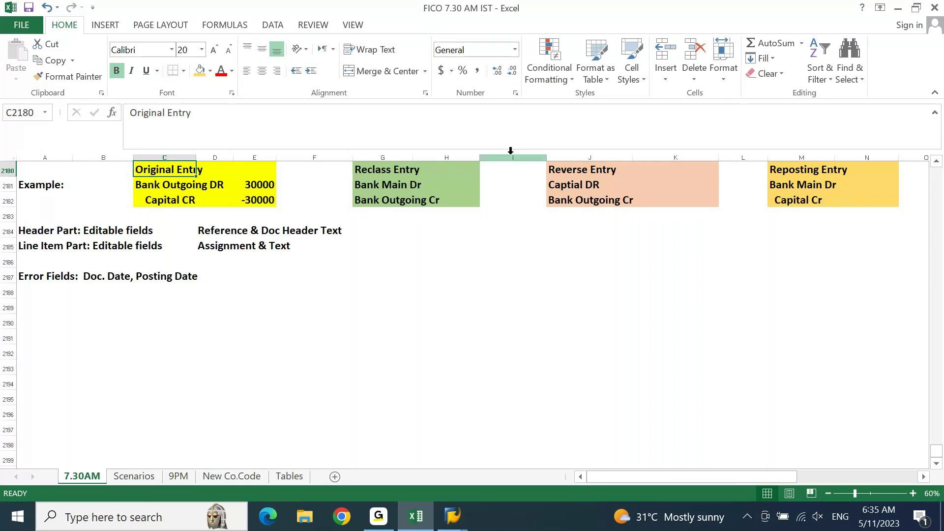
{"action": "left_click", "coordinate": [828, 171]}
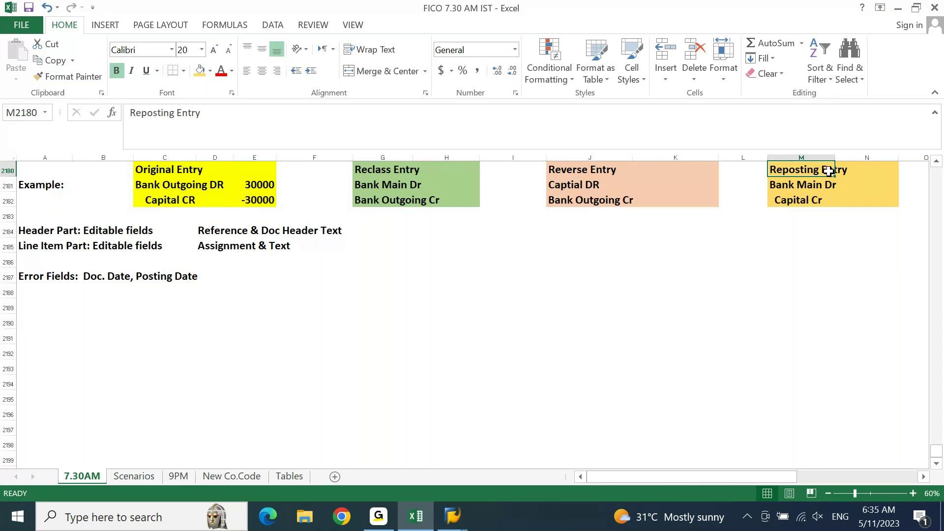
- Zoom the sheet back to 80% and look over the example entries and the editable and error field notes
{"action": "left_click", "coordinate": [913, 494]}
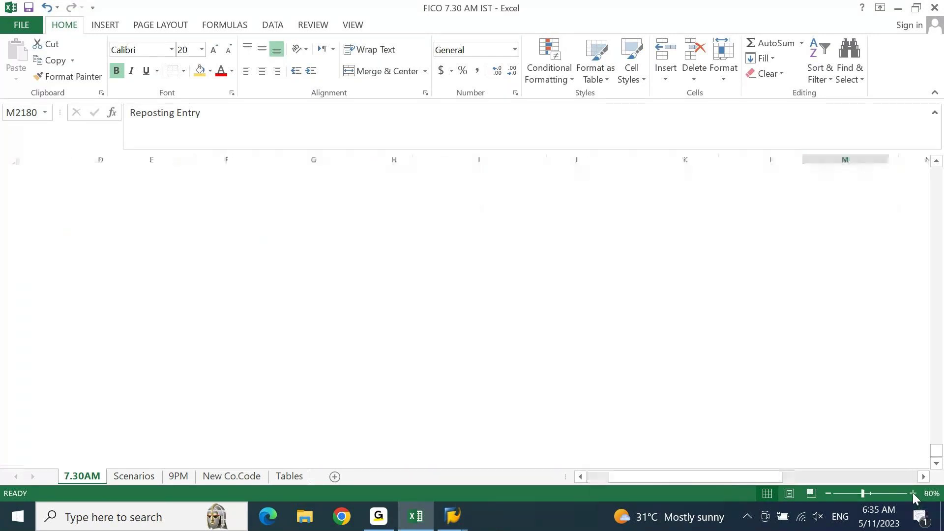
{"action": "left_click", "coordinate": [913, 493]}
{"action": "key", "text": "Home"}
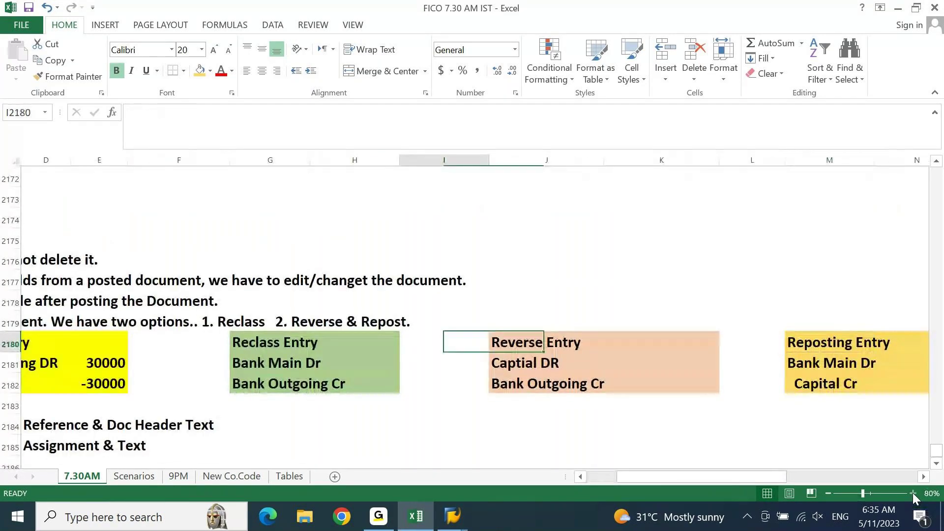
{"action": "key", "text": "Right"}
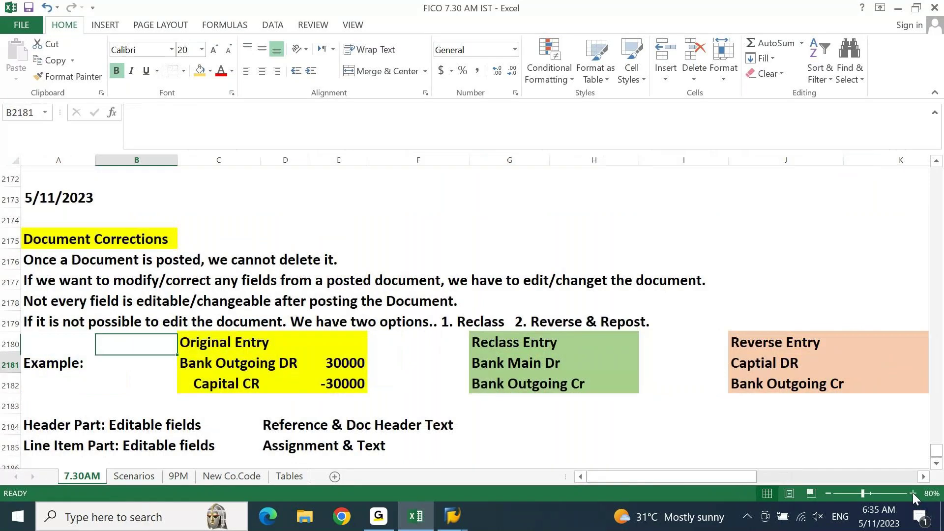
{"action": "key", "text": "Down"}
{"action": "key", "text": "Down"}
{"action": "key", "text": "Down"}
{"action": "key", "text": "Down"}
{"action": "key", "text": "Down"}
{"action": "key", "text": "Down"}
{"action": "key", "text": "Down"}
{"action": "key", "text": "Down"}
{"action": "key", "text": "Down"}
{"action": "key", "text": "Down"}
{"action": "key", "text": "Down"}
{"action": "key", "text": "Down"}
{"action": "key", "text": "Down"}
{"action": "key", "text": "Up"}
{"action": "key", "text": "Up"}
{"action": "key", "text": "Up"}
{"action": "key", "text": "Up"}
{"action": "key", "text": "Up"}
{"action": "key", "text": "Up"}
{"action": "key", "text": "Up"}
{"action": "key", "text": "Up"}
{"action": "key", "text": "Up"}
{"action": "key", "text": "Up"}
{"action": "key", "text": "Up"}
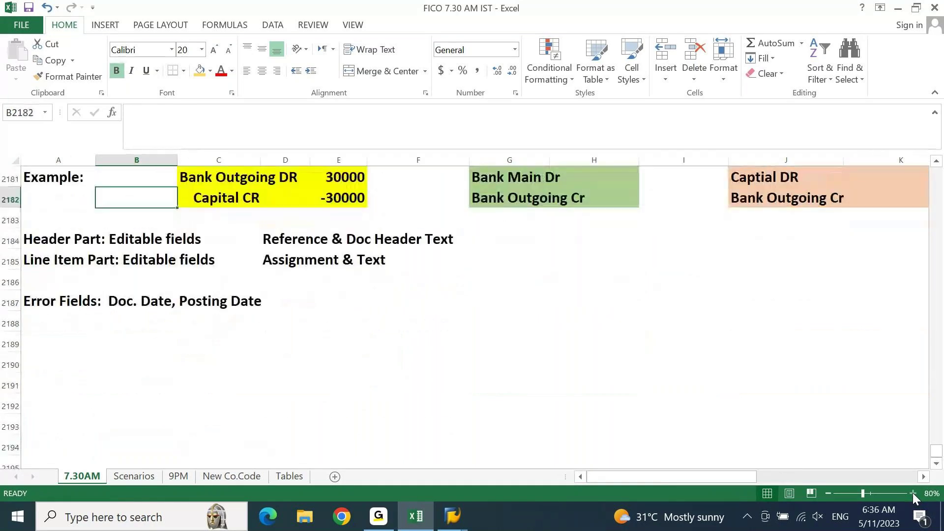
{"action": "key", "text": "Up"}
{"action": "key", "text": "Up"}
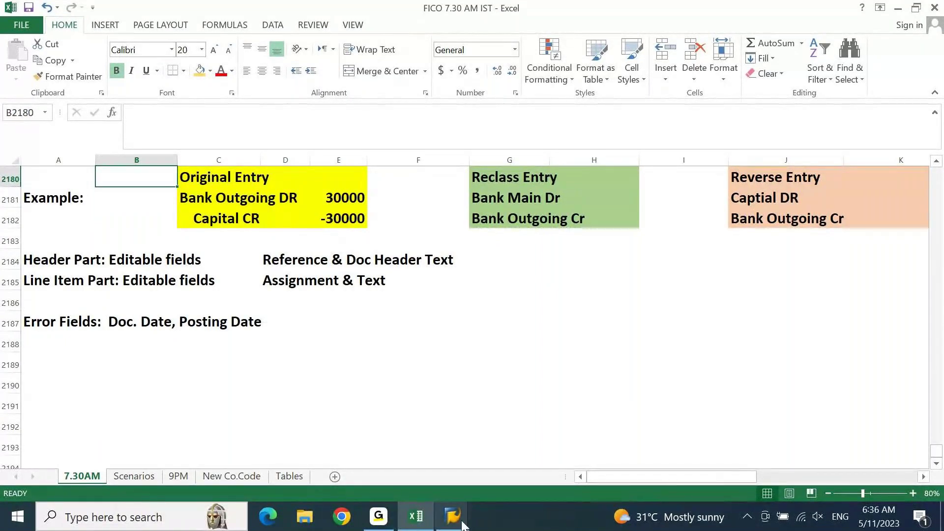
- Switch to SAP, leave the document change display and start transaction F-02 for a G/L account posting
{"action": "mouse_move", "coordinate": [462, 525]}
{"action": "left_click", "coordinate": [533, 419]}
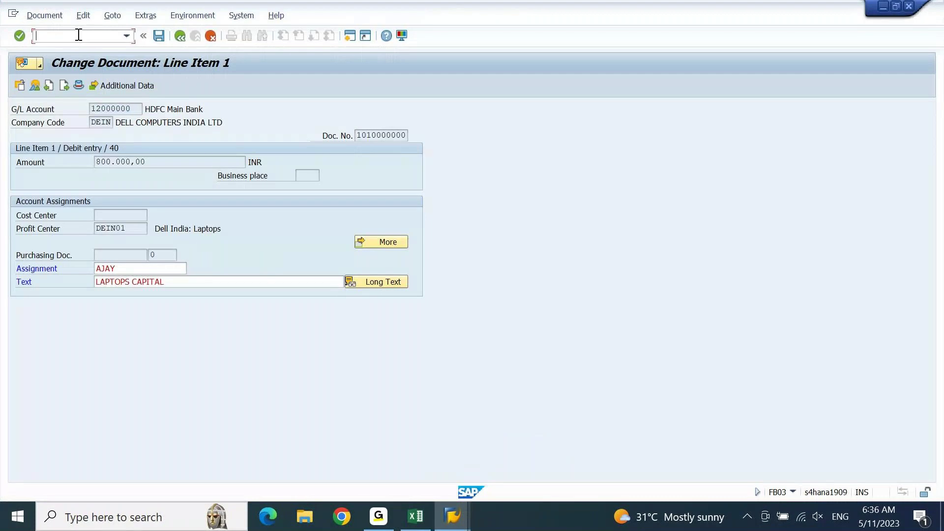
{"action": "type", "text": "/n"}
{"action": "key", "text": "Return"}
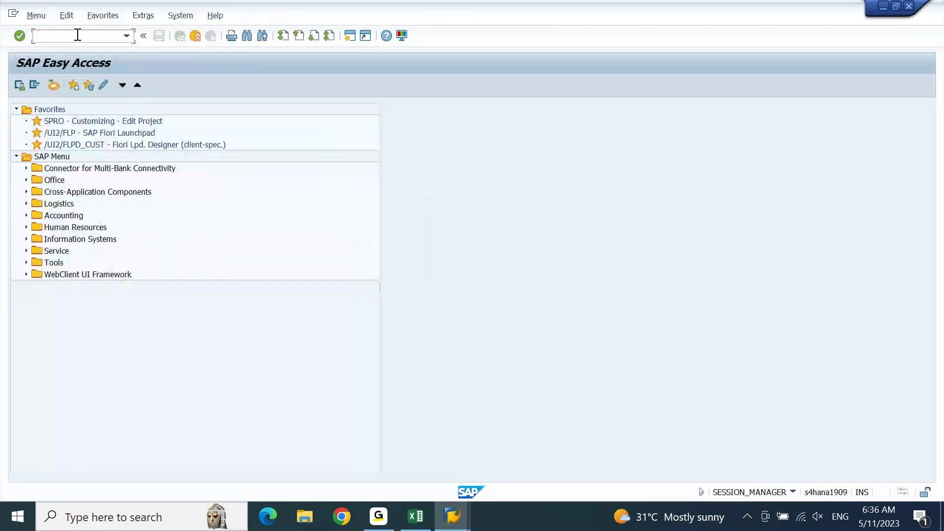
{"action": "type", "text": "f-02"}
{"action": "key", "text": "Return"}
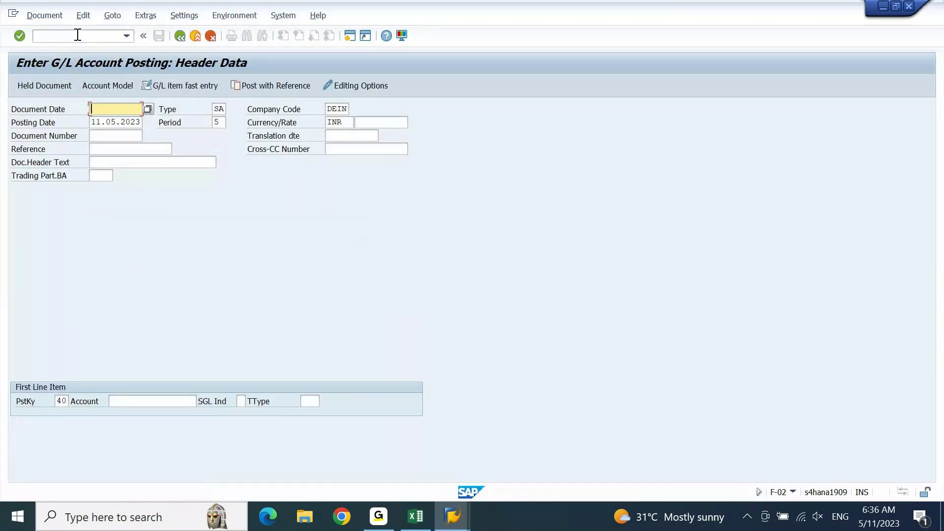
- Set the document date of the G/L posting to 11.05.2023
{"action": "key", "text": "BackSpace"}
{"action": "key", "text": "Return"}
{"action": "key", "text": "Tab"}
{"action": "key", "text": "Tab"}
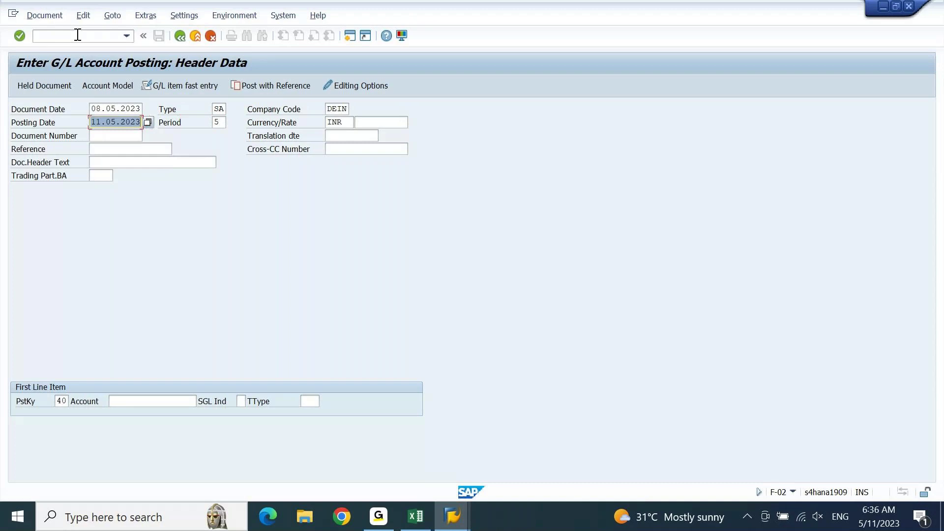
{"action": "key", "text": "shift+Tab"}
{"action": "key", "text": "shift+Tab"}
{"action": "type", "text": "11"}
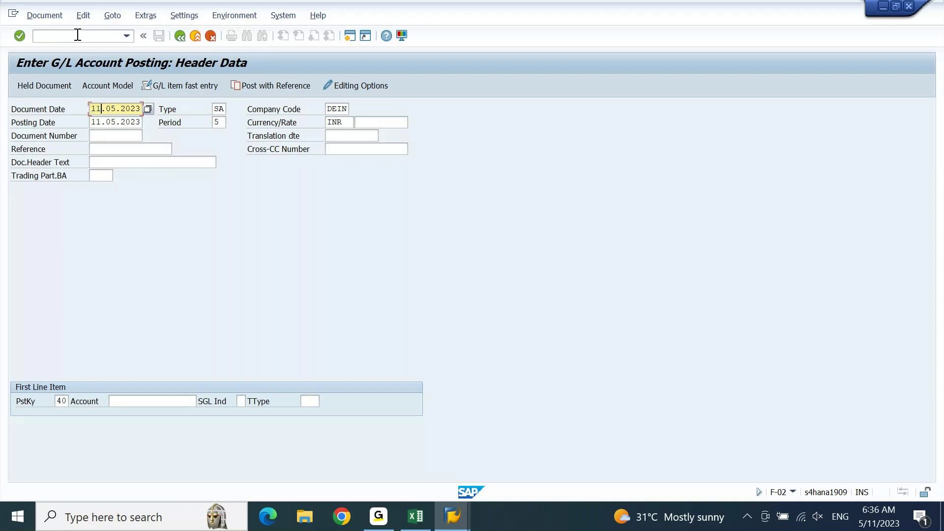
- Enter "reclass: 01" as both the reference and the document header text
{"action": "key", "text": "Down"}
{"action": "key", "text": "Down"}
{"action": "key", "text": "Down"}
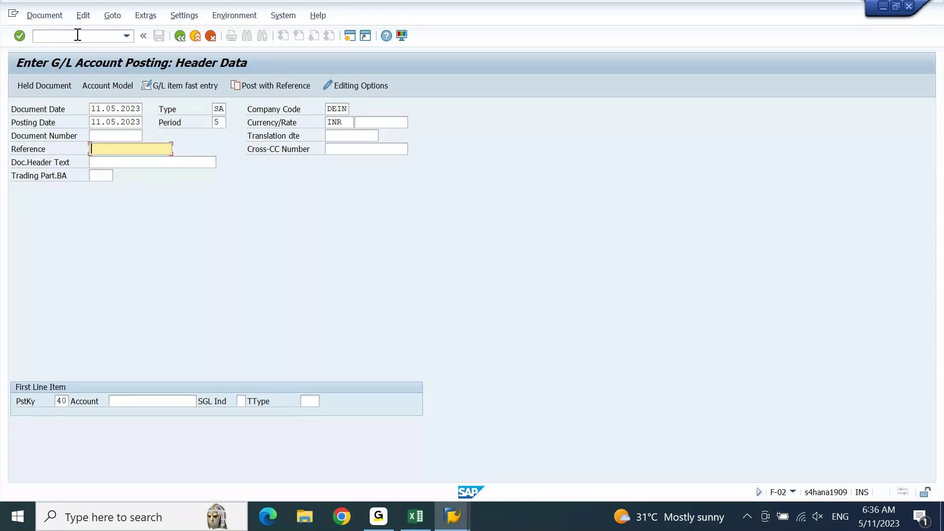
{"action": "type", "text": "reclass: 01"}
{"action": "key", "text": "Tab"}
{"action": "type", "text": "reclass: 01"}
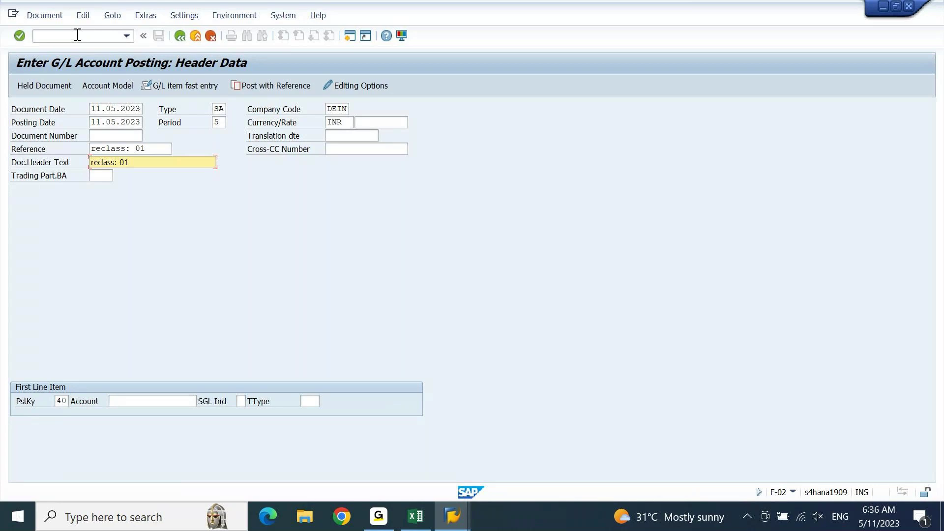
{"action": "key", "text": "Tab"}
{"action": "key", "text": "Tab"}
{"action": "key", "text": "alt+Tab"}
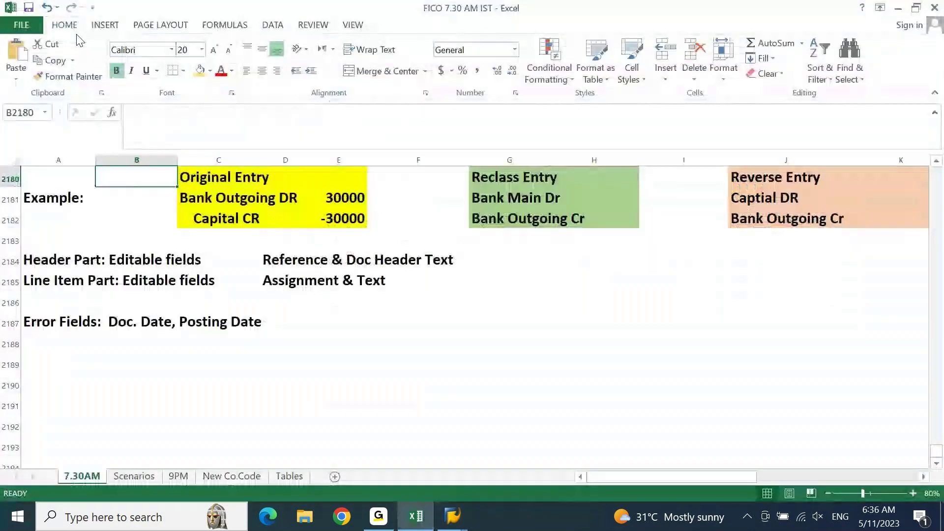
{"action": "key", "text": "alt+Tab"}
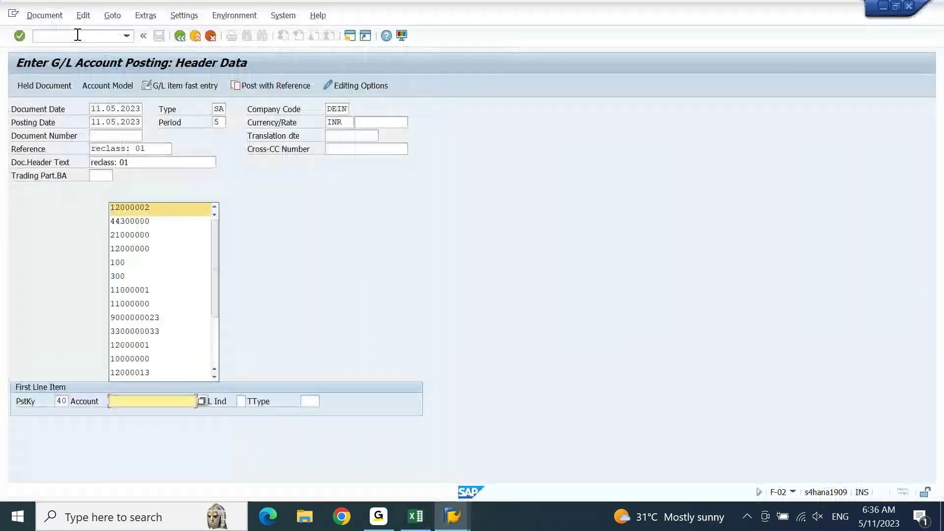
{"action": "key", "text": "Down"}
{"action": "key", "text": "Down"}
{"action": "key", "text": "Down"}
{"action": "key", "text": "Down"}
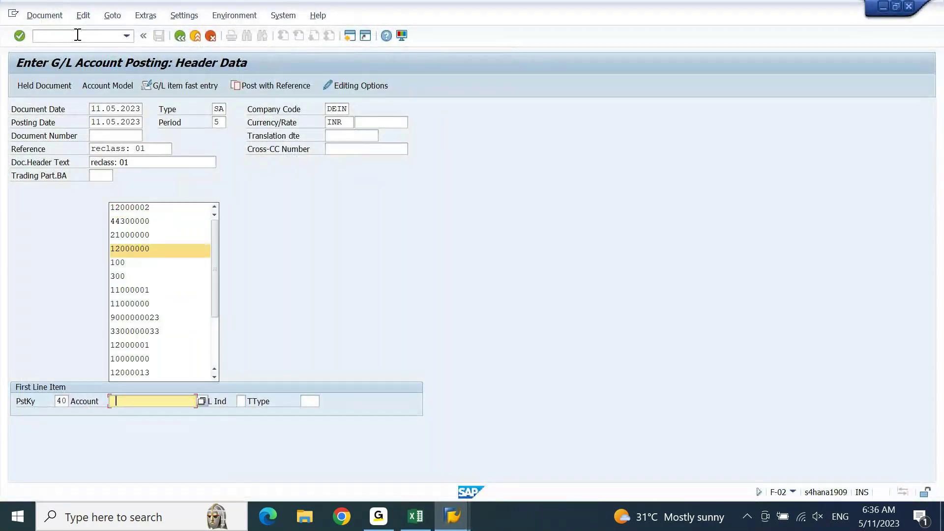
{"action": "key", "text": "Down"}
{"action": "key", "text": "Down"}
{"action": "key", "text": "Return"}
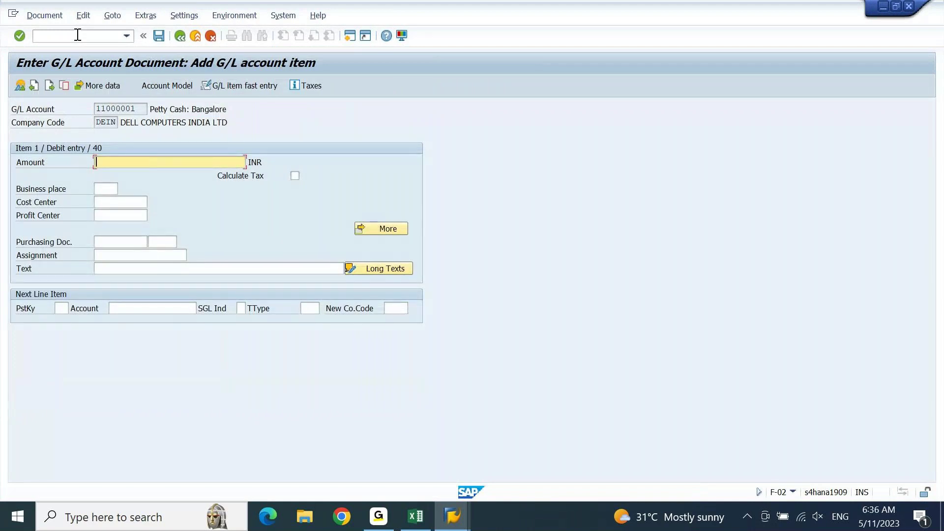
{"action": "key", "text": "Return"}
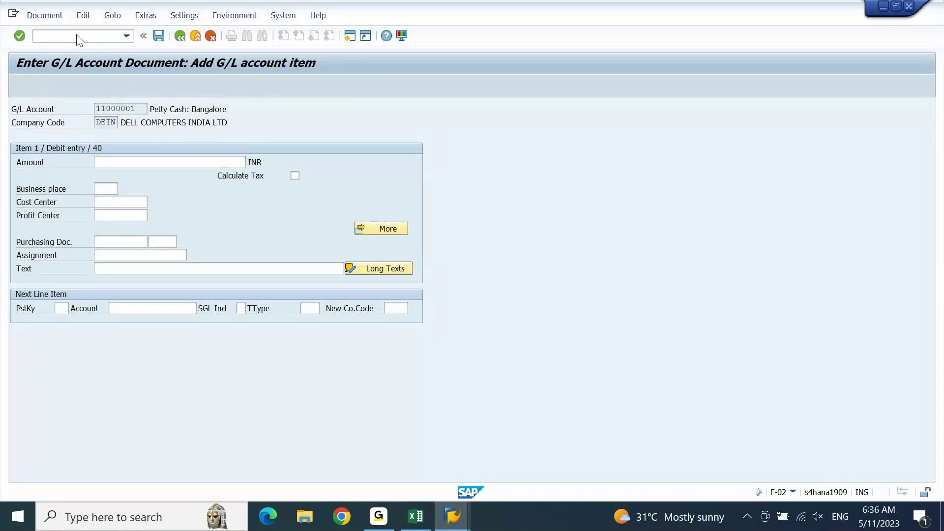
- Start the first line item with posting key 40, sorting the account search list by G/L account and choosing HDFC Check Outgoing
{"action": "type", "text": "40"}
{"action": "key", "text": "Tab"}
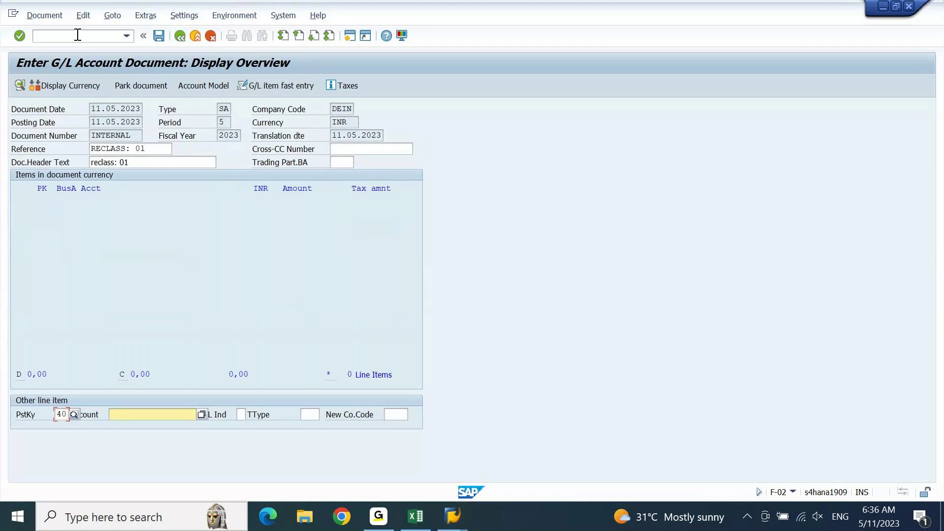
{"action": "key", "text": "F4"}
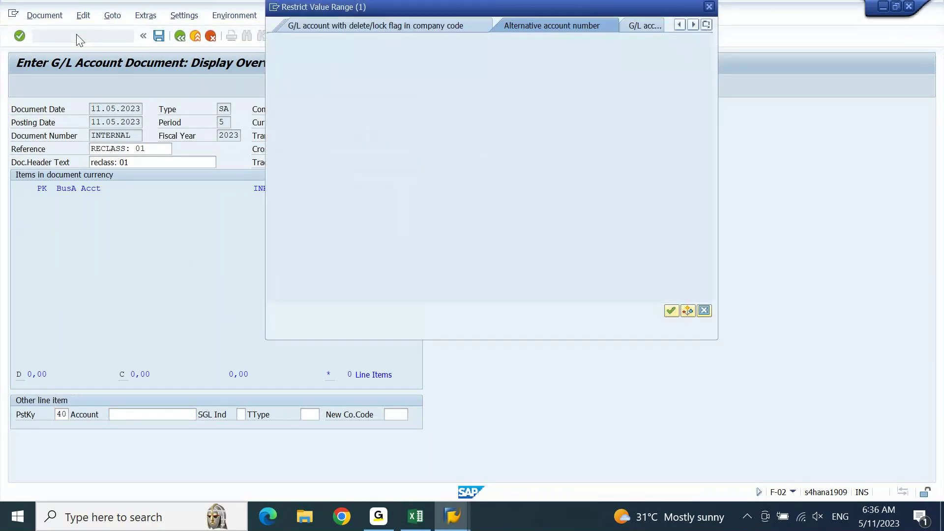
{"action": "key", "text": "Return"}
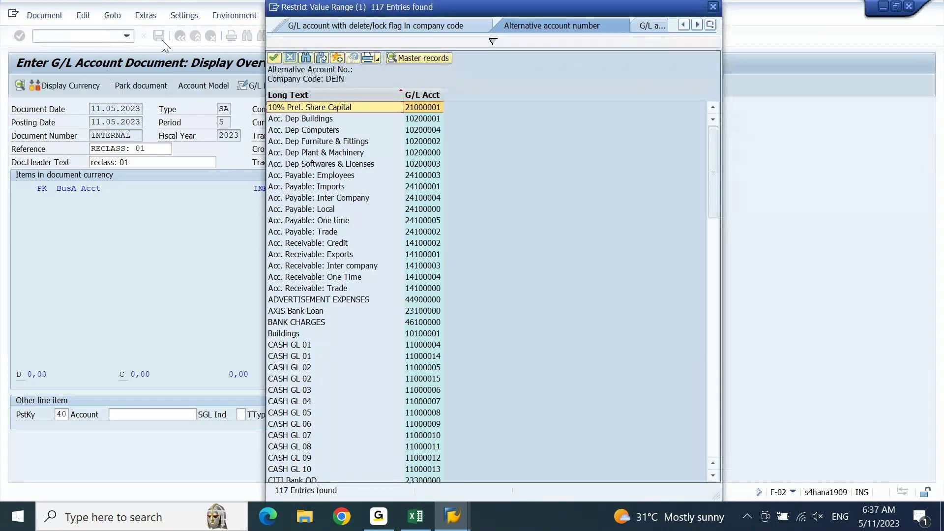
{"action": "left_click", "coordinate": [426, 96]}
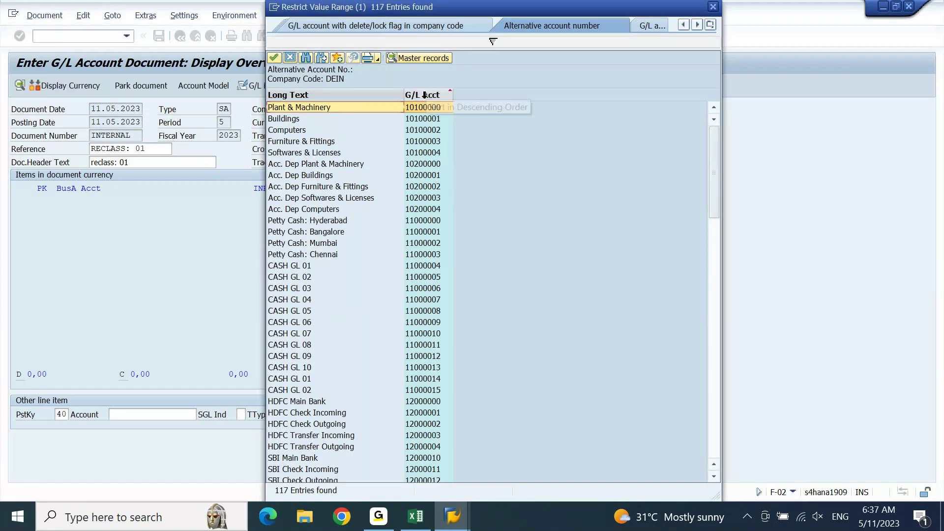
{"action": "left_click", "coordinate": [342, 424]}
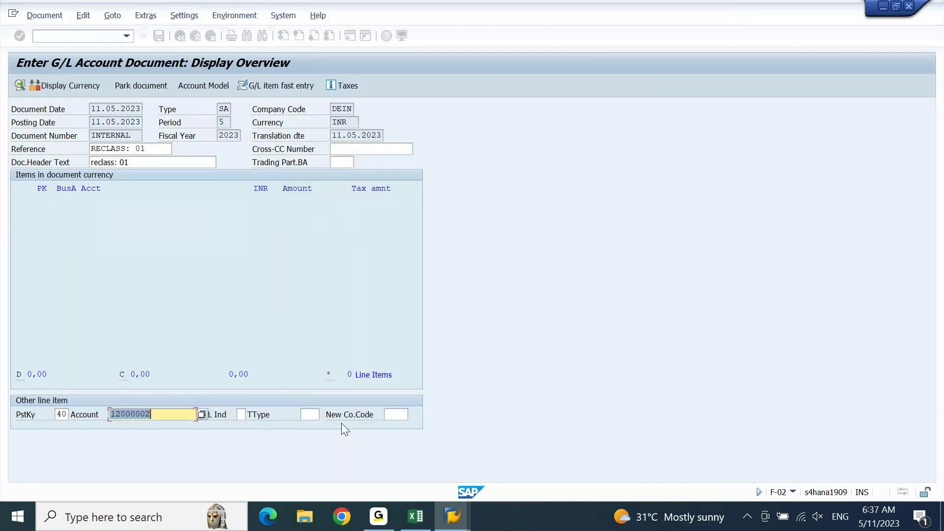
{"action": "key", "text": "Return"}
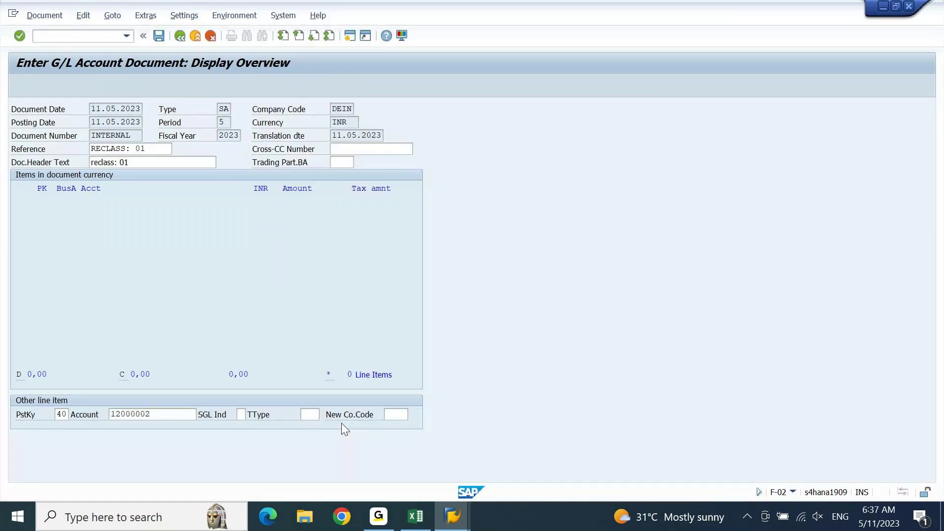
- Fill the debit item with amount 30000, profit center DEIN01 and text "."
{"action": "type", "text": "30000"}
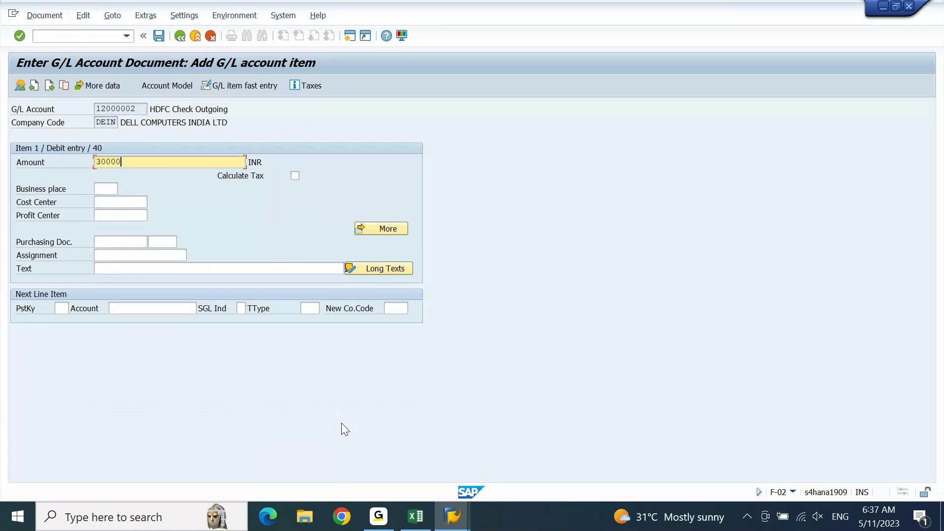
{"action": "key", "text": "Tab"}
{"action": "key", "text": "Tab"}
{"action": "key", "text": "Tab"}
{"action": "key", "text": "Tab"}
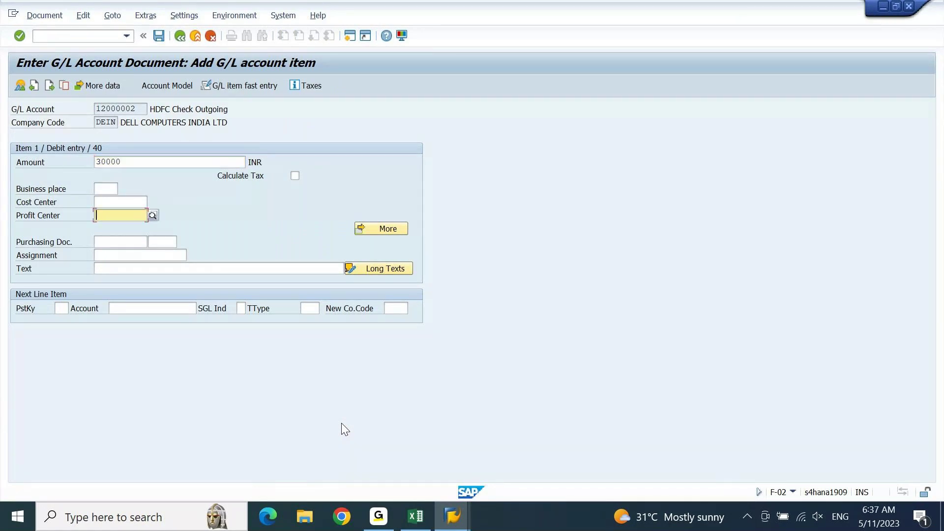
{"action": "key", "text": "BackSpace"}
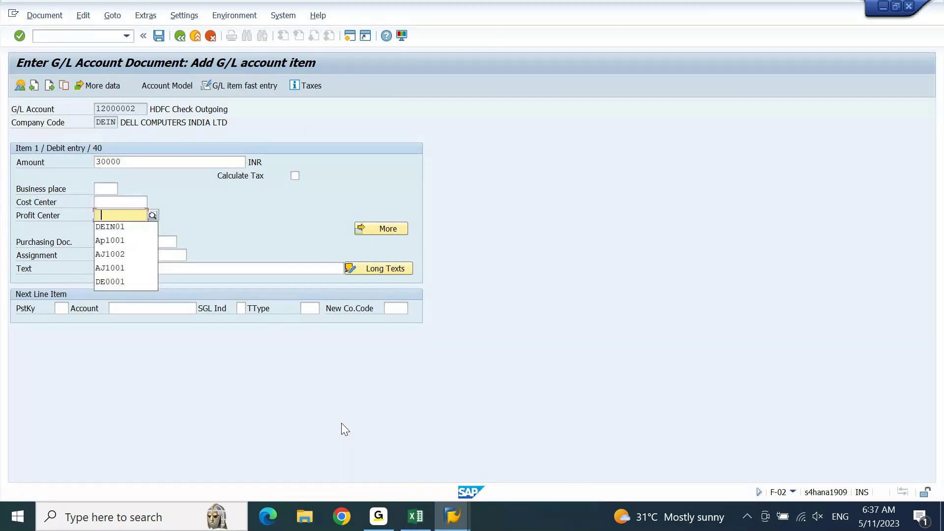
{"action": "key", "text": "Down"}
{"action": "key", "text": "Return"}
{"action": "key", "text": "Tab"}
{"action": "key", "text": "Tab"}
{"action": "key", "text": "Tab"}
{"action": "key", "text": "Tab"}
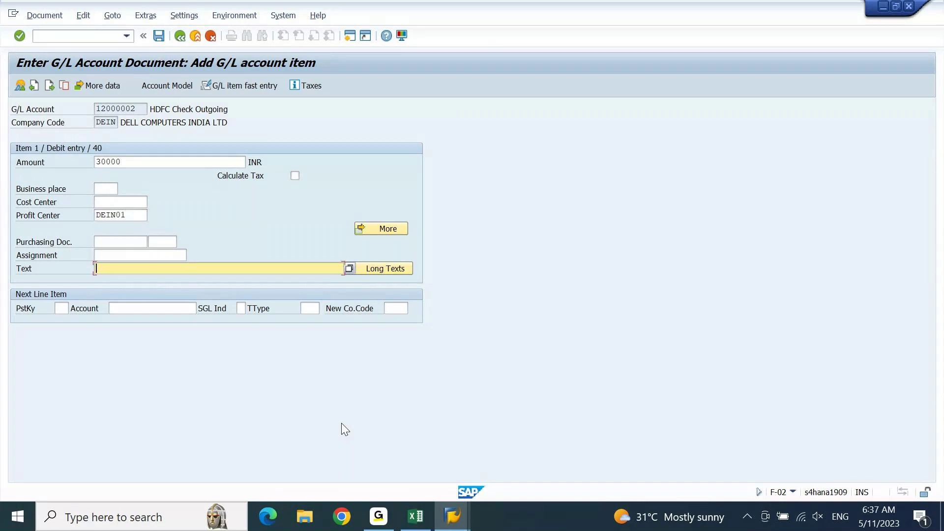
{"action": "type", "text": "."}
- Add a second line item with posting key 50 on the Equity Share Capital G/L account
{"action": "key", "text": "Tab"}
{"action": "key", "text": "Down"}
{"action": "key", "text": "Down"}
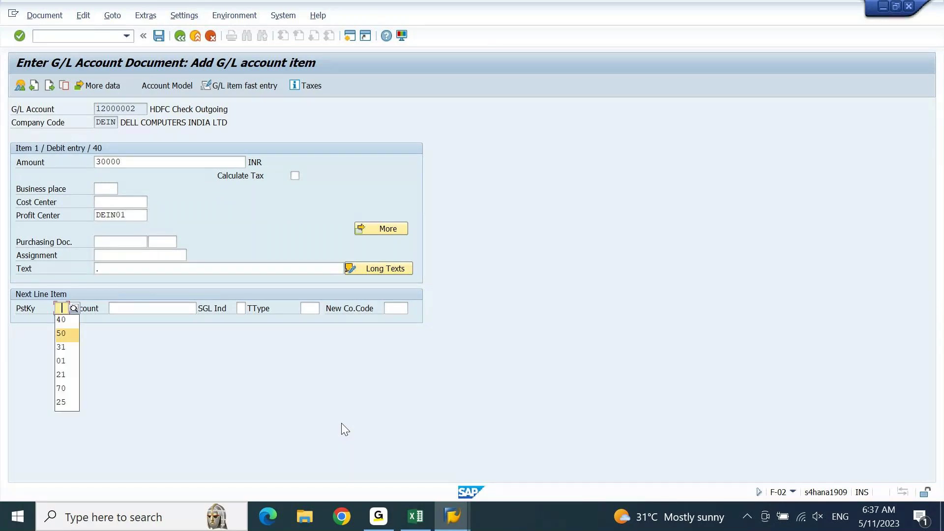
{"action": "key", "text": "Return"}
{"action": "key", "text": "Tab"}
{"action": "key", "text": "Down"}
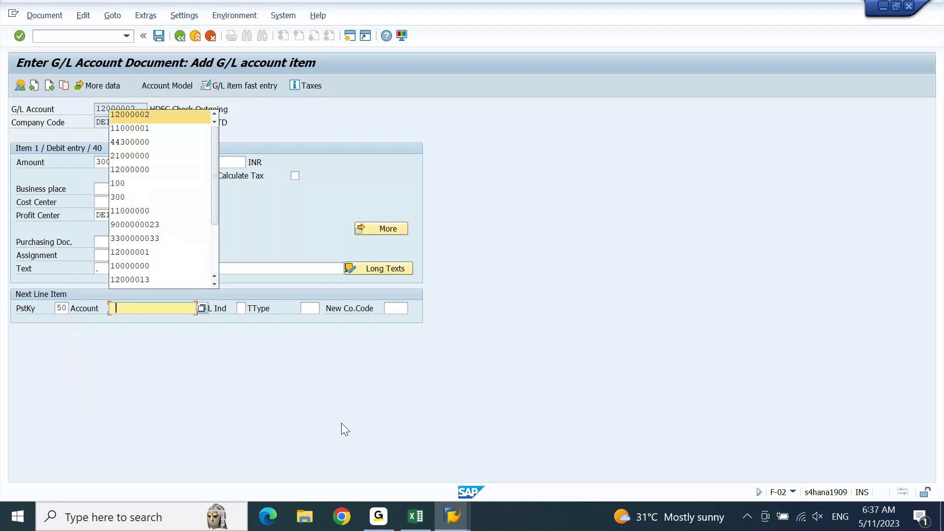
{"action": "key", "text": "Down"}
{"action": "key", "text": "Down"}
{"action": "key", "text": "Down"}
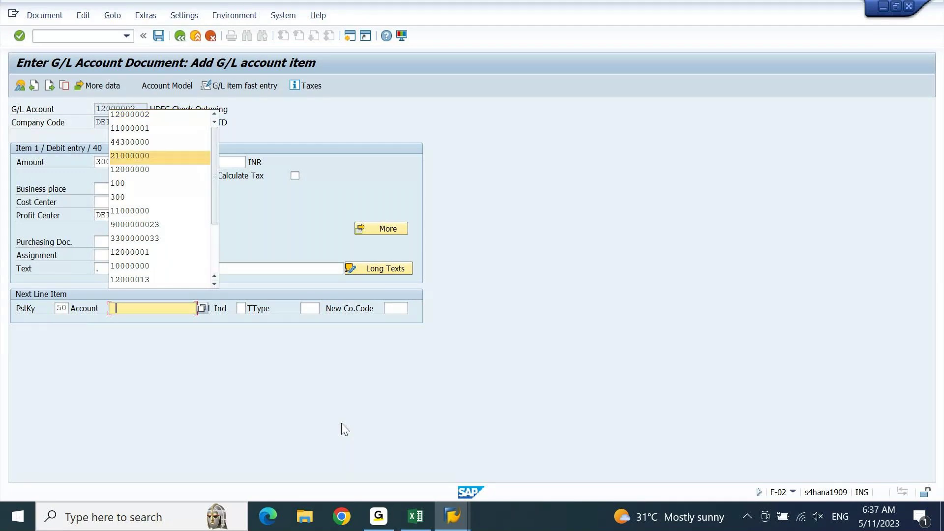
{"action": "key", "text": "Return"}
{"action": "key", "text": "Return"}
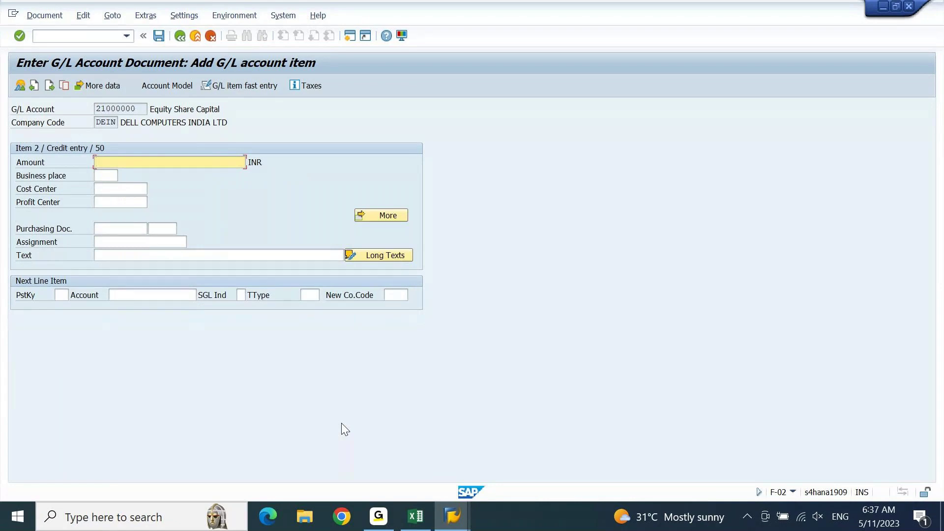
- Fill the credit item with balancing amount "*", profit center DEIN01 and text "."
{"action": "type", "text": "*"}
{"action": "key", "text": "Tab"}
{"action": "key", "text": "Tab"}
{"action": "key", "text": "Tab"}
{"action": "type", "text": "D"}
{"action": "key", "text": "Down"}
{"action": "key", "text": "Return"}
{"action": "key", "text": "Tab"}
{"action": "key", "text": "Tab"}
{"action": "key", "text": "Tab"}
{"action": "key", "text": "Tab"}
{"action": "type", "text": "."}
{"action": "key", "text": "Return"}
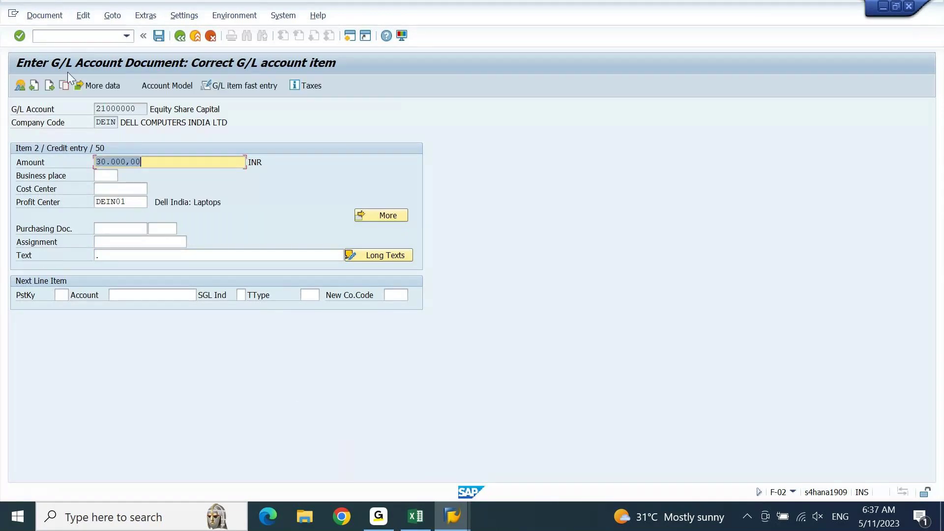
- Return to the document overview and post the G/L document
{"action": "key", "text": "alt+d"}
{"action": "left_click", "coordinate": [54, 75]}
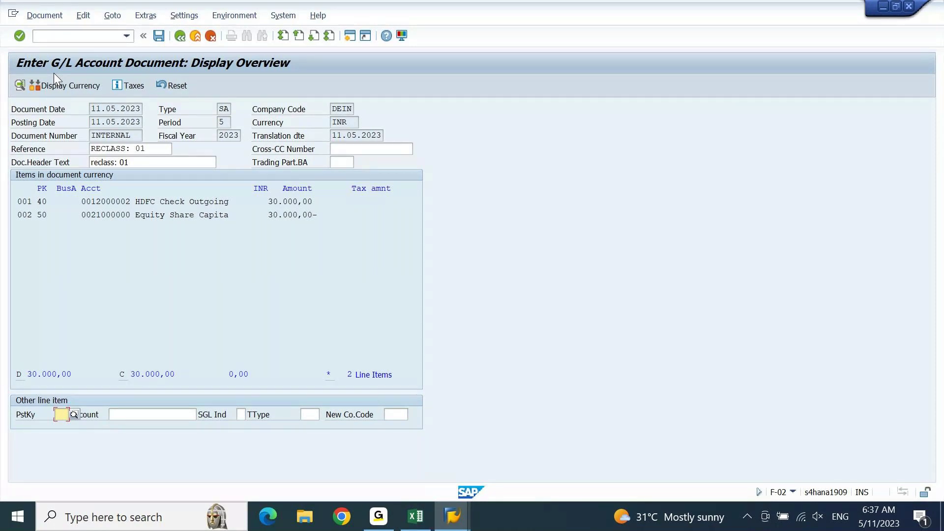
{"action": "left_click", "coordinate": [161, 37]}
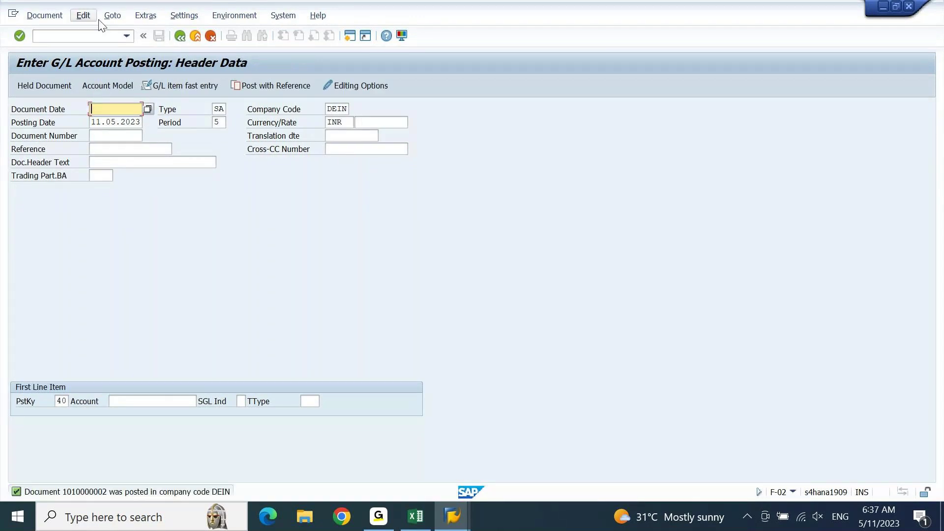
- Display the posted document and examine its HDFC Check Outgoing and Equity Share Capital line items
{"action": "left_click", "coordinate": [67, 20]}
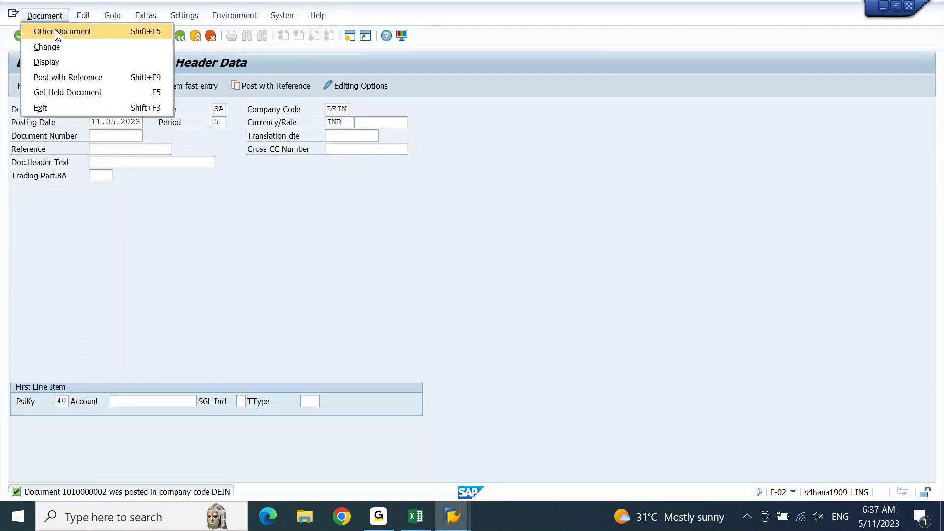
{"action": "left_click", "coordinate": [53, 59]}
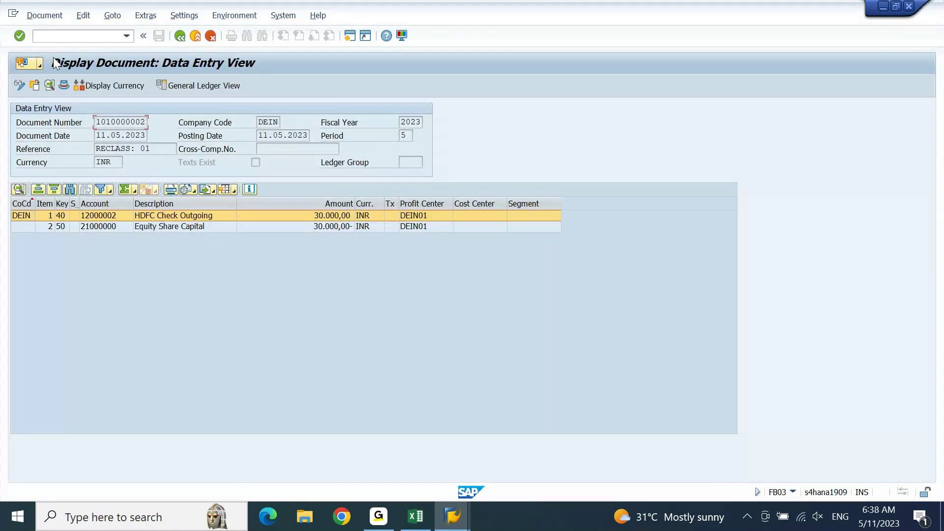
{"action": "left_click", "coordinate": [173, 215]}
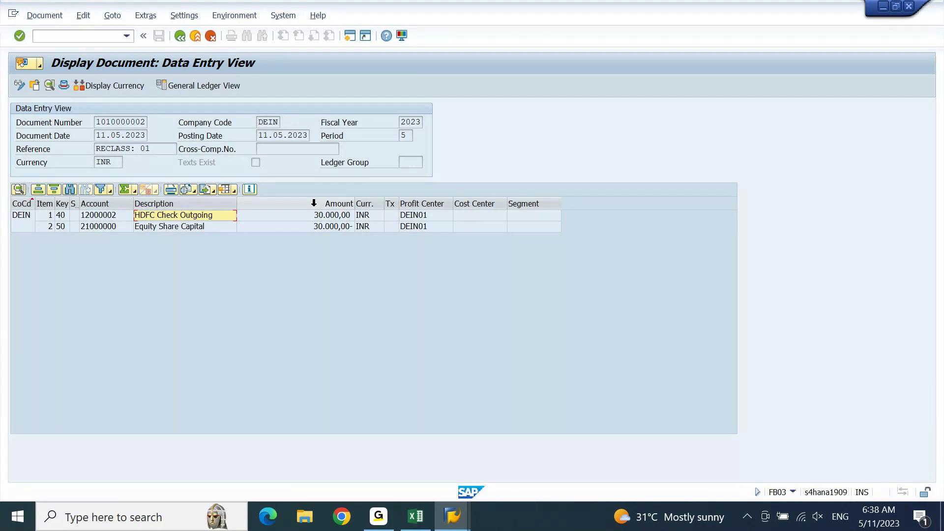
{"action": "left_click", "coordinate": [18, 228]}
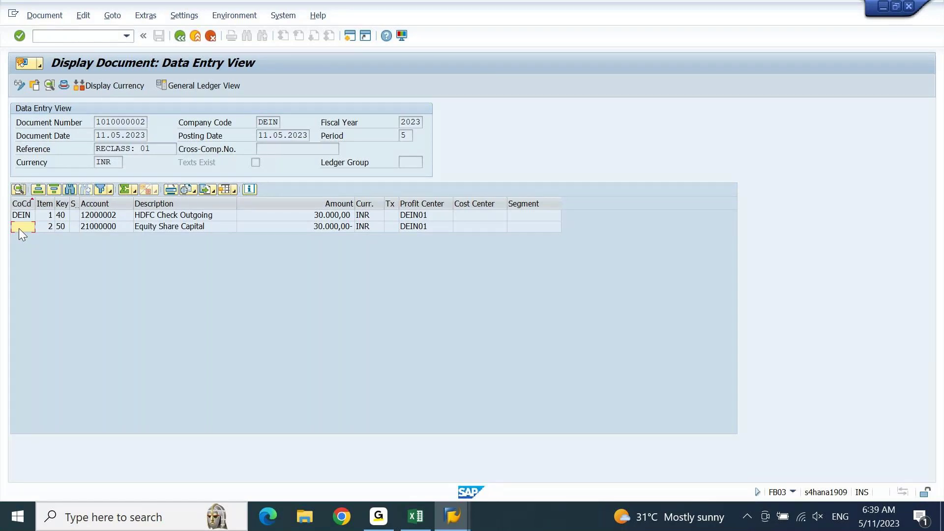
{"action": "left_click", "coordinate": [183, 217]}
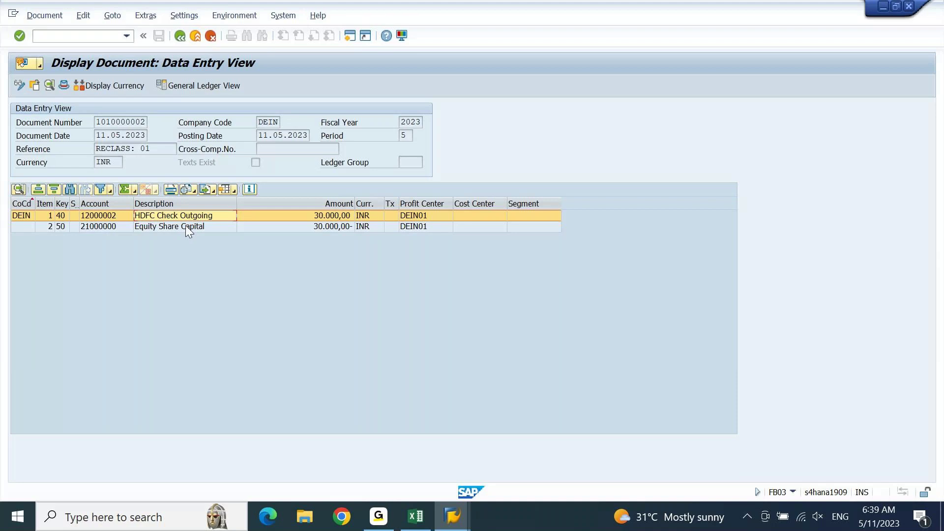
{"action": "left_click", "coordinate": [187, 227]}
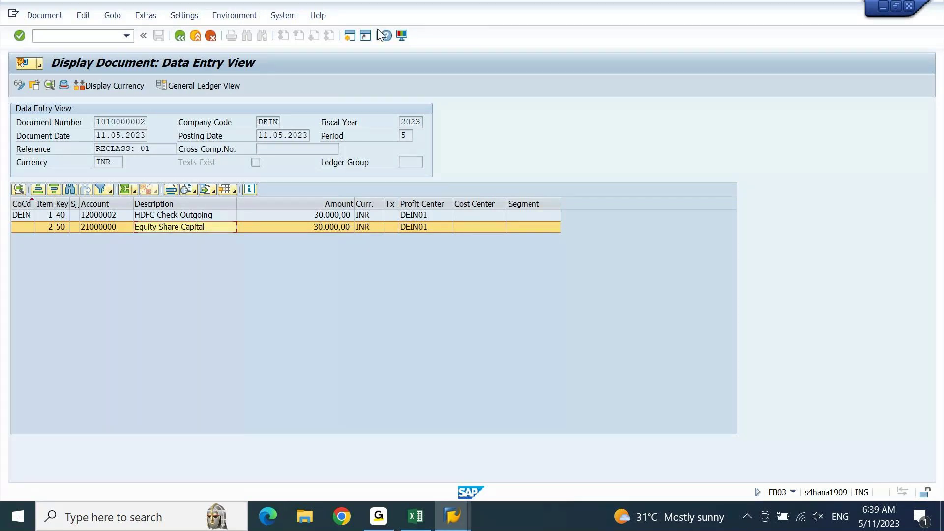
- Open a second SAP session beside the document display, start F-02 there and set the document date to 11.05.2023
{"action": "left_click", "coordinate": [349, 35]}
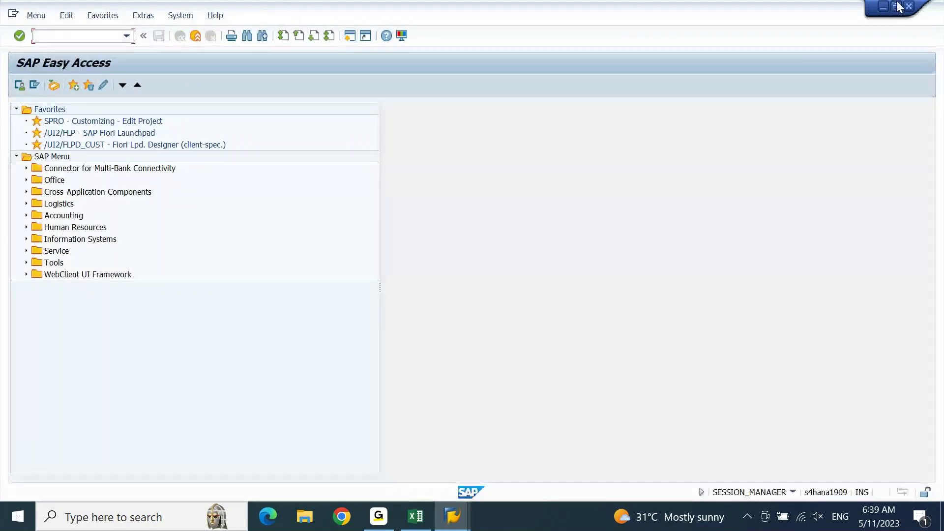
{"action": "left_click", "coordinate": [896, 6]}
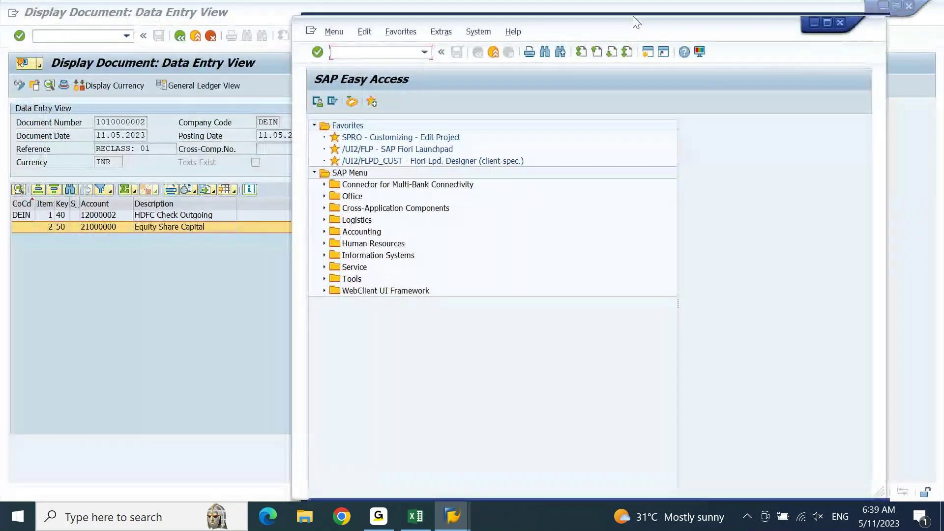
{"action": "left_click_drag", "start_coordinate": [615, 32], "coordinate": [718, 21]}
{"action": "type", "text": "F-02"}
{"action": "key", "text": "Return"}
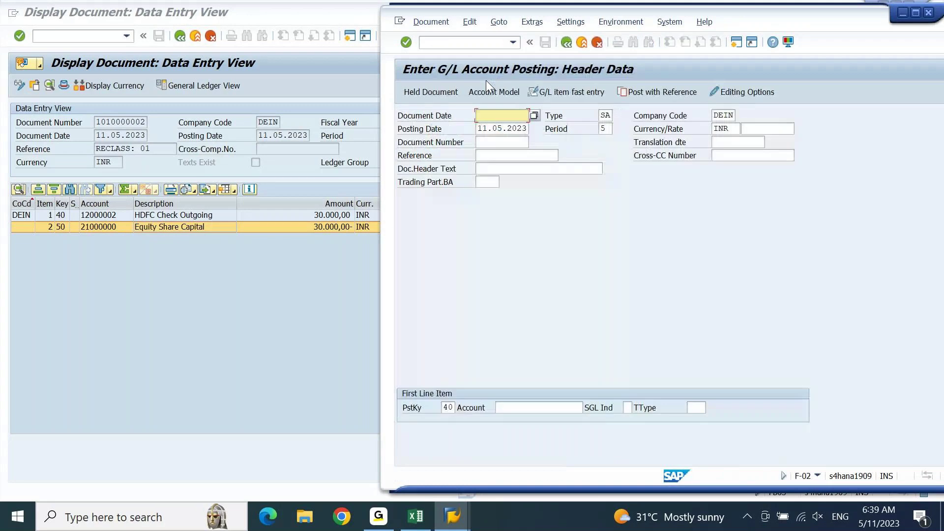
{"action": "key", "text": "Tab"}
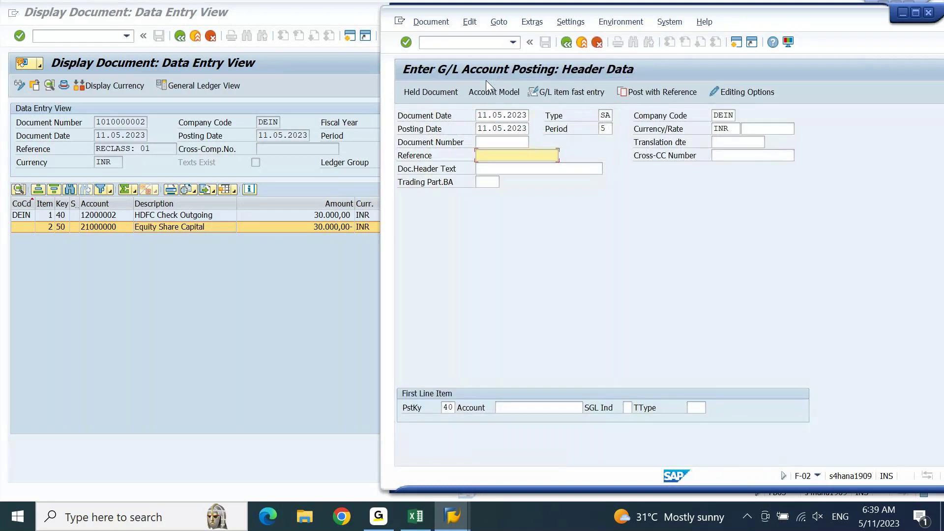
{"action": "left_click", "coordinate": [98, 124]}
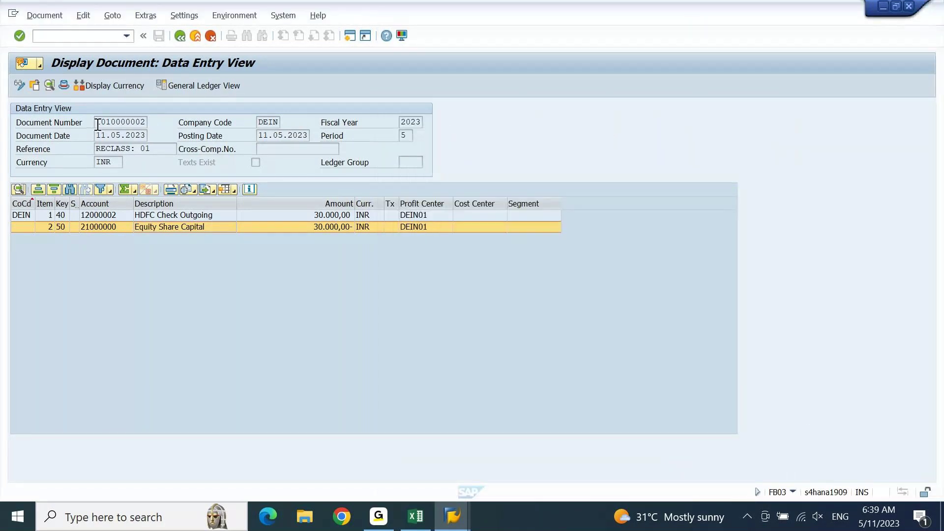
{"action": "double_click", "coordinate": [97, 123]}
{"action": "key", "text": "ctrl+c"}
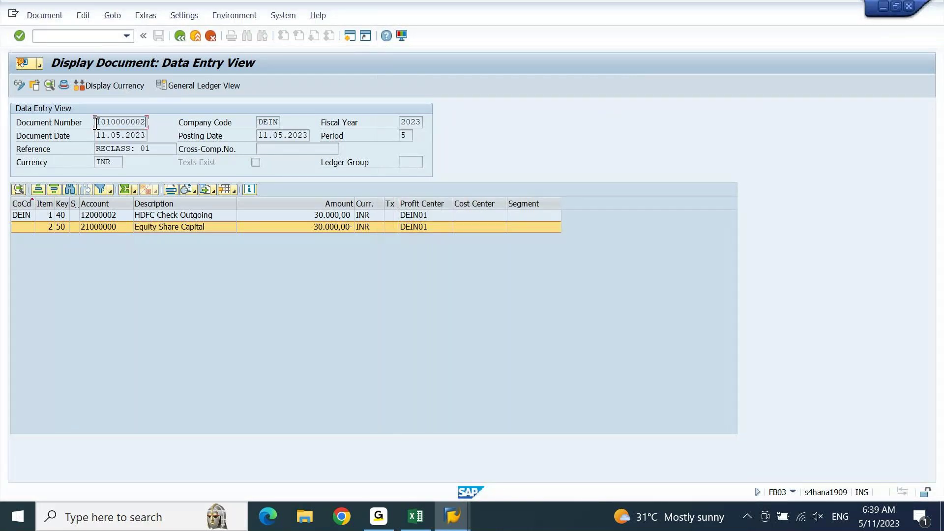
{"action": "key", "text": "alt+Tab"}
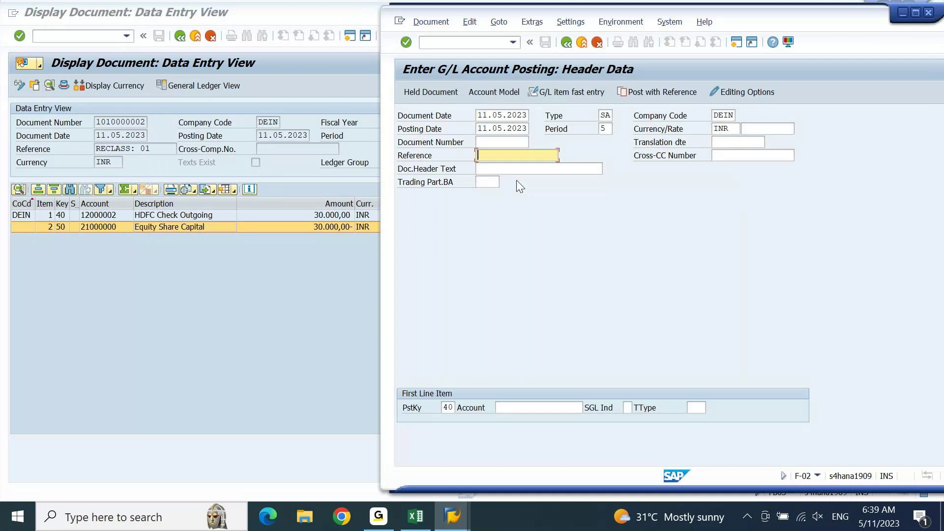
- Set the reference of the new G/L posting to "Reclass: 01-1"
{"action": "type", "text": "rECL"}
{"action": "key", "text": "BackSpace"}
{"action": "key", "text": "BackSpace"}
{"action": "key", "text": "BackSpace"}
{"action": "key", "text": "BackSpace"}
{"action": "type", "text": "Recl"}
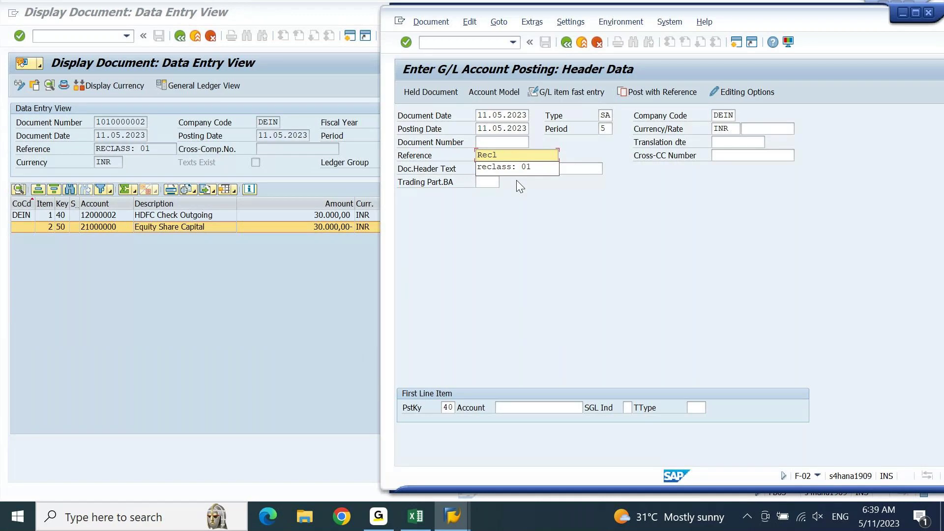
{"action": "type", "text": "ass: 01-"}
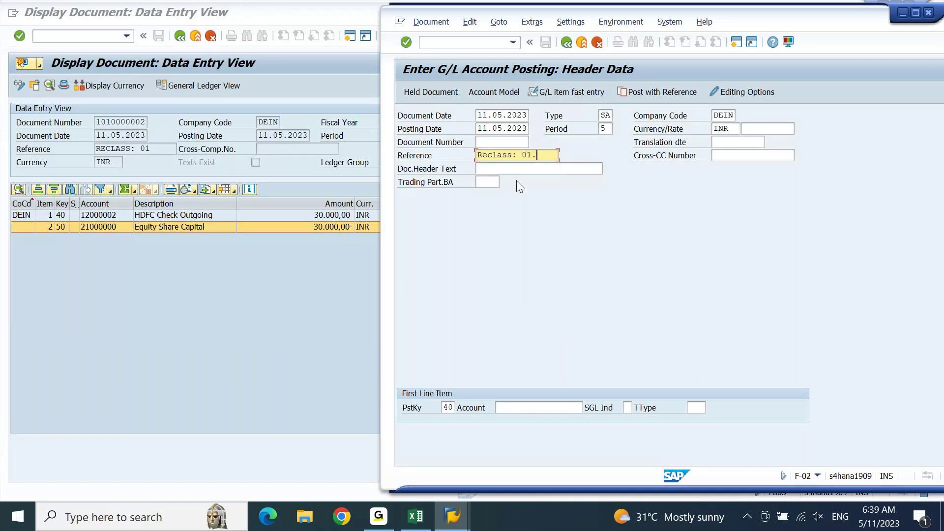
{"action": "type", "text": "1"}
{"action": "key", "text": "Tab"}
{"action": "type", "text": "Reclas"}
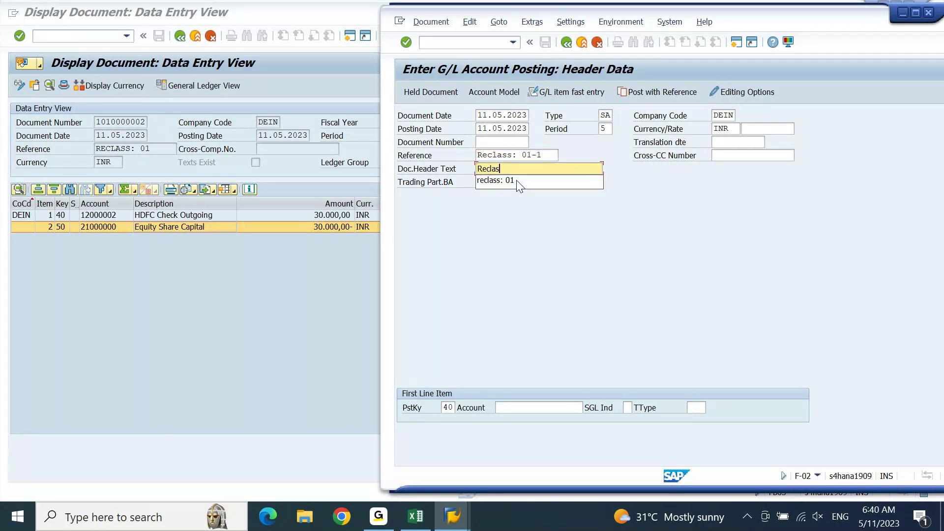
{"action": "type", "text": "s:"}
{"action": "key", "text": "ctrl+v"}
{"action": "key", "text": "Tab"}
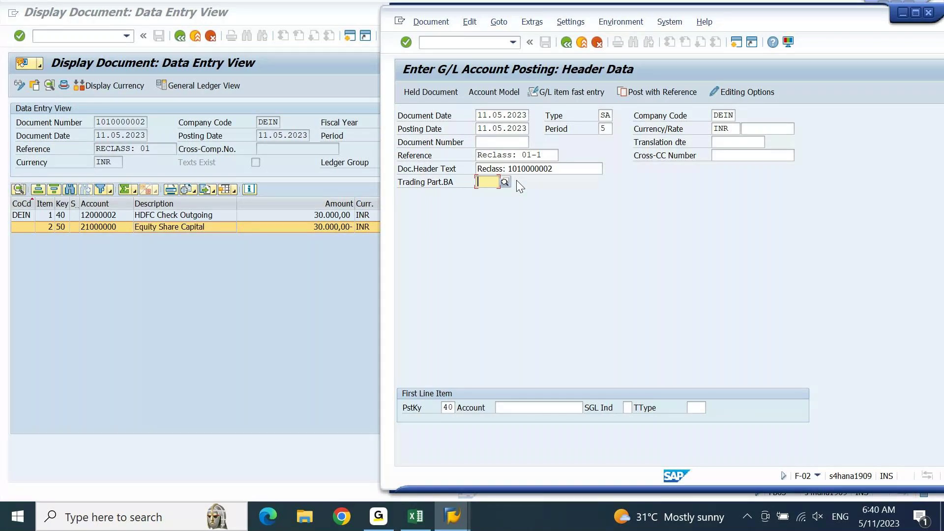
- Enter G/L account 12000000 for the first line item with posting key 40 and proceed to its item details
{"action": "key", "text": "Tab"}
{"action": "key", "text": "Tab"}
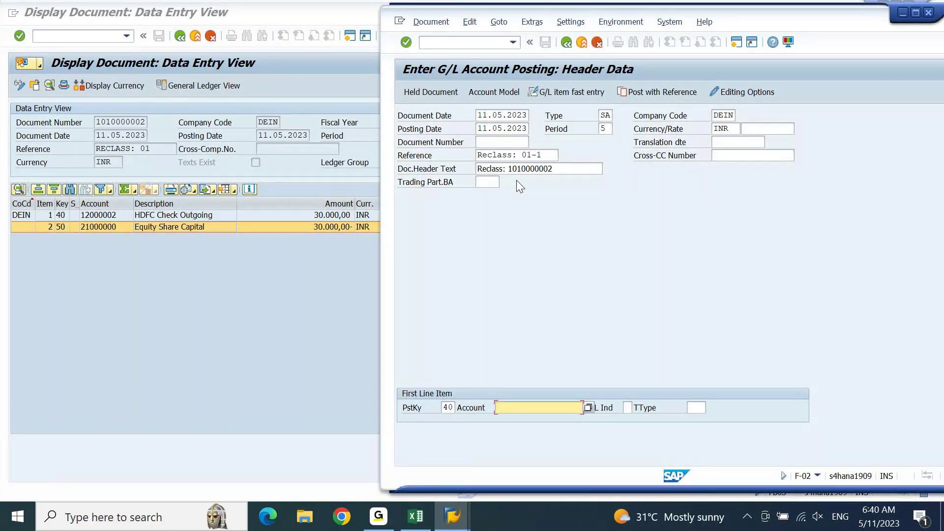
{"action": "type", "text": "12000002"}
{"action": "key", "text": "BackSpace"}
{"action": "type", "text": "0"}
{"action": "key", "text": "Return"}
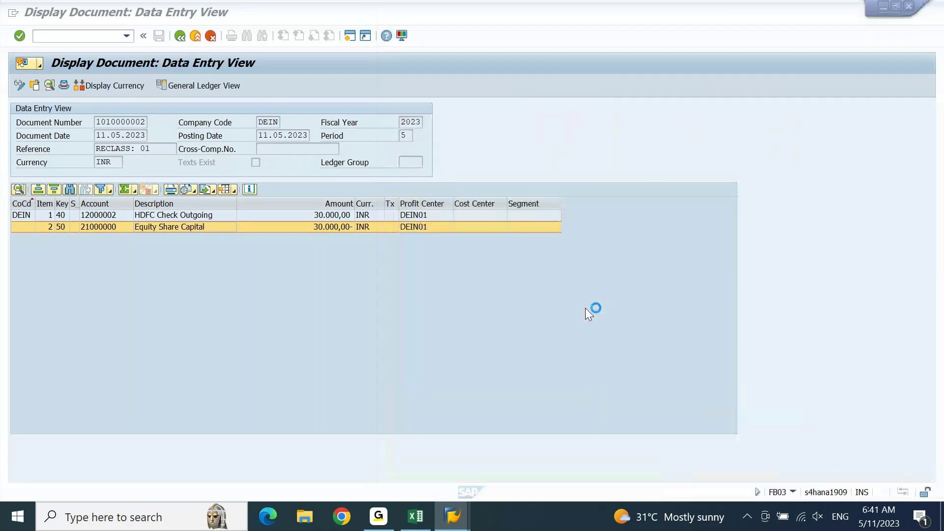
{"action": "key", "text": "alt+Tab"}
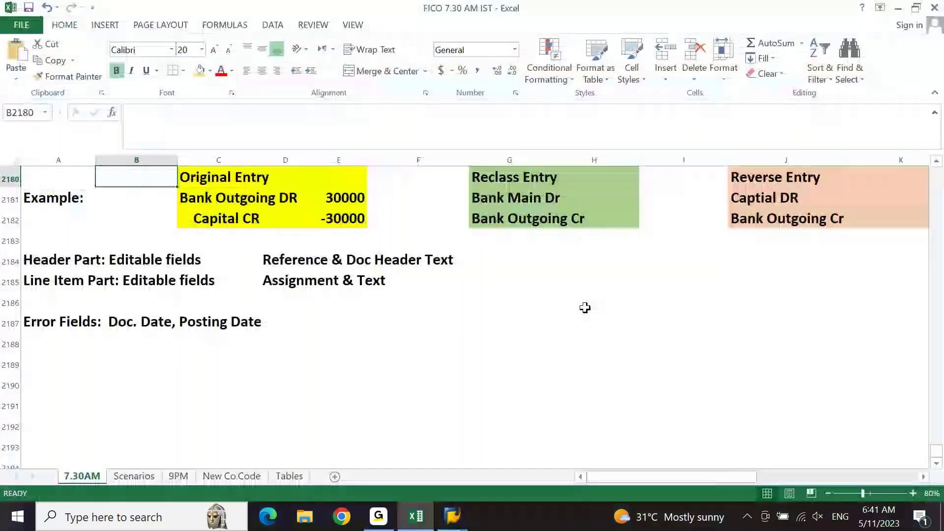
{"action": "left_click", "coordinate": [452, 516]}
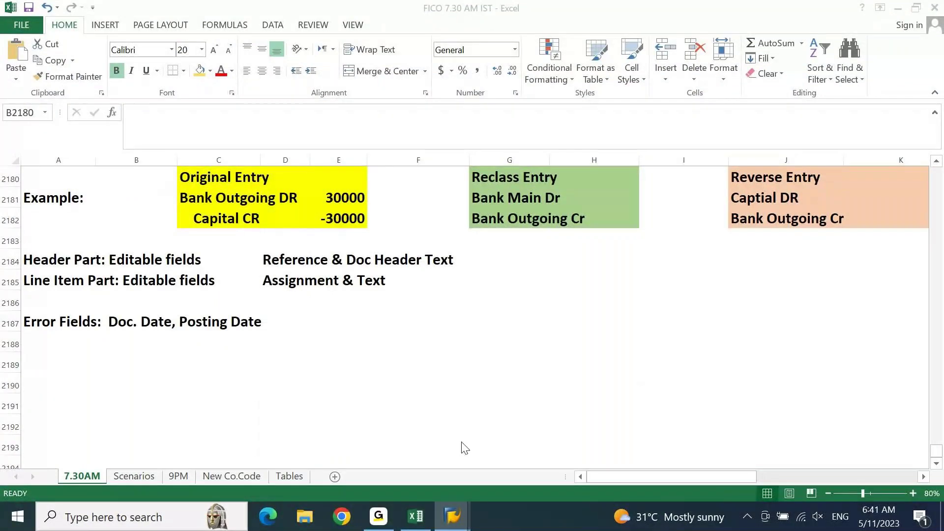
{"action": "key", "text": "alt+Tab"}
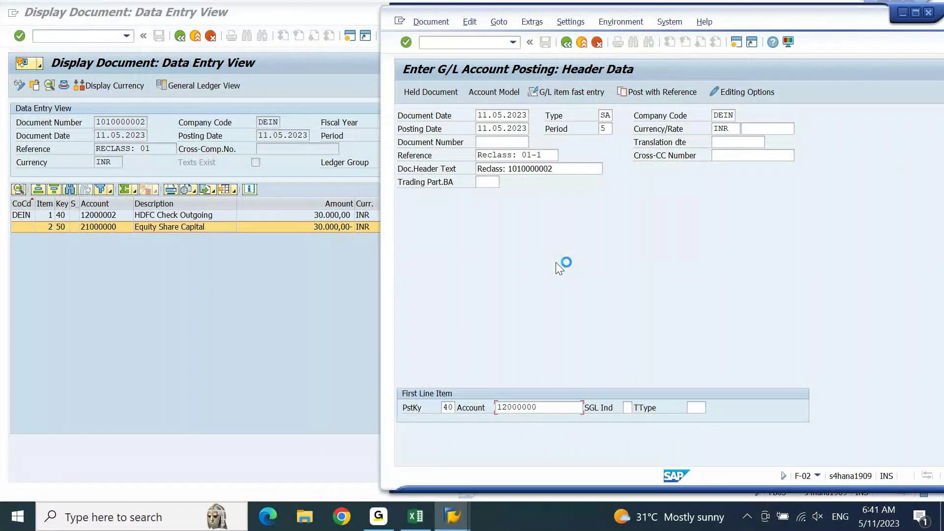
{"action": "mouse_move", "coordinate": [453, 516]}
{"action": "left_click", "coordinate": [347, 439]}
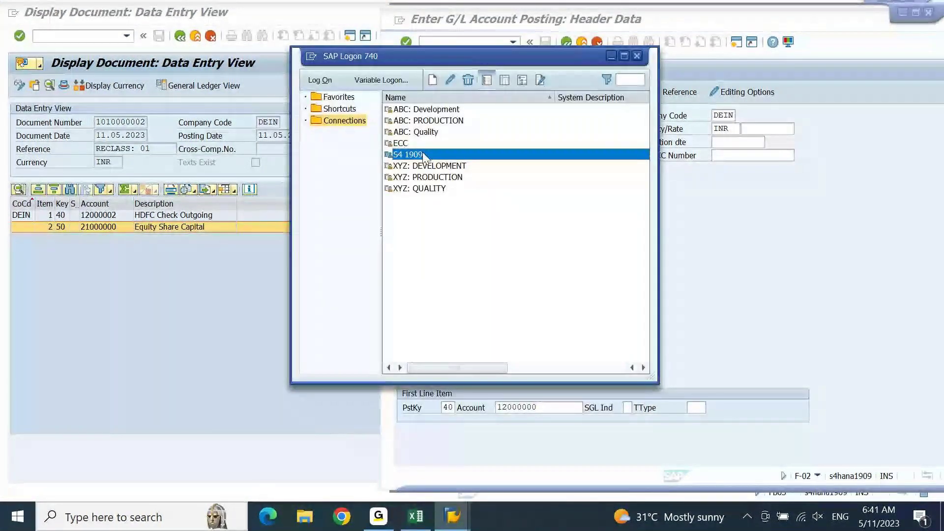
{"action": "left_click", "coordinate": [610, 54]}
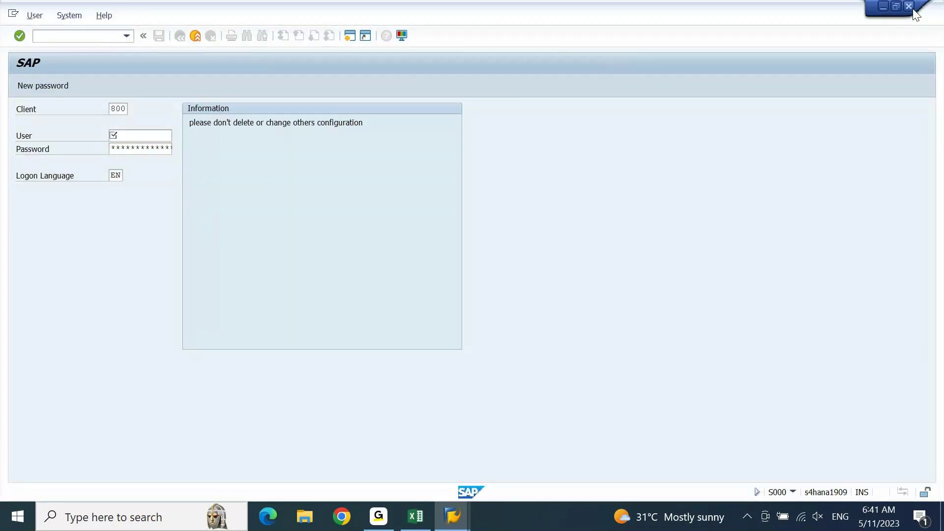
{"action": "left_click", "coordinate": [910, 7]}
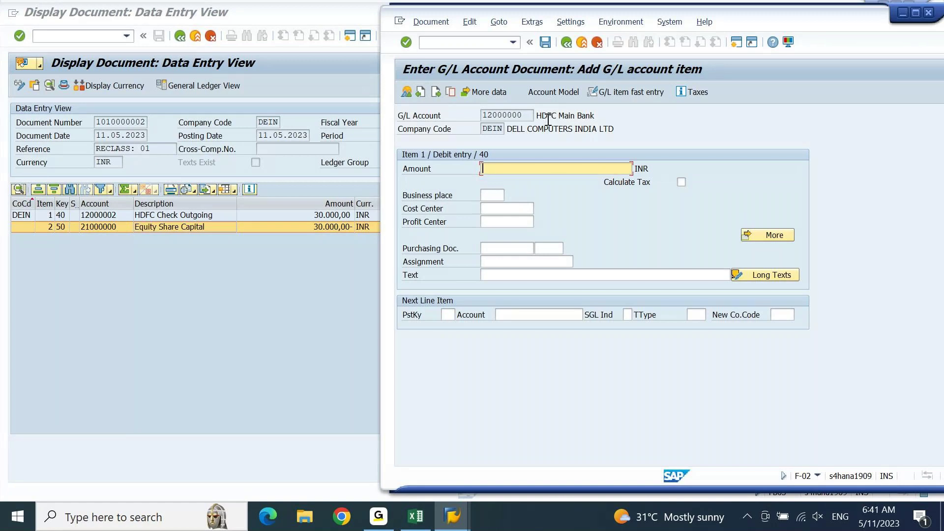
- Fill the HDFC Main Bank debit item with amount 30000 and profit center DEIN01
{"action": "type", "text": "30000"}
{"action": "key", "text": "Tab"}
{"action": "key", "text": "Tab"}
{"action": "key", "text": "Tab"}
{"action": "key", "text": "Tab"}
{"action": "key", "text": "Down"}
{"action": "key", "text": "Return"}
{"action": "key", "text": "Tab"}
{"action": "key", "text": "Tab"}
{"action": "key", "text": "Tab"}
{"action": "key", "text": "Tab"}
{"action": "key", "text": "ctrl+v"}
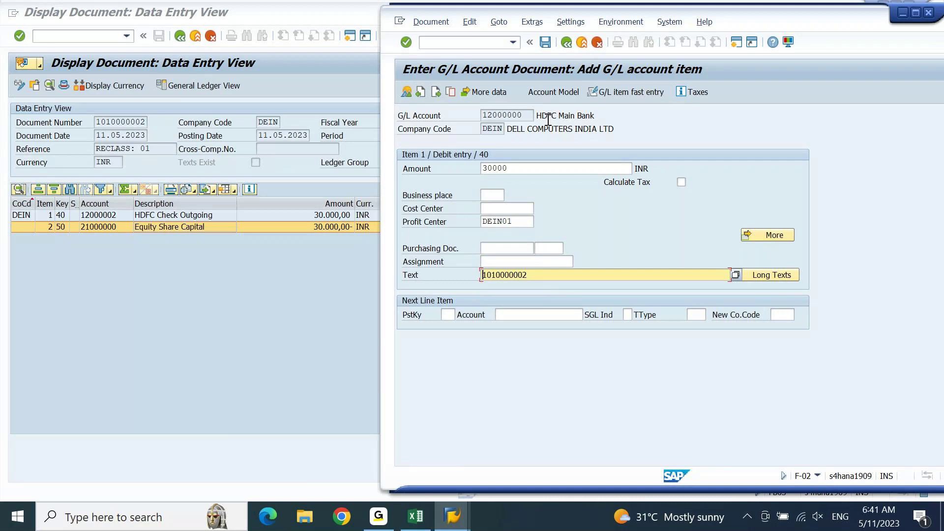
{"action": "type", "text": "Recla"}
{"action": "type", "text": "ssed to G"}
{"action": "key", "text": "BackSpace"}
{"action": "type", "text": "HDFC Main fro"}
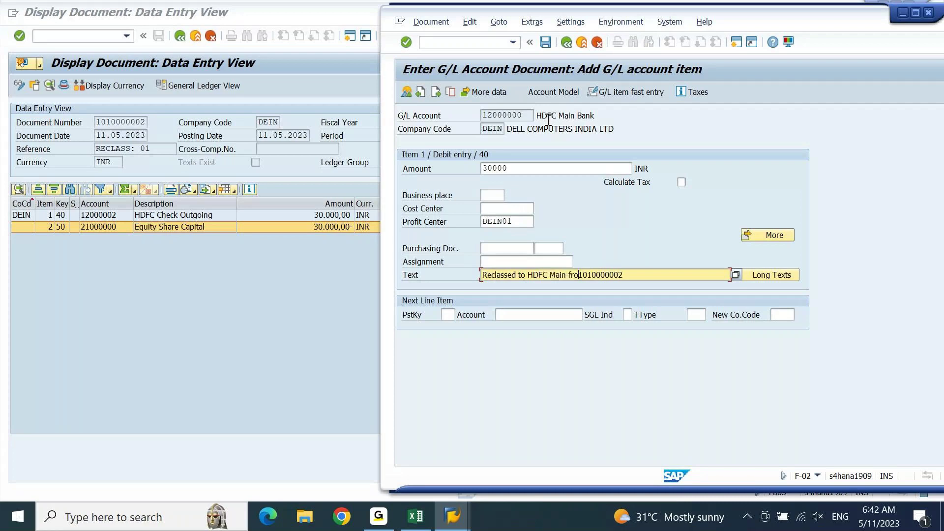
{"action": "type", "text": "m HDFC Outgoin"}
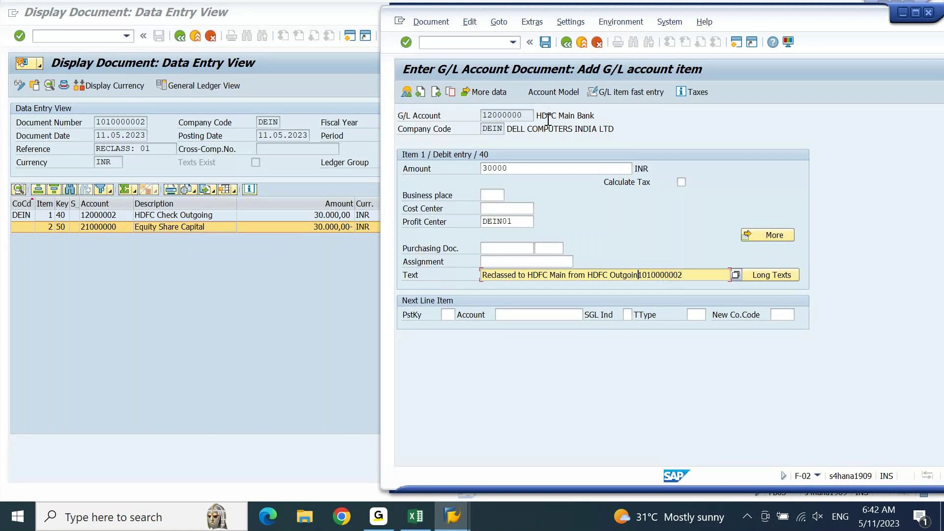
{"action": "key", "text": "BackSpace"}
{"action": "key", "text": "BackSpace"}
{"action": "key", "text": "BackSpace"}
{"action": "key", "text": "BackSpace"}
{"action": "type", "text": ": Do"}
{"action": "key", "text": "BackSpace"}
{"action": "type", "text": "c"}
{"action": "key", "text": "shift+End"}
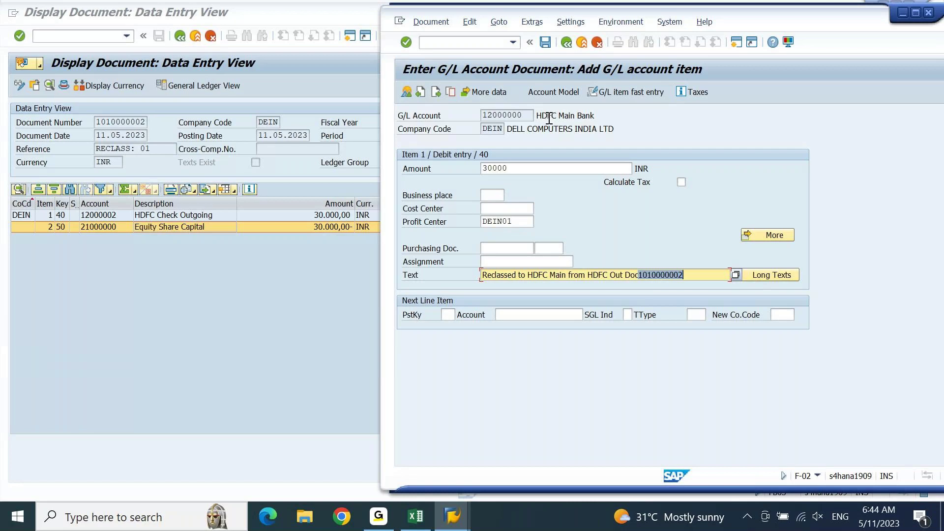
- Add the next line item with posting key 50 and HDFC Check Outgoing account 12000002
{"action": "left_click", "coordinate": [453, 317]}
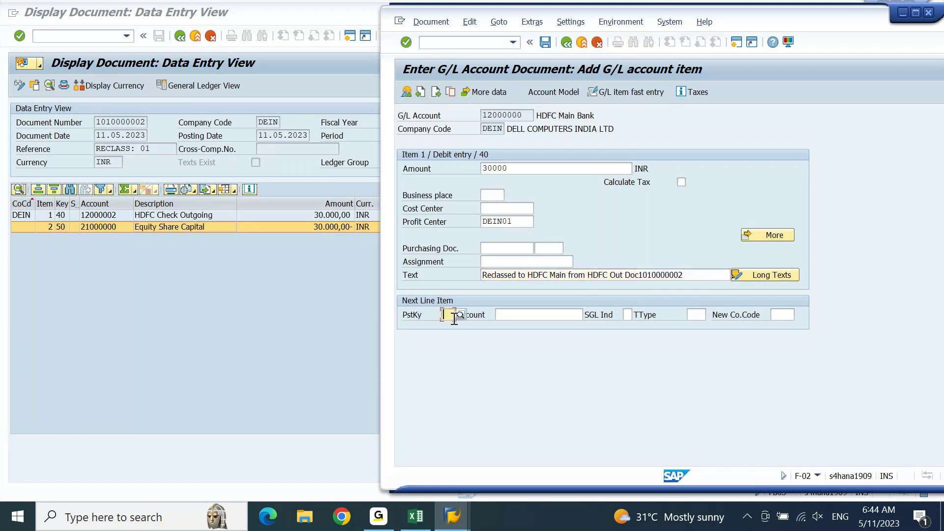
{"action": "type", "text": "50"}
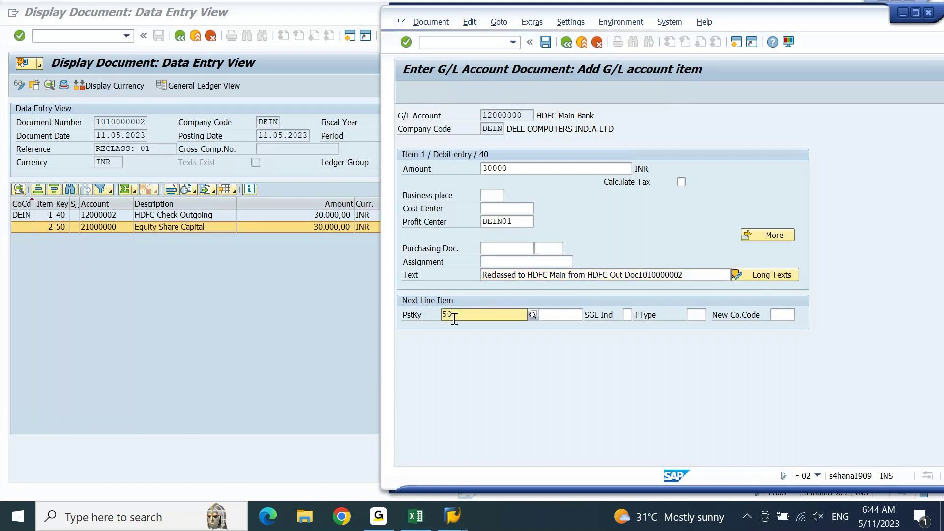
{"action": "key", "text": "Tab"}
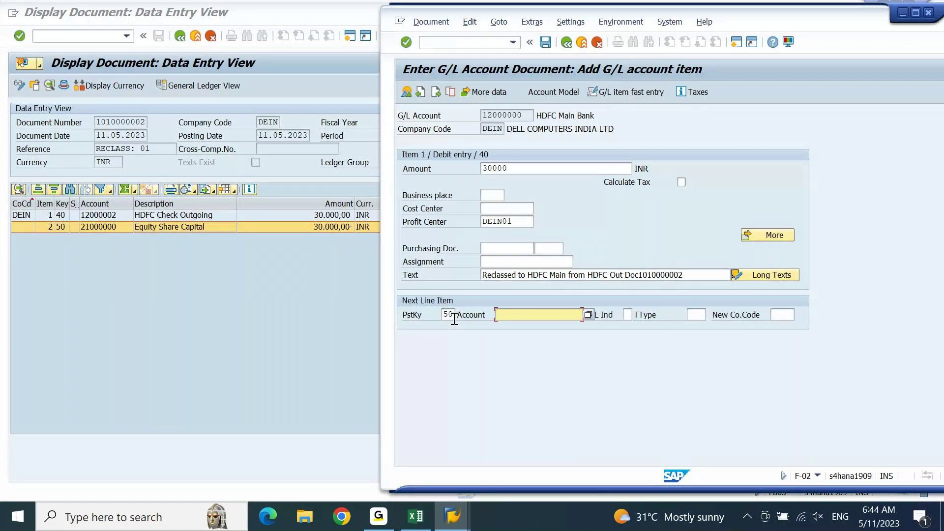
{"action": "key", "text": "BackSpace"}
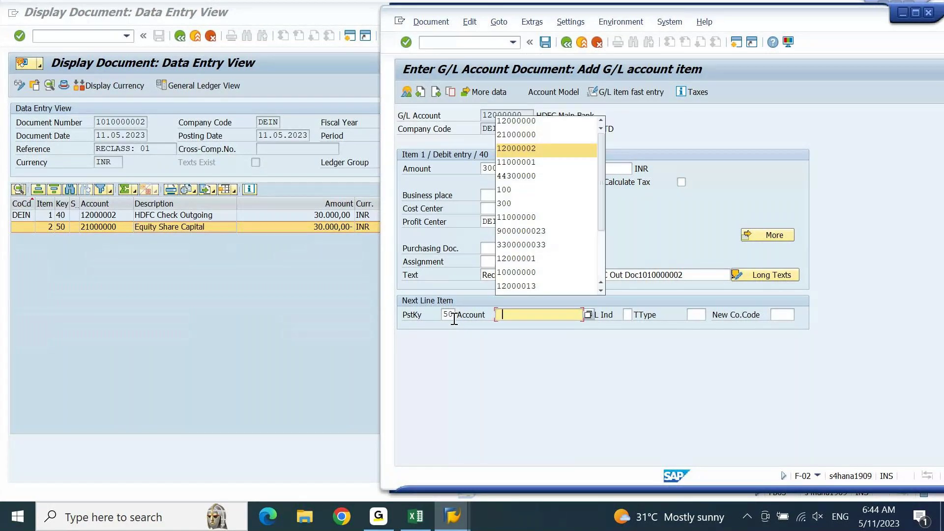
{"action": "key", "text": "Return"}
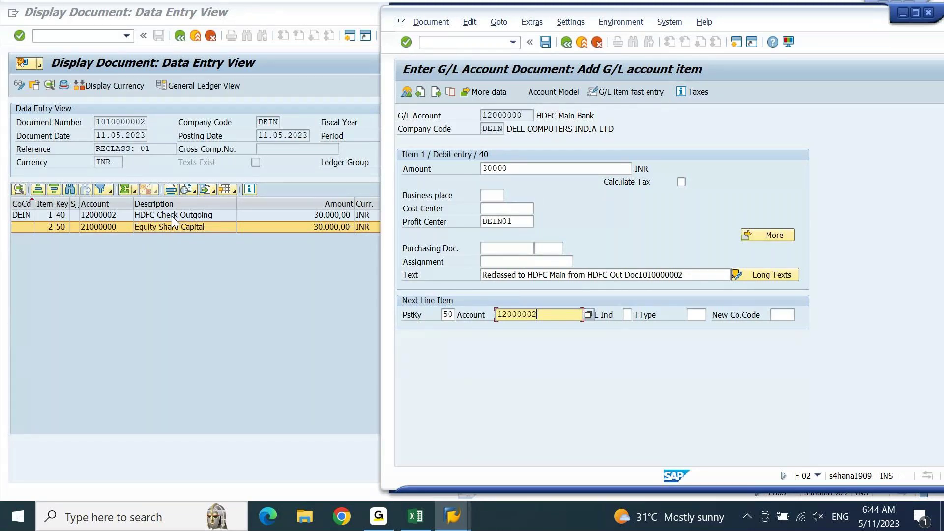
{"action": "key", "text": "Return"}
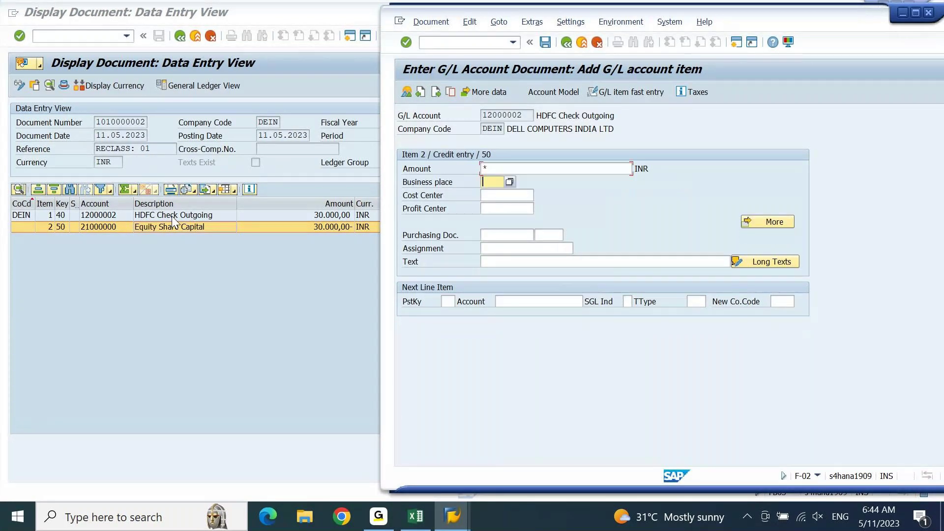
- Fill the HDFC Check Outgoing credit item with balancing amount "*", profit center DEIN01 and text "."
{"action": "key", "text": "Tab"}
{"action": "key", "text": "Tab"}
{"action": "type", "text": "DEIN01"}
{"action": "key", "text": "Tab"}
{"action": "key", "text": "Tab"}
{"action": "key", "text": "Tab"}
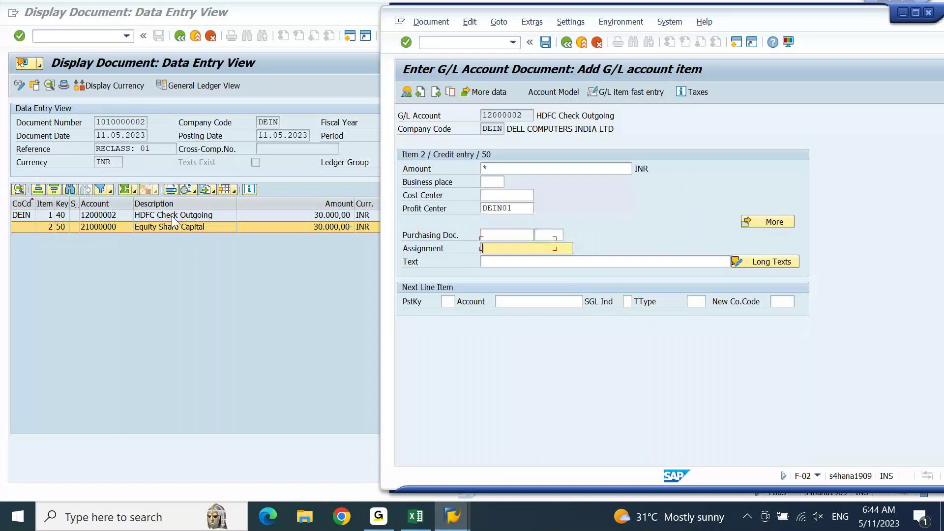
{"action": "key", "text": "Return"}
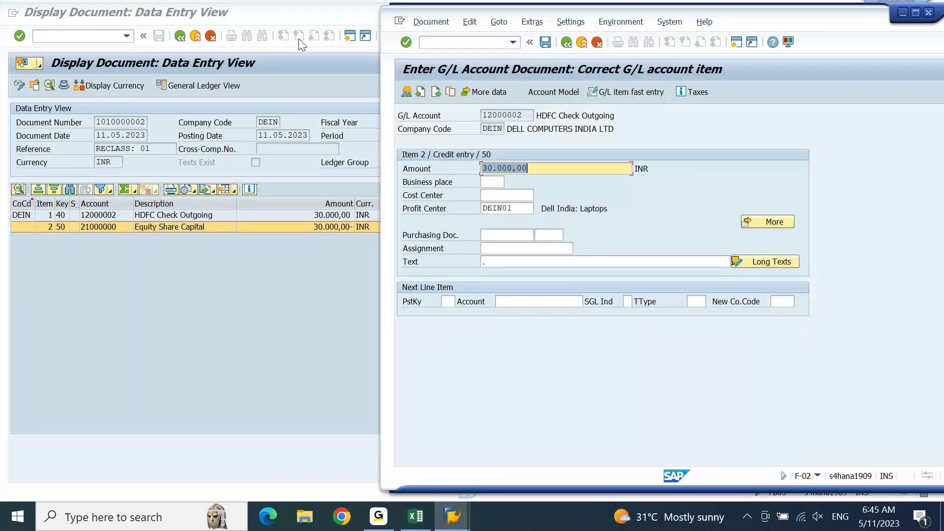
- Open the HDFC Check Outgoing credit item from the document overview and try filling its text with "+"
{"action": "left_click", "coordinate": [430, 22]}
{"action": "left_click", "coordinate": [443, 80]}
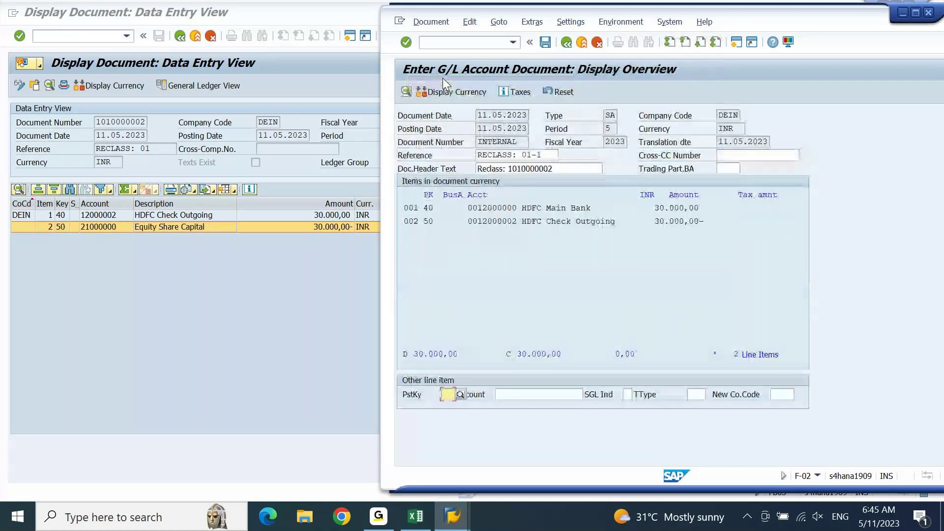
{"action": "double_click", "coordinate": [560, 220]}
{"action": "left_click", "coordinate": [492, 261]}
{"action": "type", "text": "+"}
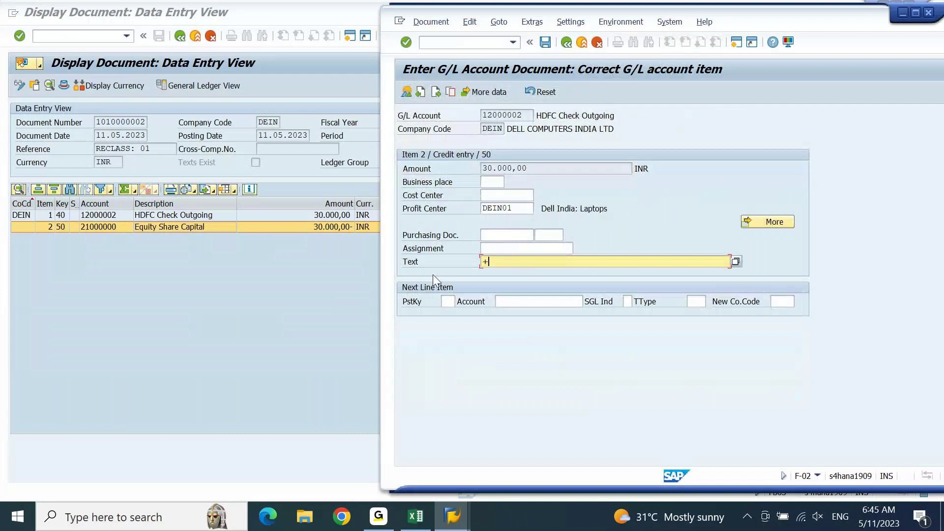
{"action": "key", "text": "Return"}
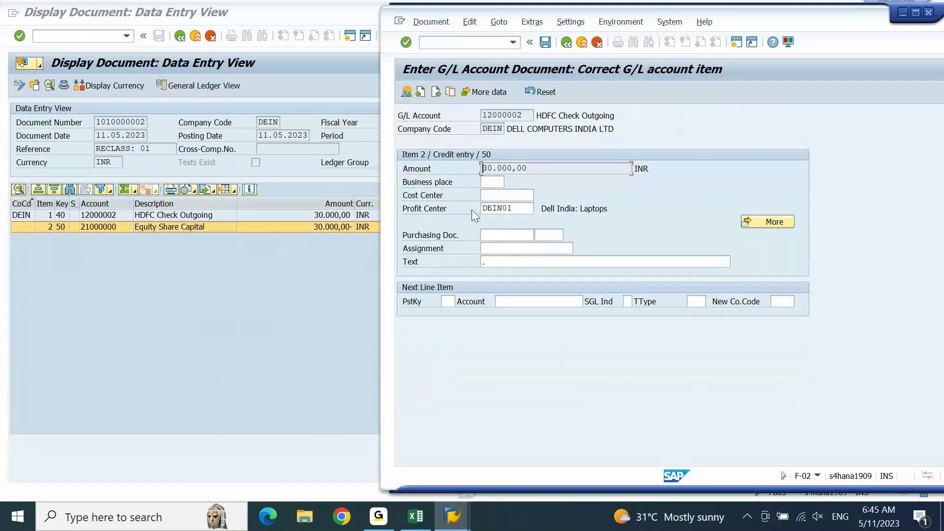
- Go to the HDFC Main Bank debit item and copy its complete line item text
{"action": "left_click", "coordinate": [422, 93]}
{"action": "left_click", "coordinate": [507, 260]}
{"action": "key", "text": "Tab"}
{"action": "key", "text": "ctrl+c"}
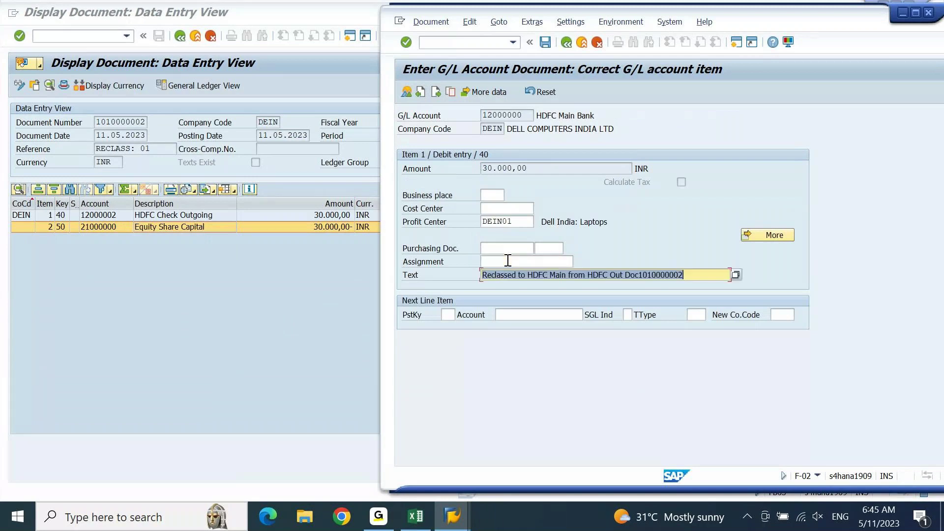
{"action": "left_click", "coordinate": [436, 92]}
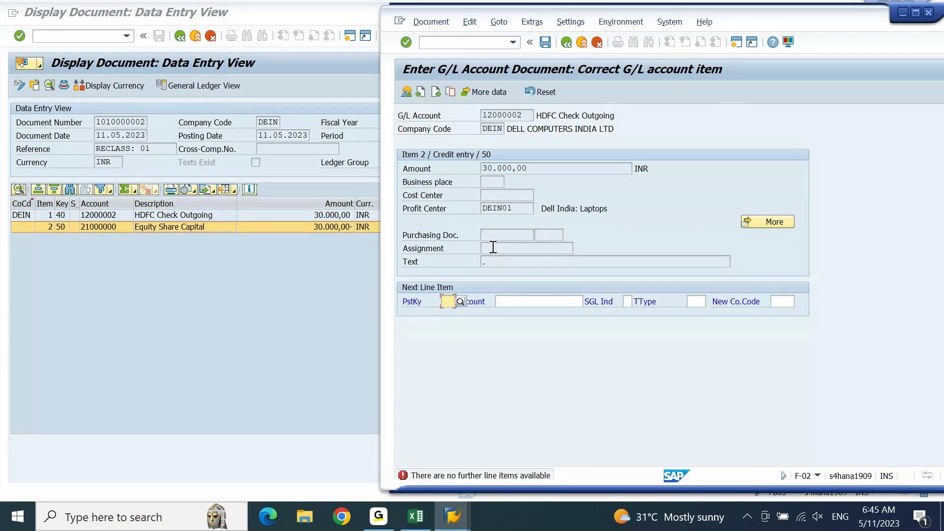
{"action": "key", "text": "Return"}
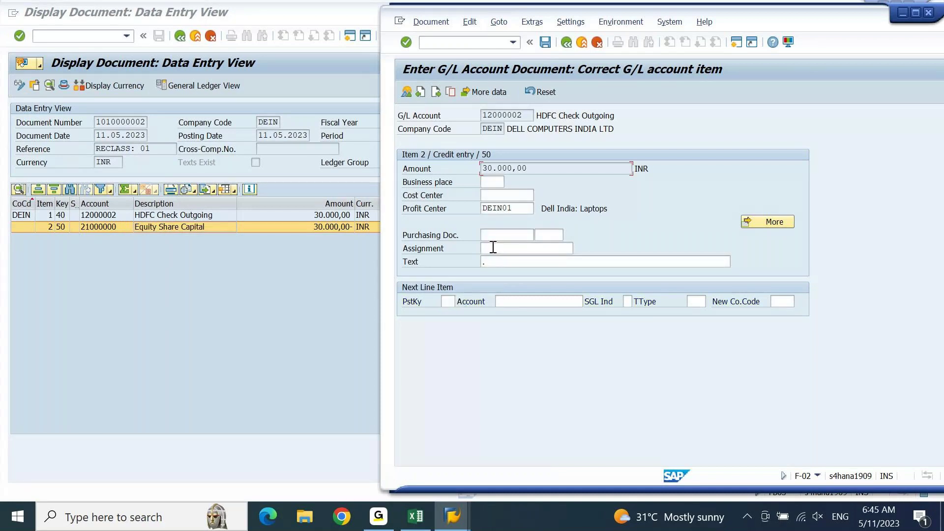
{"action": "left_click", "coordinate": [493, 247]}
{"action": "key", "text": "Tab"}
{"action": "key", "text": "ctrl+v"}
{"action": "key", "text": "Return"}
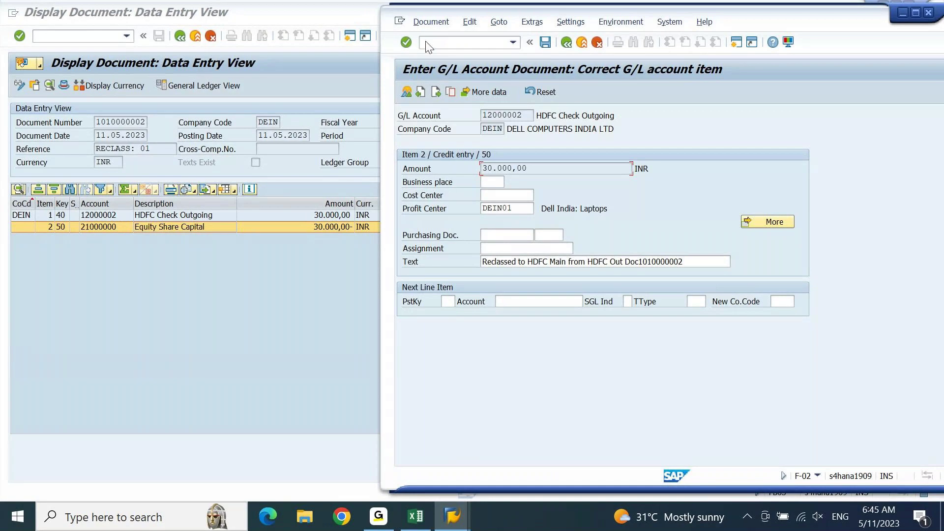
- Return to the document overview of the reclass entry
{"action": "left_click", "coordinate": [431, 22]}
{"action": "left_click", "coordinate": [541, 115]}
{"action": "left_click", "coordinate": [566, 42]}
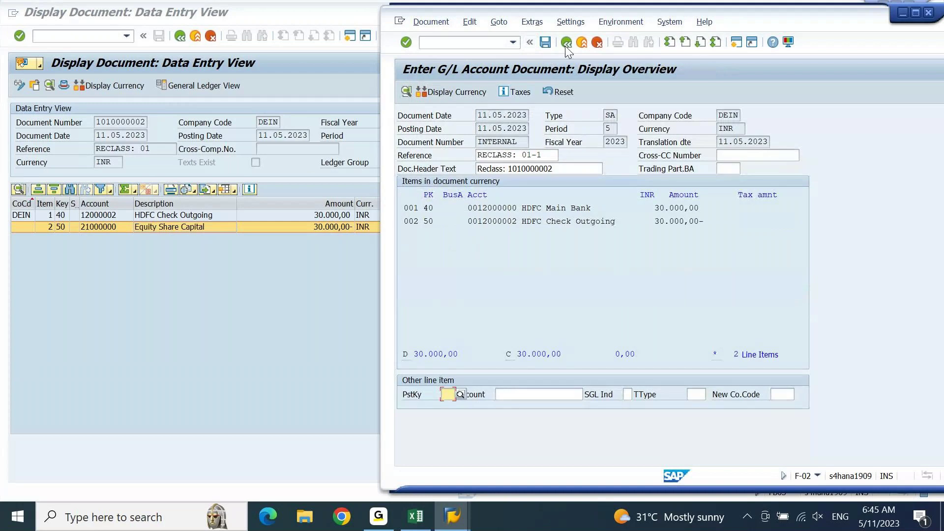
- Open the G/L account line item display FAGLL03 in a new session, leaving the reclass entry unposted
{"action": "left_click", "coordinate": [566, 44]}
{"action": "left_click", "coordinate": [350, 36]}
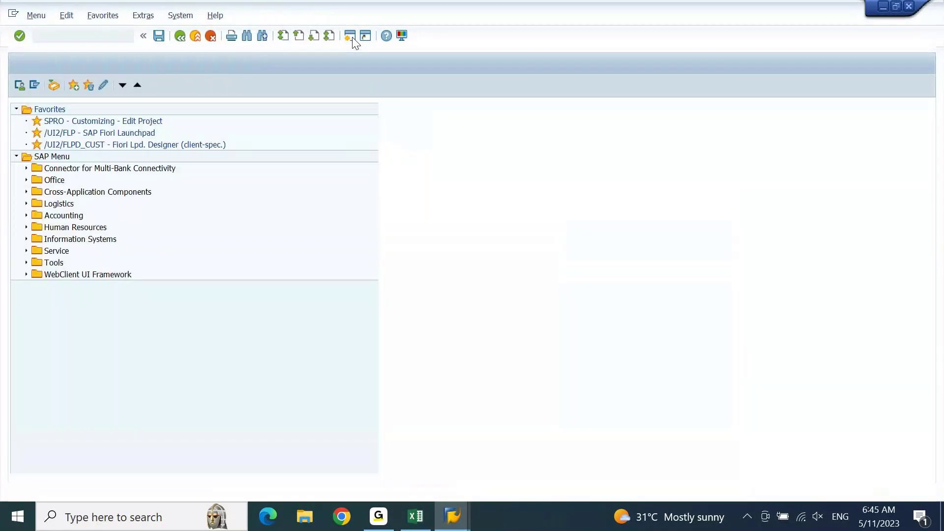
{"action": "type", "text": "f"}
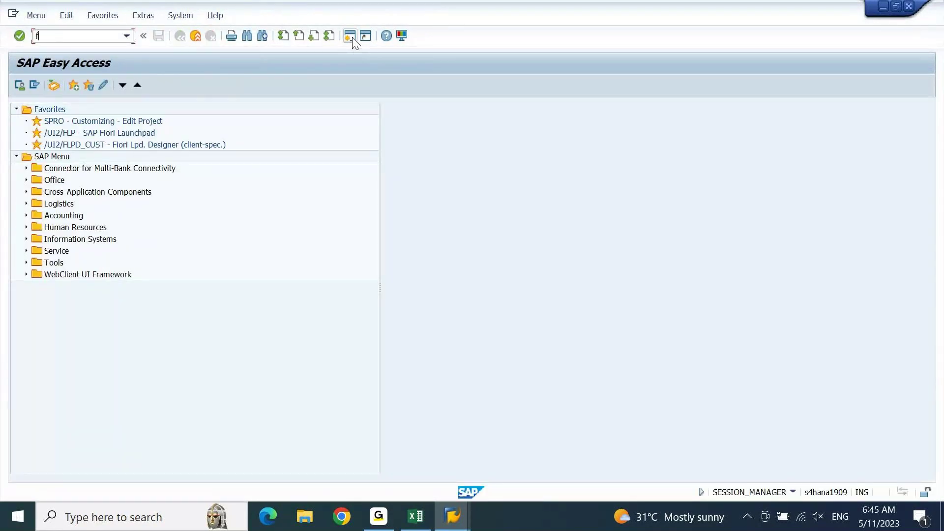
{"action": "type", "text": "agll03"}
{"action": "key", "text": "Return"}
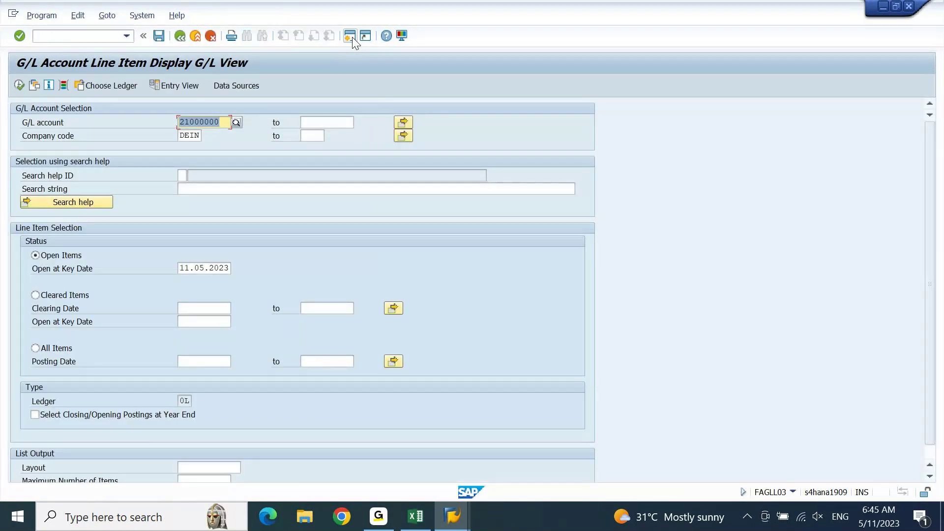
- List the open items of G/L account 12000000 in company code DEIN at key date 11.05.2023
{"action": "key", "text": "BackSpace"}
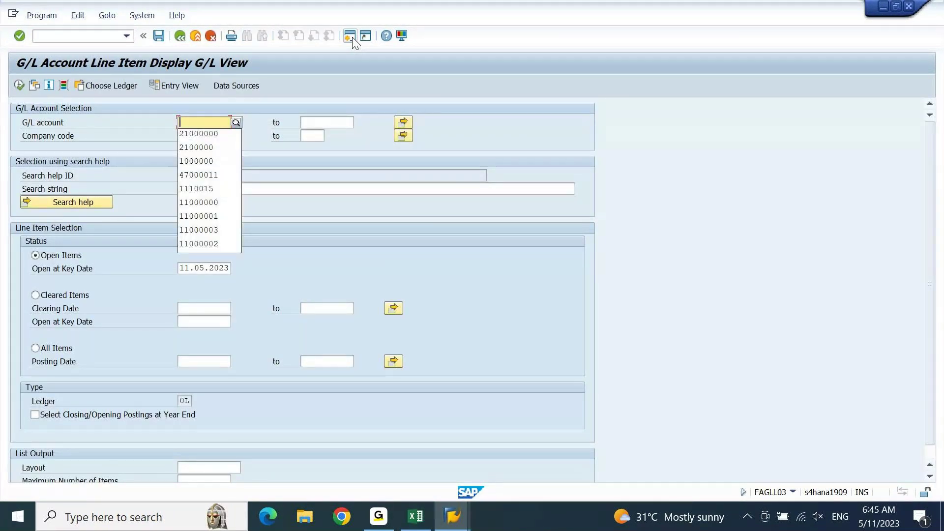
{"action": "key", "text": "Down"}
{"action": "key", "text": "Return"}
{"action": "key", "text": "shift+Right"}
{"action": "key", "text": "shift+Right"}
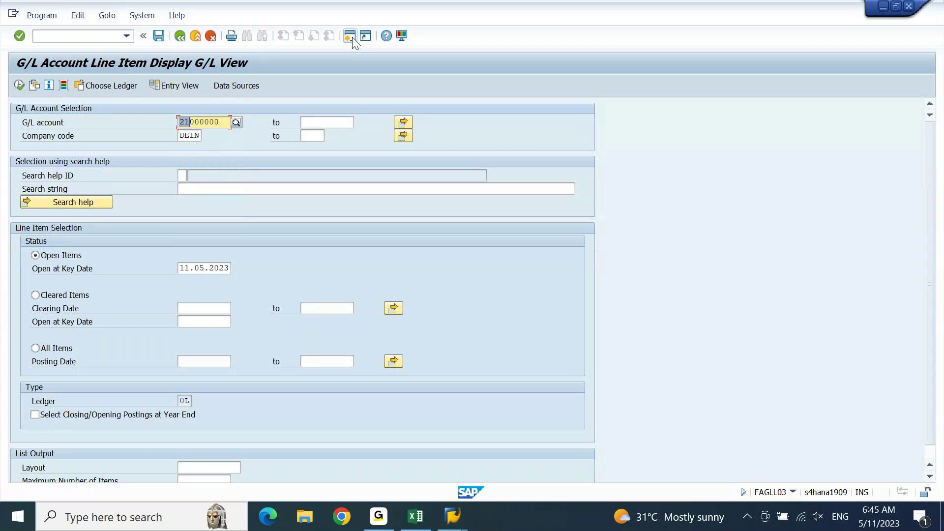
{"action": "type", "text": "12"}
{"action": "key", "text": "Tab"}
{"action": "key", "text": "shift+Tab"}
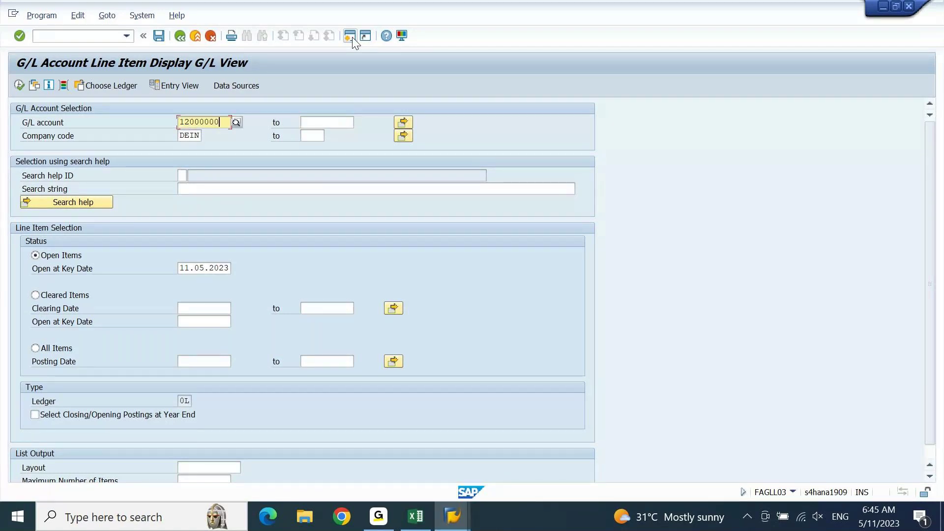
{"action": "key", "text": "F8"}
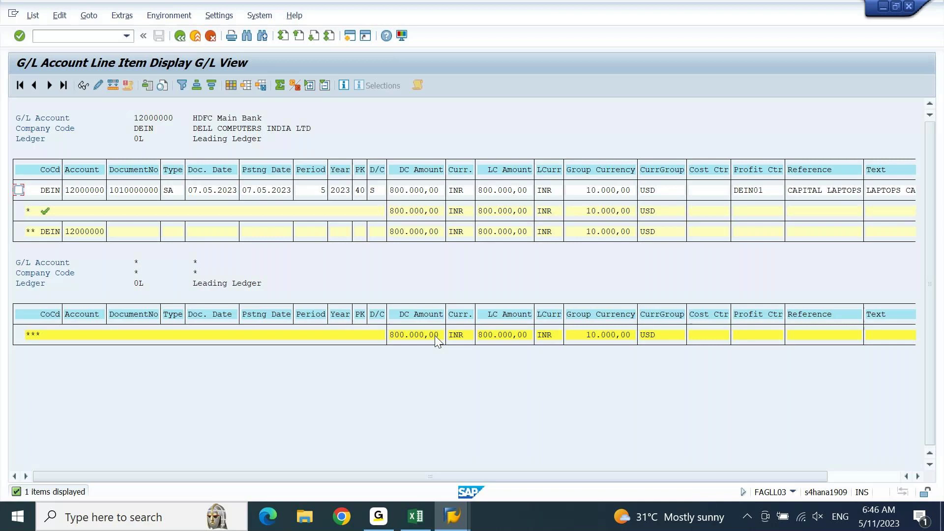
- Open FAGLB03 in another new session and display the 2023 balances of G/L account 12000000 for company code DEIN
{"action": "left_click", "coordinate": [355, 38]}
{"action": "type", "text": "fa"}
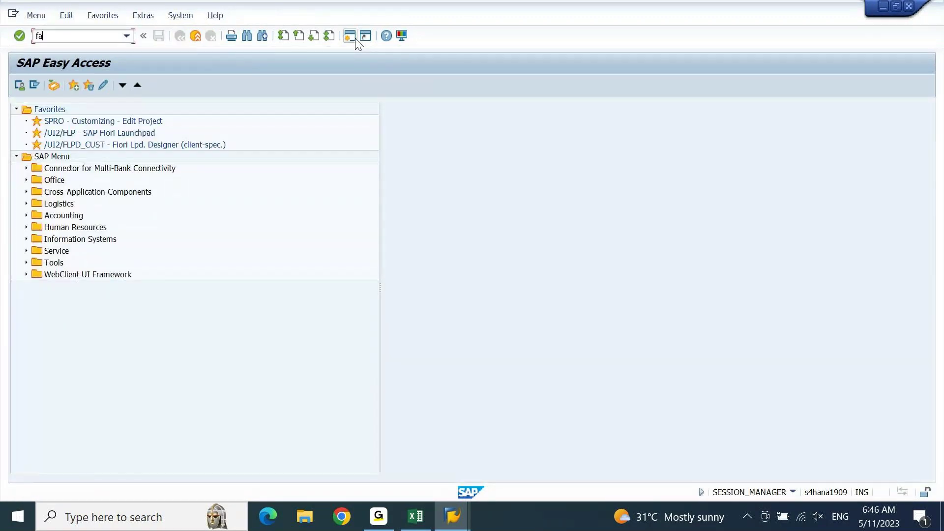
{"action": "type", "text": "glb03"}
{"action": "key", "text": "Return"}
{"action": "key", "text": "BackSpace"}
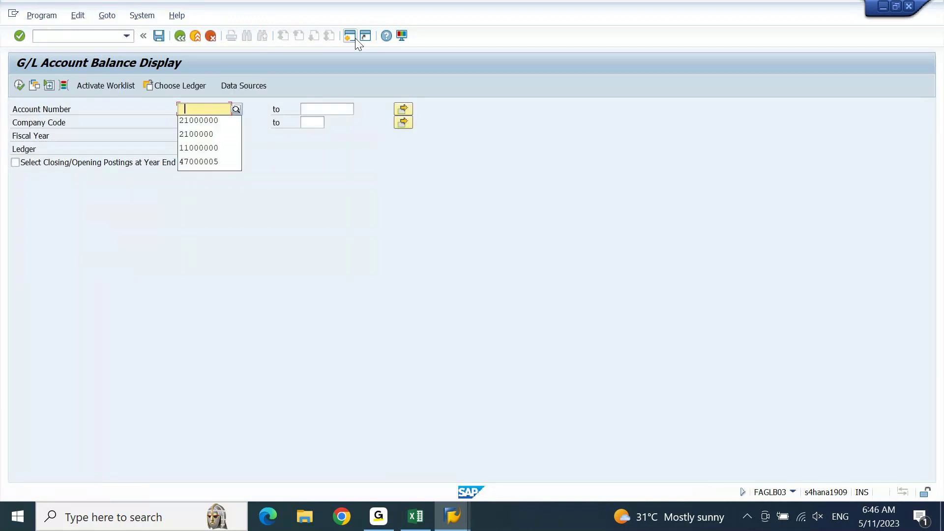
{"action": "type", "text": "12000000"}
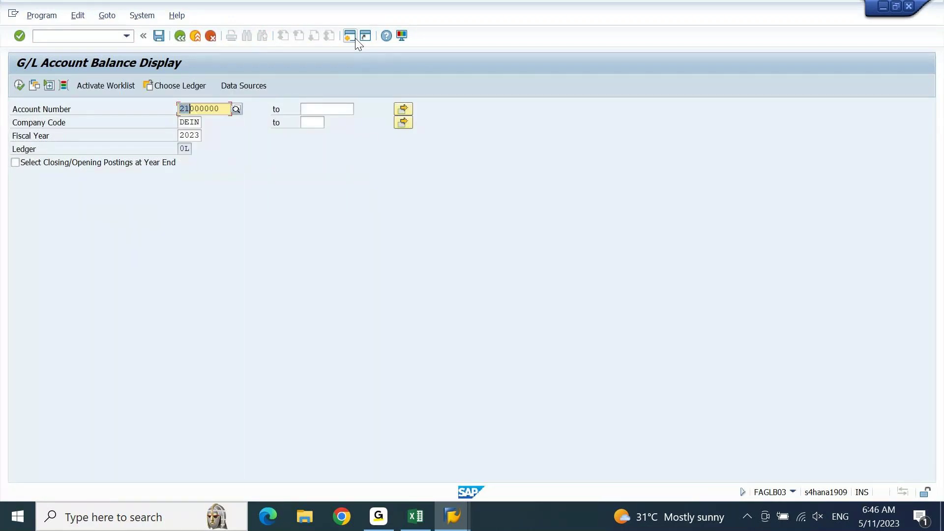
{"action": "key", "text": "Return"}
{"action": "key", "text": "F8"}
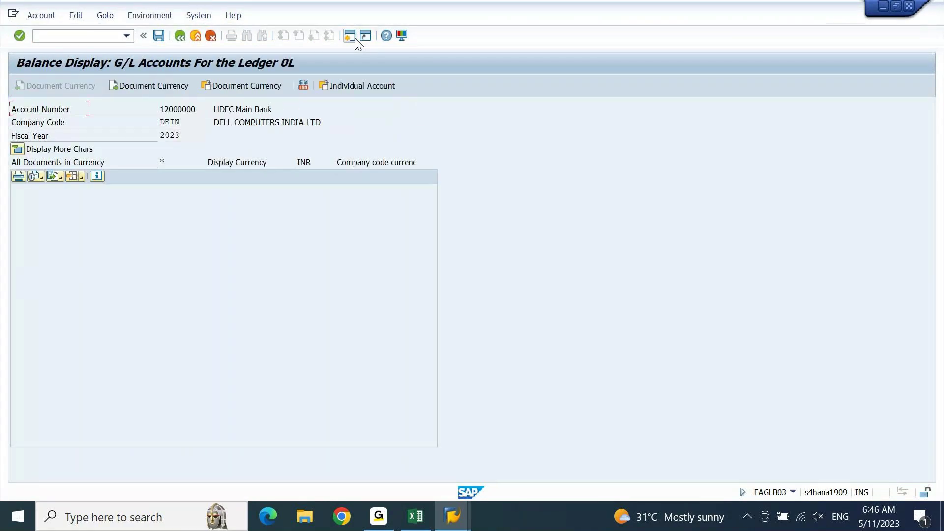
- Shrink the balance display window and place it beside the line item list so both can be compared
{"action": "left_click", "coordinate": [896, 6]}
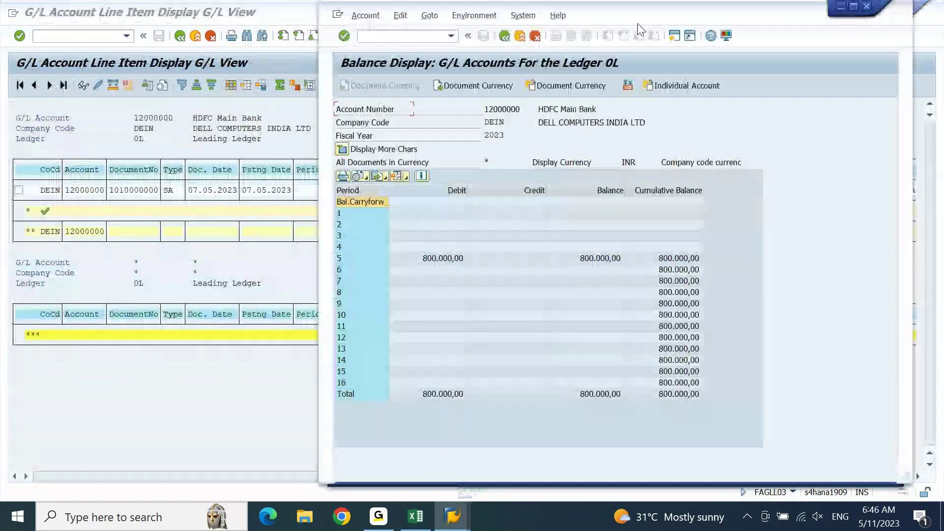
{"action": "left_click_drag", "start_coordinate": [594, 18], "coordinate": [733, 4]}
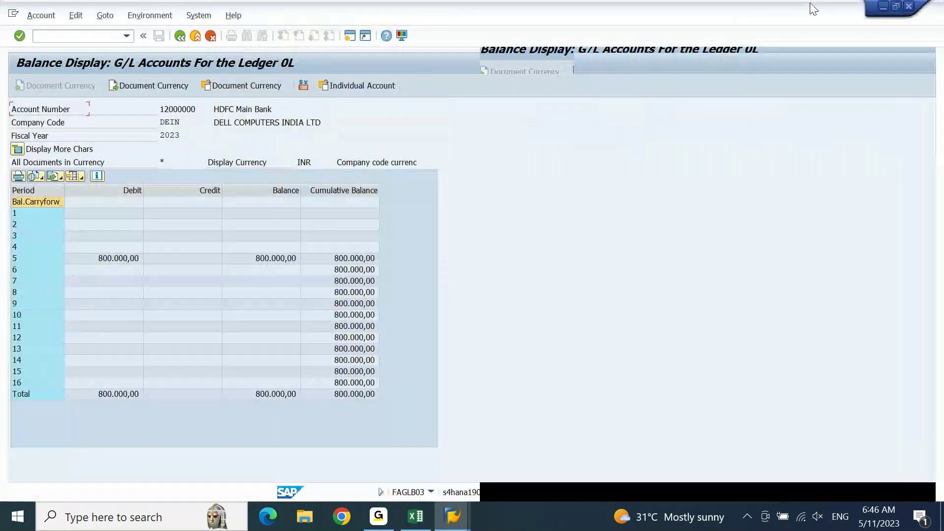
{"action": "left_click", "coordinate": [896, 6]}
{"action": "left_click_drag", "start_coordinate": [702, 14], "coordinate": [418, 47]}
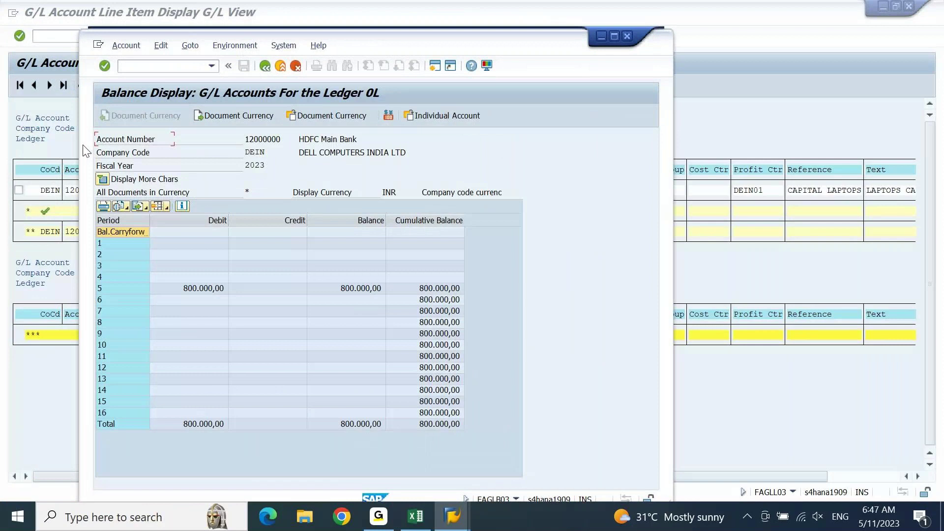
{"action": "left_click_drag", "start_coordinate": [83, 150], "coordinate": [195, 150]}
{"action": "left_click_drag", "start_coordinate": [467, 45], "coordinate": [724, 21]}
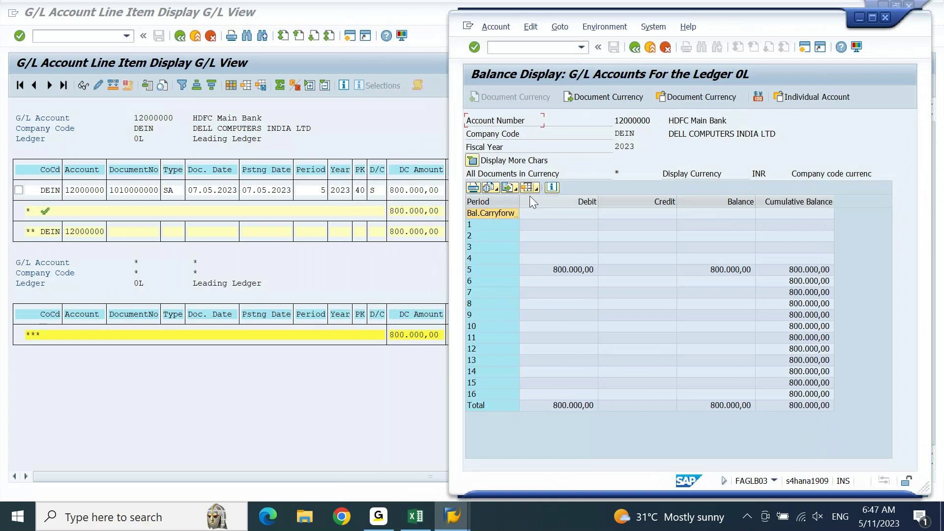
- Examine the period 5 debit, credit and balance figures of HDFC Main Bank against its line item list
{"action": "left_click", "coordinate": [476, 272]}
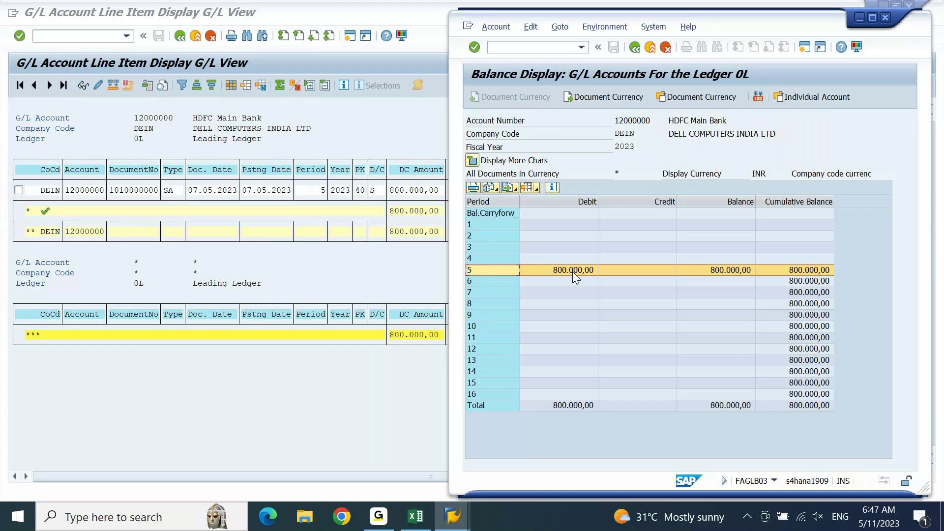
{"action": "left_click", "coordinate": [659, 201]}
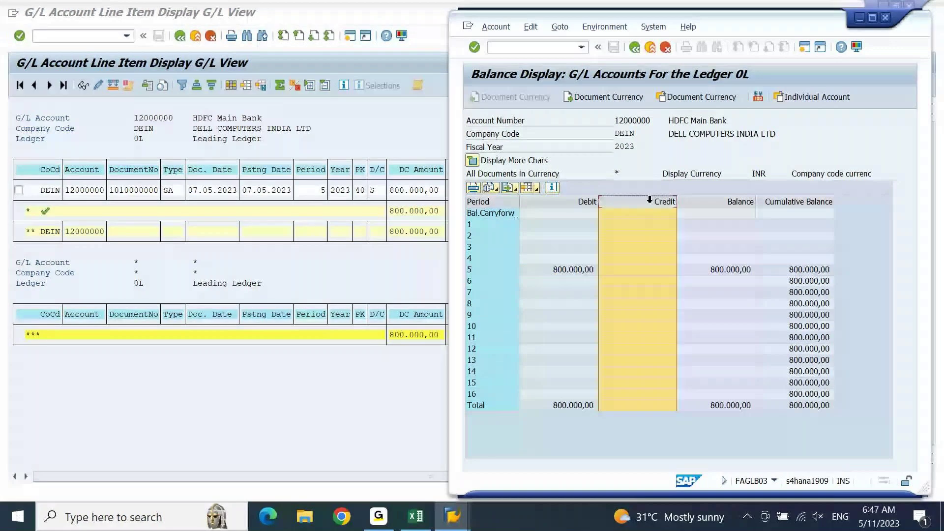
{"action": "left_click", "coordinate": [735, 201]}
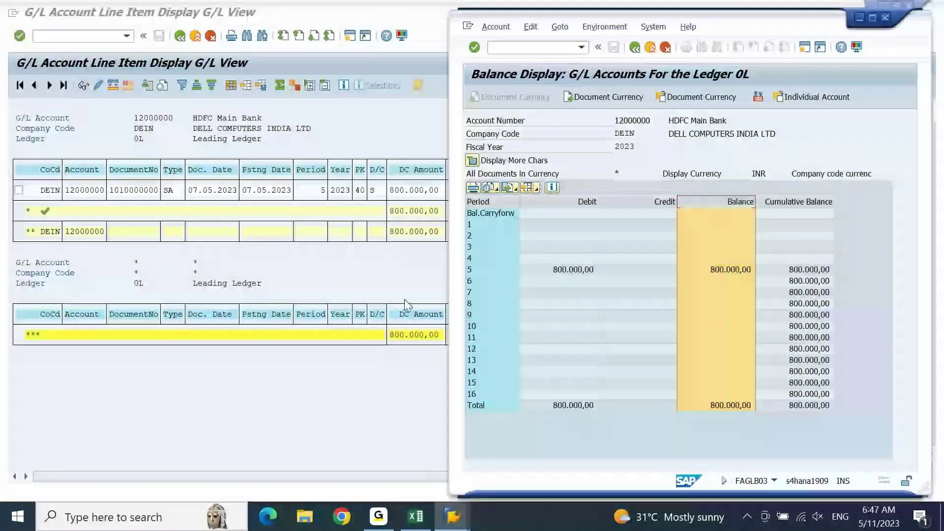
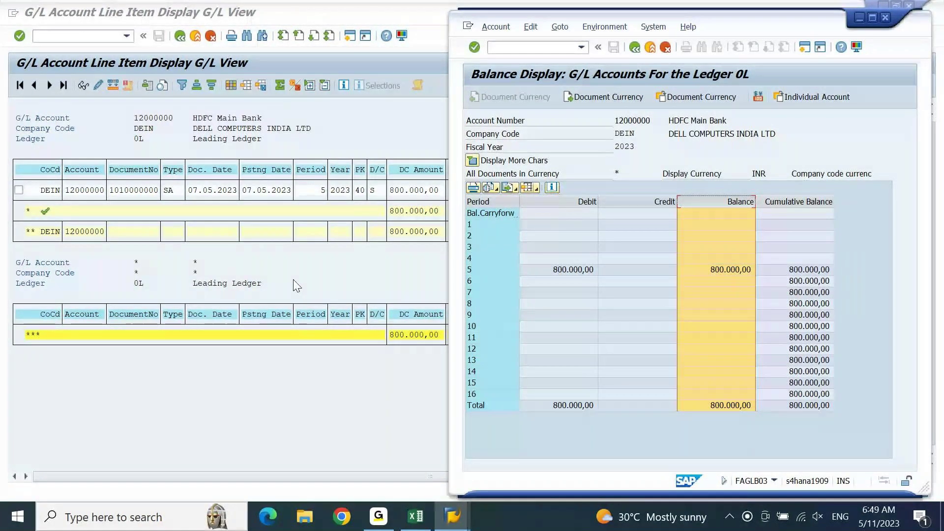
{"action": "left_click", "coordinate": [570, 202]}
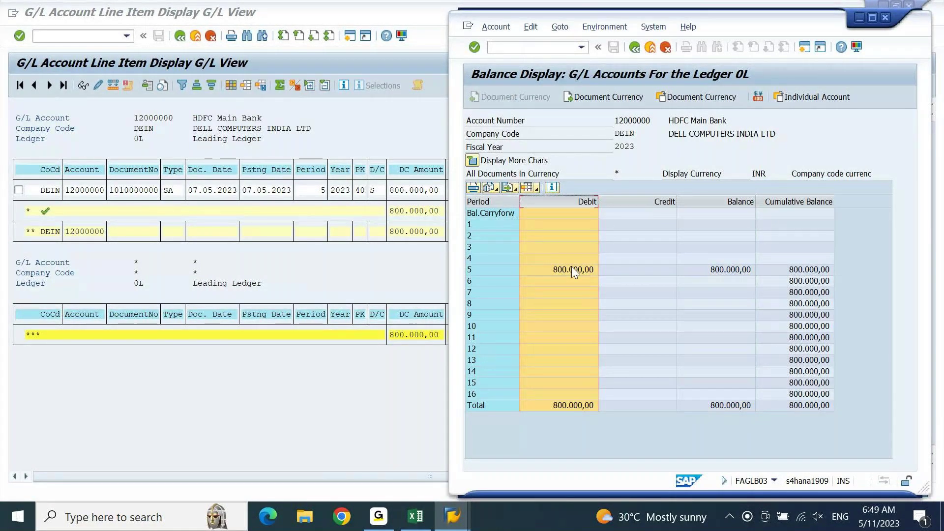
{"action": "left_click", "coordinate": [720, 271]}
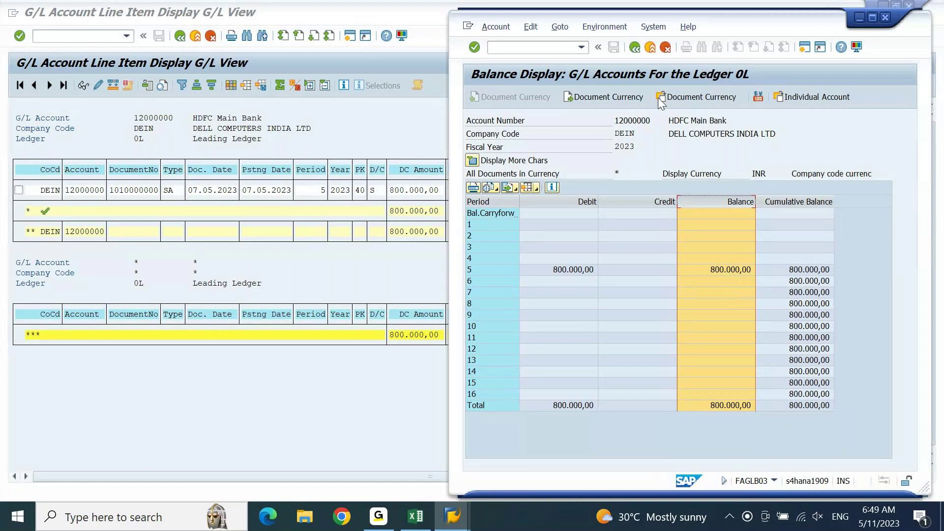
- Display the balances of G/L account 12000002 instead and examine its period 5 balance
{"action": "left_click", "coordinate": [635, 48]}
{"action": "left_click", "coordinate": [684, 121]}
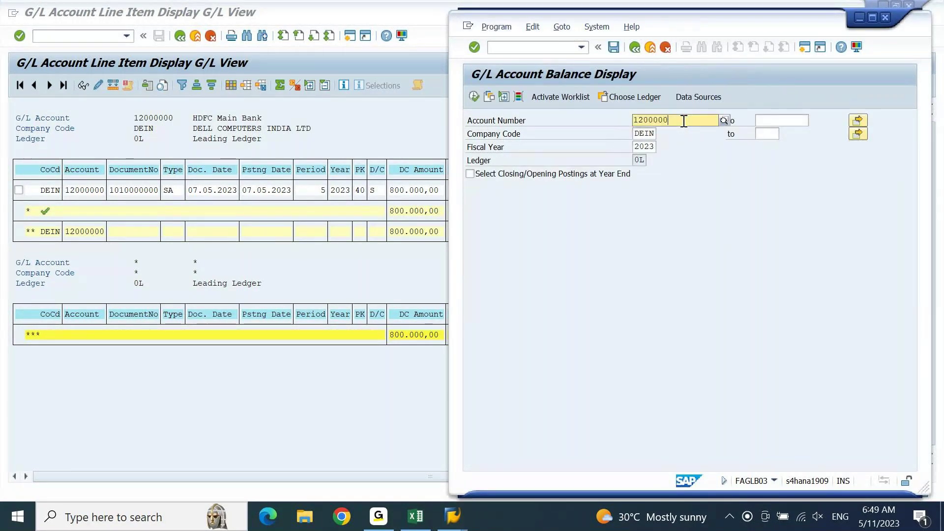
{"action": "type", "text": "2"}
{"action": "key", "text": "F8"}
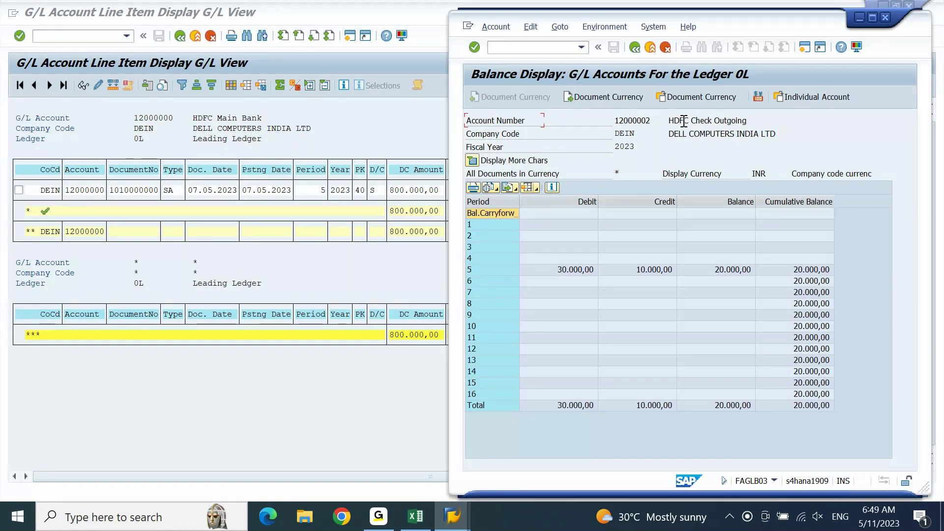
{"action": "left_click", "coordinate": [732, 271]}
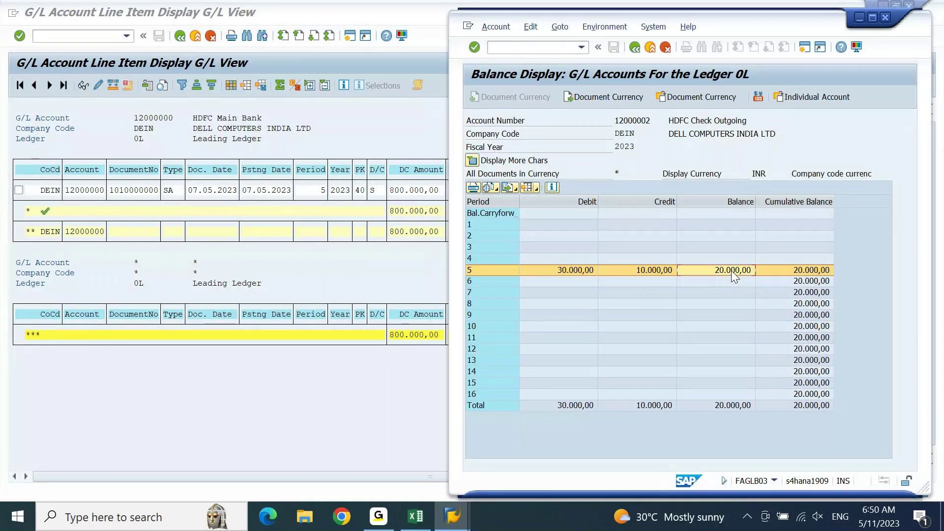
{"action": "left_click", "coordinate": [717, 199]}
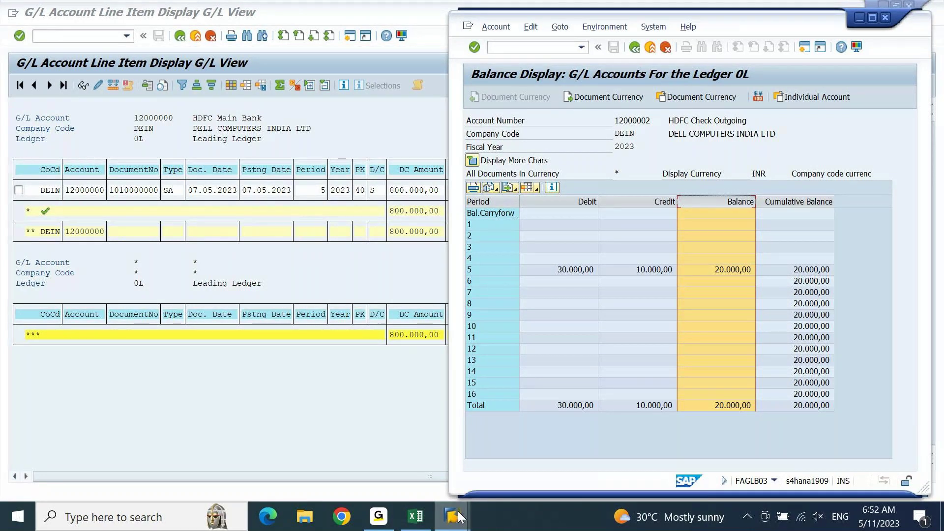
{"action": "left_click", "coordinate": [451, 438]}
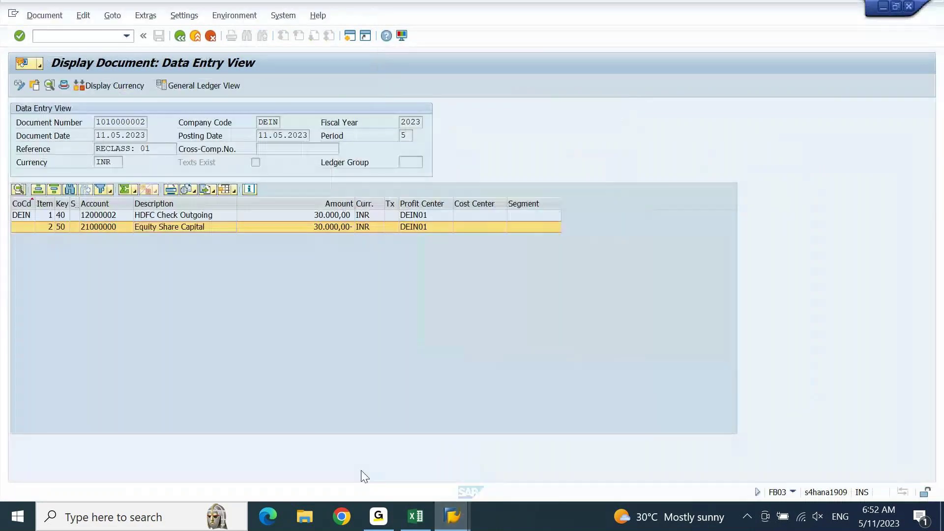
{"action": "left_click", "coordinate": [110, 216]}
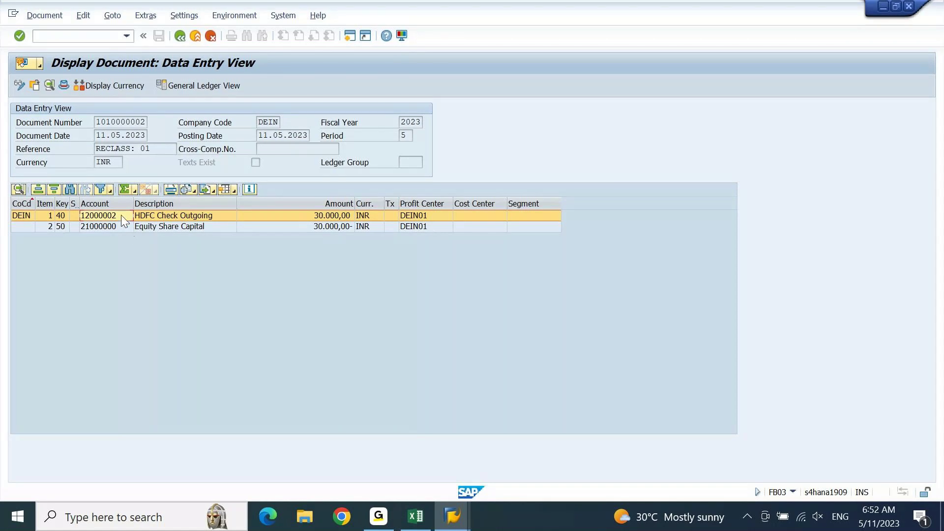
{"action": "left_click", "coordinate": [124, 220]}
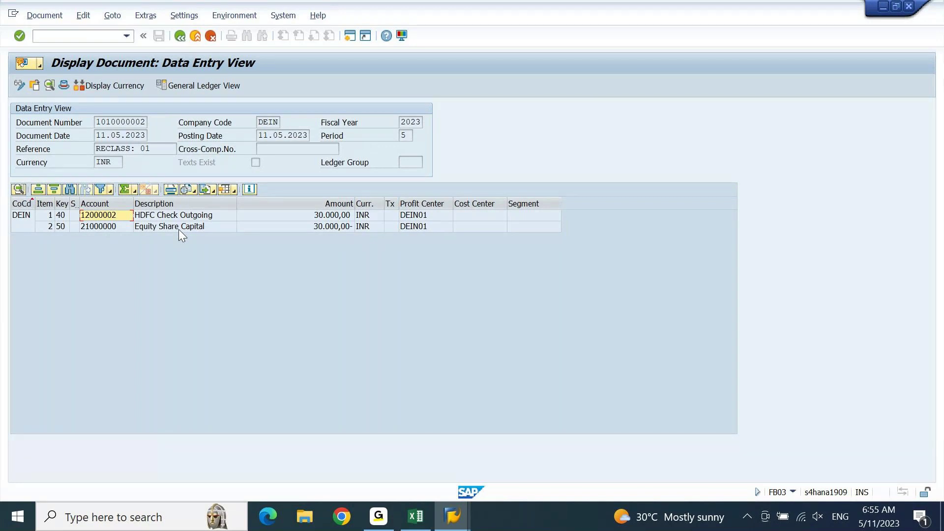
- Bring the F-02 reclass entry overview to the front, followed by the HDFC Check Outgoing balance display
{"action": "left_click", "coordinate": [452, 516]}
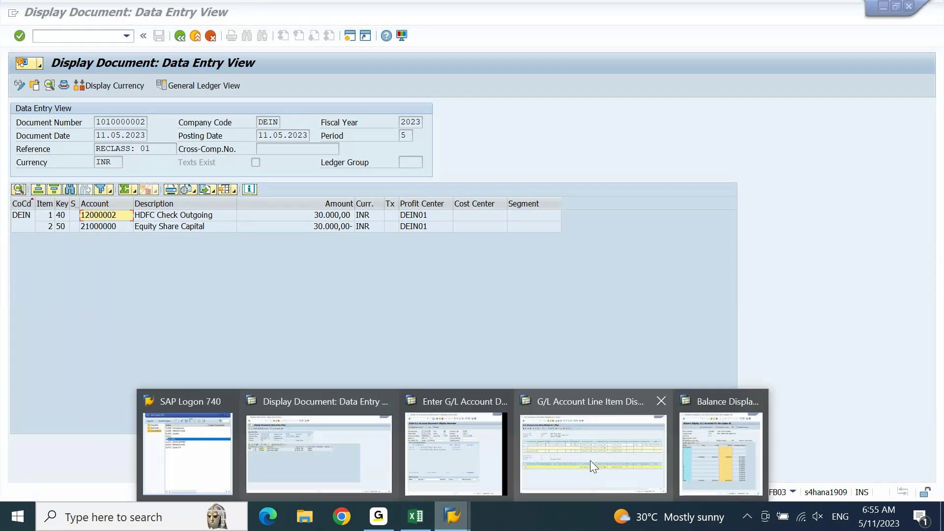
{"action": "left_click", "coordinate": [423, 420]}
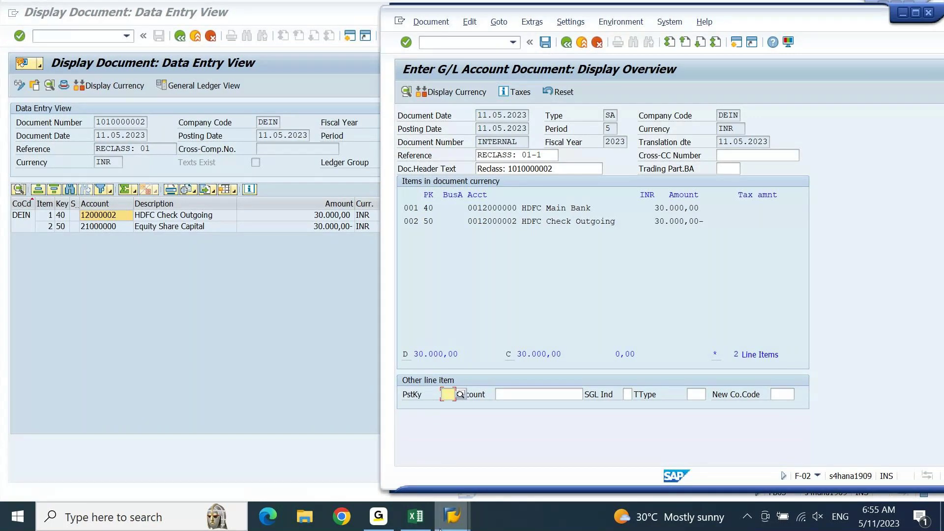
{"action": "mouse_move", "coordinate": [440, 528]}
{"action": "left_click", "coordinate": [601, 444]}
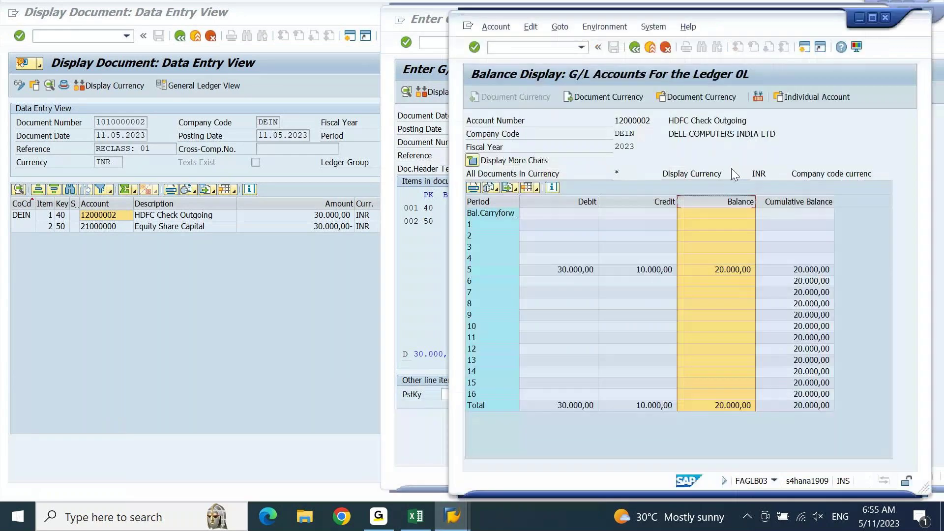
- Compare the period 5 debit, credit and balance amounts of HDFC Check Outgoing with the posted document
{"action": "left_click", "coordinate": [723, 270]}
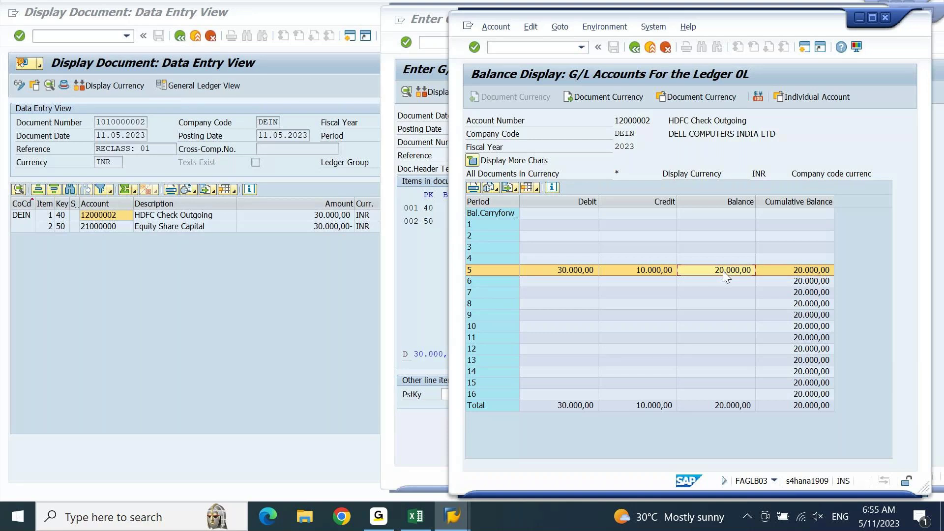
{"action": "left_click", "coordinate": [572, 274]}
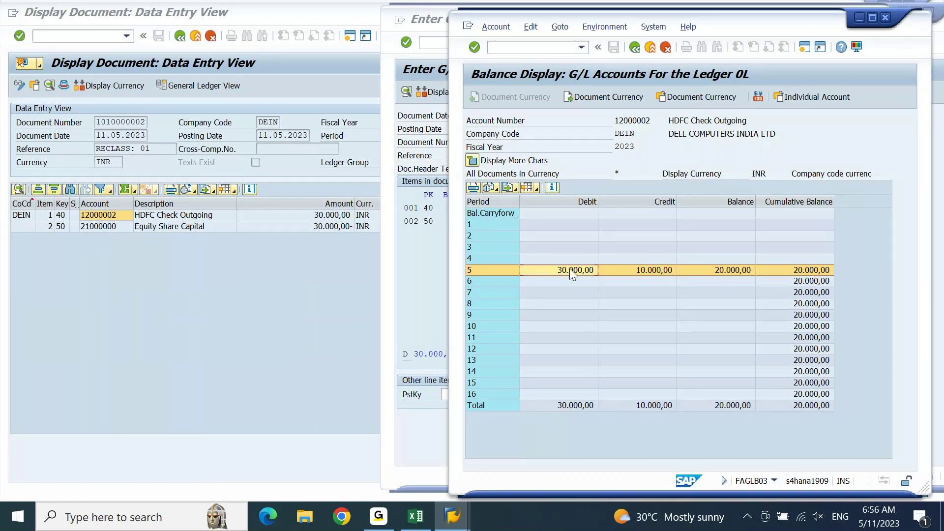
{"action": "left_click", "coordinate": [624, 260]}
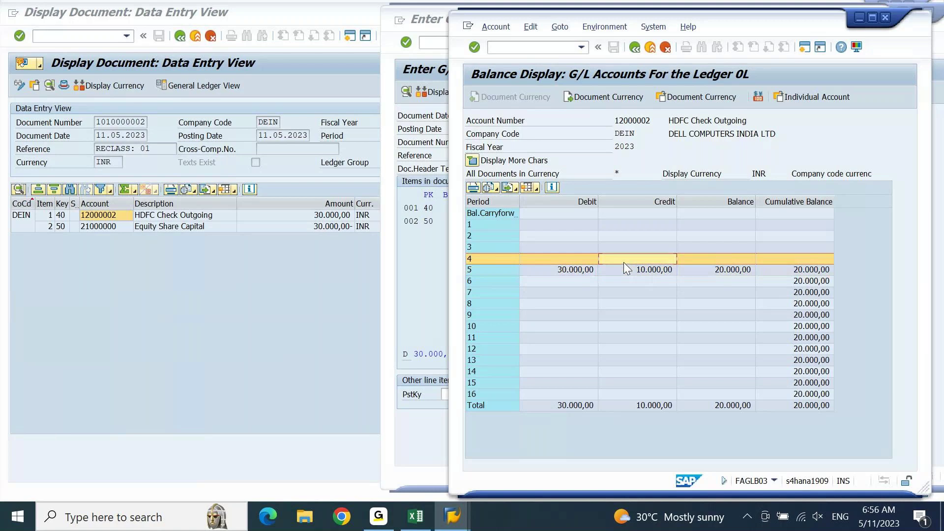
{"action": "left_click", "coordinate": [747, 202]}
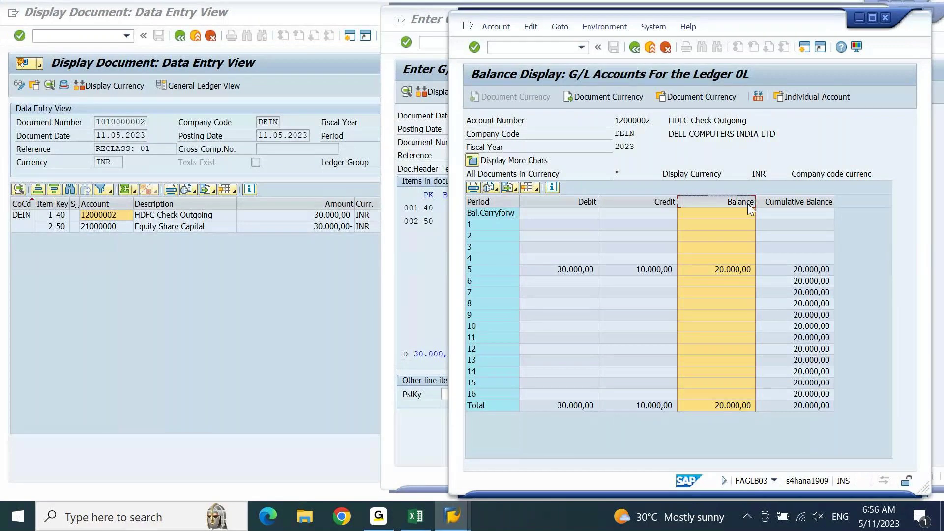
- Display the 2023 balances of G/L account 12000000, HDFC Main Bank, for company code DEIN and examine the Balance column
{"action": "key", "text": "F3"}
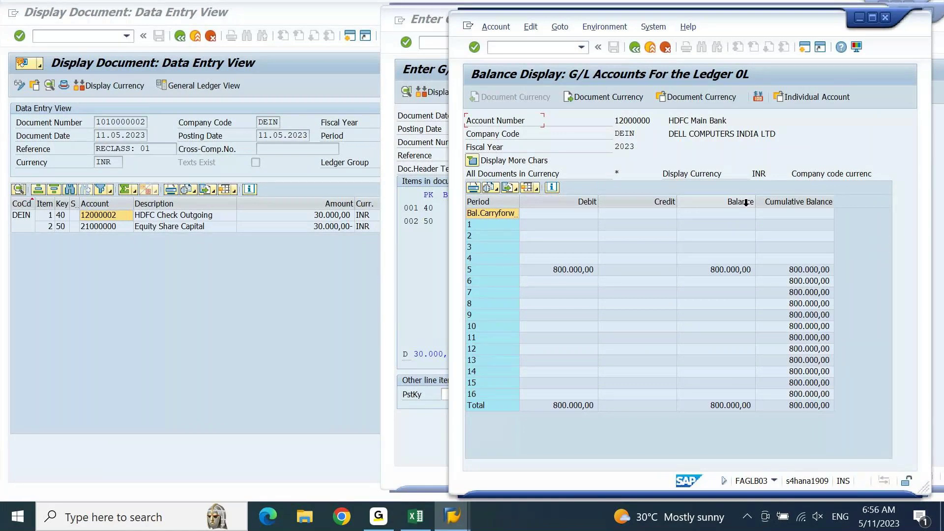
{"action": "left_click", "coordinate": [746, 203]}
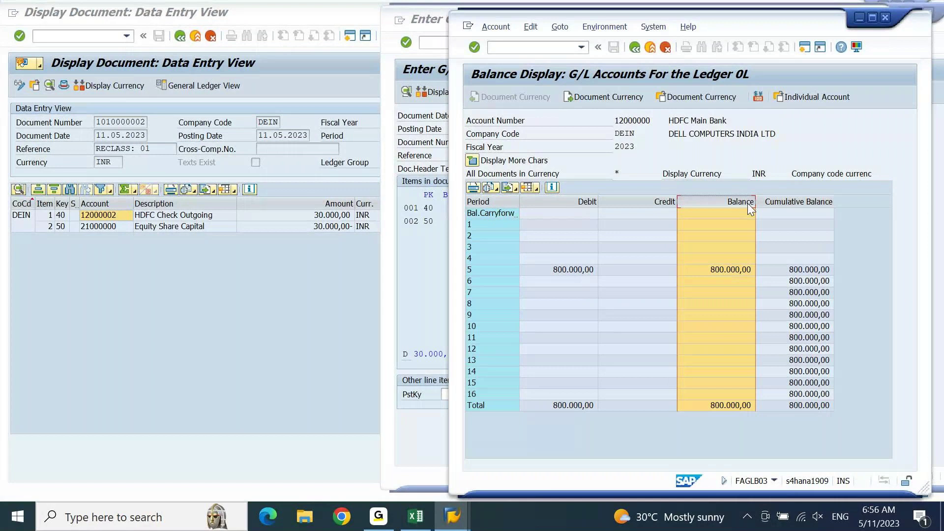
{"action": "left_click", "coordinate": [377, 525]}
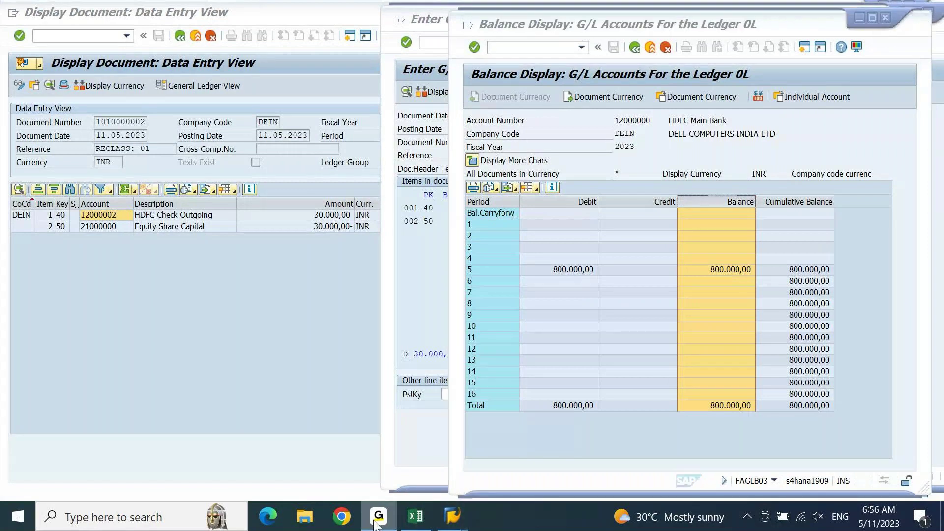
{"action": "left_click", "coordinate": [377, 525]}
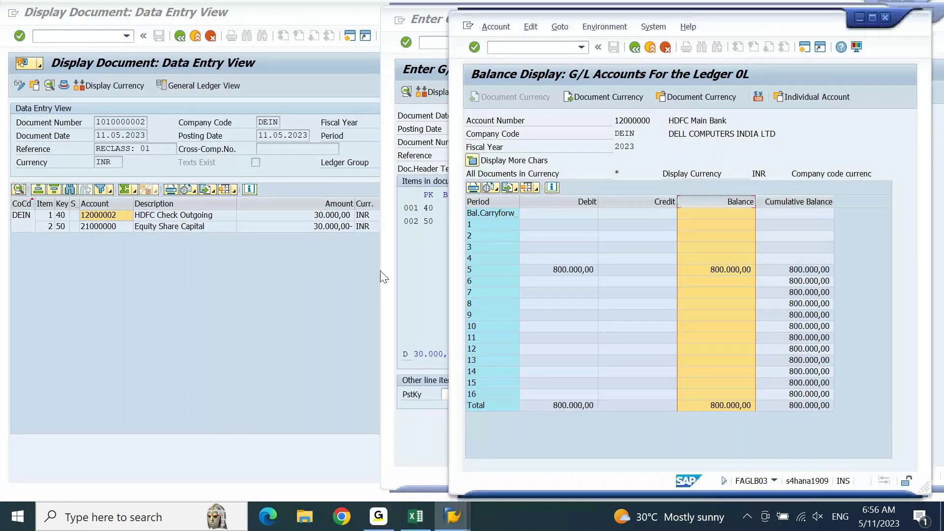
- Return to the F-02 overview of the RECLASS: 01-1 entry and post the document
{"action": "left_click", "coordinate": [419, 274]}
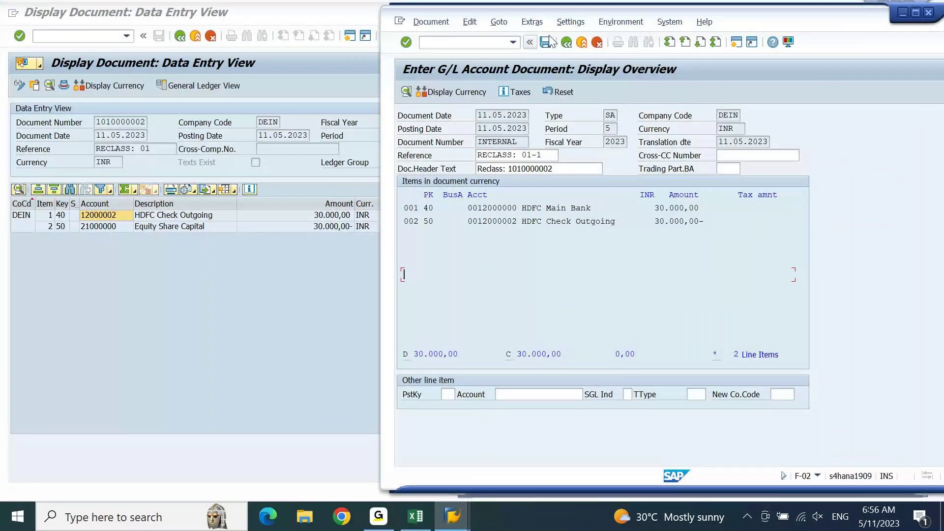
{"action": "left_click", "coordinate": [546, 43]}
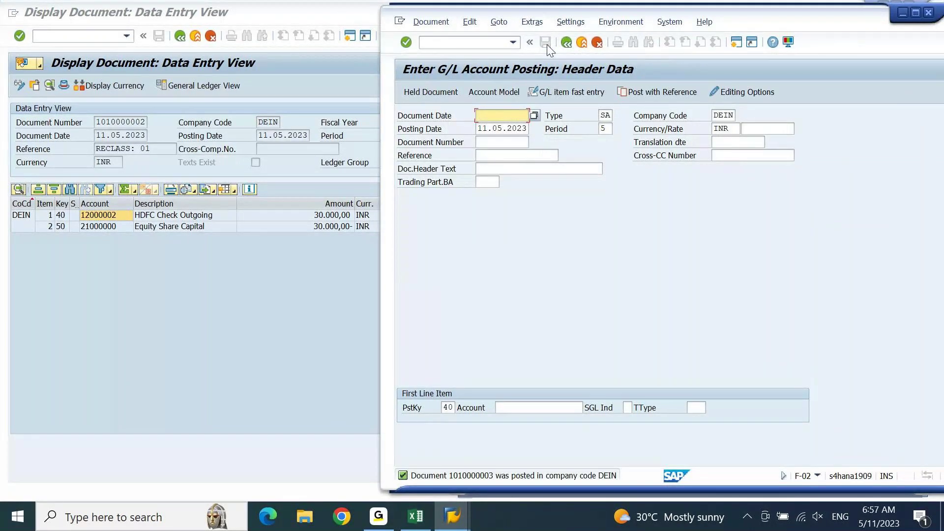
- Switch to the HDFC Main Bank balance display, maximize its window and examine the balances around periods 5 and 6
{"action": "left_click", "coordinate": [460, 517]}
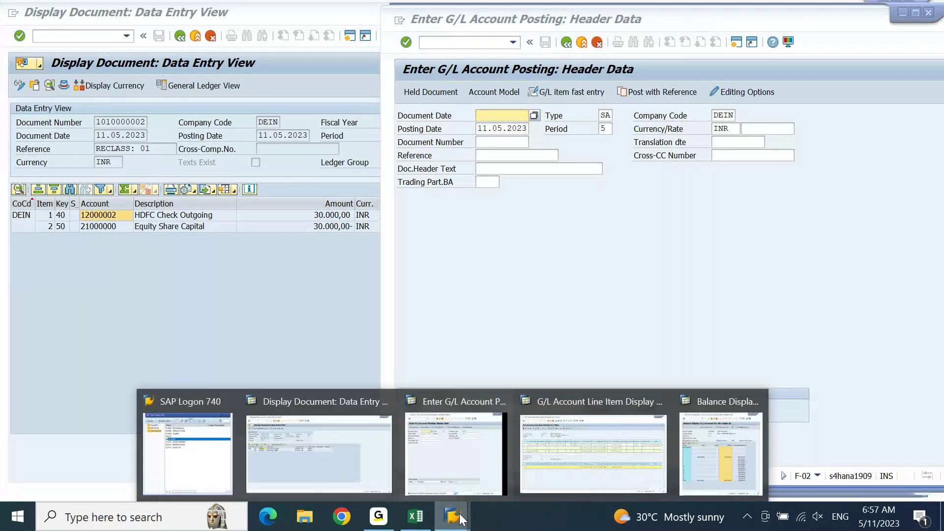
{"action": "left_click", "coordinate": [701, 442]}
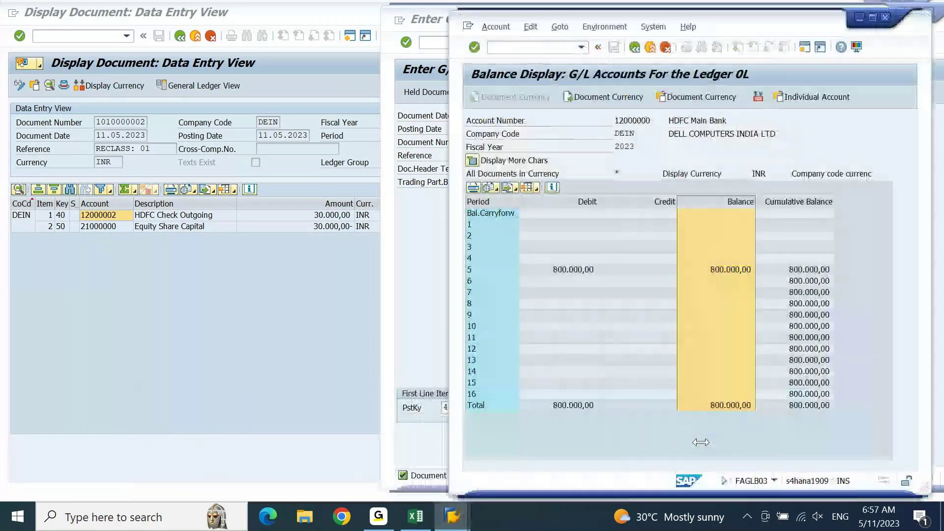
{"action": "left_click", "coordinate": [872, 18]}
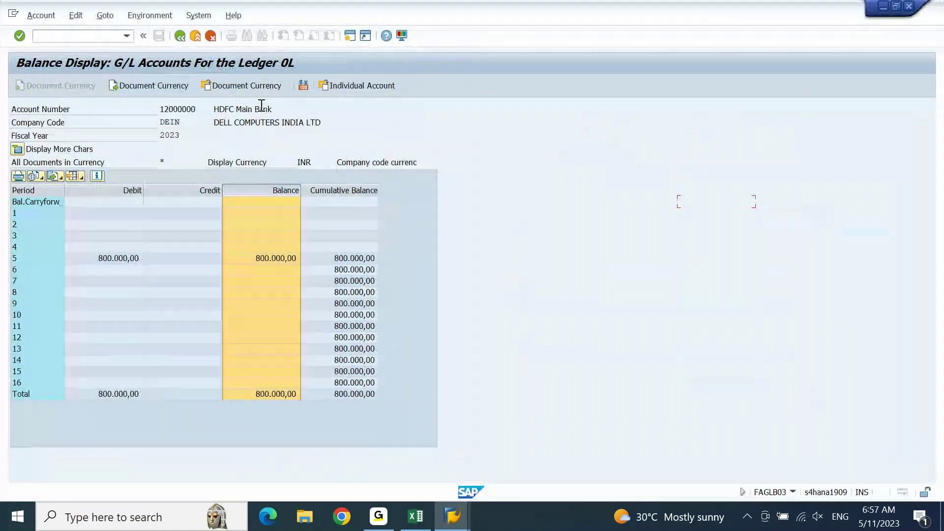
{"action": "left_click", "coordinate": [283, 270]}
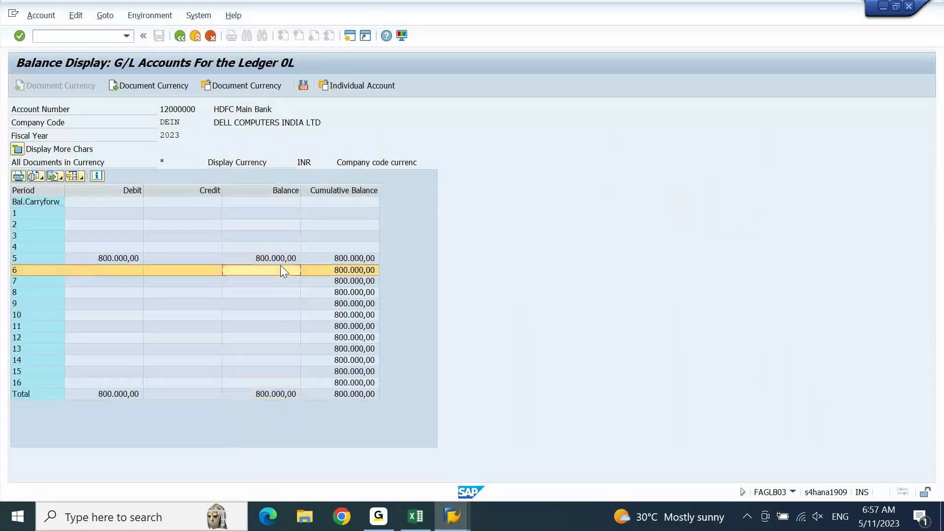
- Refresh the HDFC Main Bank balance display for company code DEIN, fiscal year 2023, and examine the period 5 balance
{"action": "key", "text": "F3"}
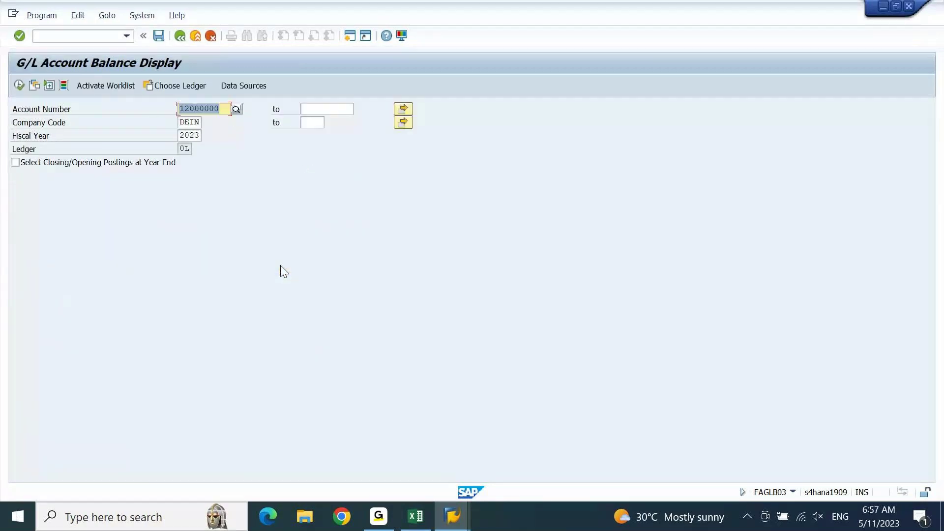
{"action": "left_click", "coordinate": [19, 85]}
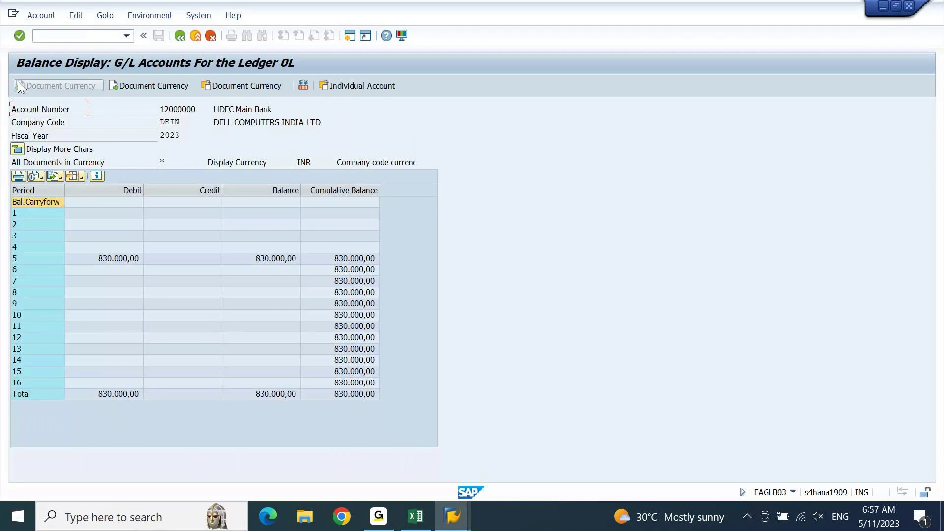
{"action": "left_click", "coordinate": [262, 258]}
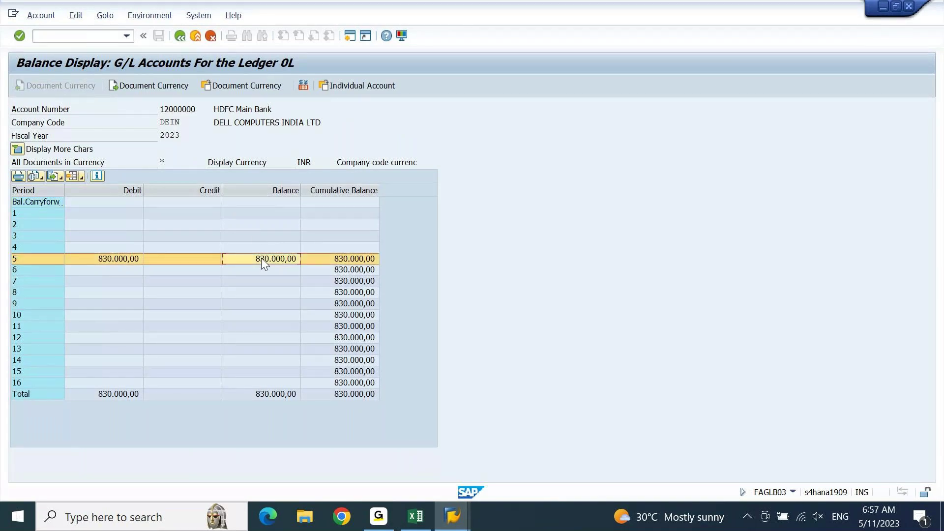
{"action": "double_click", "coordinate": [261, 257]}
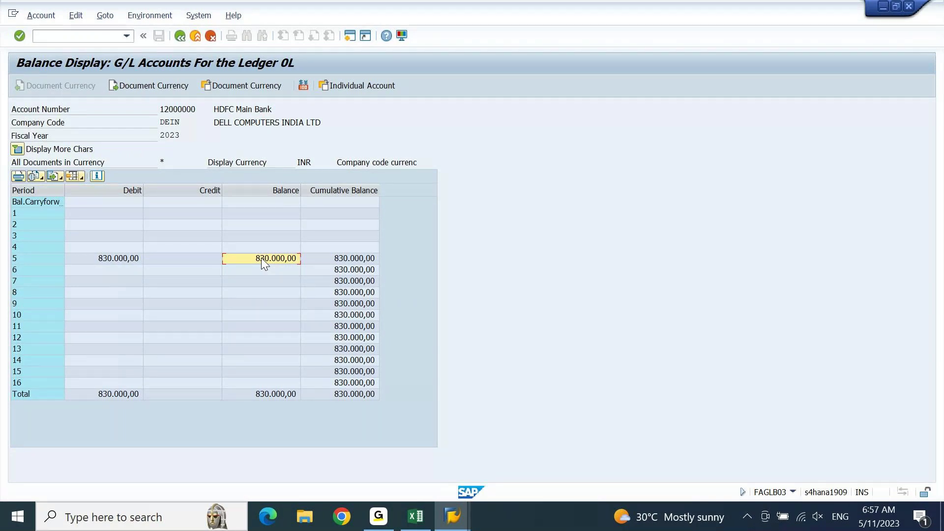
- Display the HDFC Check Outgoing account balances for DEIN, fiscal year 2023, and examine period 5's debit, credit and balance
{"action": "key", "text": "F3"}
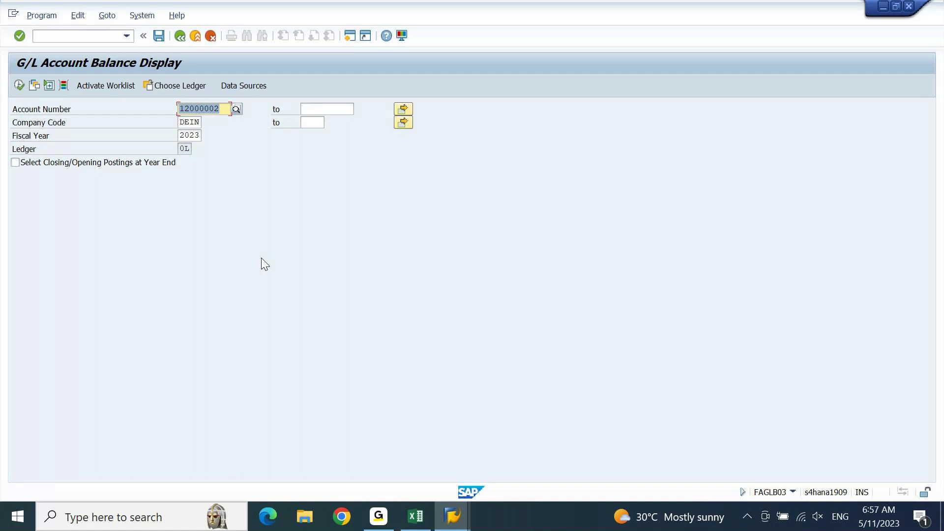
{"action": "key", "text": "F8"}
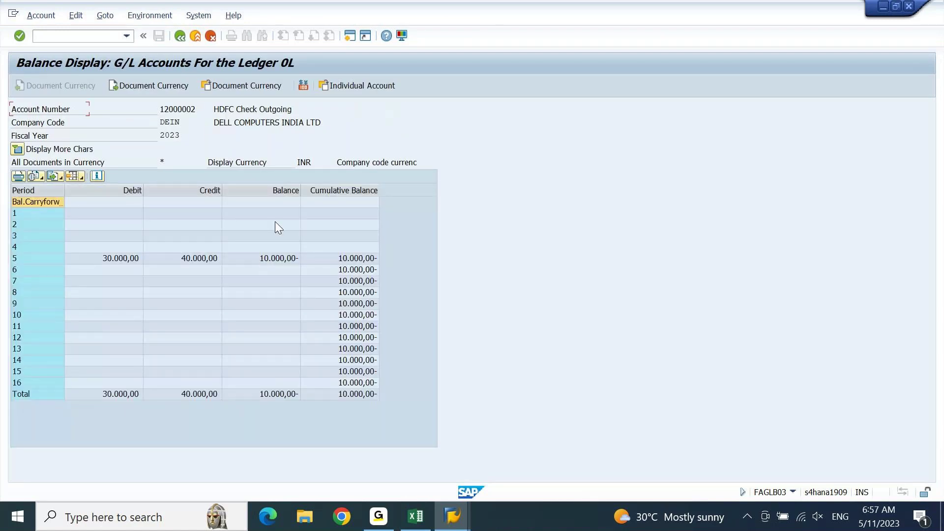
{"action": "left_click", "coordinate": [278, 264]}
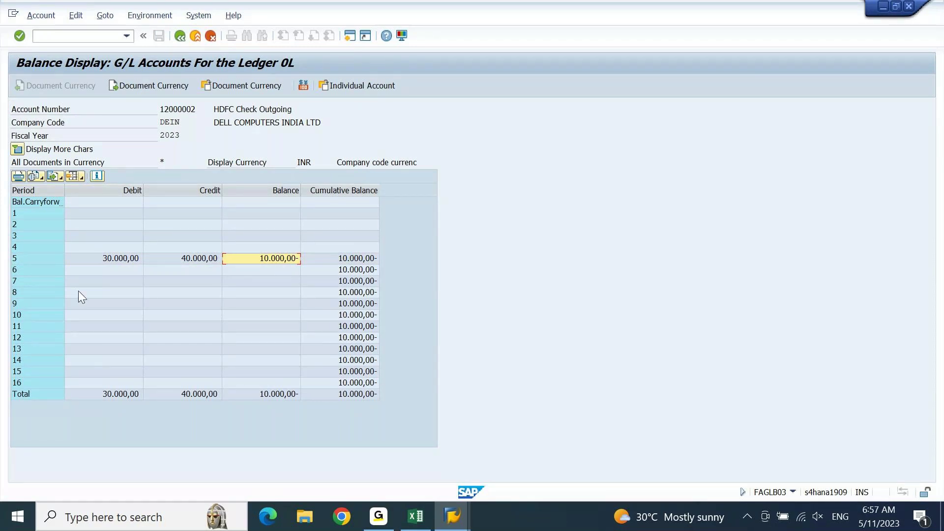
{"action": "left_click", "coordinate": [109, 267]}
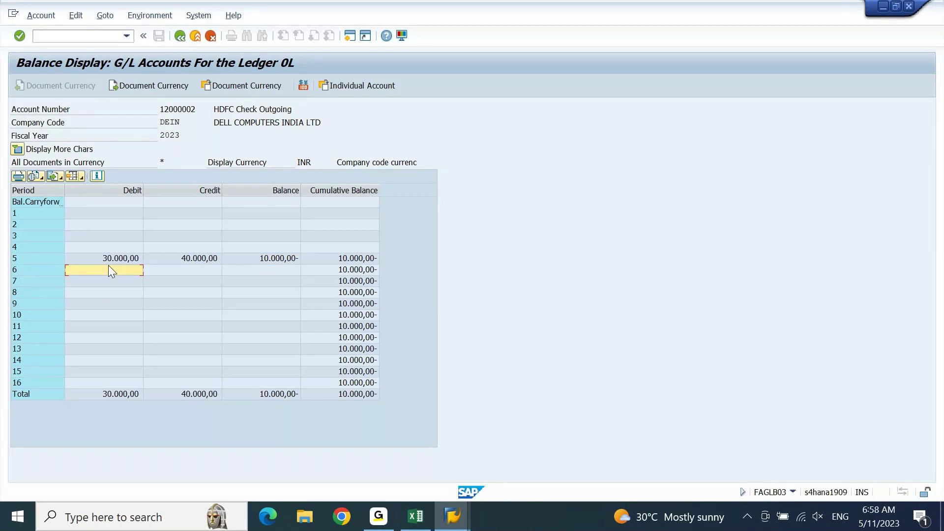
{"action": "left_click", "coordinate": [199, 265]}
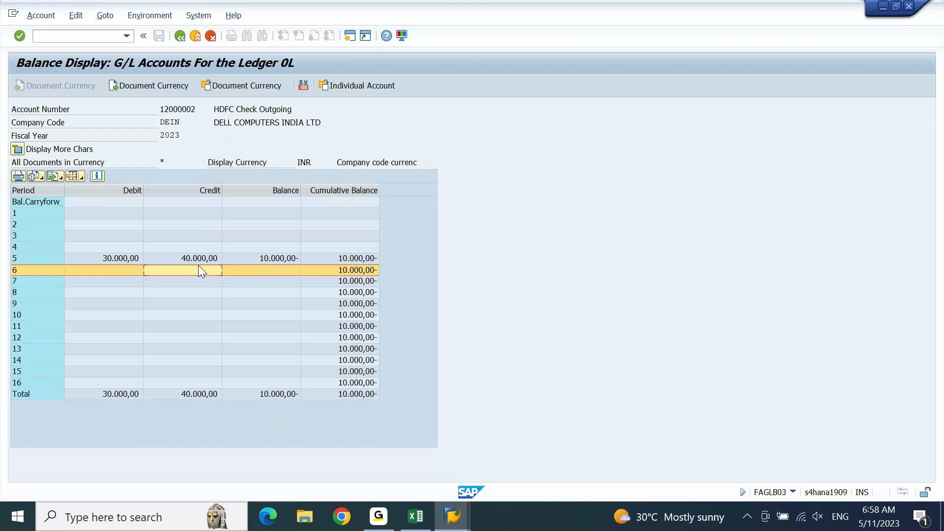
{"action": "left_click", "coordinate": [272, 259]}
{"action": "double_click", "coordinate": [270, 258]}
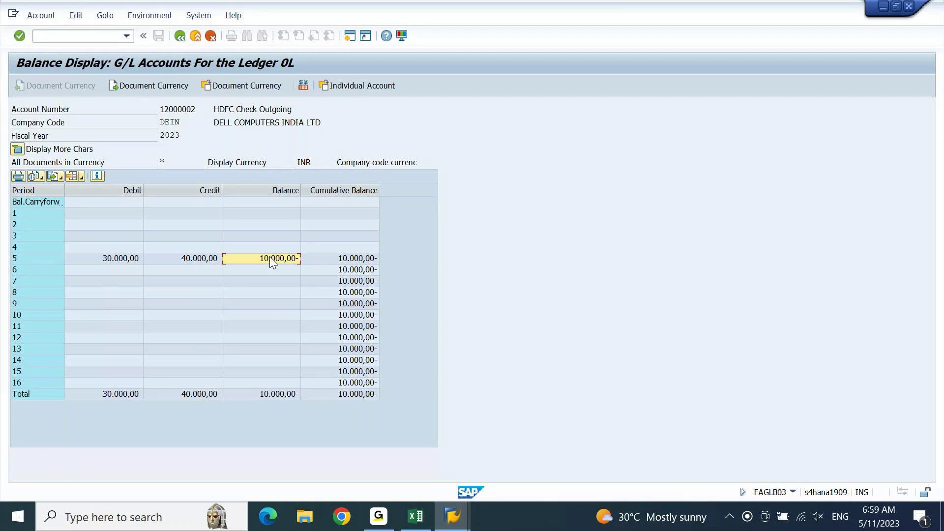
- Switch to the Excel notes and go to cell A2188 below the error fields line
{"action": "left_click", "coordinate": [416, 516]}
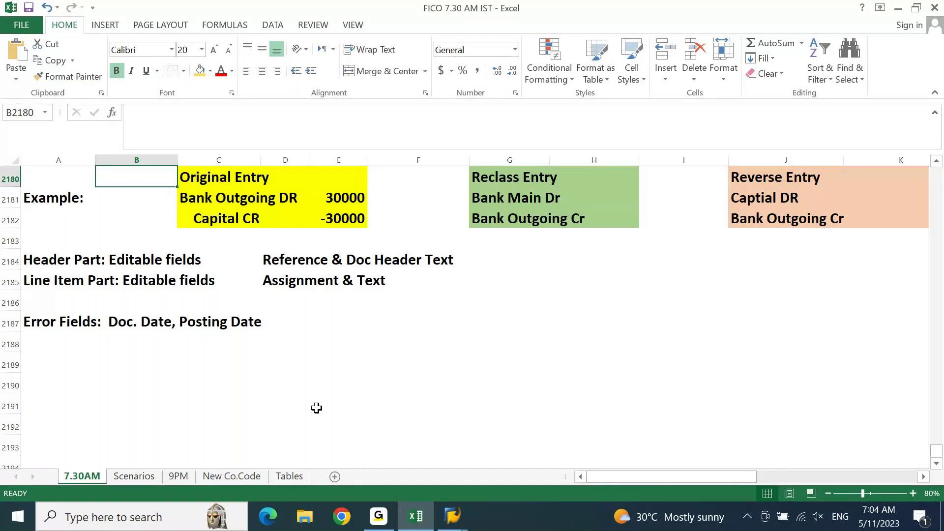
{"action": "key", "text": "Left"}
{"action": "key", "text": "Down"}
{"action": "key", "text": "Down"}
{"action": "key", "text": "Down"}
{"action": "key", "text": "Down"}
{"action": "key", "text": "Down"}
{"action": "key", "text": "Down"}
{"action": "key", "text": "Down"}
{"action": "key", "text": "Down"}
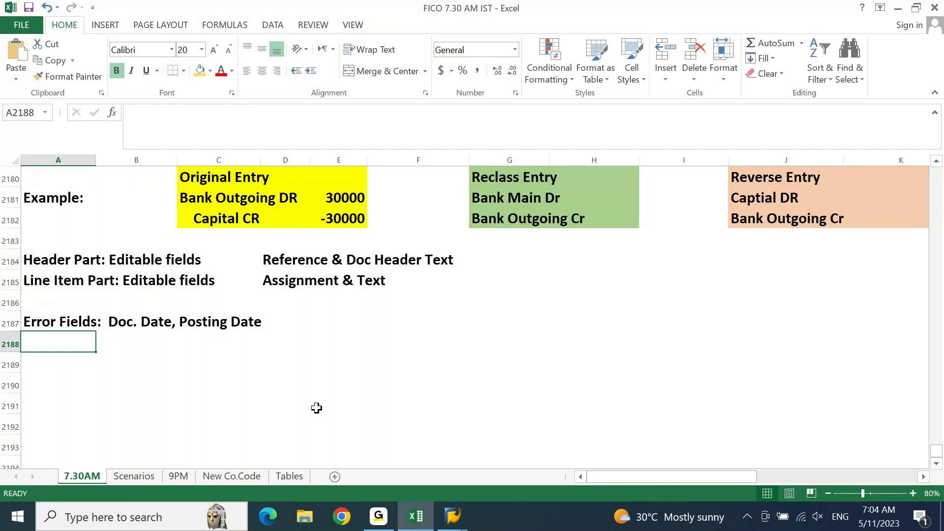
- Switch to the SAP G/L account posting header, maximize its window and start Post with Reference
{"action": "key", "text": "alt+Tab"}
{"action": "key", "text": "alt+Tab"}
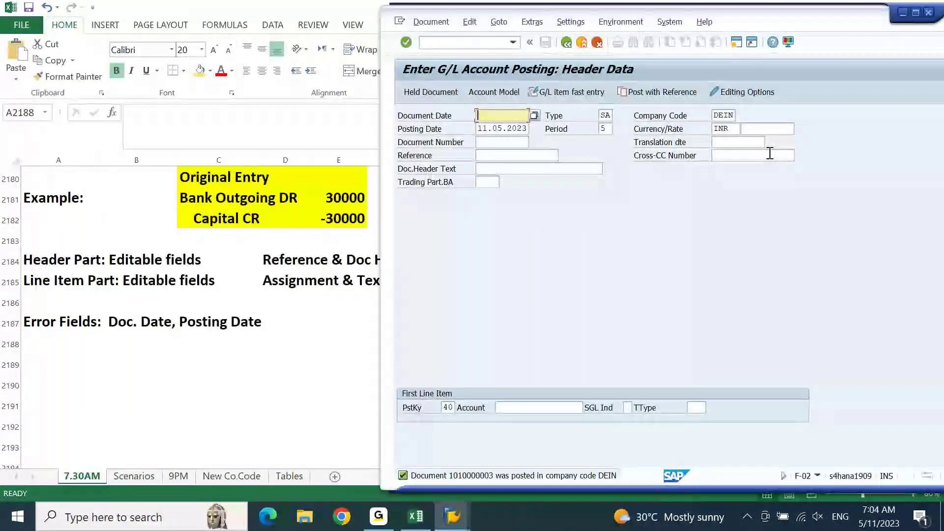
{"action": "left_click", "coordinate": [915, 13]}
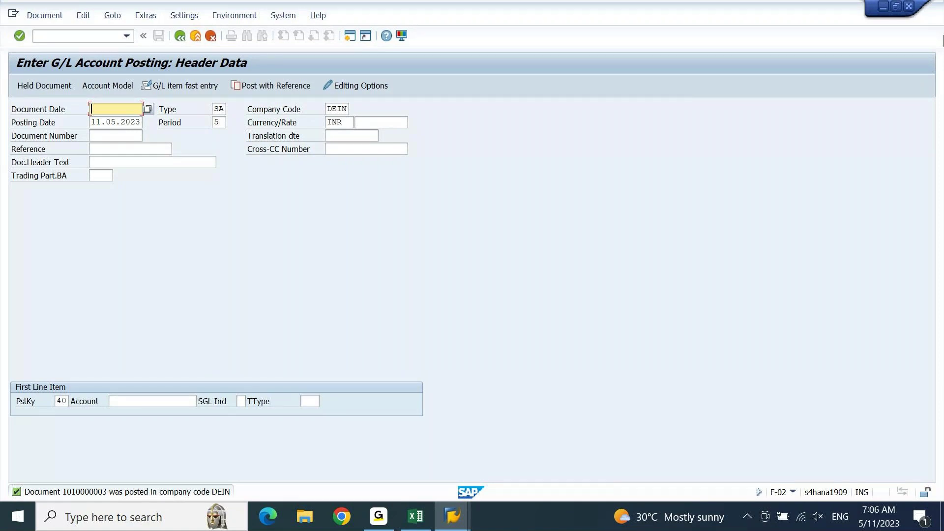
{"action": "left_click", "coordinate": [248, 86]}
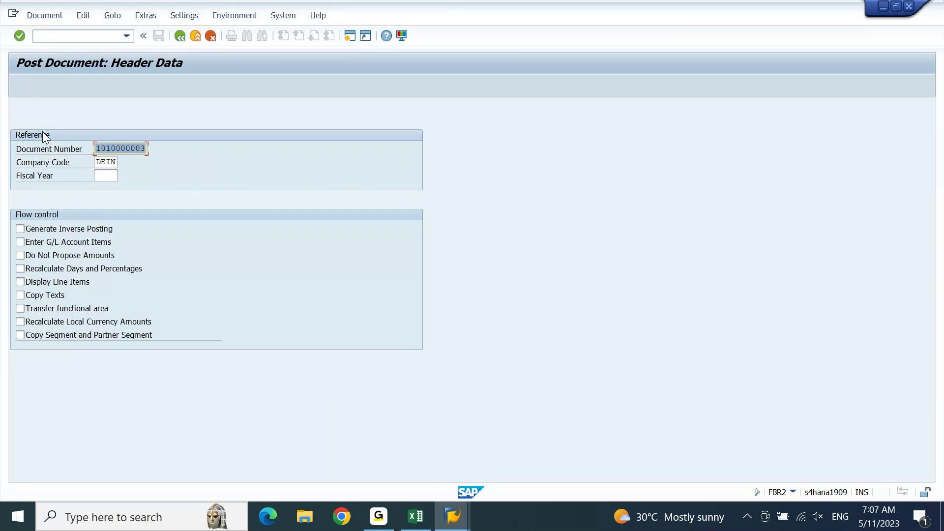
- Copy the document number from the displayed document with reference RECLASS: 01
{"action": "key", "text": "alt+Tab"}
{"action": "key", "text": "Tab"}
{"action": "key", "text": "Tab"}
{"action": "key", "text": "Tab"}
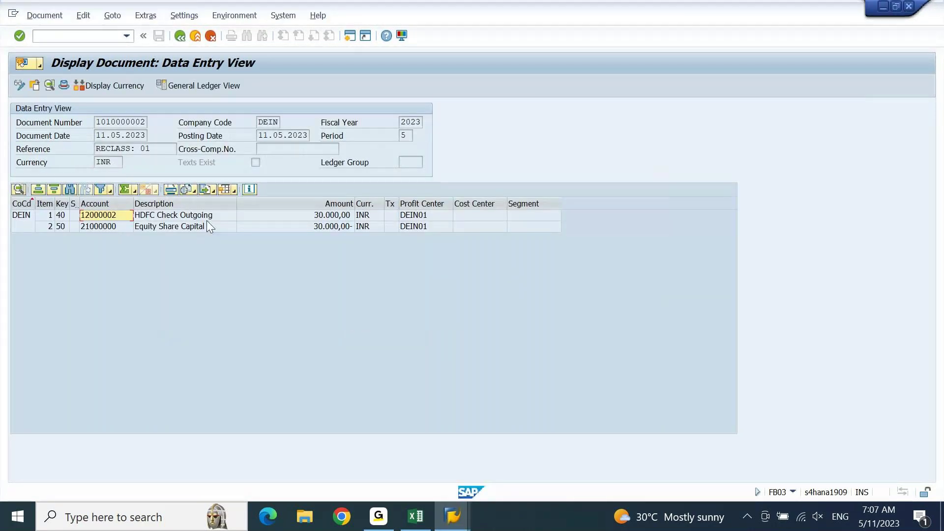
{"action": "left_click_drag", "start_coordinate": [95, 122], "coordinate": [163, 126]}
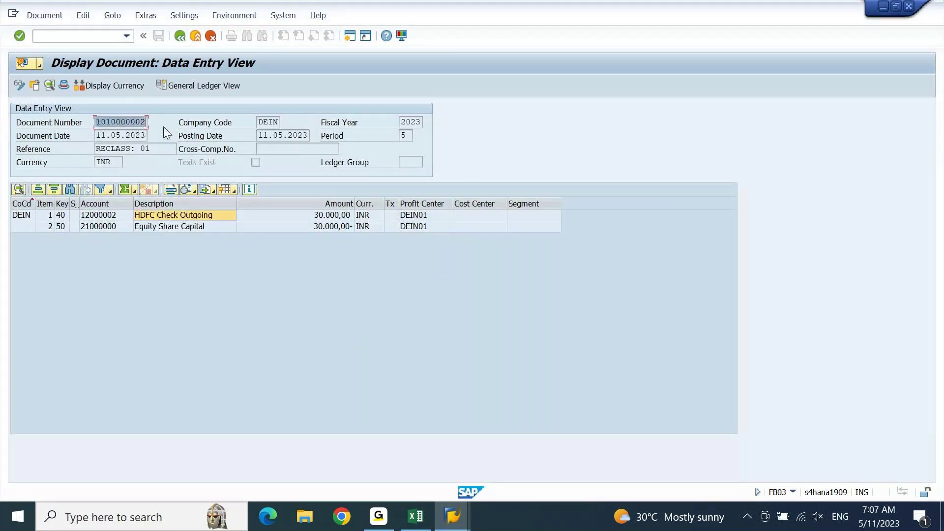
{"action": "key", "text": "ctrl+c"}
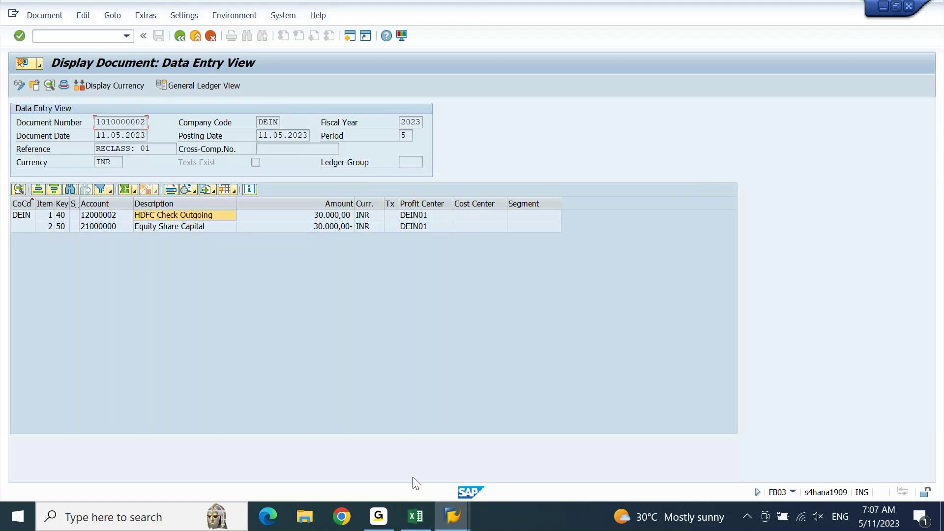
- Use the copied document number as the posting reference in company code DEIN with fiscal year 2023, and load its header data
{"action": "left_click", "coordinate": [453, 516]}
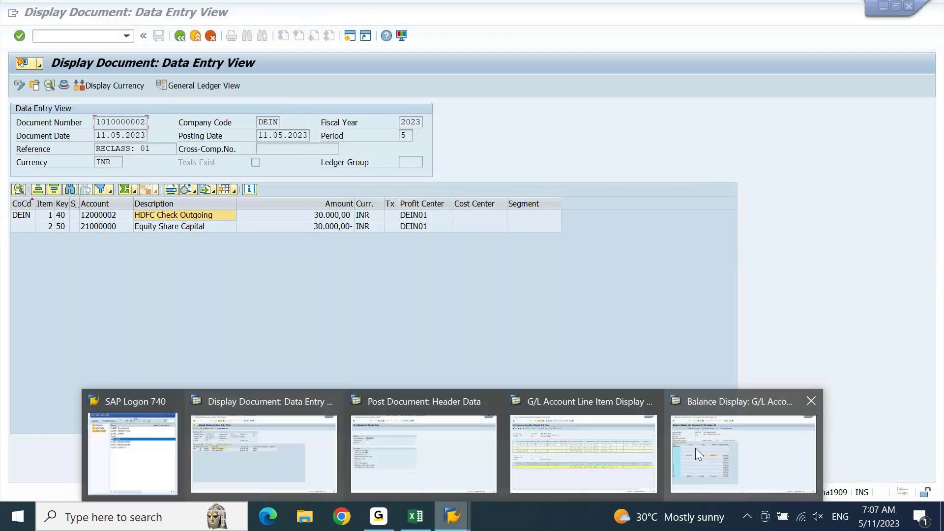
{"action": "left_click", "coordinate": [481, 438]}
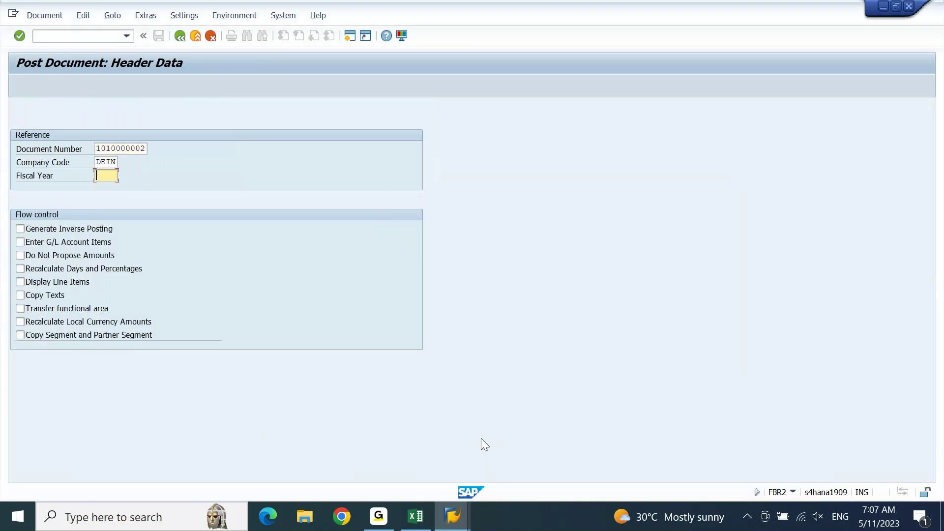
{"action": "type", "text": "2023"}
{"action": "left_click", "coordinate": [21, 36]}
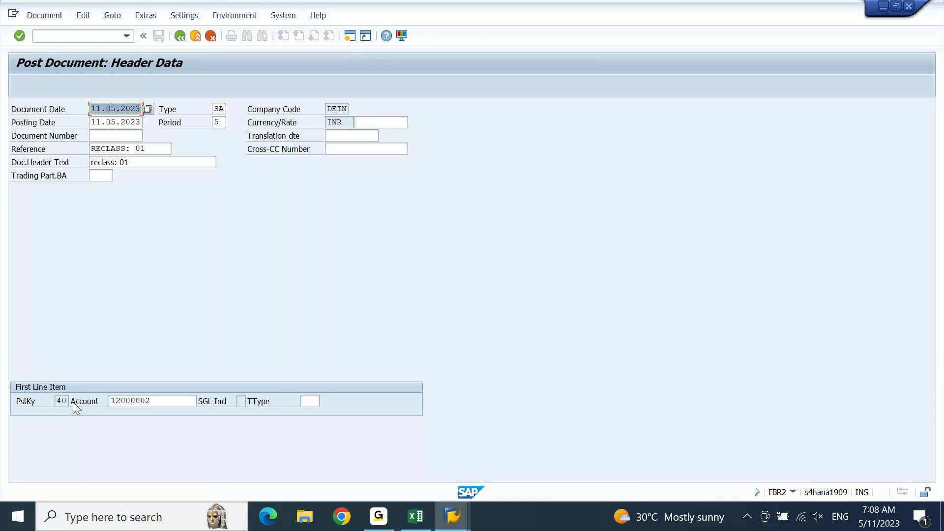
- Set the reference to RECLASS: 02 and the document header text to reclass: 02, and proceed to the document overview
{"action": "left_click", "coordinate": [155, 148]}
{"action": "key", "text": "BackSpace"}
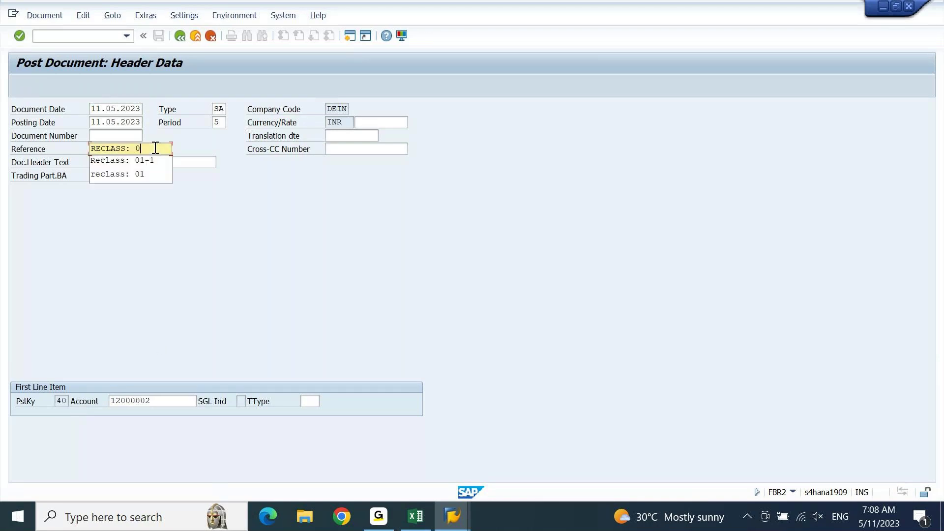
{"action": "type", "text": "2"}
{"action": "key", "text": "Tab"}
{"action": "key", "text": "BackSpace"}
{"action": "type", "text": "2"}
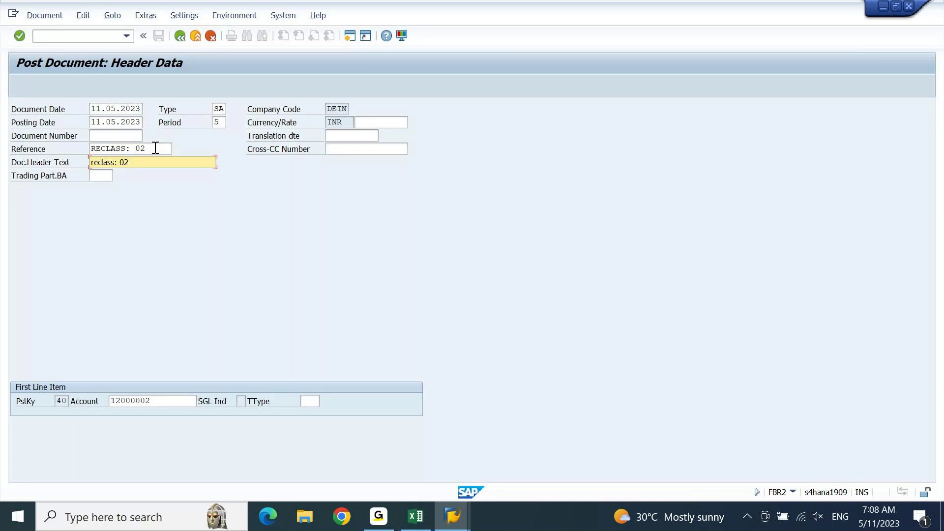
{"action": "key", "text": "Return"}
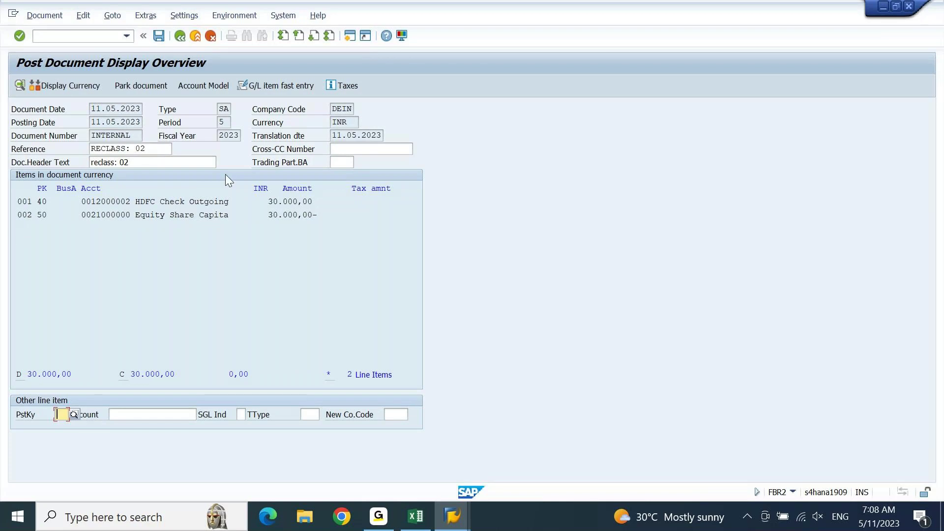
- Open the HDFC Check Outgoing debit item and set its text to "reclass 02"
{"action": "double_click", "coordinate": [214, 198]}
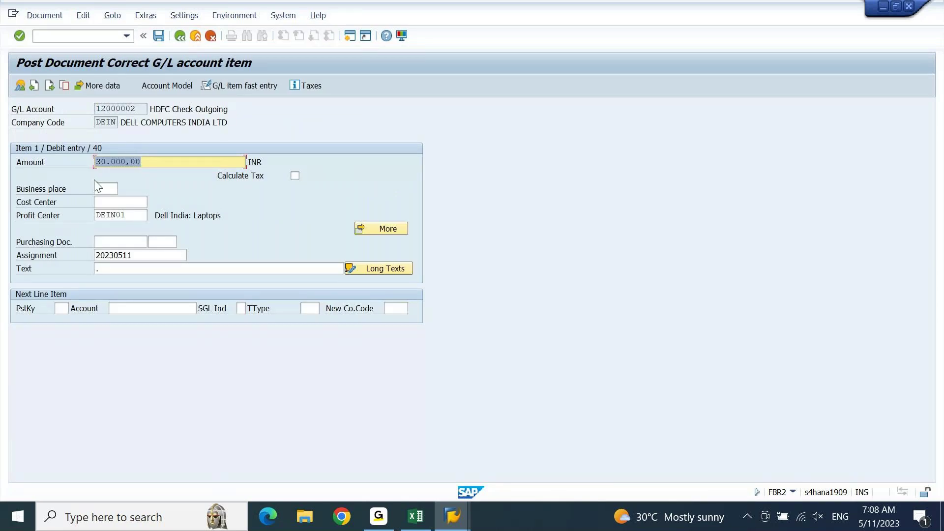
{"action": "left_click", "coordinate": [116, 268]}
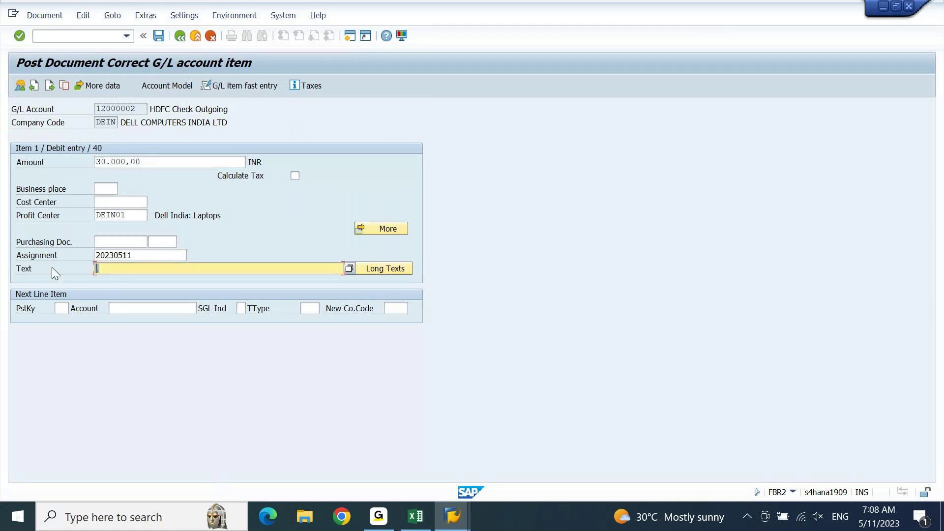
{"action": "type", "text": "re"}
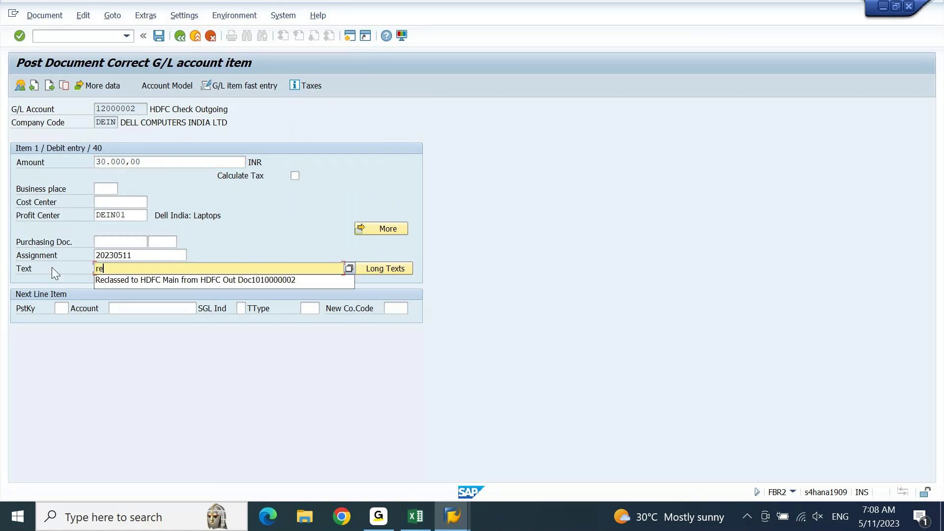
{"action": "type", "text": "class 02"}
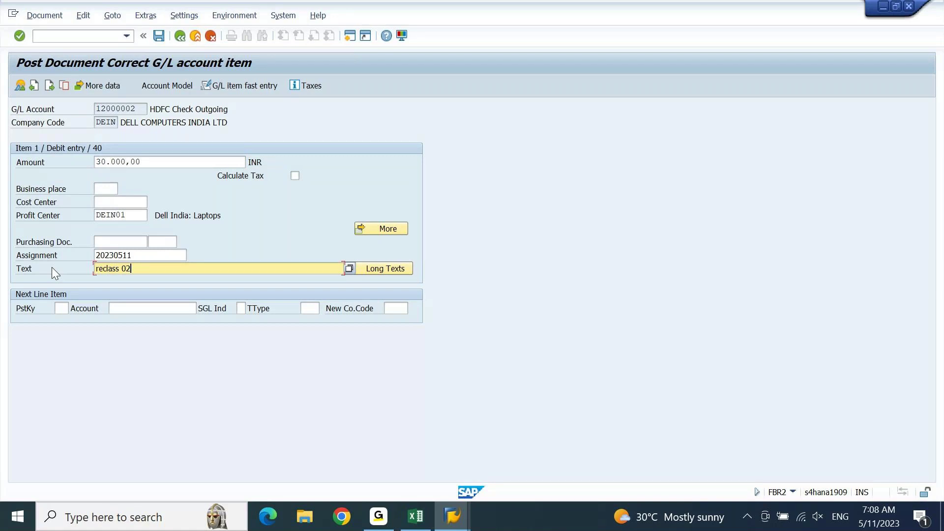
- Set the HDFC Check Outgoing item's amount to 20.000,00 INR, accept the group currency amount and return to the overview
{"action": "double_click", "coordinate": [101, 162]}
{"action": "type", "text": "20.000,00"}
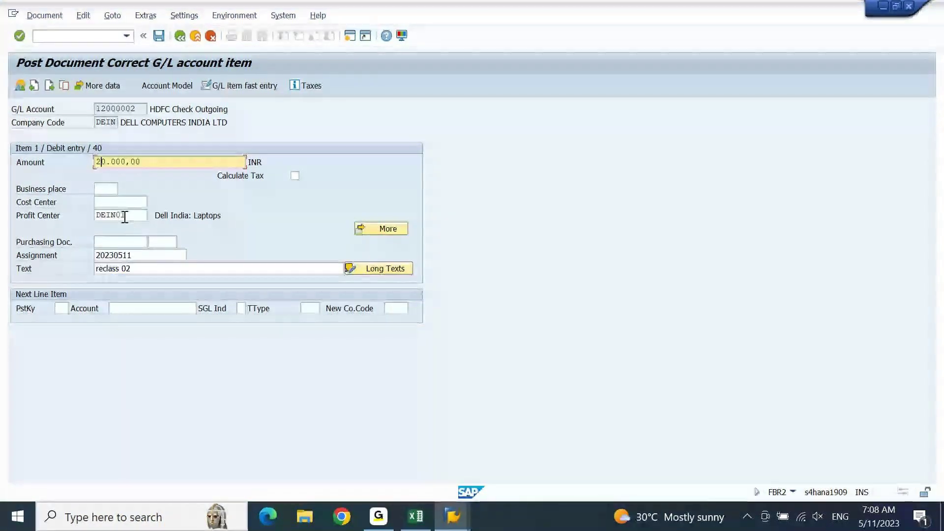
{"action": "left_click", "coordinate": [126, 217]}
{"action": "key", "text": "Return"}
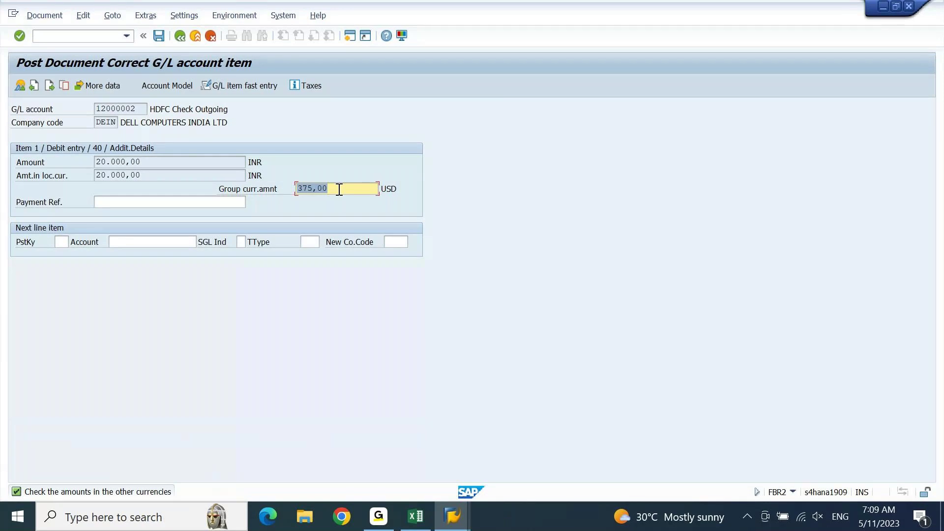
{"action": "key", "text": "Return"}
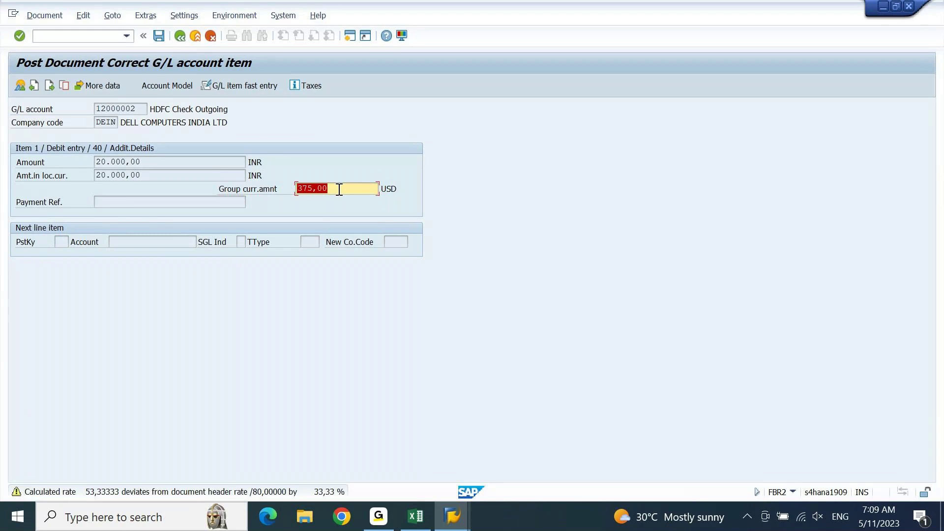
{"action": "key", "text": "Return"}
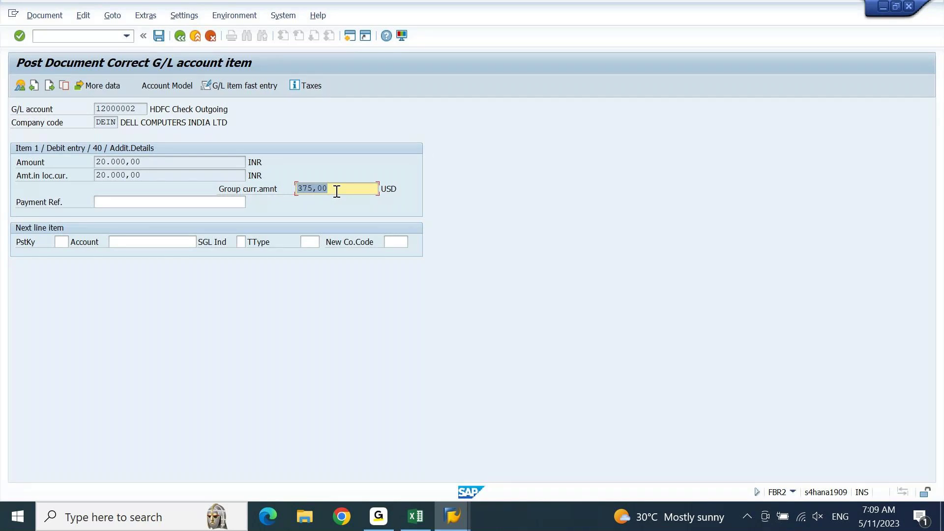
{"action": "key", "text": "Return"}
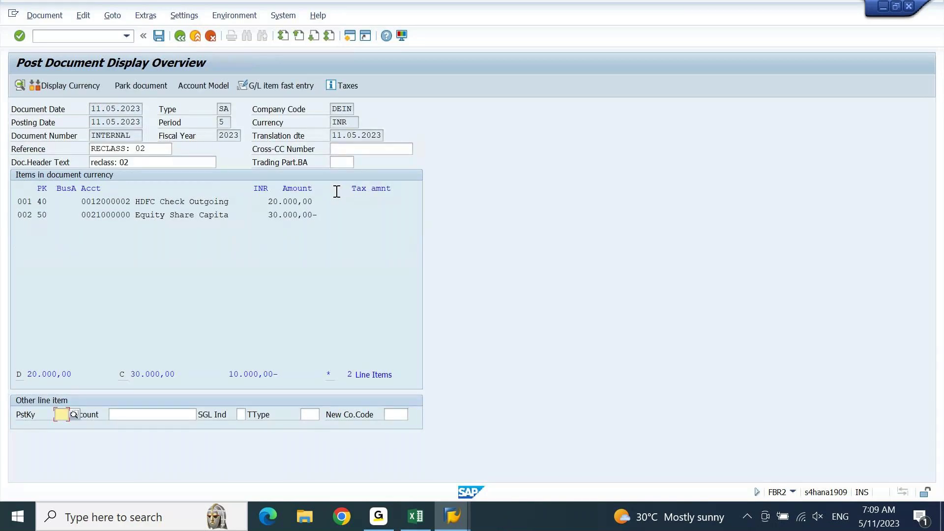
- Set the Equity Share Capital credit item's amount to 20.000,00 INR, accept the group currency amount and return to the overview
{"action": "double_click", "coordinate": [163, 217]}
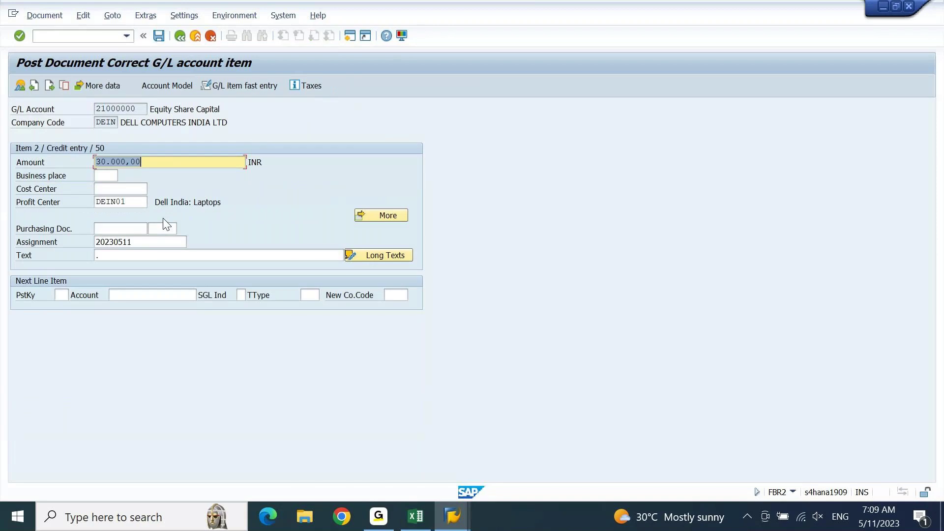
{"action": "type", "text": "20000"}
{"action": "key", "text": "Return"}
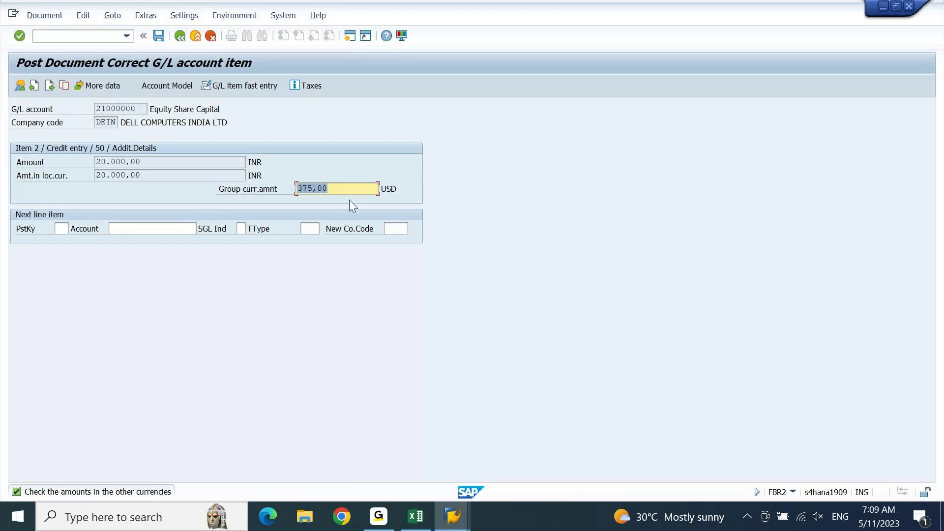
{"action": "key", "text": "Return"}
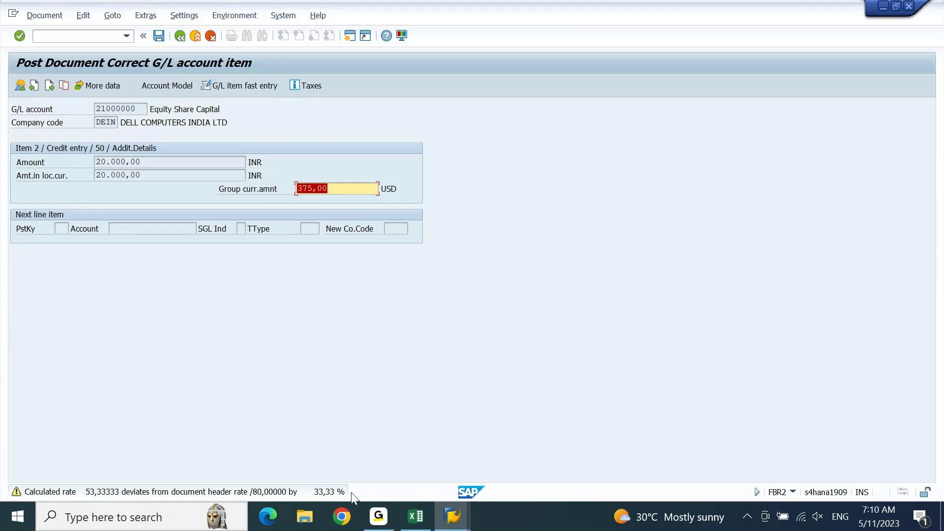
{"action": "key", "text": "Return"}
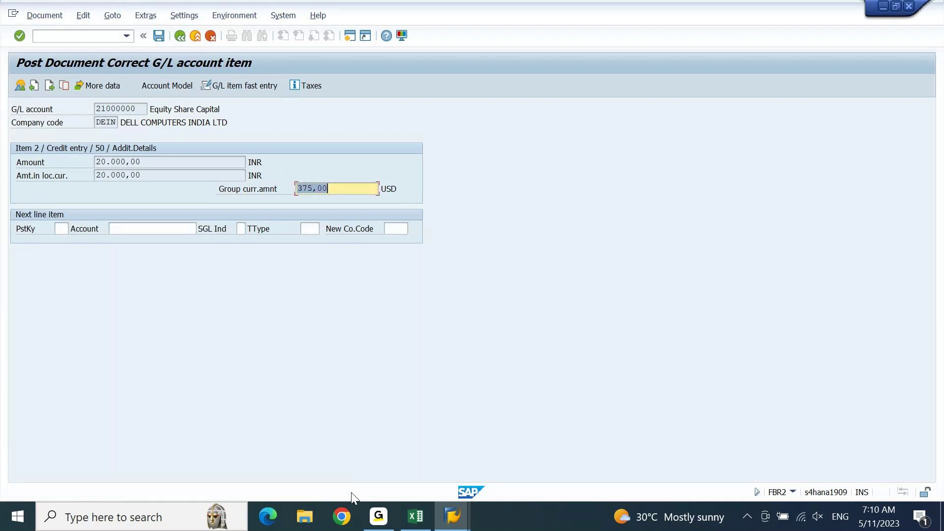
{"action": "left_click", "coordinate": [181, 39]}
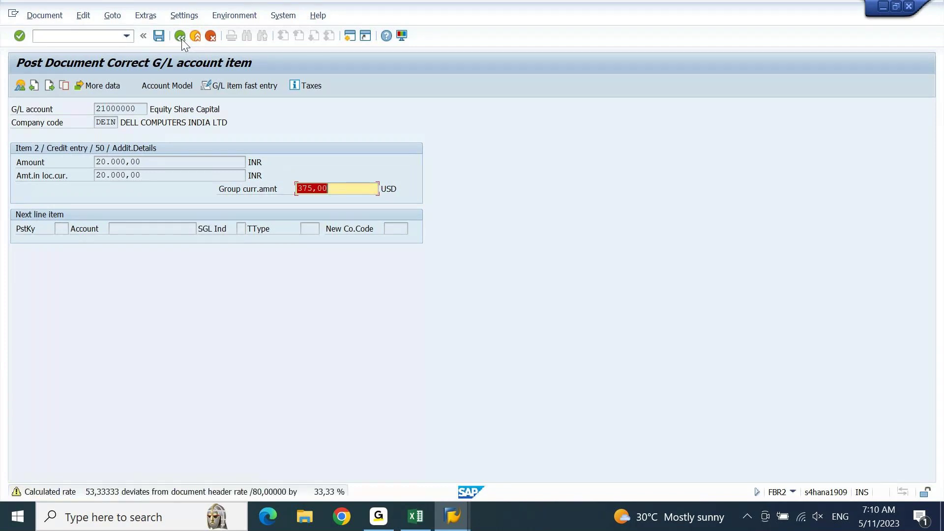
{"action": "left_click", "coordinate": [181, 39]}
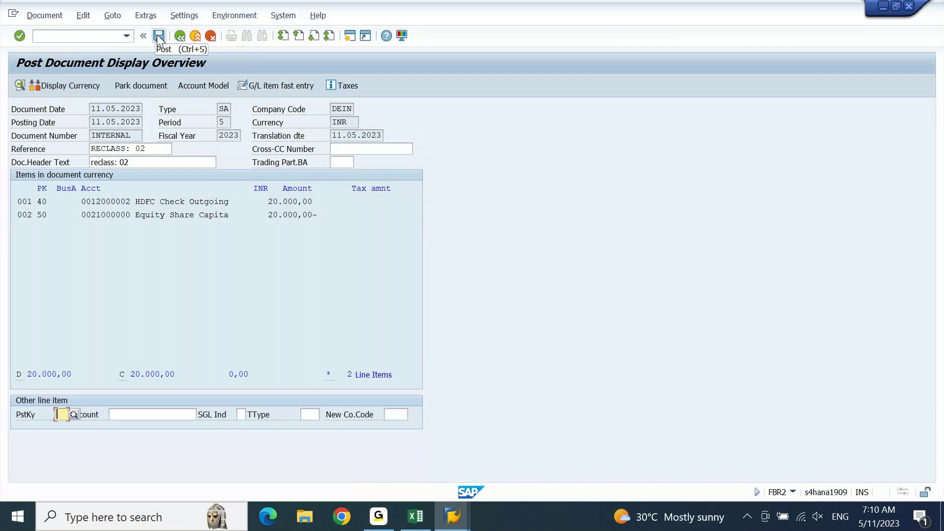
- Try to post the document, and examine the long text of the account determination error, including the account determination key
{"action": "left_click", "coordinate": [157, 34]}
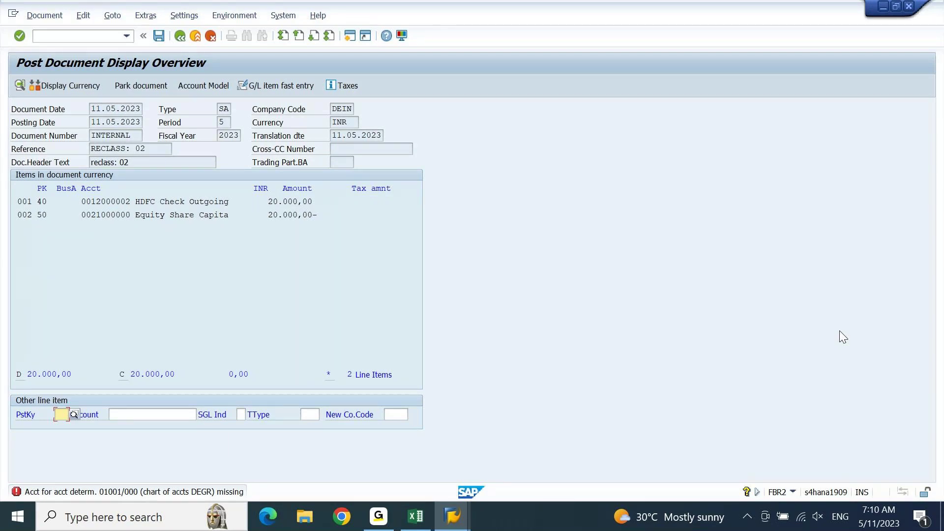
{"action": "left_click", "coordinate": [182, 492]}
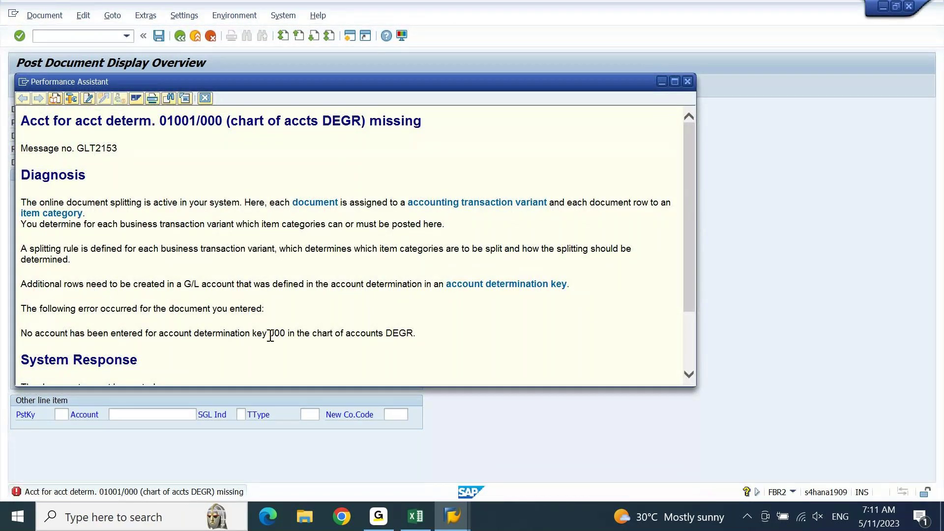
{"action": "left_click_drag", "start_coordinate": [269, 335], "coordinate": [286, 337]}
{"action": "left_click", "coordinate": [201, 123]}
{"action": "left_click_drag", "start_coordinate": [200, 123], "coordinate": [224, 127]}
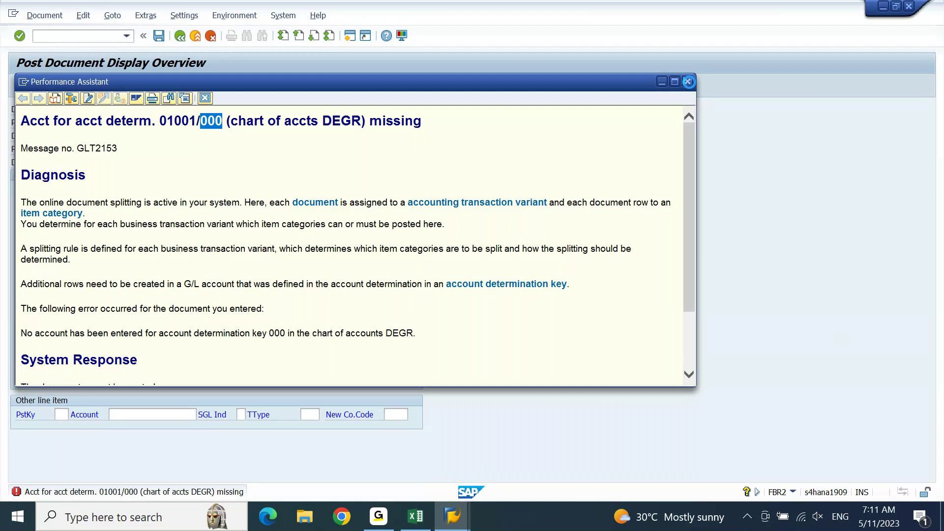
{"action": "left_click", "coordinate": [688, 82]}
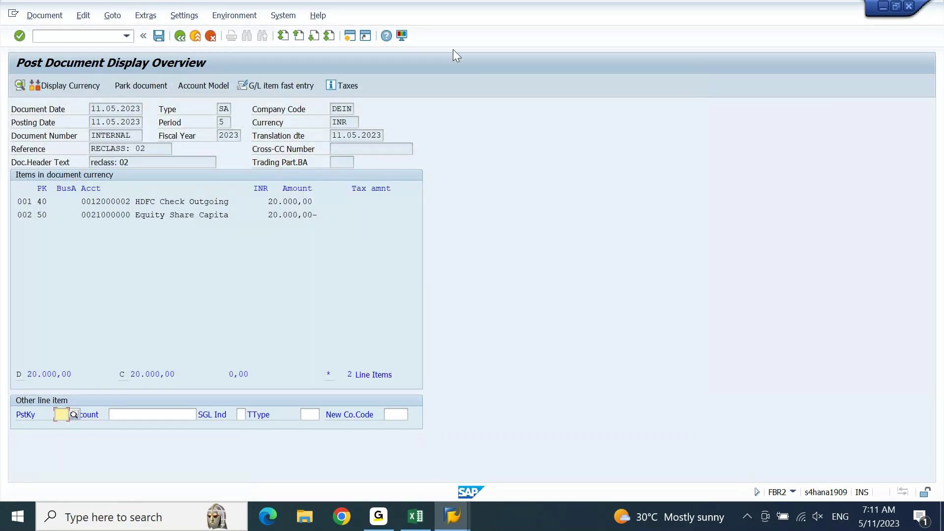
- Try to simulate the document in the general ledger view, and look through the runtime error description
{"action": "left_click", "coordinate": [44, 16]}
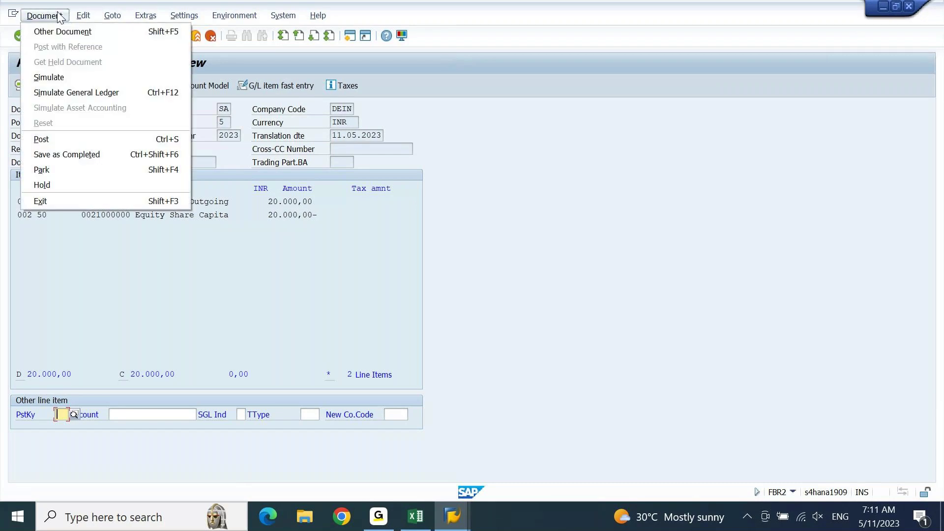
{"action": "left_click", "coordinate": [72, 92]}
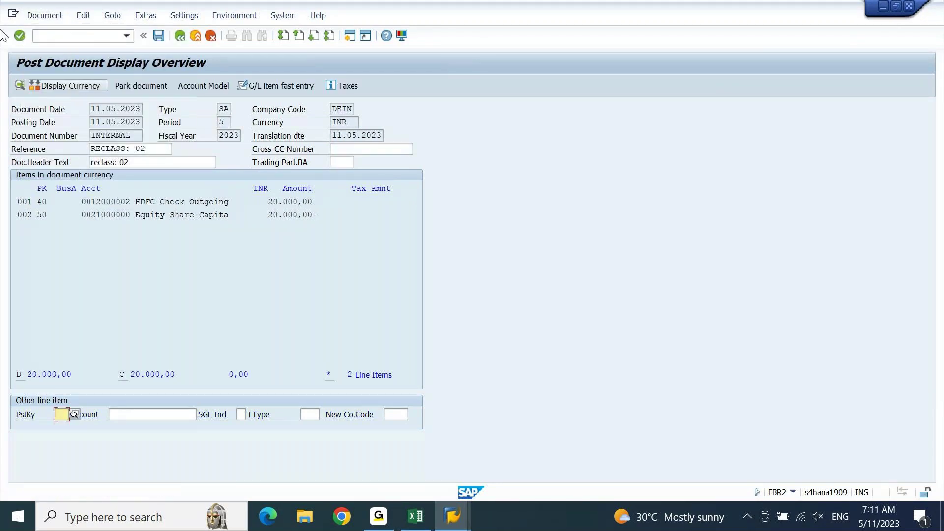
{"action": "left_click", "coordinate": [33, 17]}
{"action": "left_click", "coordinate": [48, 91]}
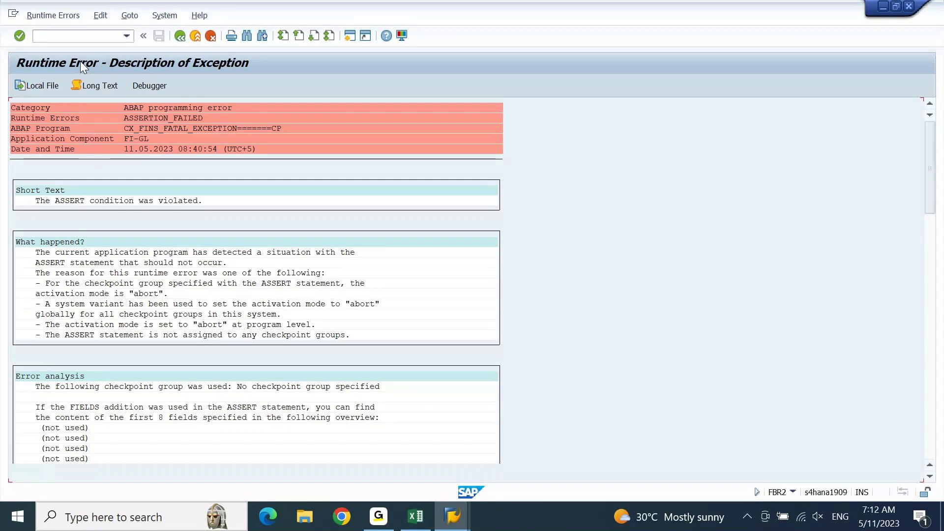
{"action": "scroll", "coordinate": [81, 61], "scroll_direction": "down", "scroll_amount": 15}
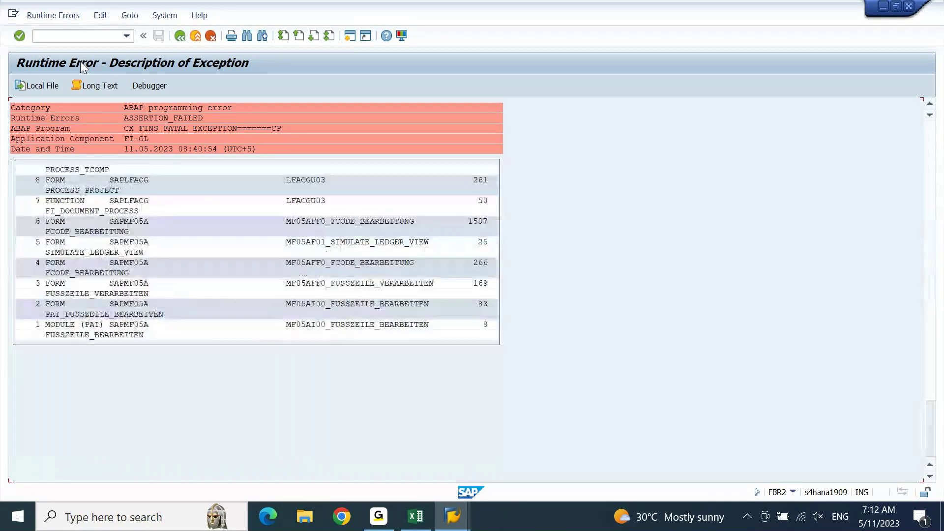
{"action": "scroll", "coordinate": [81, 61], "scroll_direction": "up", "scroll_amount": 5}
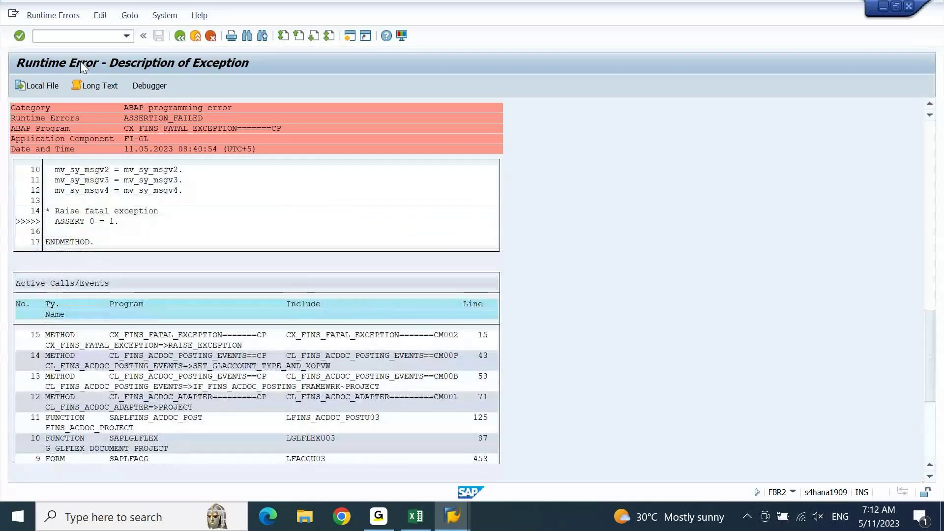
{"action": "scroll", "coordinate": [81, 61], "scroll_direction": "up", "scroll_amount": 5}
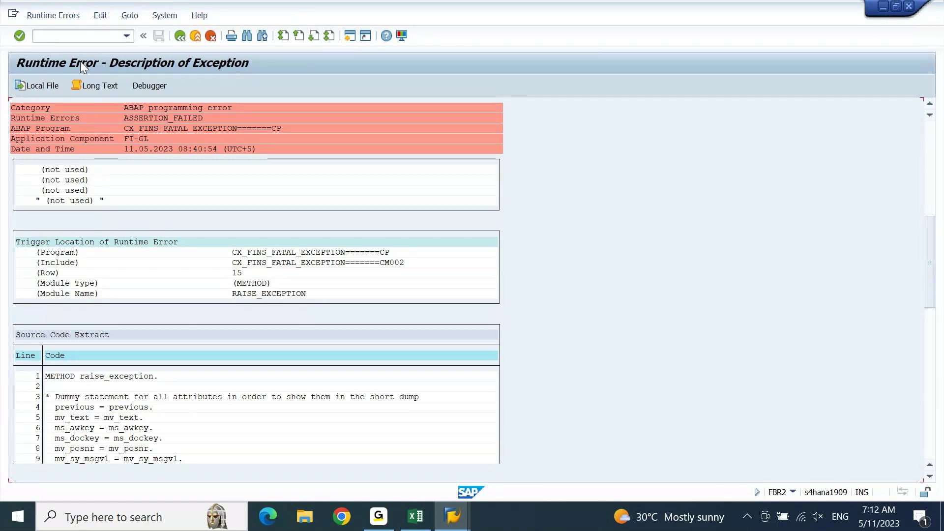
- Leave the runtime error report, restart G/L account posting with F-02 and open Post with Reference
{"action": "key", "text": "F3"}
{"action": "key", "text": "Down"}
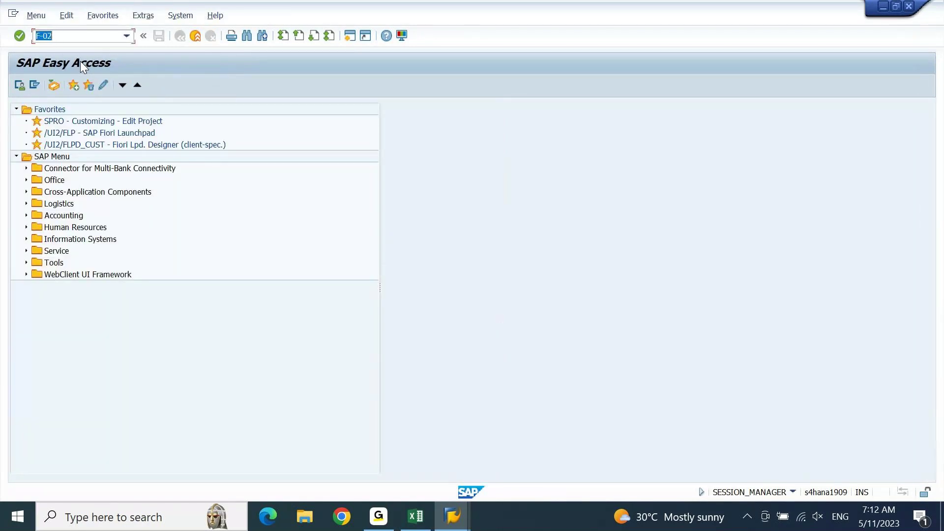
{"action": "key", "text": "Return"}
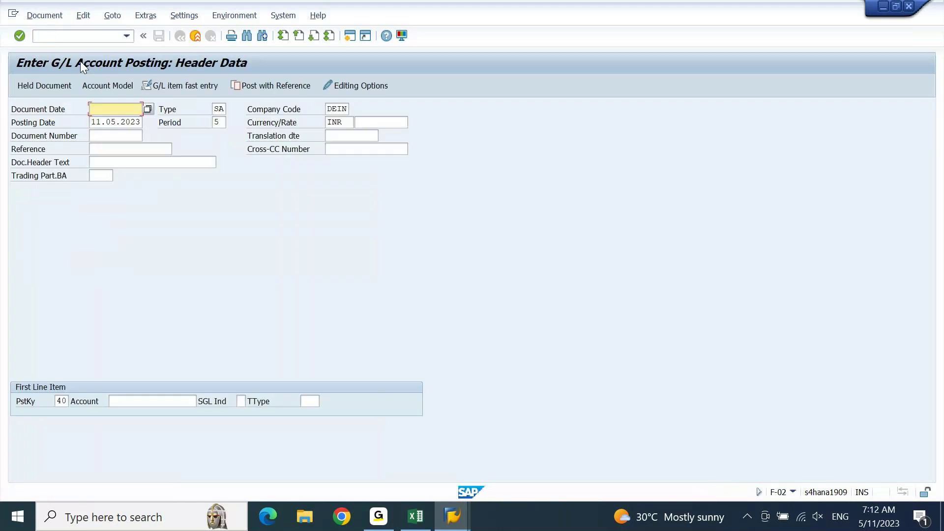
{"action": "left_click", "coordinate": [256, 85]}
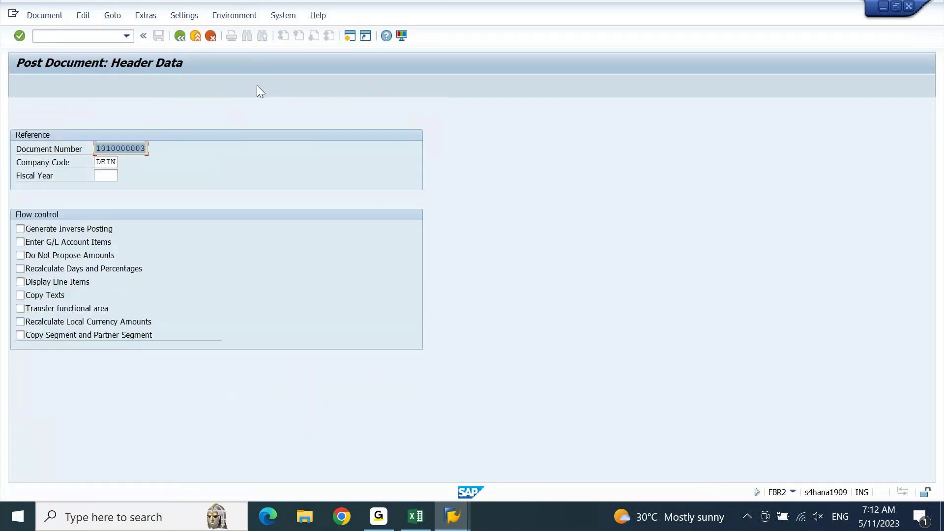
{"action": "key", "text": "BackSpace"}
{"action": "key", "text": "Down"}
{"action": "key", "text": "Return"}
{"action": "key", "text": "Tab"}
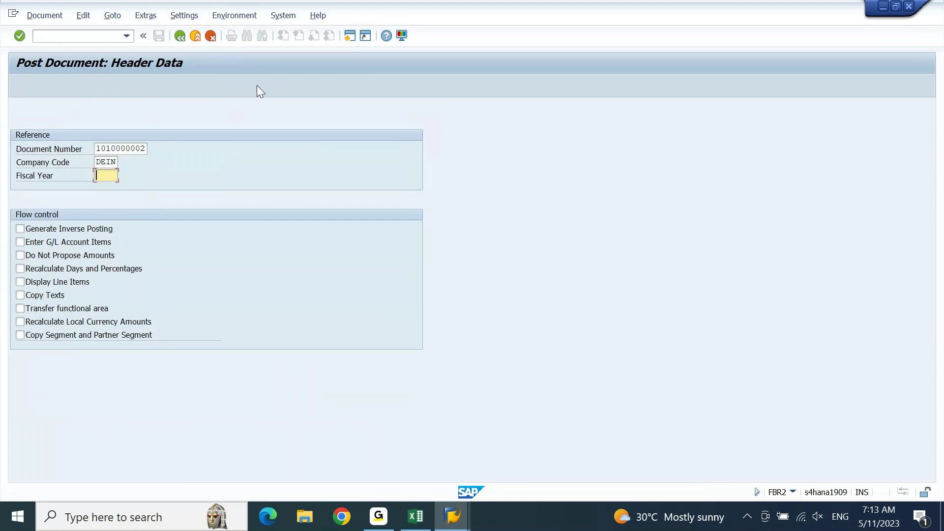
{"action": "key", "text": "Down"}
{"action": "key", "text": "Return"}
{"action": "key", "text": "Tab"}
{"action": "key", "text": "Return"}
- Set the reference to RECLASS: 02 and the document header text to reclass: 02, and proceed to the document overview
{"action": "key", "text": "Down"}
{"action": "key", "text": "Down"}
{"action": "key", "text": "Down"}
{"action": "key", "text": "End"}
{"action": "key", "text": "BackSpace"}
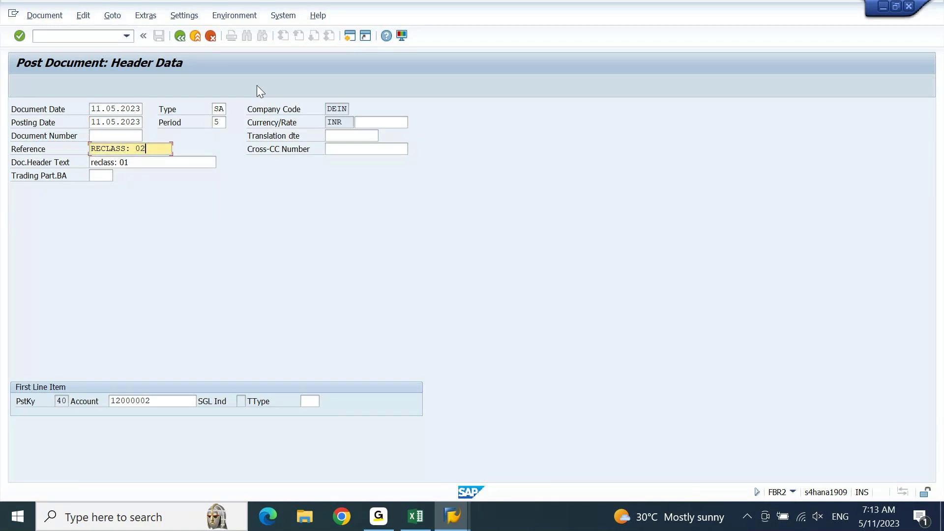
{"action": "type", "text": "2"}
{"action": "key", "text": "Down"}
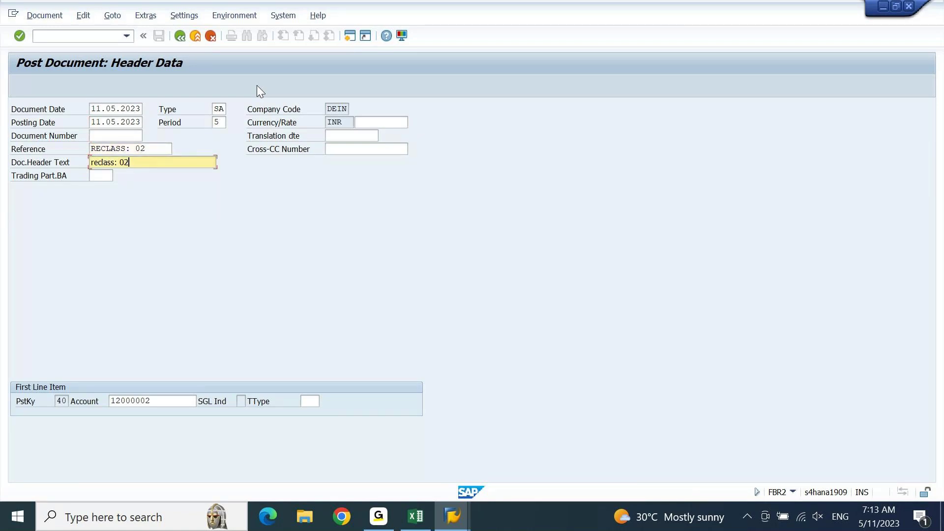
{"action": "key", "text": "Return"}
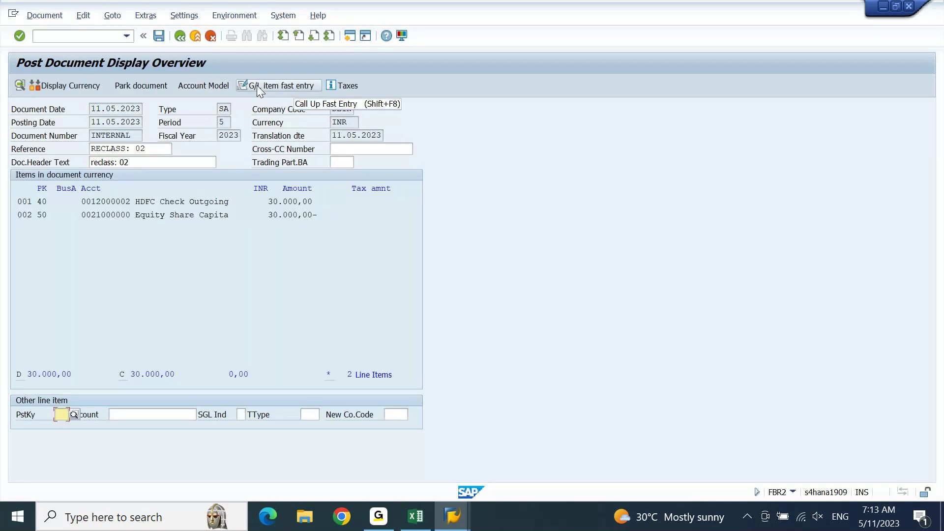
- Set the HDFC Check Outgoing debit item's amount to 20.000,00 INR, accept its group currency amount and go to the next item
{"action": "double_click", "coordinate": [149, 202]}
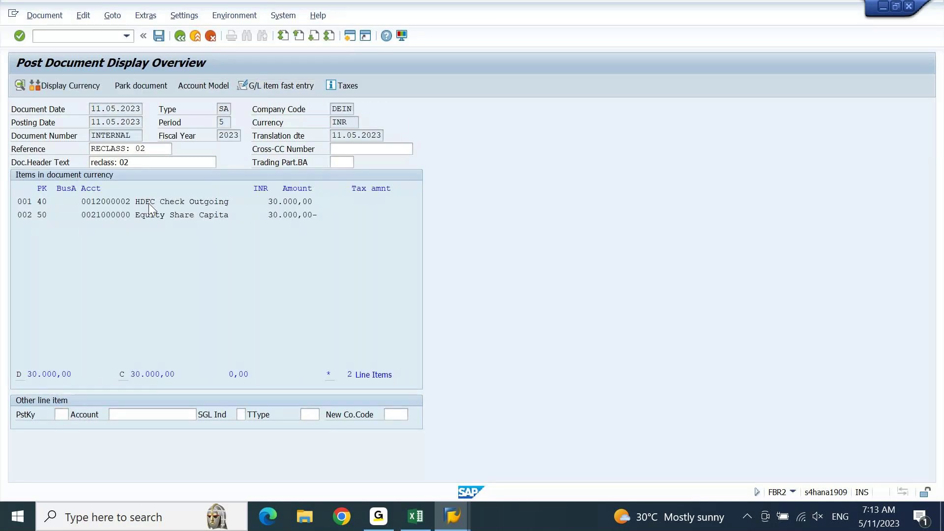
{"action": "type", "text": "20.000,00"}
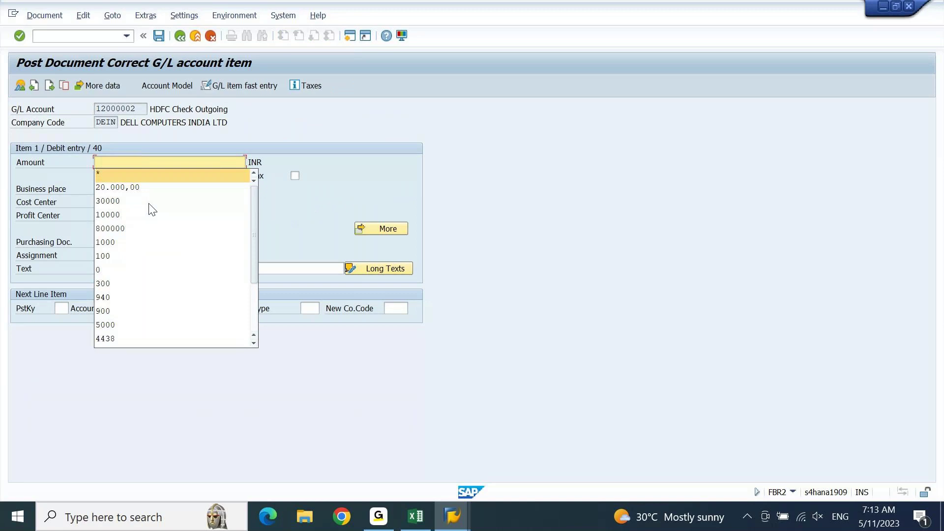
{"action": "left_click", "coordinate": [149, 202]}
{"action": "key", "text": "Tab"}
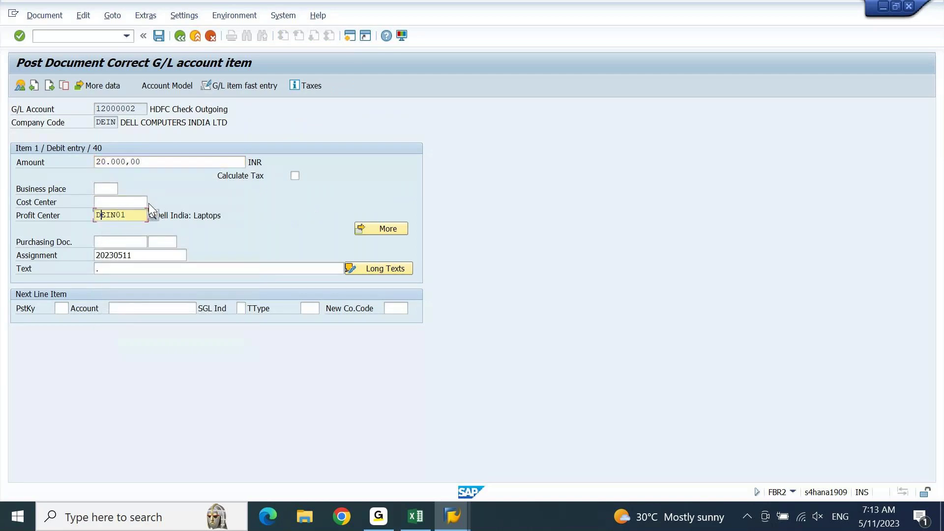
{"action": "key", "text": "Right"}
{"action": "key", "text": "Delete"}
{"action": "type", "text": "2"}
{"action": "key", "text": "Return"}
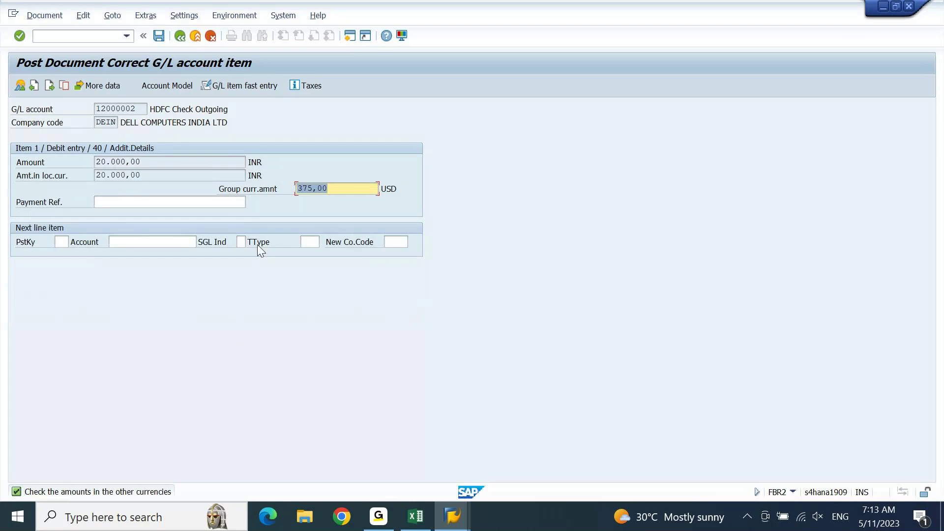
{"action": "key", "text": "Return"}
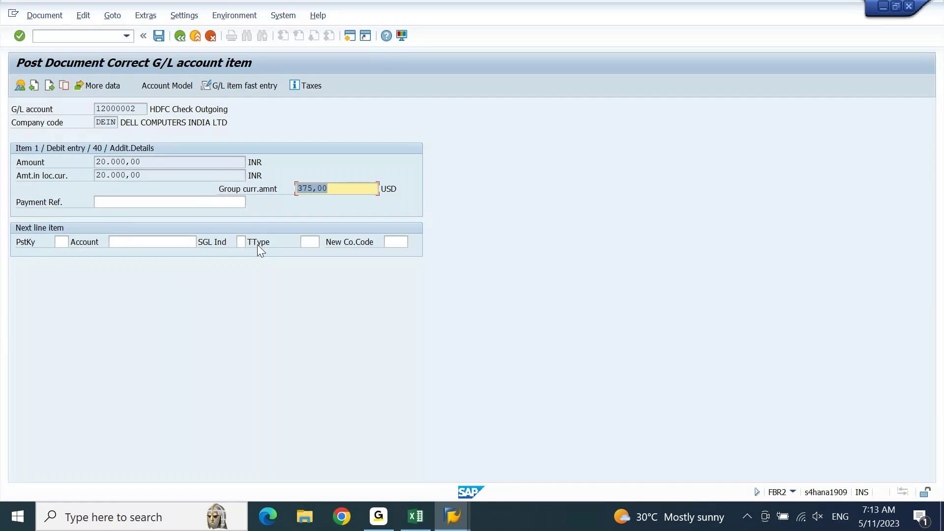
{"action": "left_click", "coordinate": [185, 38]}
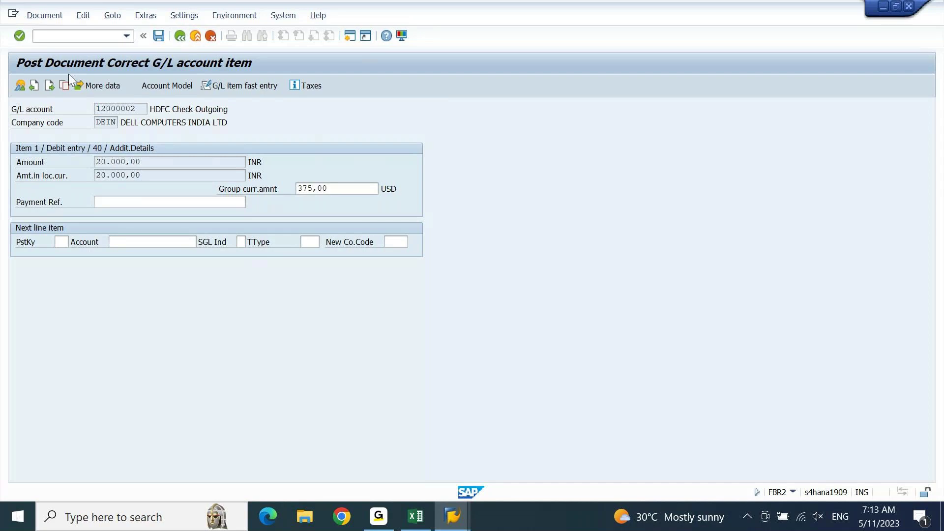
{"action": "left_click", "coordinate": [53, 88]}
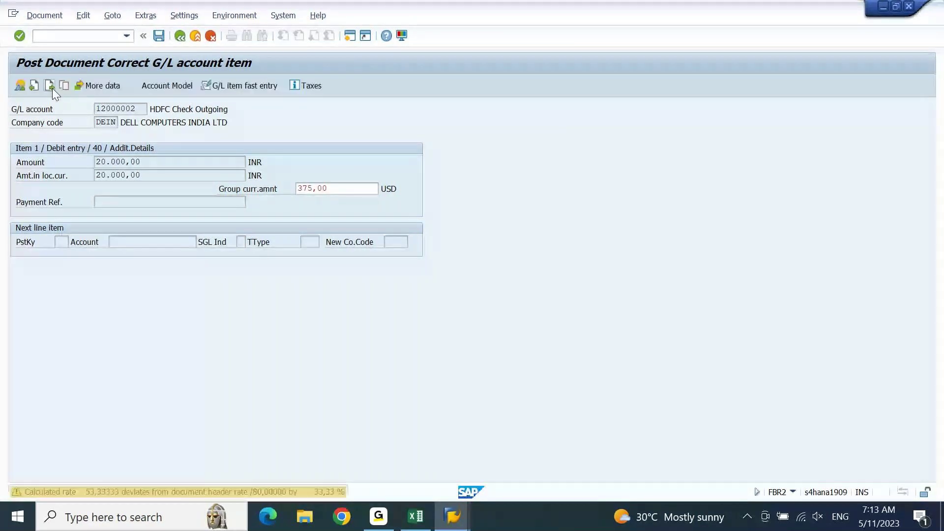
{"action": "left_click", "coordinate": [52, 88]}
- Enter * as the Equity Share Capital credit item's amount, accept the group currency amount and return to the item's main data
{"action": "type", "text": "*"}
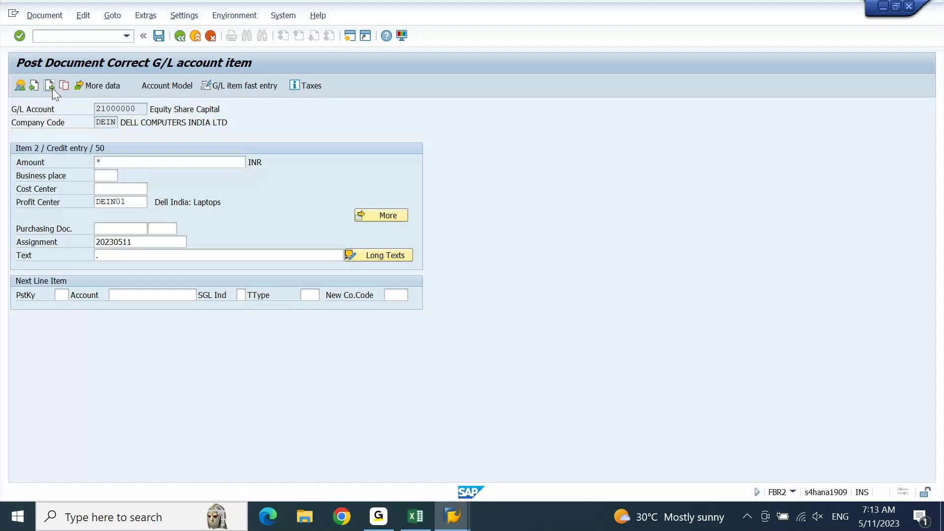
{"action": "left_click", "coordinate": [52, 87]}
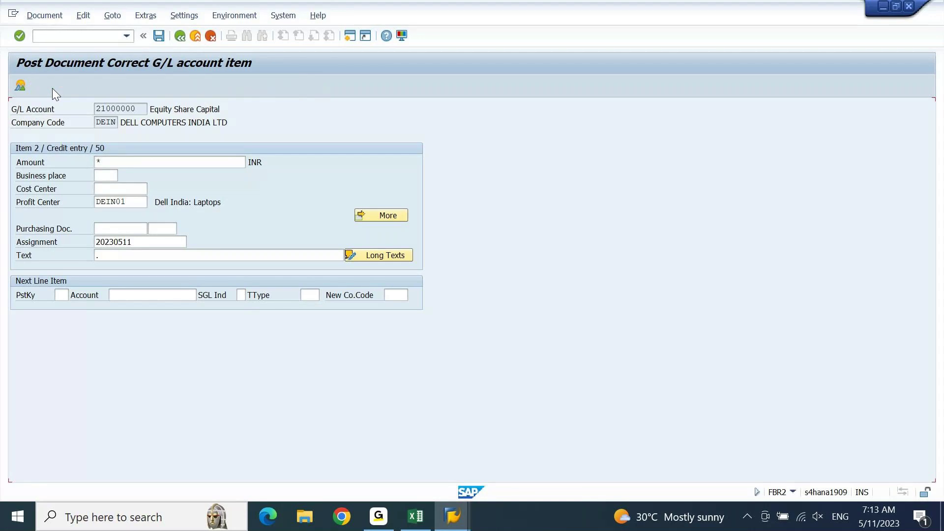
{"action": "key", "text": "Return"}
{"action": "key", "text": "Return"}
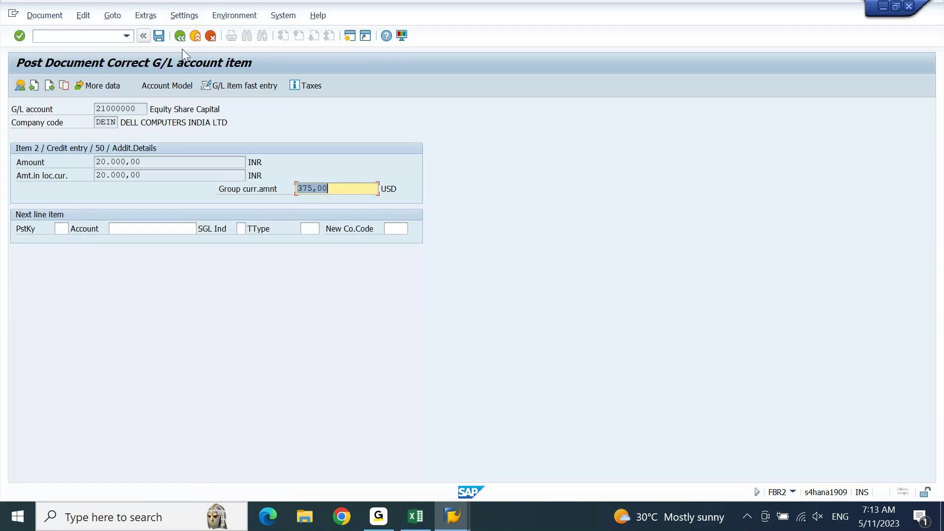
{"action": "left_click", "coordinate": [99, 84]}
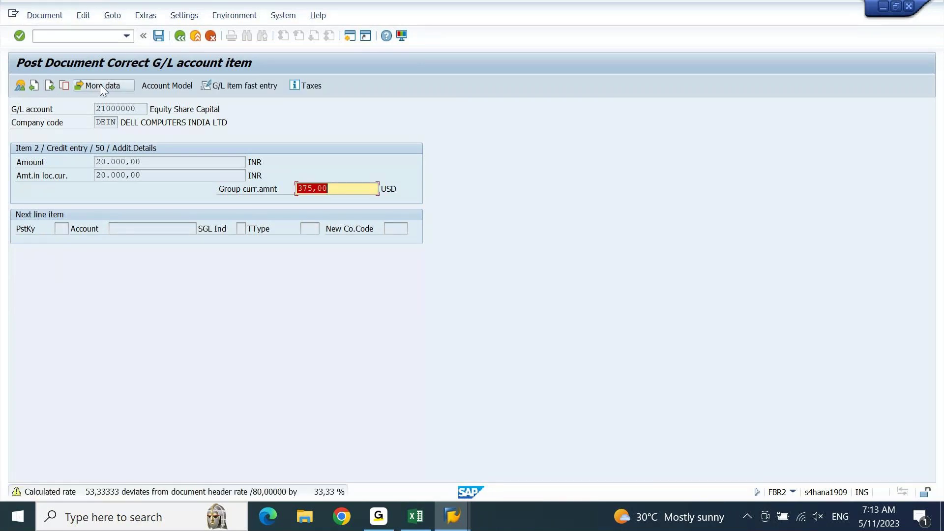
{"action": "key", "text": "Return"}
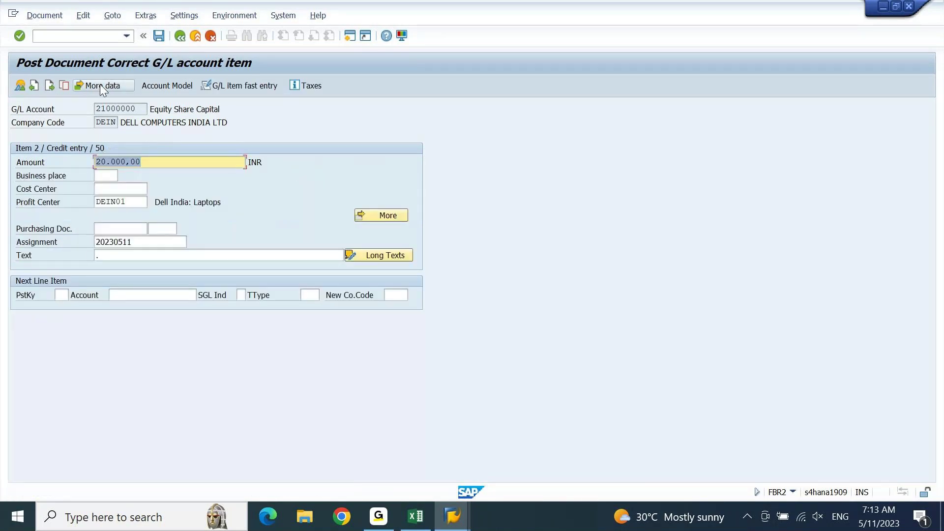
- Check the account names and profit centers of the credit and debit items, and check the debit and credit totals in the document overview
{"action": "left_click_drag", "start_coordinate": [149, 109], "coordinate": [231, 112]}
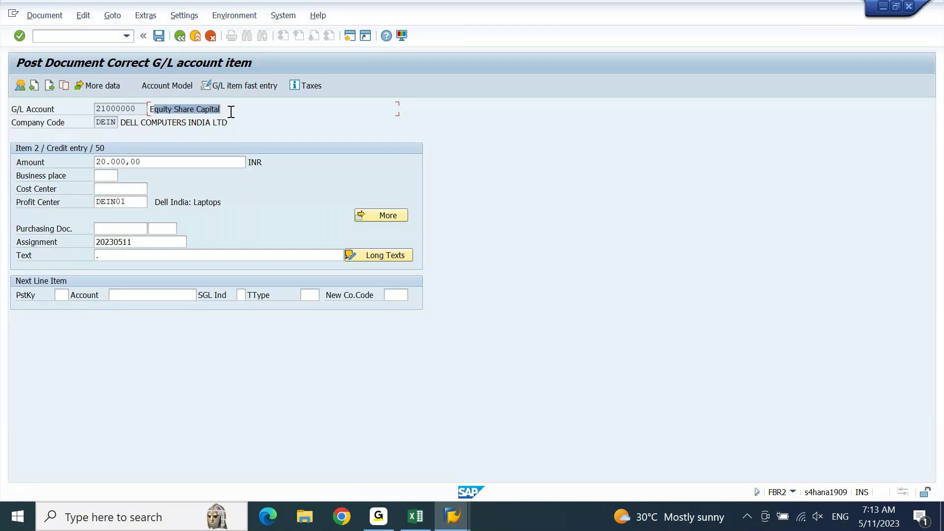
{"action": "left_click_drag", "start_coordinate": [154, 202], "coordinate": [212, 208]}
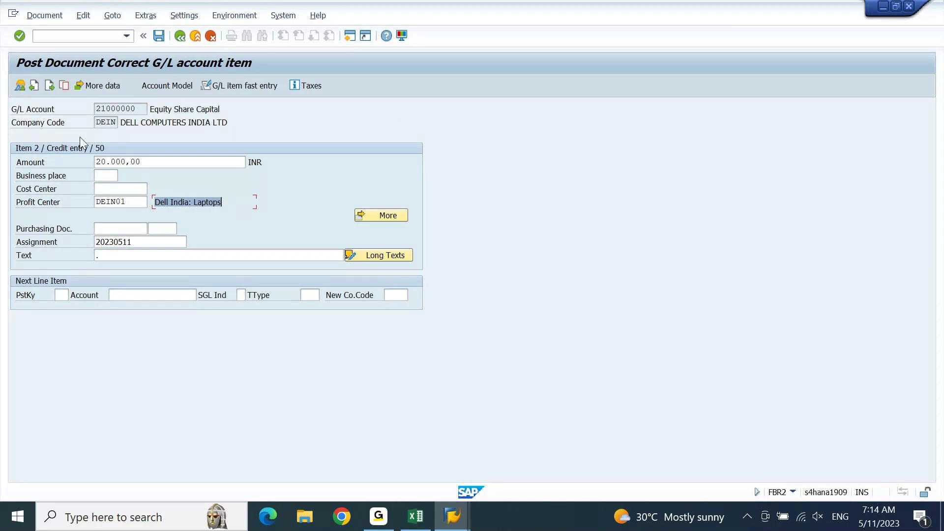
{"action": "left_click", "coordinate": [38, 87]}
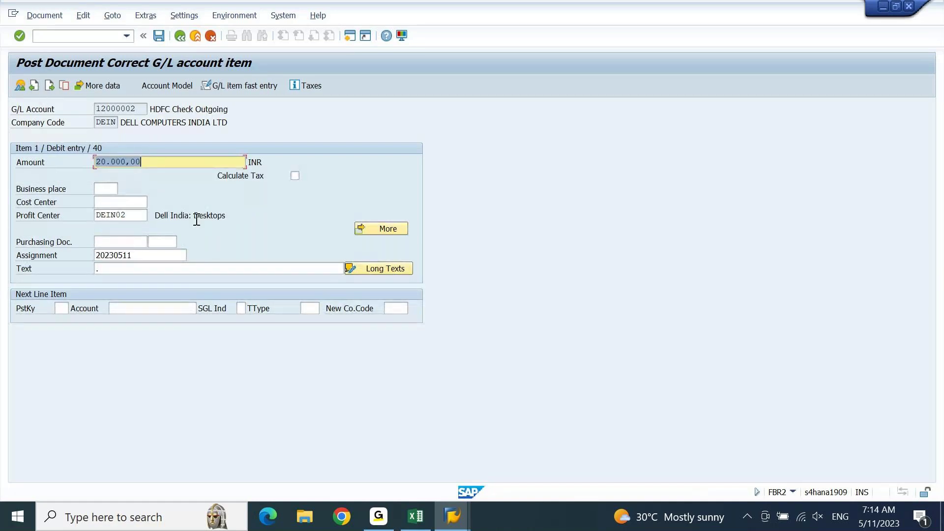
{"action": "left_click_drag", "start_coordinate": [192, 217], "coordinate": [226, 217]}
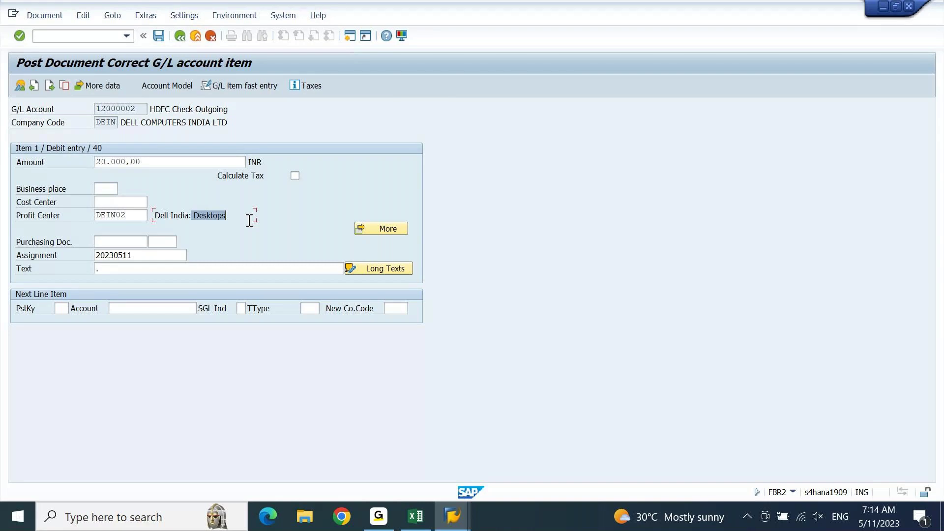
{"action": "left_click", "coordinate": [18, 90]}
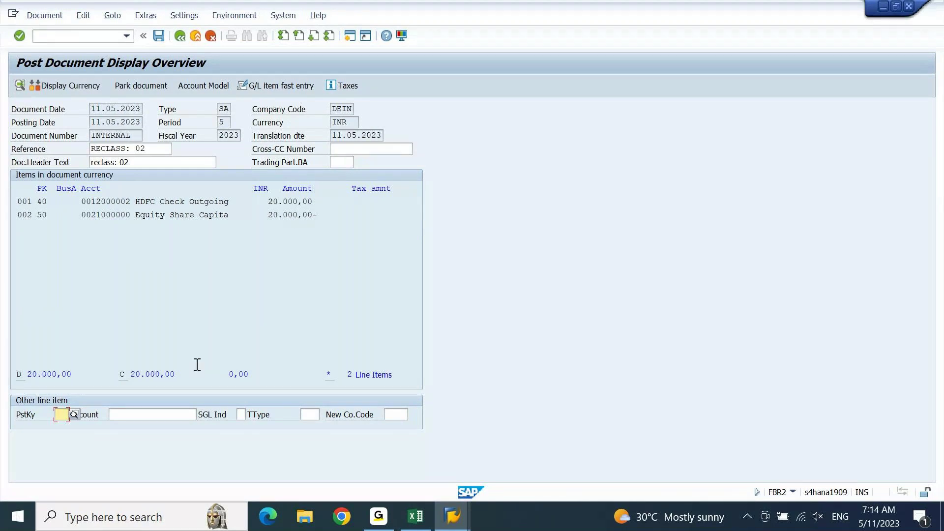
{"action": "left_click_drag", "start_coordinate": [226, 376], "coordinate": [254, 374]}
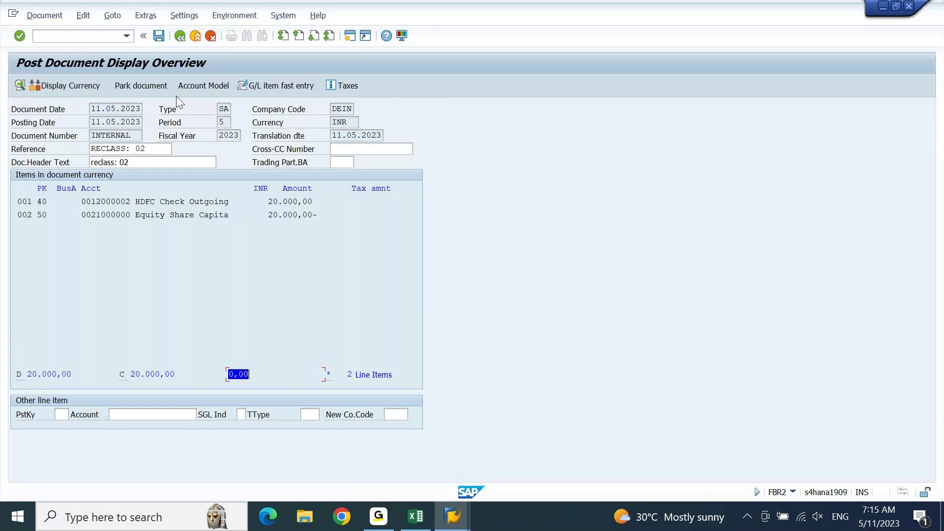
- Simulate the document and try to post it
{"action": "left_click", "coordinate": [43, 18]}
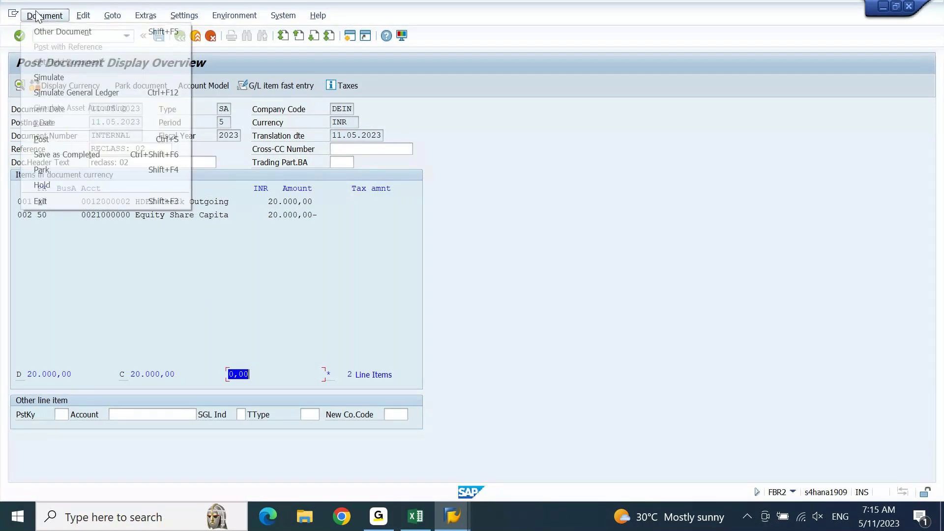
{"action": "left_click", "coordinate": [41, 78]}
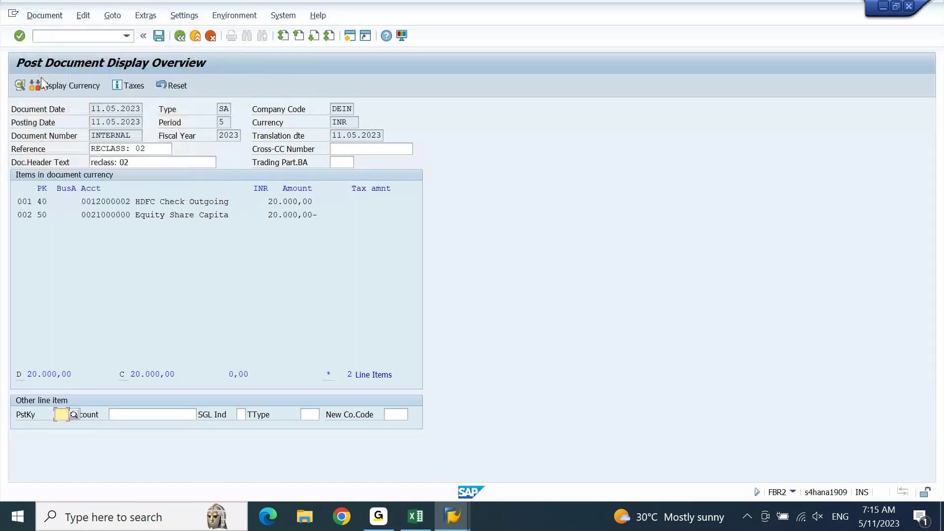
{"action": "left_click", "coordinate": [158, 35]}
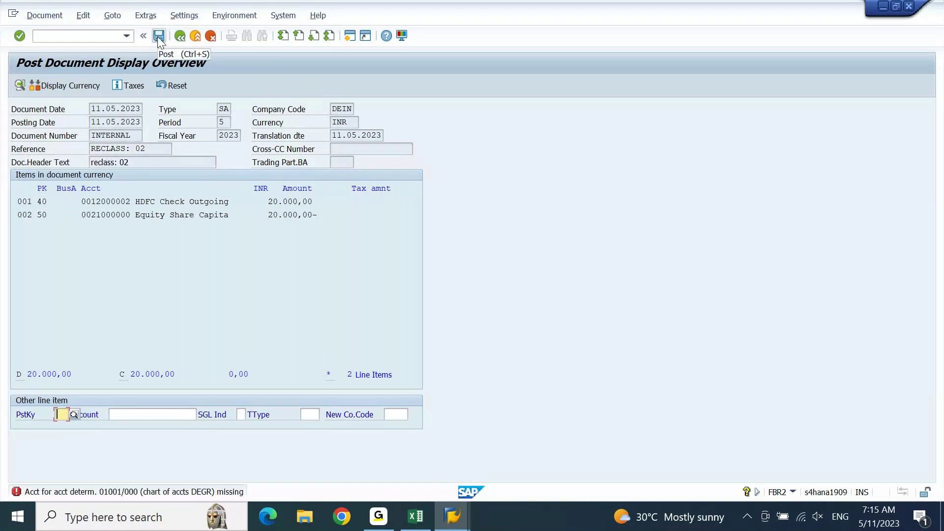
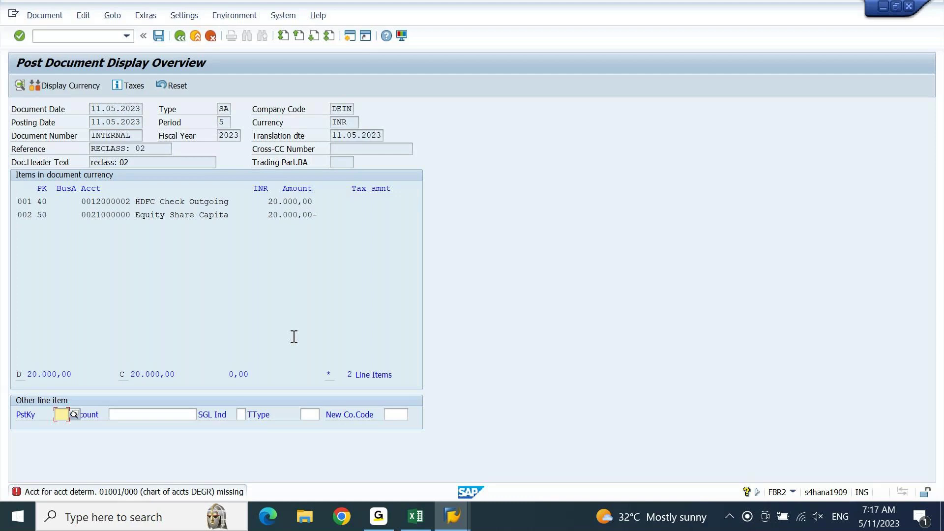
- Open the Equity Share Capital credit item, enter * as its amount and set its profit center to DEIN02
{"action": "left_click_drag", "start_coordinate": [269, 201], "coordinate": [323, 201]}
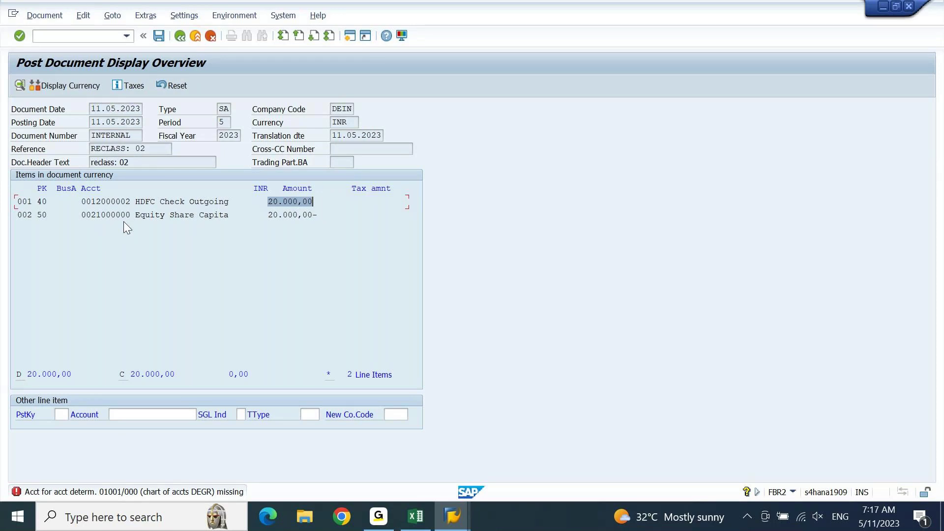
{"action": "left_click_drag", "start_coordinate": [273, 215], "coordinate": [314, 218]}
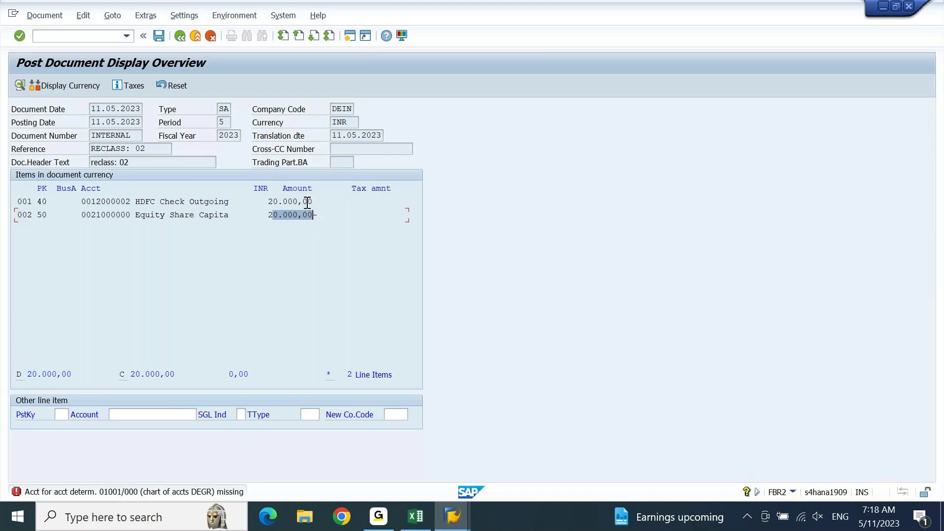
{"action": "double_click", "coordinate": [305, 202]}
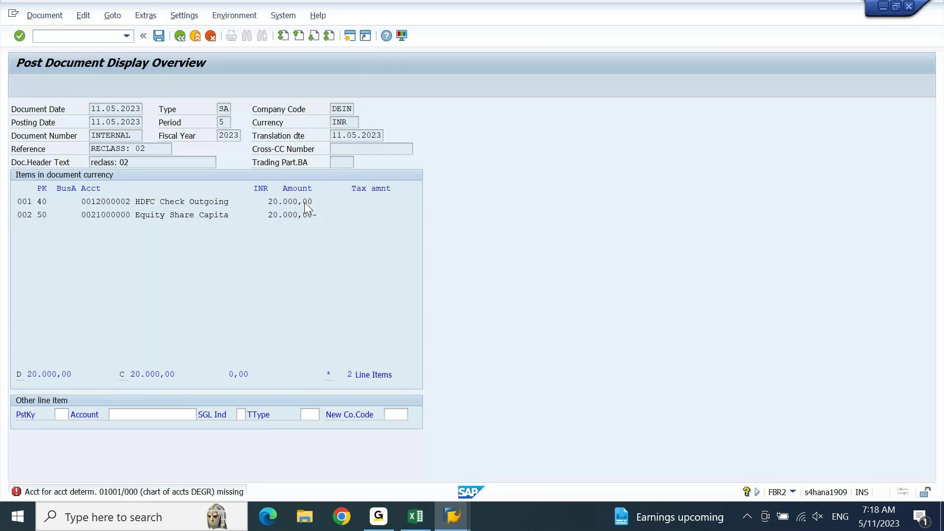
{"action": "double_click", "coordinate": [280, 214]}
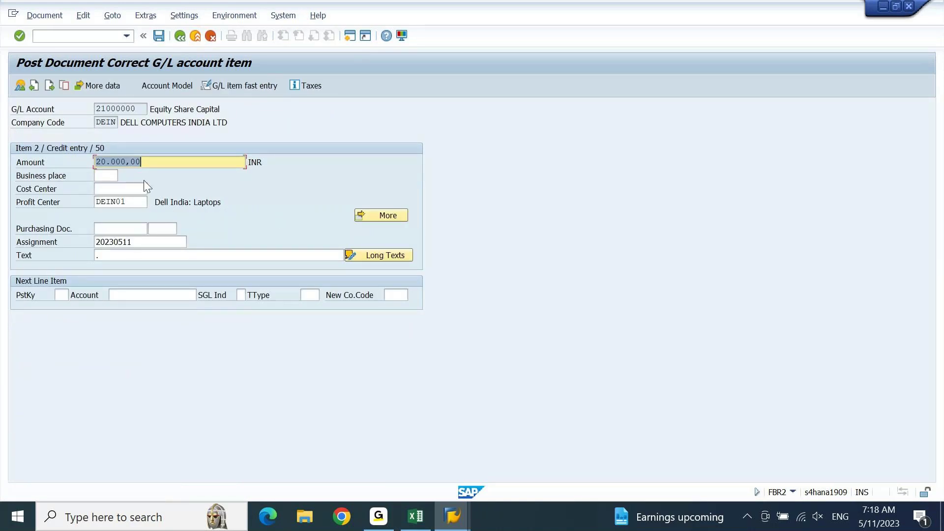
{"action": "type", "text": "*"}
{"action": "left_click", "coordinate": [141, 180]}
{"action": "key", "text": "Down"}
{"action": "key", "text": "Down"}
{"action": "key", "text": "Down"}
{"action": "key", "text": "BackSpace"}
{"action": "type", "text": "2"}
{"action": "key", "text": "Return"}
- Simulate the corrected document and run the general ledger simulation for it
{"action": "left_click", "coordinate": [32, 16]}
{"action": "left_click", "coordinate": [45, 76]}
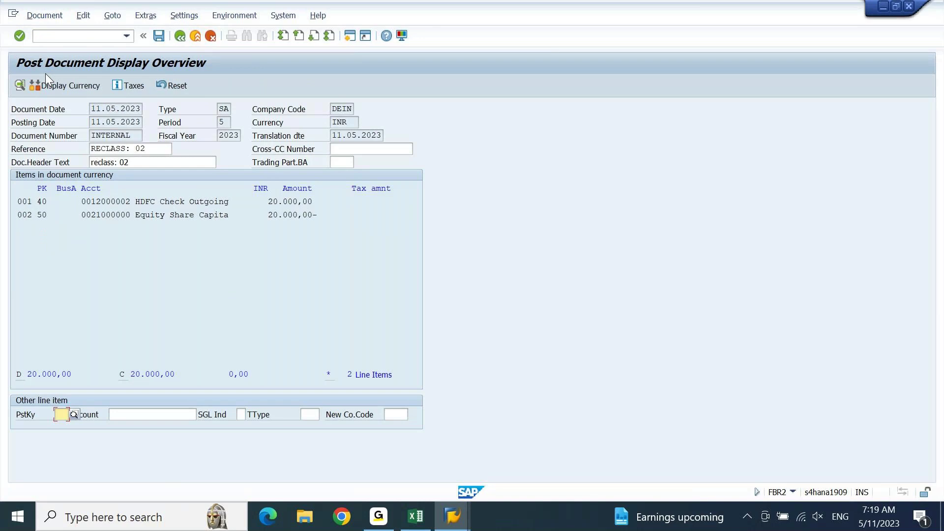
{"action": "left_click", "coordinate": [56, 16]}
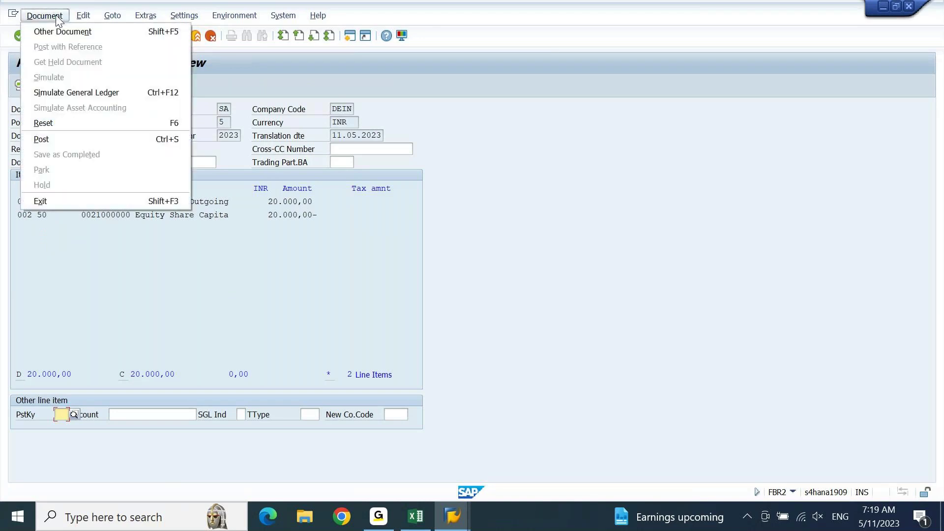
{"action": "left_click", "coordinate": [60, 90]}
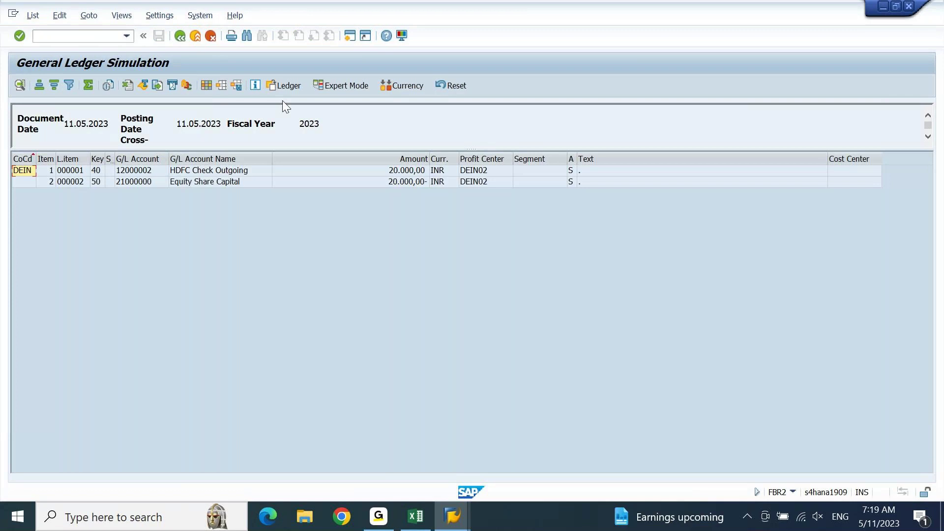
- Apply another saved layout to the general ledger simulation and examine the amounts, accounts and currency of both items
{"action": "left_click", "coordinate": [222, 85]}
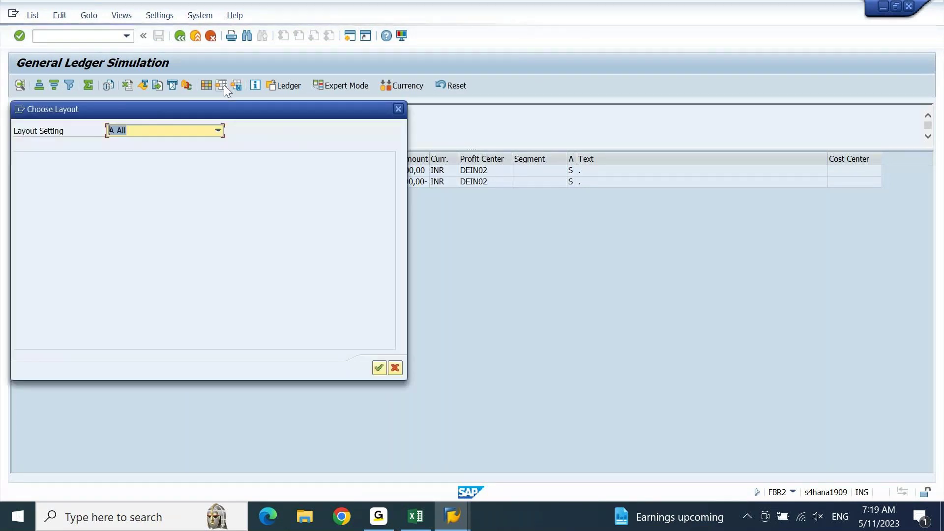
{"action": "double_click", "coordinate": [39, 170]}
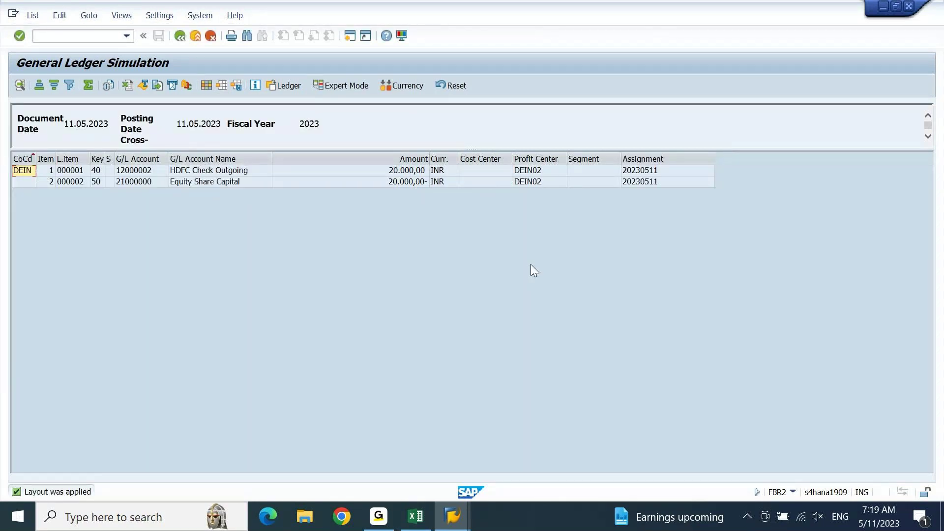
{"action": "left_click", "coordinate": [406, 159]}
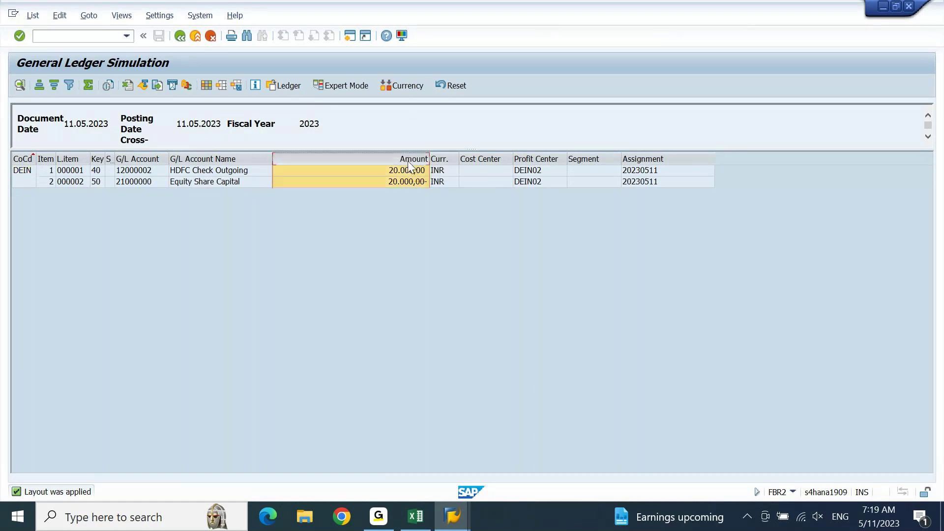
{"action": "left_click", "coordinate": [178, 173]}
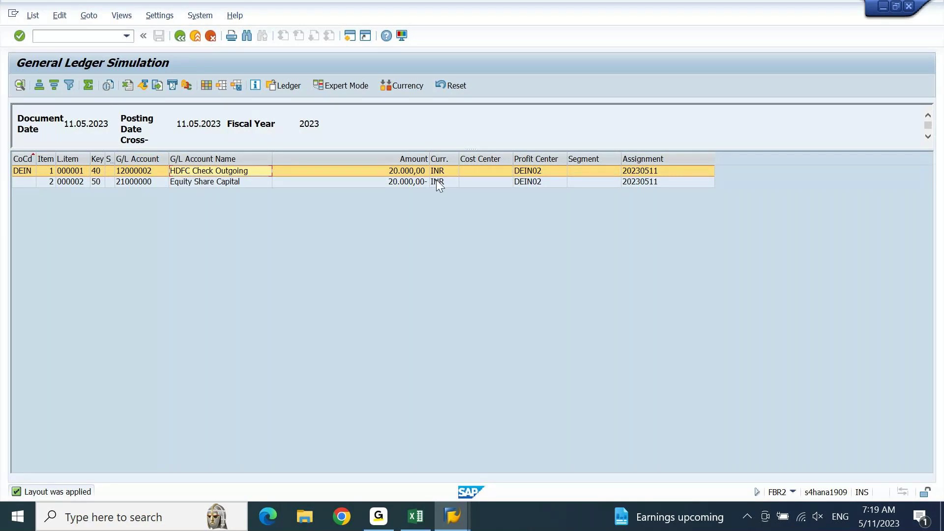
{"action": "left_click", "coordinate": [229, 182]}
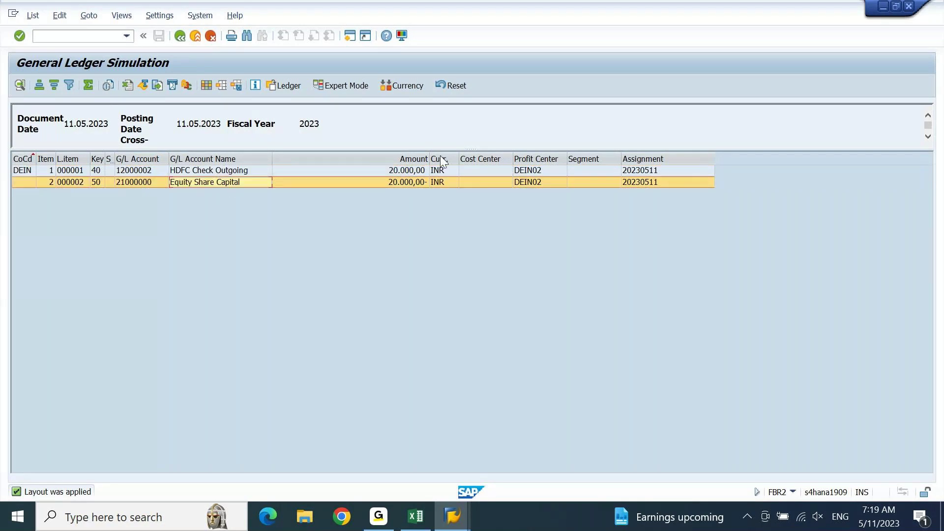
{"action": "left_click", "coordinate": [444, 181]}
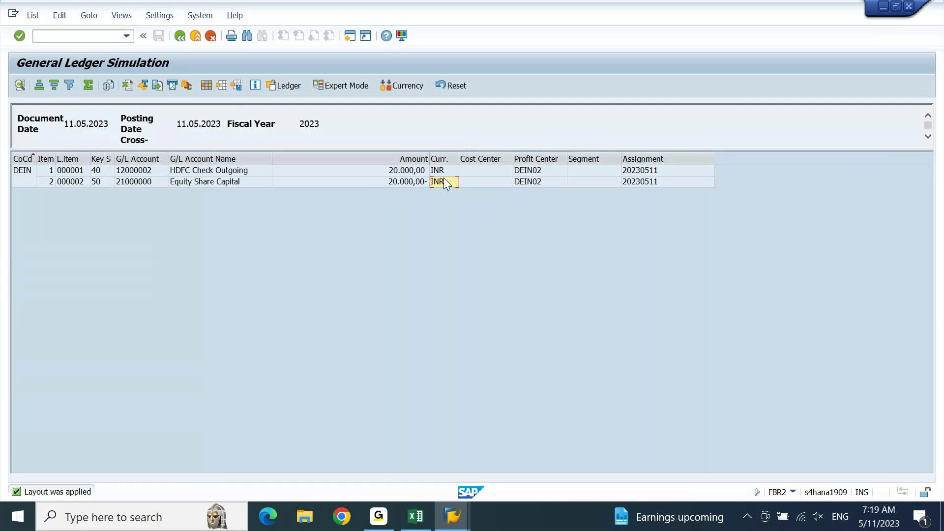
- Leave the general ledger simulation without exiting editing of the document, post the document and close the posting confirmation
{"action": "key", "text": "F3"}
{"action": "key", "text": "F3"}
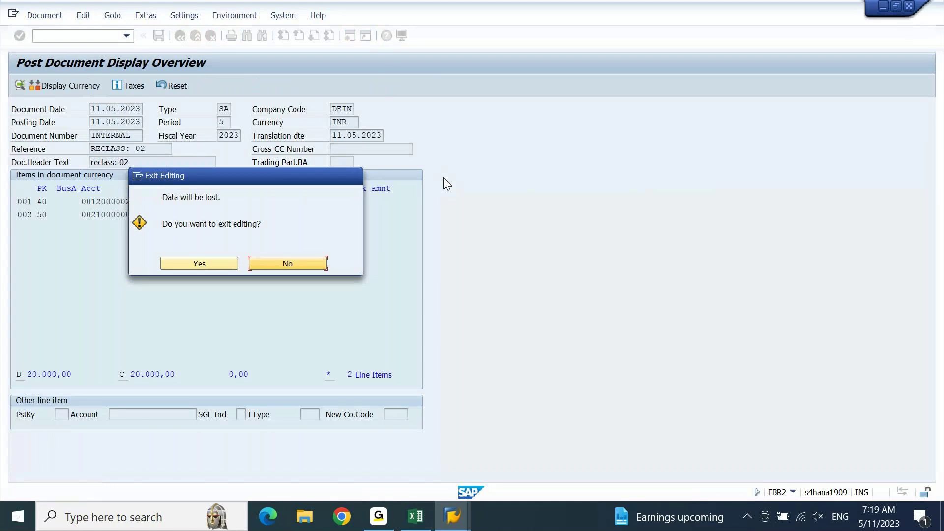
{"action": "key", "text": "Return"}
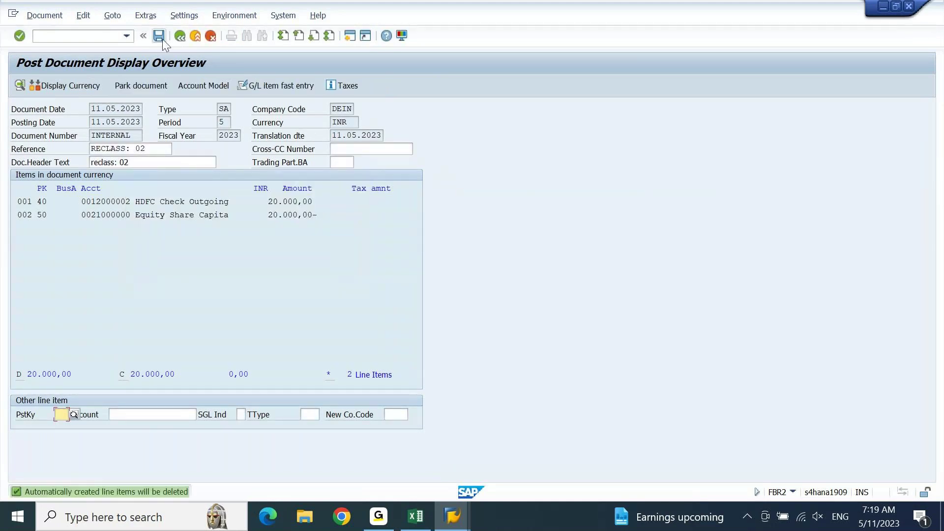
{"action": "left_click", "coordinate": [162, 39]}
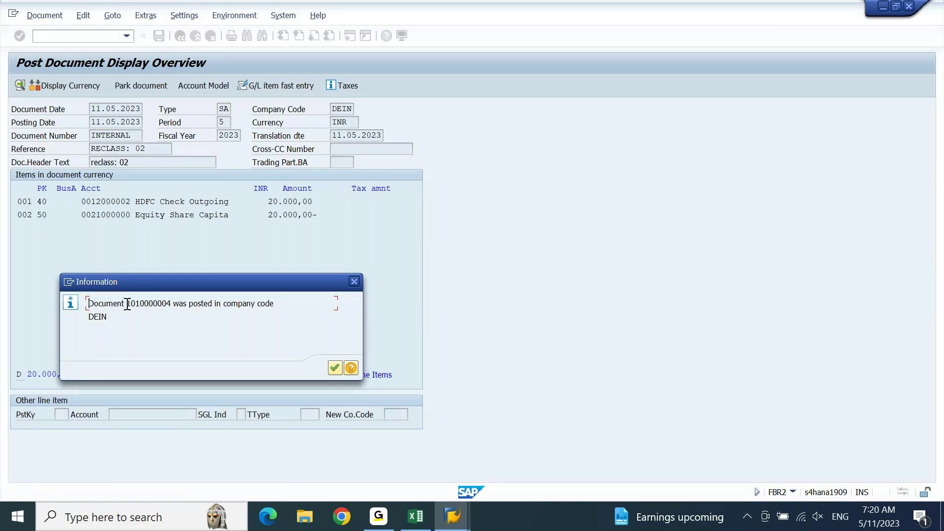
{"action": "left_click", "coordinate": [332, 370]}
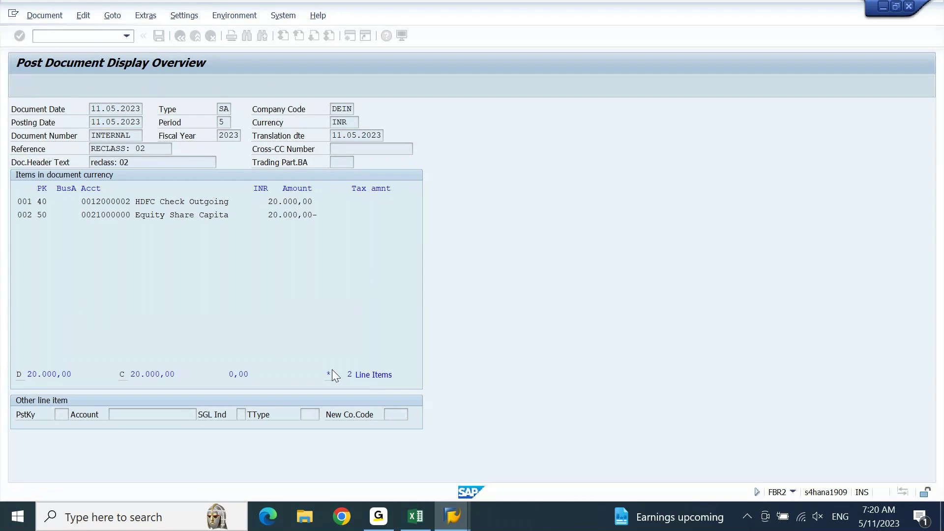
- Display the document just posted and examine the amounts and currency of its two line items
{"action": "left_click", "coordinate": [47, 20]}
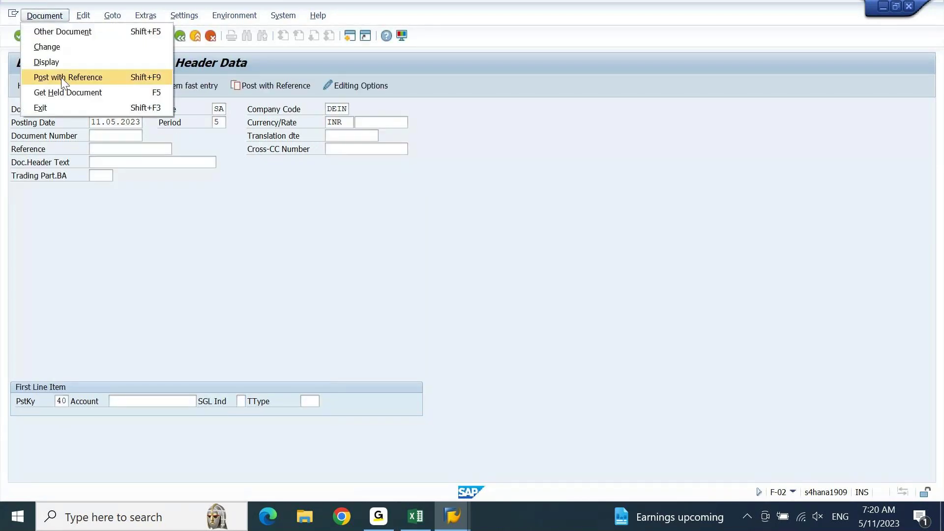
{"action": "left_click", "coordinate": [66, 61]}
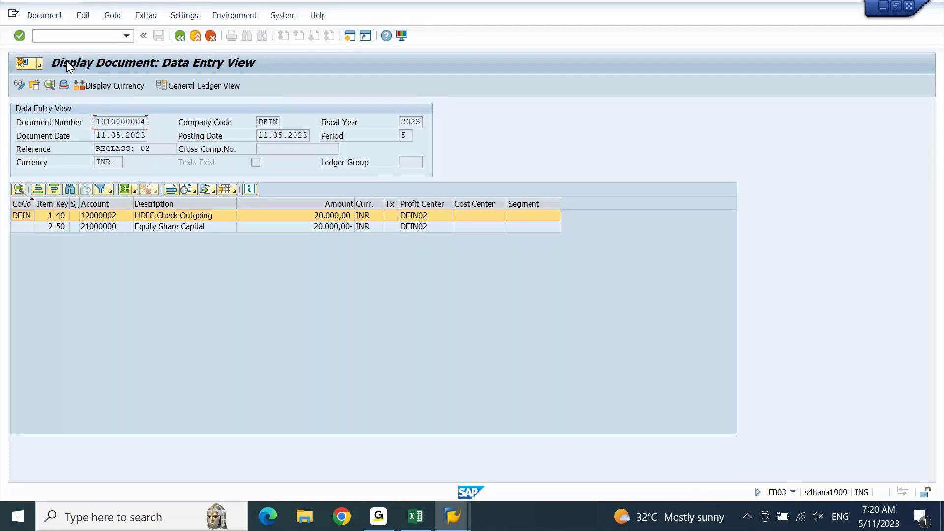
{"action": "left_click", "coordinate": [196, 219]}
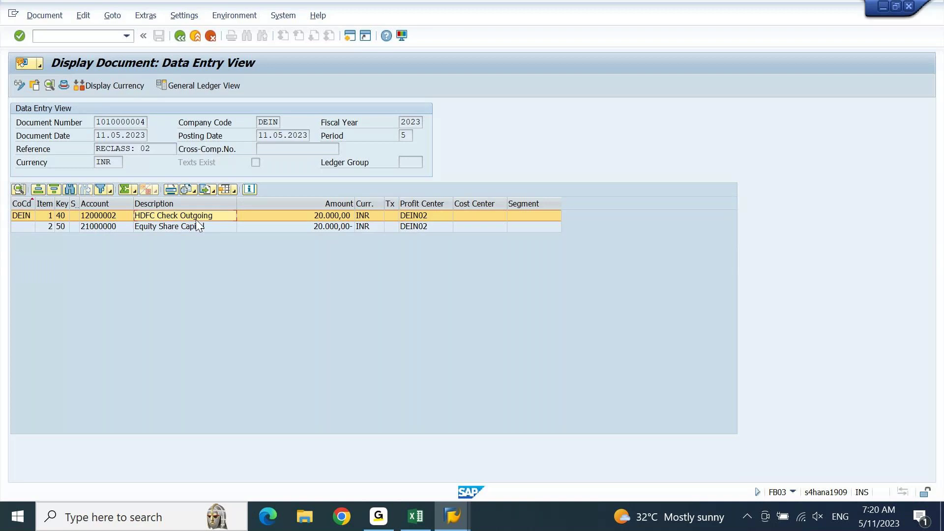
{"action": "key", "text": "Tab"}
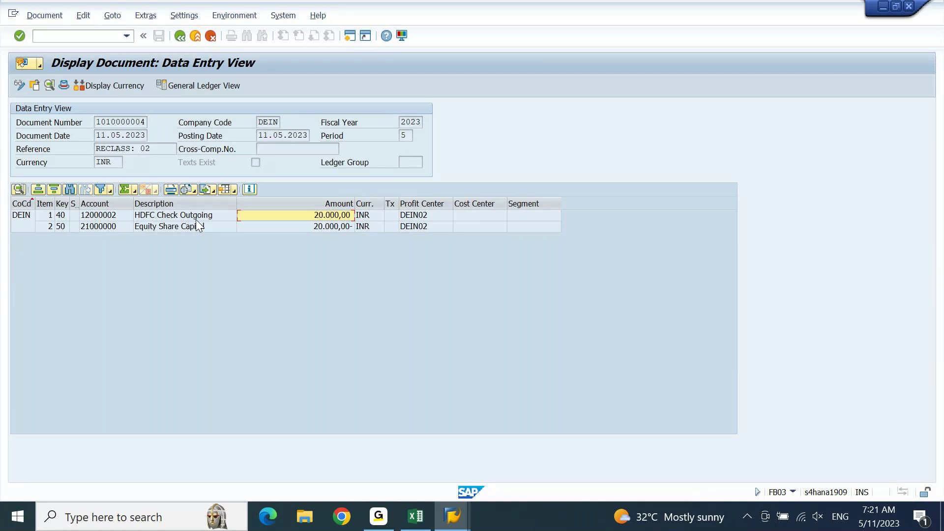
{"action": "key", "text": "Down"}
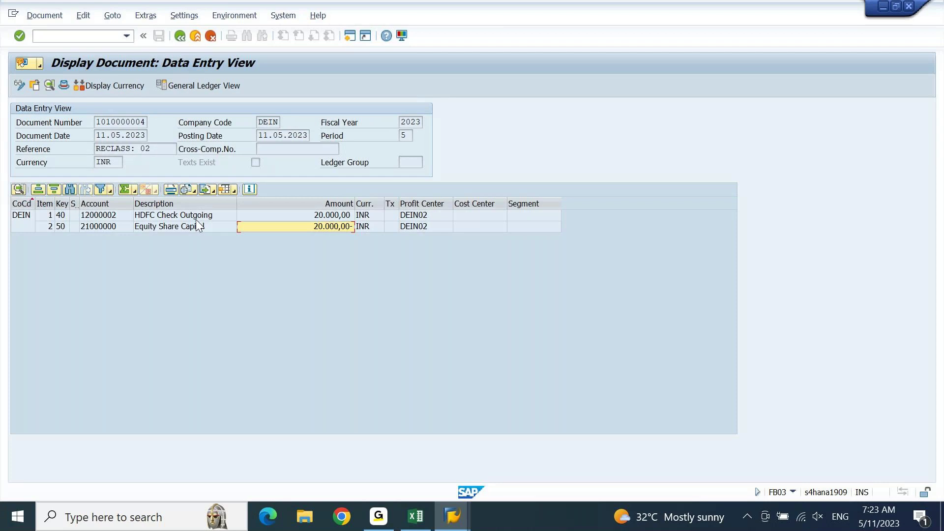
{"action": "left_click", "coordinate": [374, 205]}
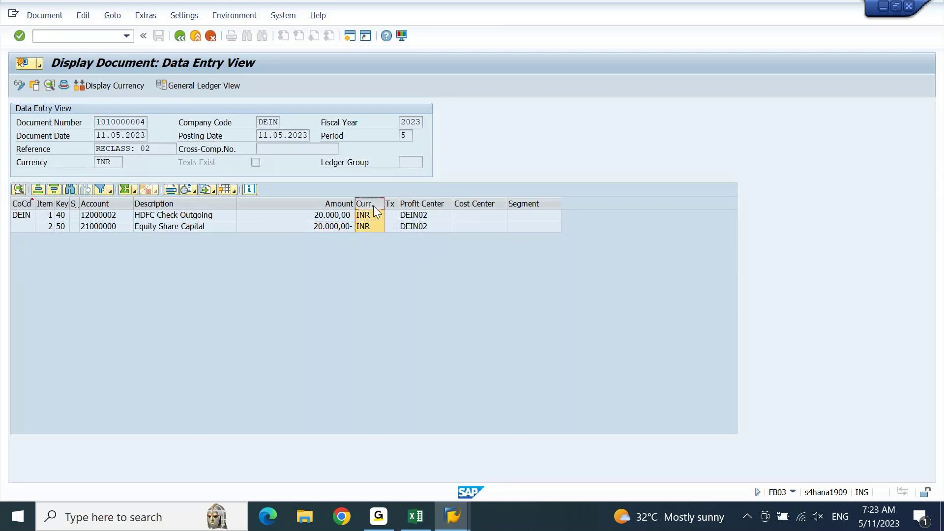
- Open the line item list's layout for changing and sort the column set by column name
{"action": "left_click", "coordinate": [215, 190]}
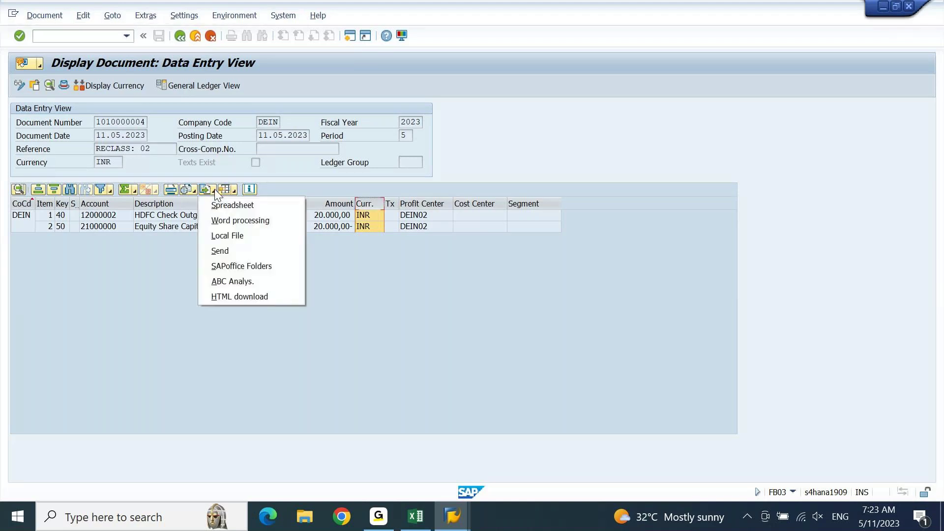
{"action": "left_click", "coordinate": [235, 189]}
{"action": "left_click", "coordinate": [235, 189]}
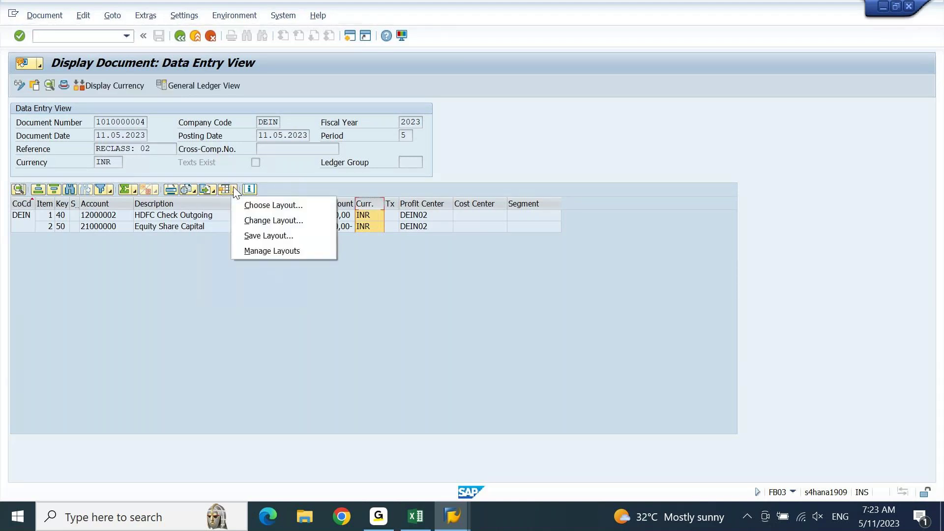
{"action": "left_click", "coordinate": [264, 219]}
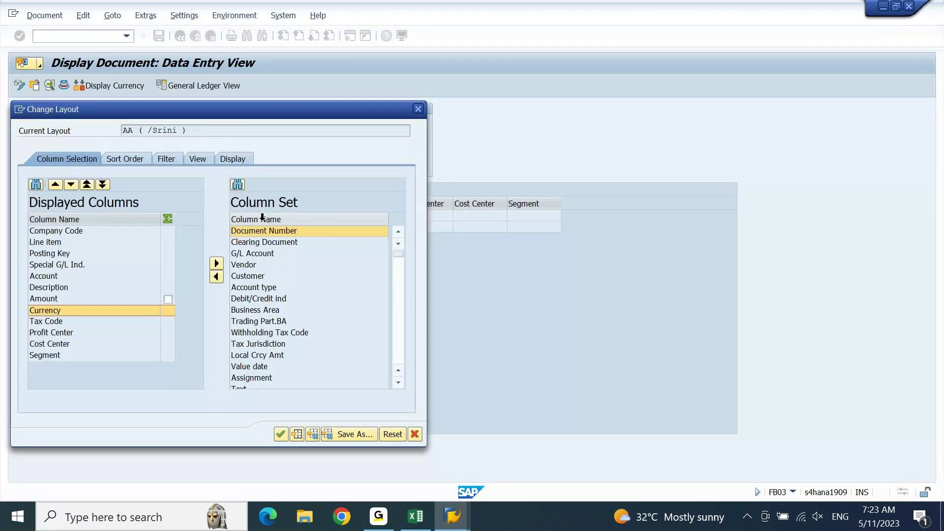
{"action": "left_click", "coordinate": [261, 218]}
- Add the Amt in 2. FreeDef Crcy column to the displayed columns directly before Tax Code
{"action": "left_click", "coordinate": [307, 358]}
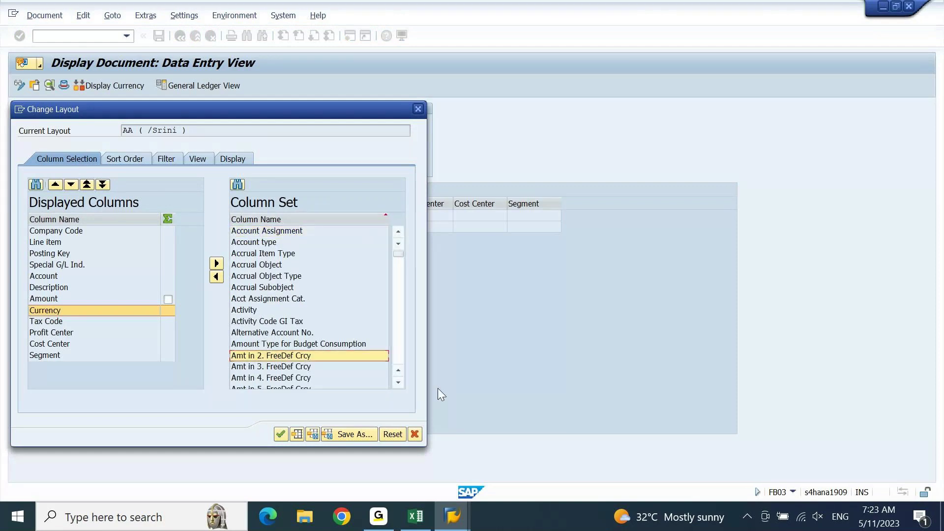
{"action": "left_click", "coordinate": [399, 350]}
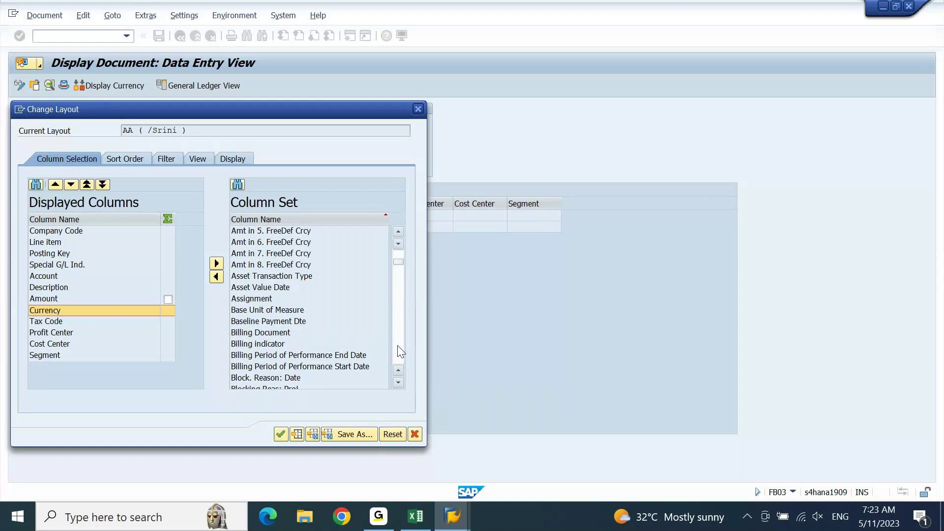
{"action": "left_click", "coordinate": [398, 232]}
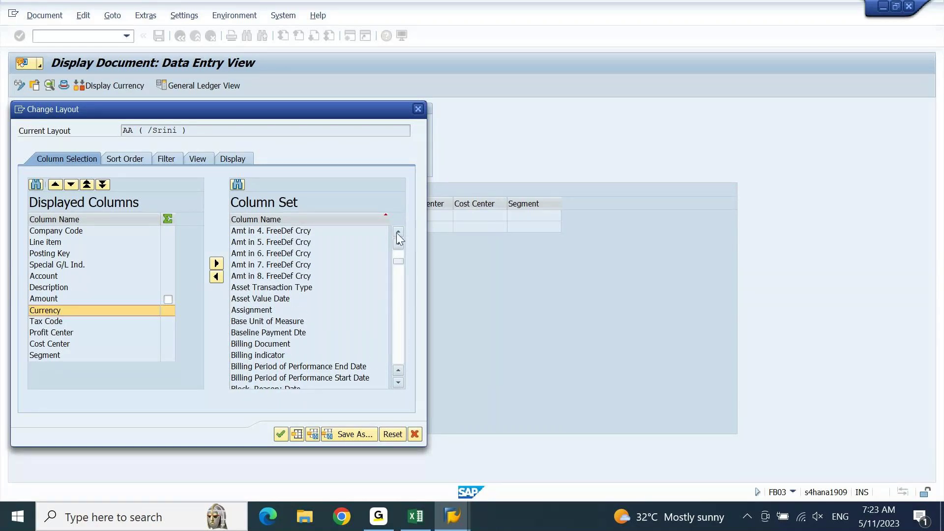
{"action": "left_click", "coordinate": [398, 232]}
{"action": "left_click", "coordinate": [398, 232]}
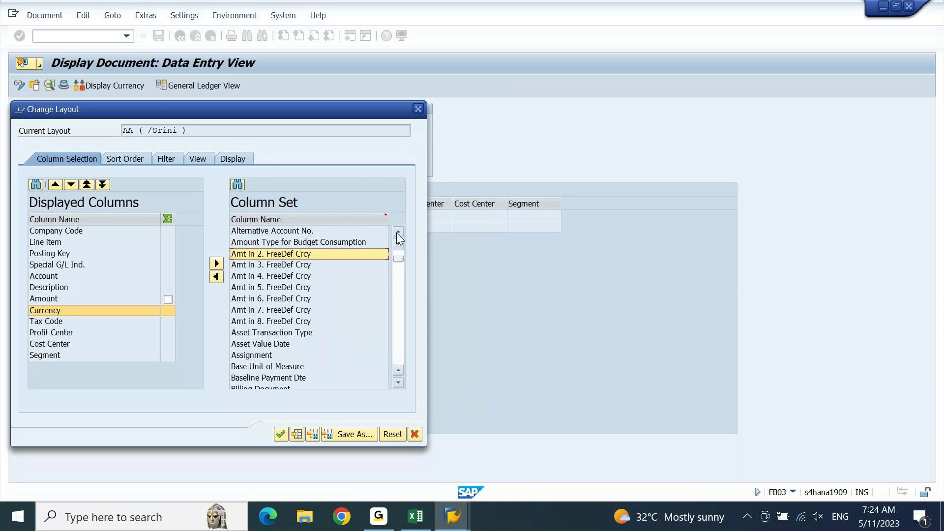
{"action": "left_click", "coordinate": [60, 321]}
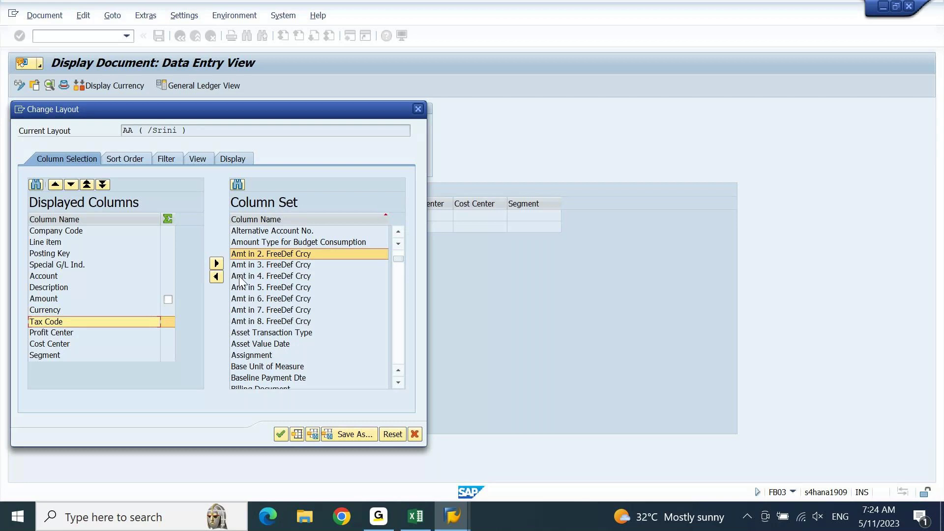
{"action": "left_click", "coordinate": [216, 277]}
- Find LC2 Amount in the column set and add it to the displayed columns directly after Currency
{"action": "left_click", "coordinate": [399, 305]}
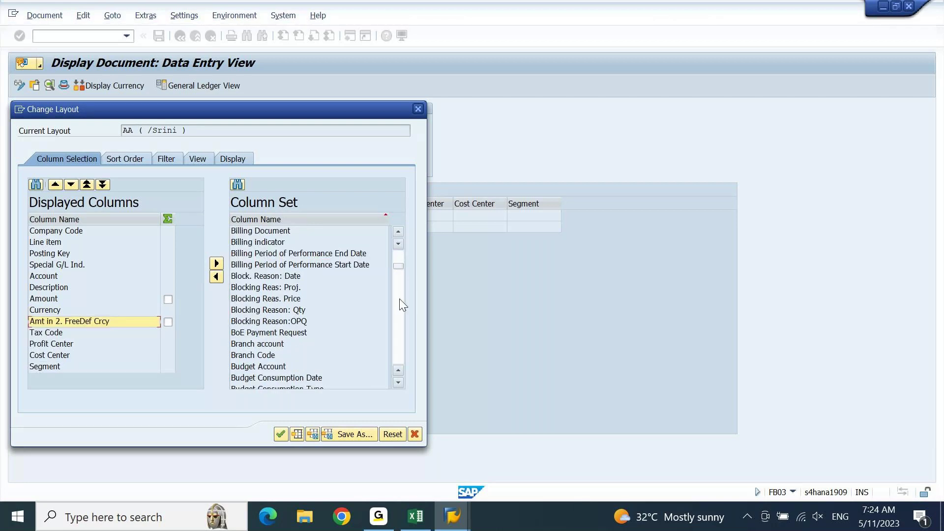
{"action": "left_click", "coordinate": [399, 299]}
{"action": "left_click", "coordinate": [399, 319]}
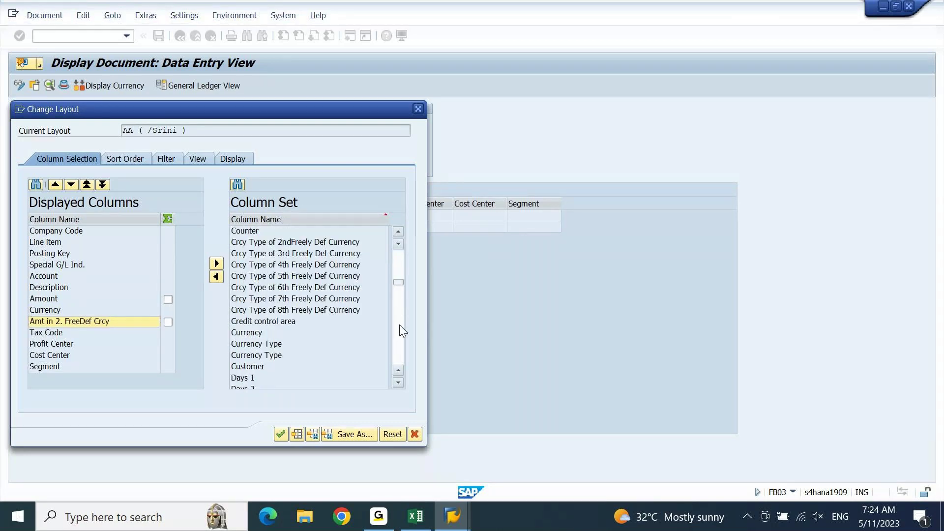
{"action": "left_click", "coordinate": [399, 325]}
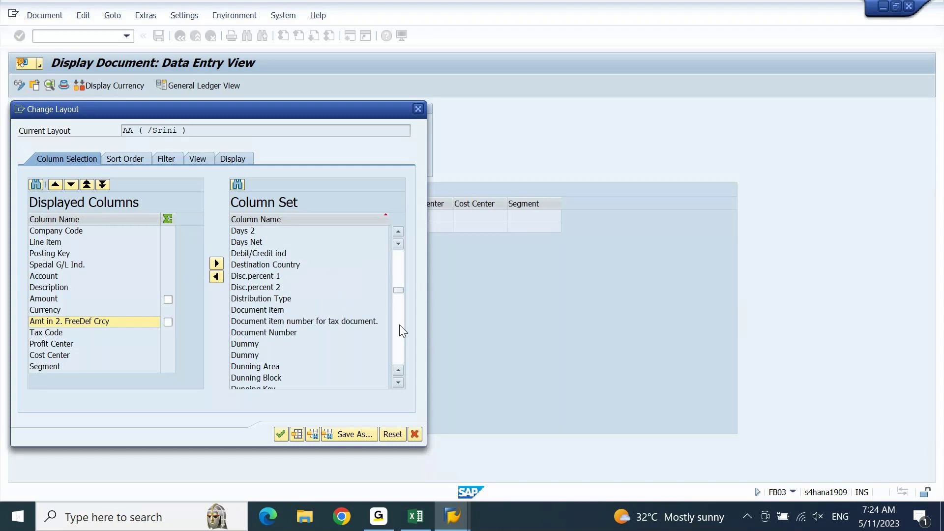
{"action": "left_click", "coordinate": [399, 330]}
{"action": "left_click", "coordinate": [400, 339]}
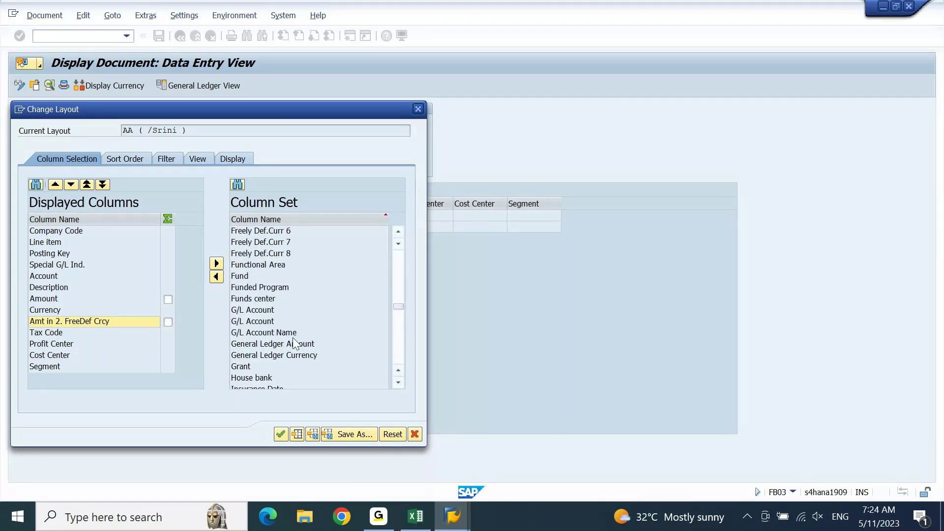
{"action": "left_click", "coordinate": [399, 347]}
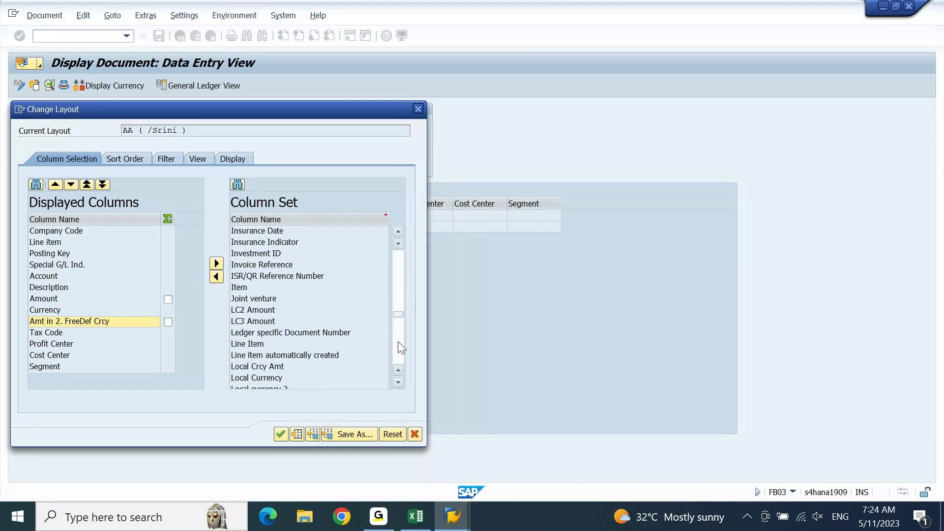
{"action": "left_click", "coordinate": [294, 310]}
{"action": "left_click", "coordinate": [31, 322]}
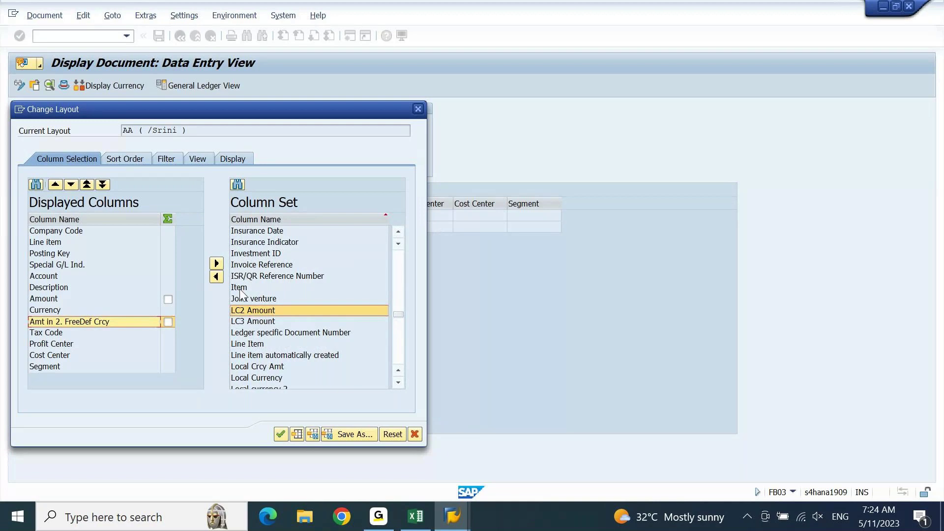
{"action": "double_click", "coordinate": [243, 311]}
- Remove Amt in 2. FreeDef Crcy from the displayed columns and apply the changed layout to the line items
{"action": "left_click", "coordinate": [61, 332]}
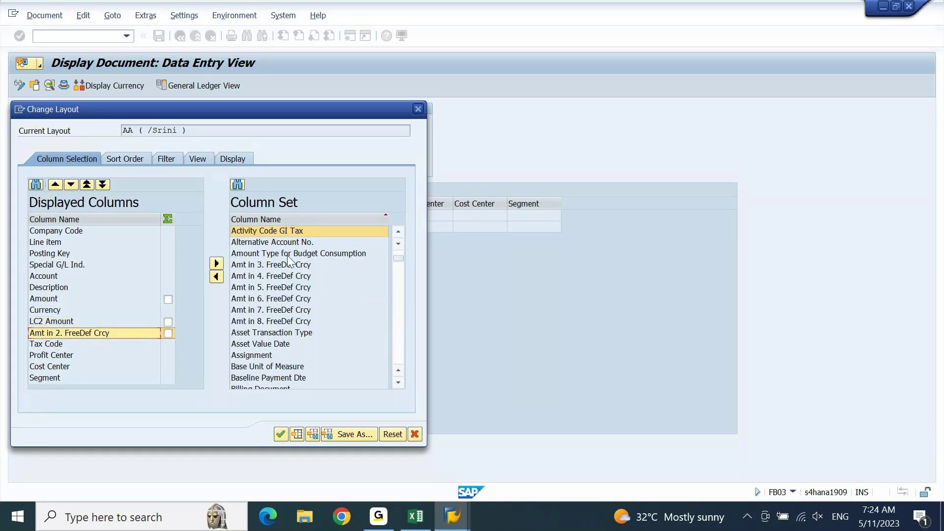
{"action": "left_click", "coordinate": [216, 277]}
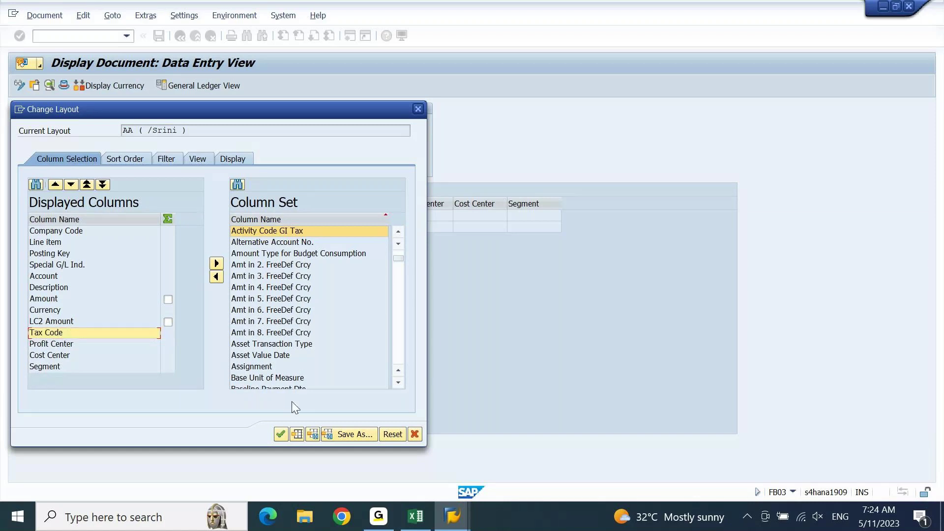
{"action": "left_click", "coordinate": [281, 434]}
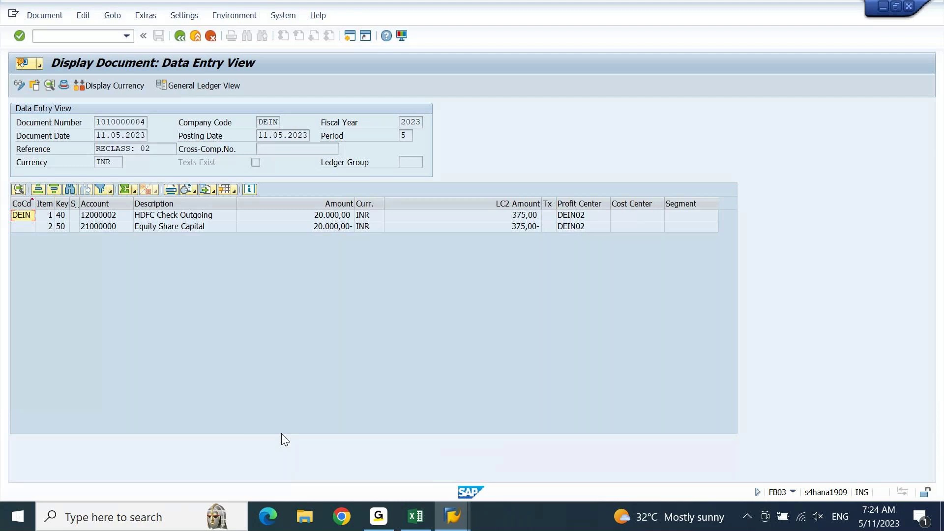
- In the session displaying document RECLASS: 01, start transaction EWCT and choose the currency pair INR to USD
{"action": "mouse_move", "coordinate": [452, 516]}
{"action": "mouse_move", "coordinate": [638, 433]}
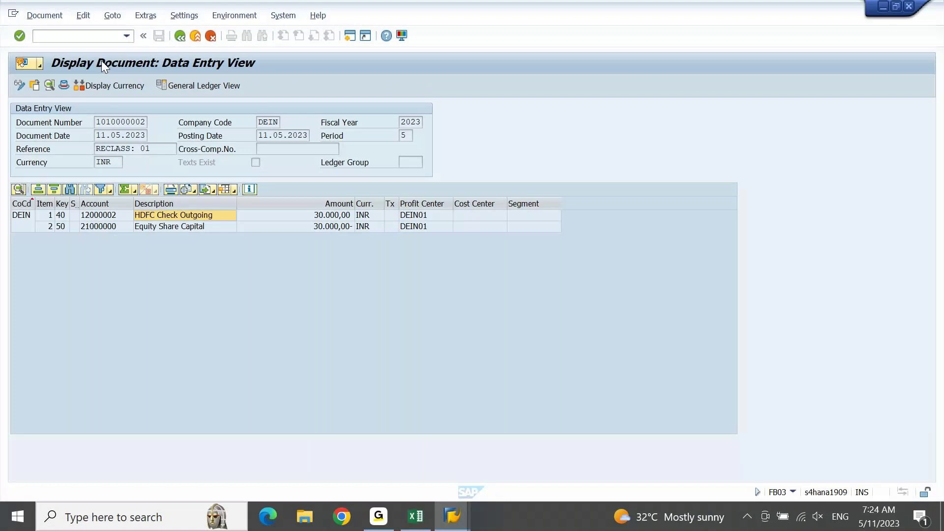
{"action": "left_click", "coordinate": [99, 39]}
{"action": "type", "text": "/newct"}
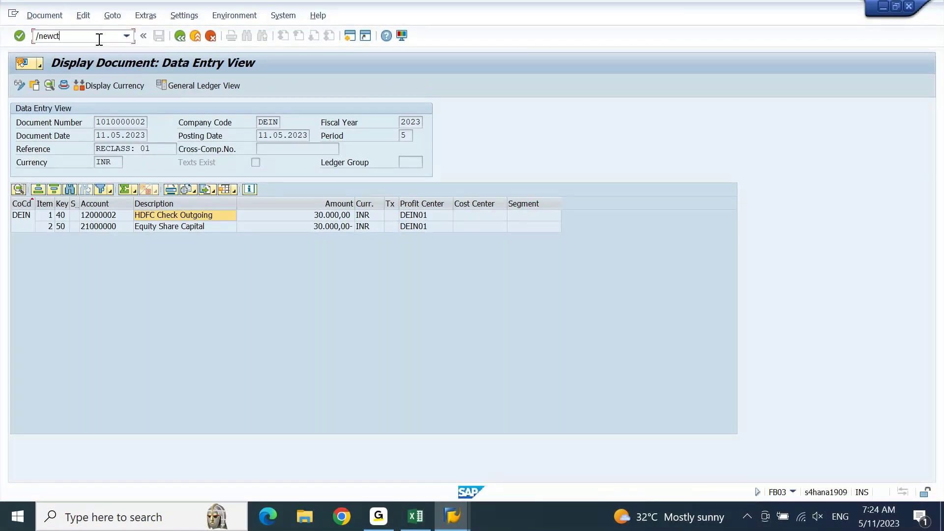
{"action": "key", "text": "Return"}
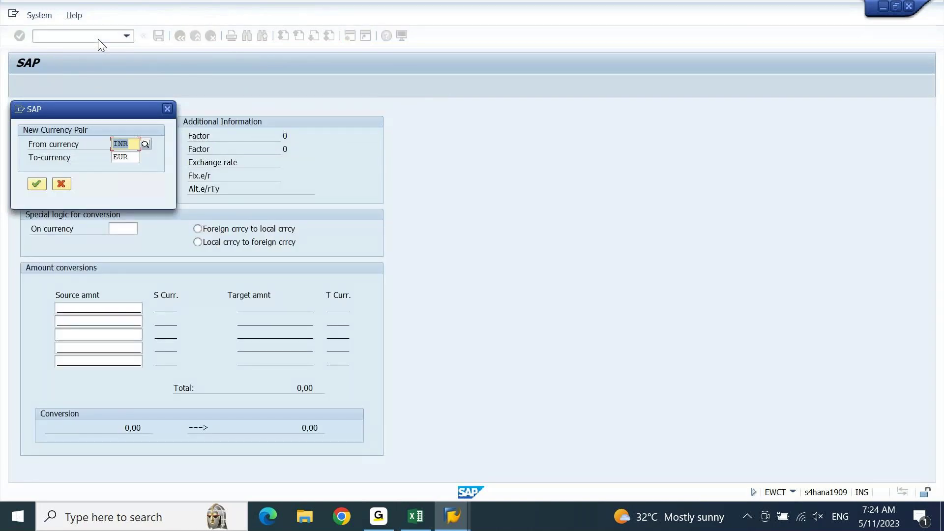
{"action": "key", "text": "Tab"}
{"action": "type", "text": "usd"}
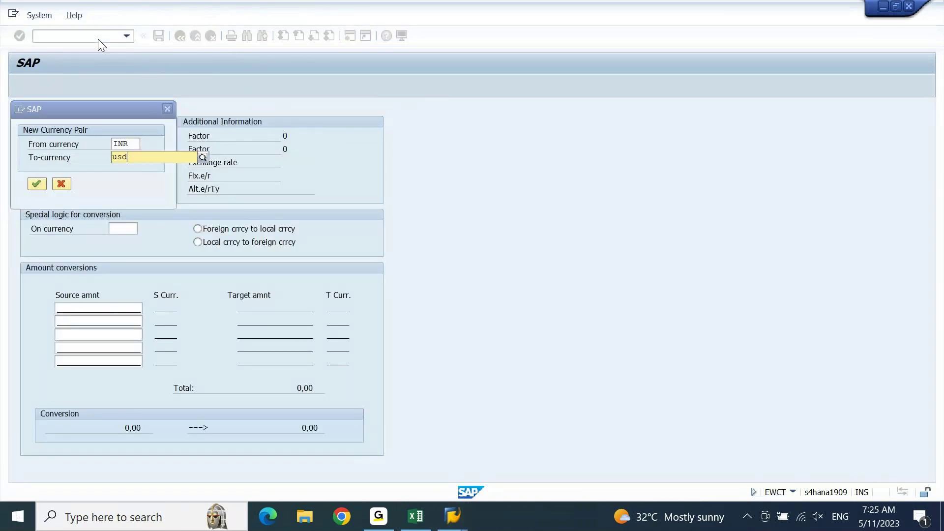
{"action": "key", "text": "Return"}
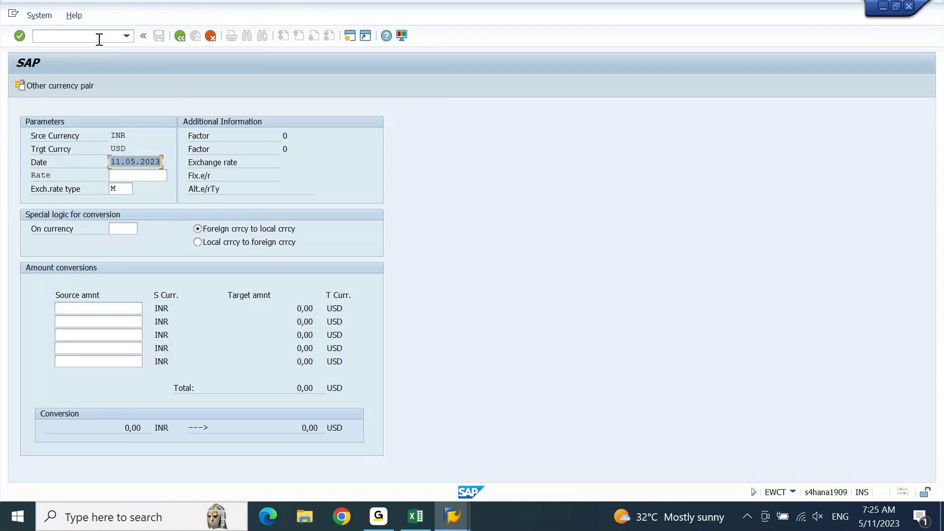
- Convert a source amount of 20000 INR to USD at the 11.05.2023 rate of exchange rate type M
{"action": "key", "text": "Return"}
{"action": "left_click", "coordinate": [100, 307]}
{"action": "type", "text": "20000"}
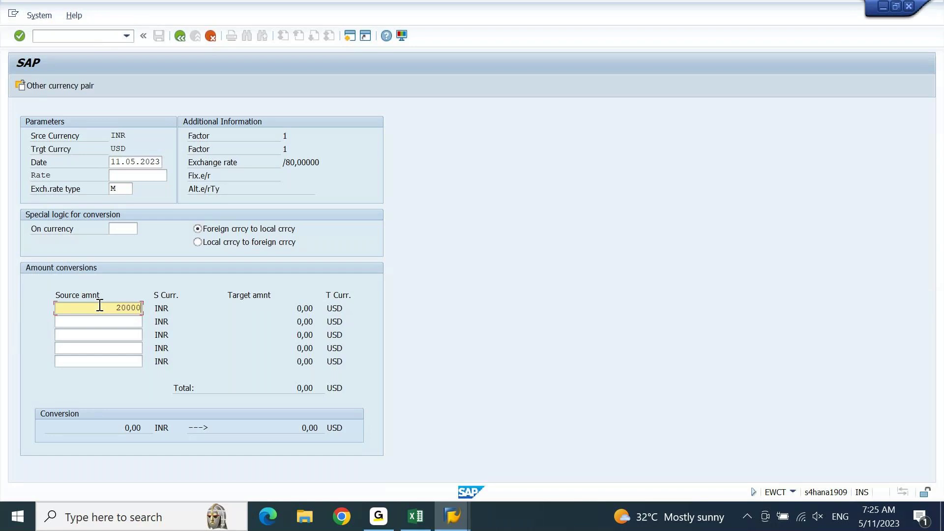
{"action": "key", "text": "Return"}
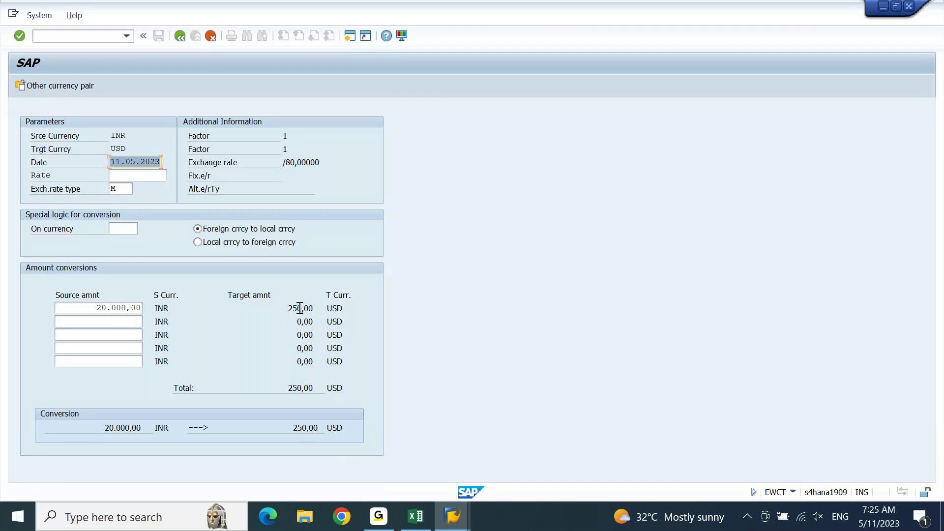
- Return to the session displaying document RECLASS: 02 and compare the Amount and LC2 Amount columns of its line items
{"action": "left_click", "coordinate": [454, 517]}
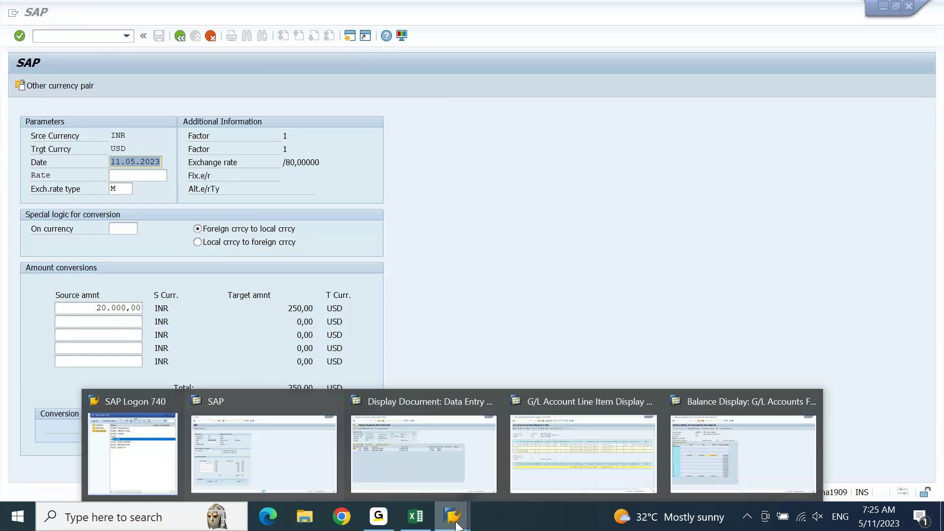
{"action": "mouse_move", "coordinate": [572, 442]}
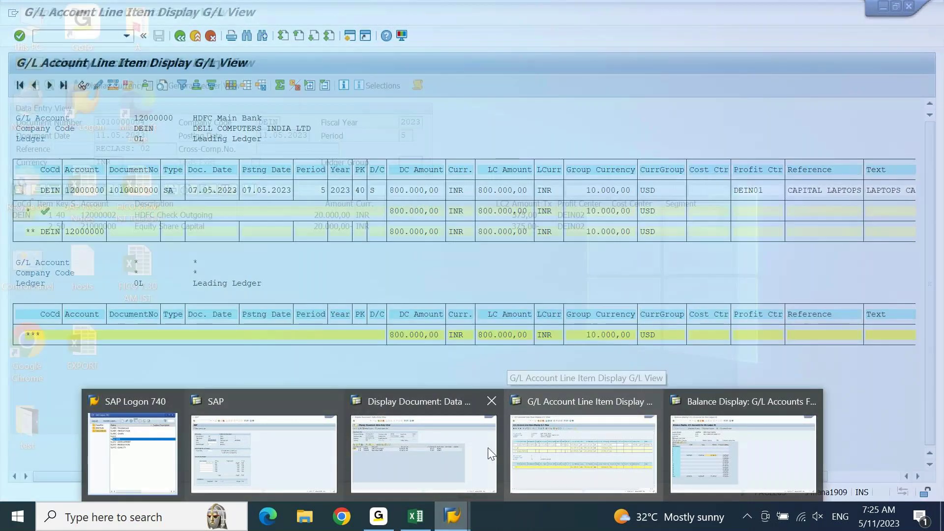
{"action": "left_click", "coordinate": [463, 446]}
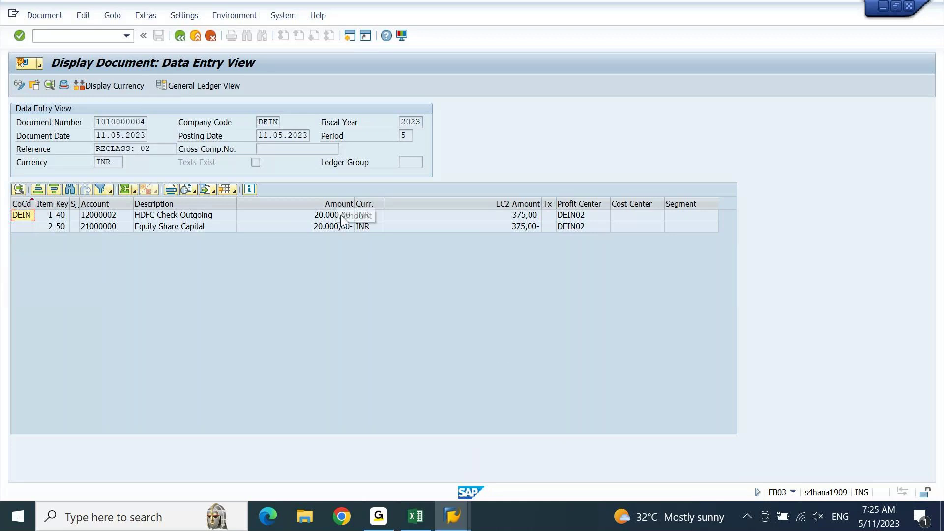
{"action": "left_click", "coordinate": [490, 206]}
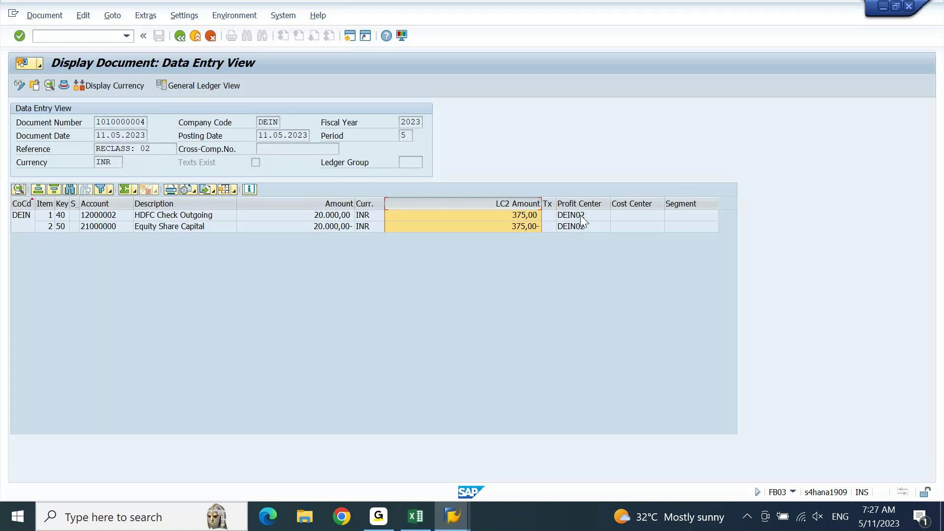
{"action": "left_click", "coordinate": [317, 204]}
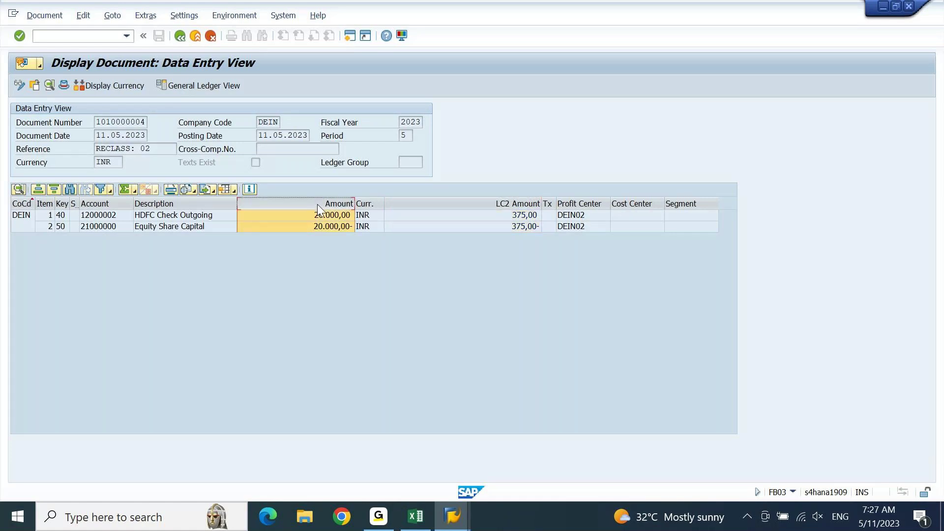
{"action": "left_click", "coordinate": [501, 205]}
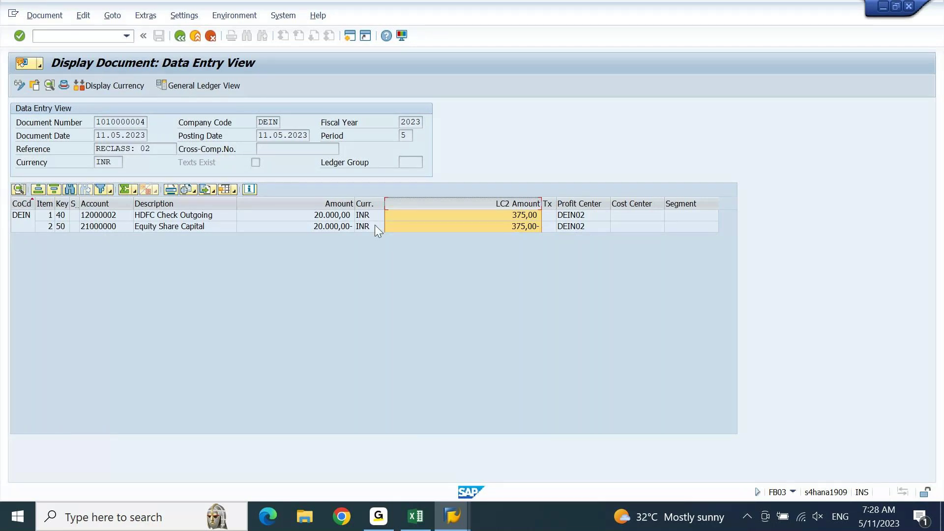
{"action": "left_click", "coordinate": [213, 235]}
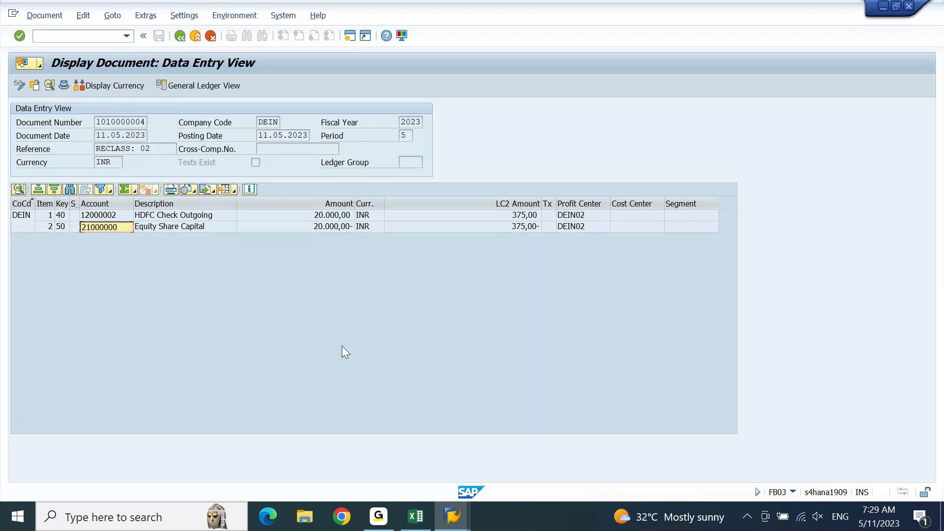
- Switch to the G/L balance display session and display the 2023 balances of account 21000000 (Equity Share Capital) for company code DEIN
{"action": "mouse_move", "coordinate": [452, 516]}
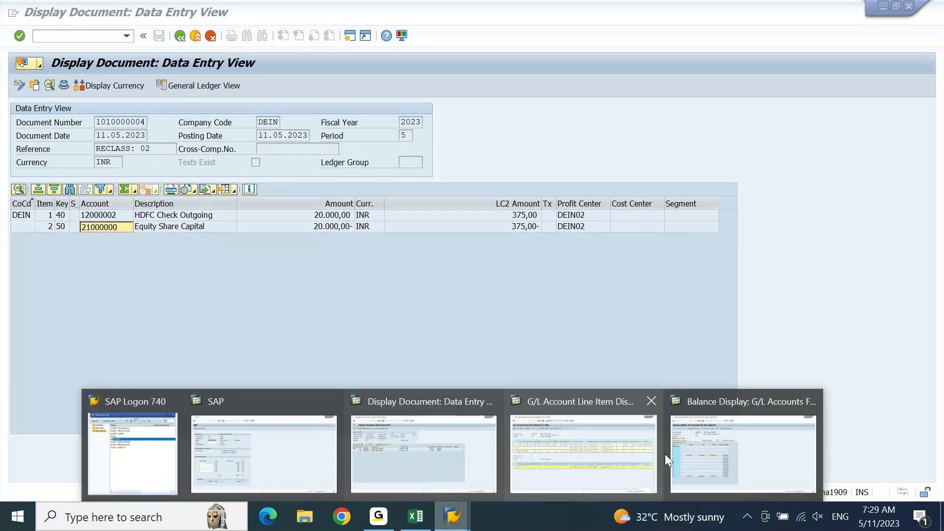
{"action": "left_click", "coordinate": [753, 458]}
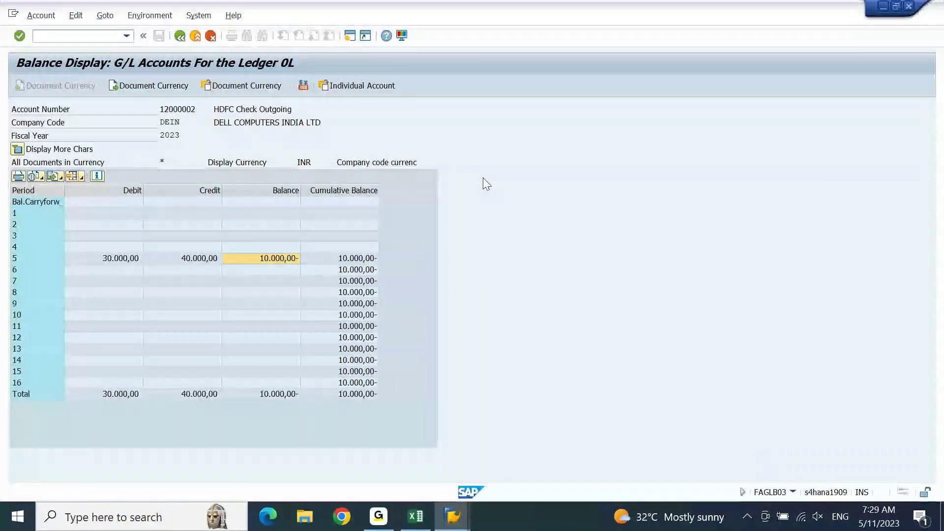
{"action": "left_click", "coordinate": [180, 36]}
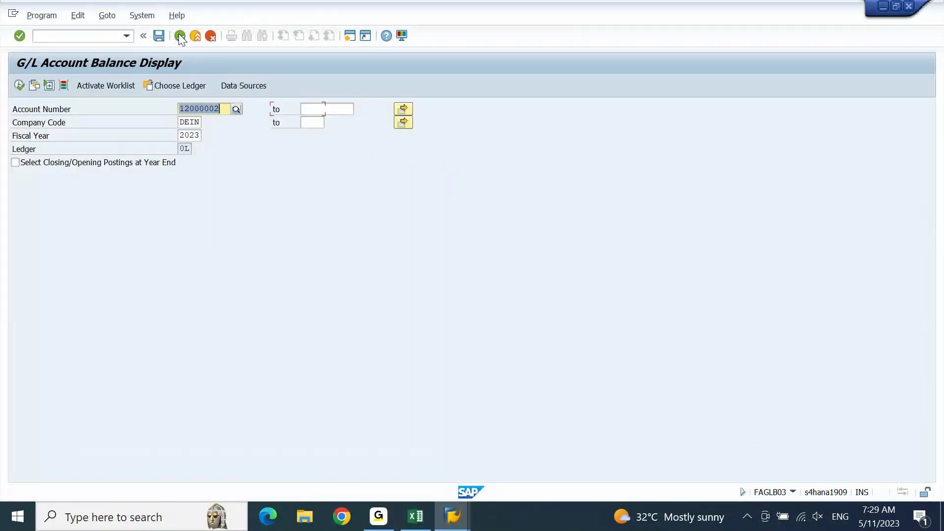
{"action": "type", "text": "21000000"}
{"action": "key", "text": "F8"}
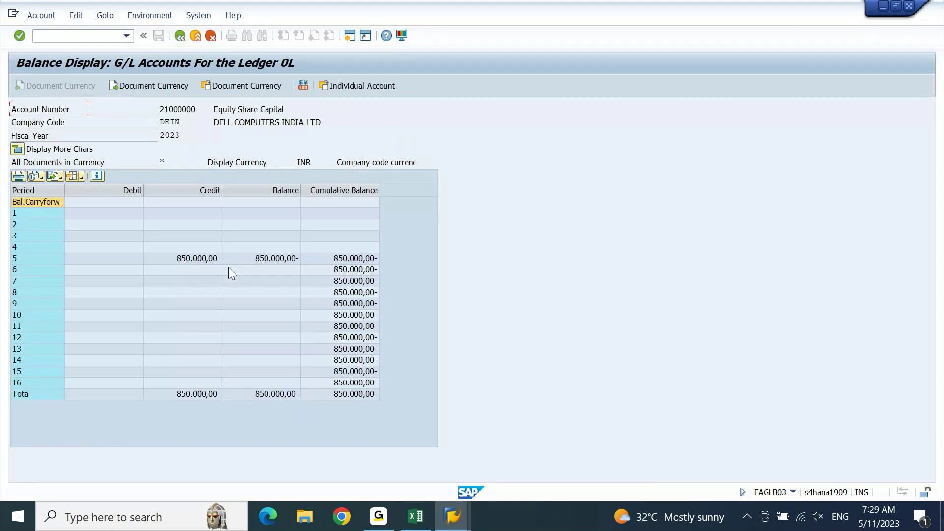
- Display the 2023 balances of account 21000000 in group currency USD
{"action": "left_click", "coordinate": [276, 263]}
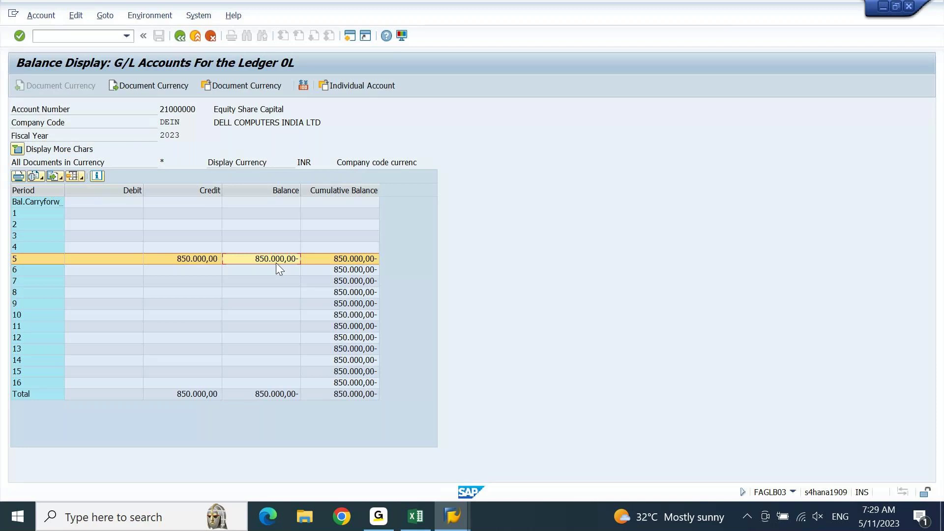
{"action": "left_click", "coordinate": [304, 85]}
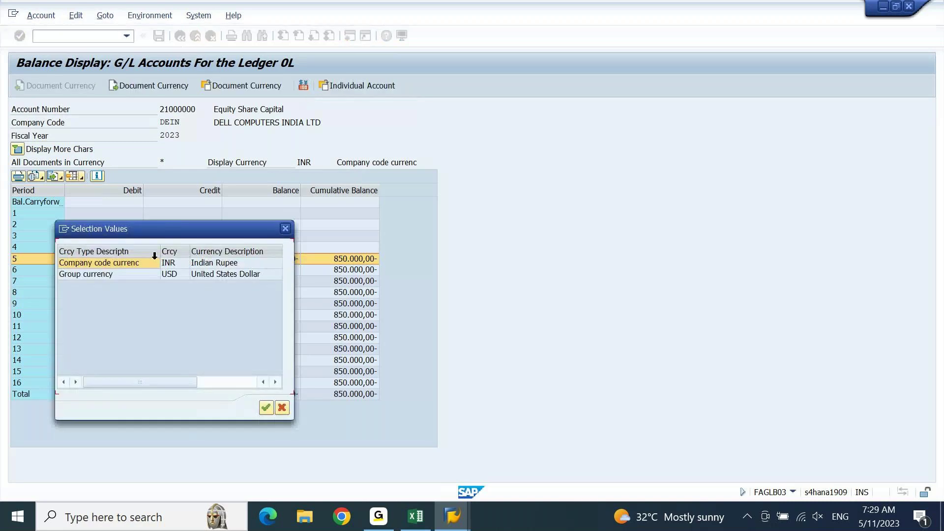
{"action": "left_click", "coordinate": [157, 274]}
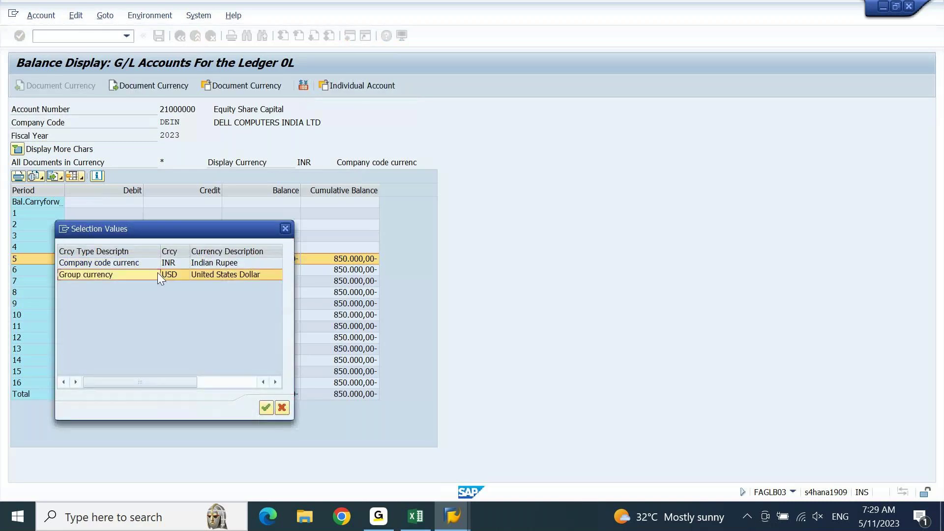
{"action": "left_click", "coordinate": [266, 407]}
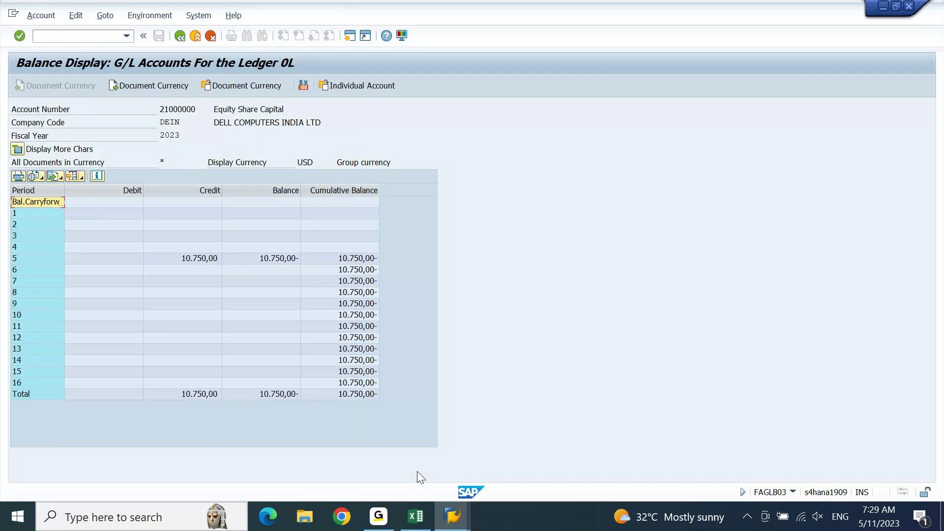
{"action": "left_click", "coordinate": [452, 517]}
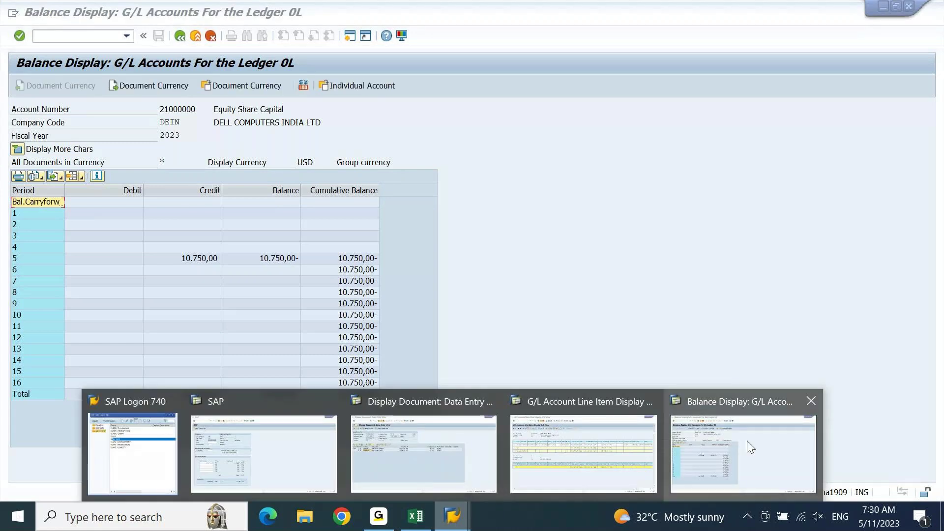
{"action": "mouse_move", "coordinate": [445, 452]}
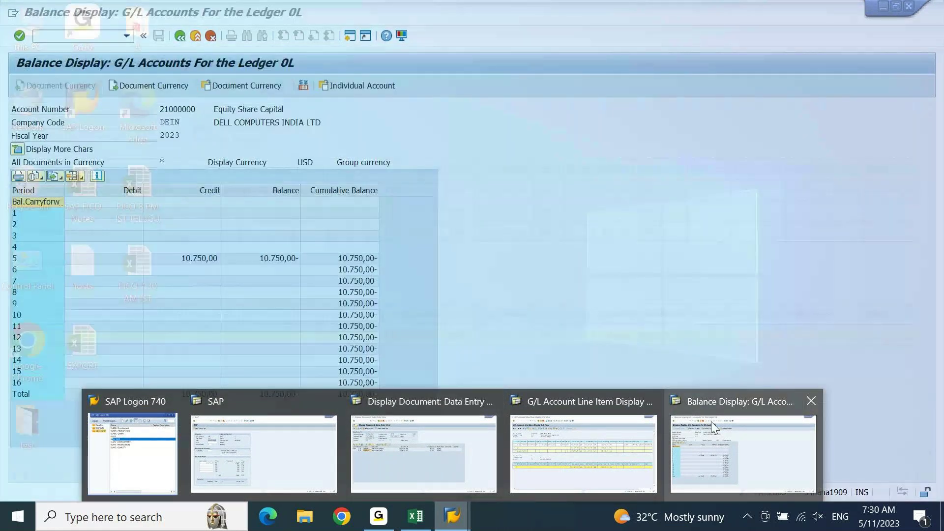
{"action": "left_click", "coordinate": [713, 427]}
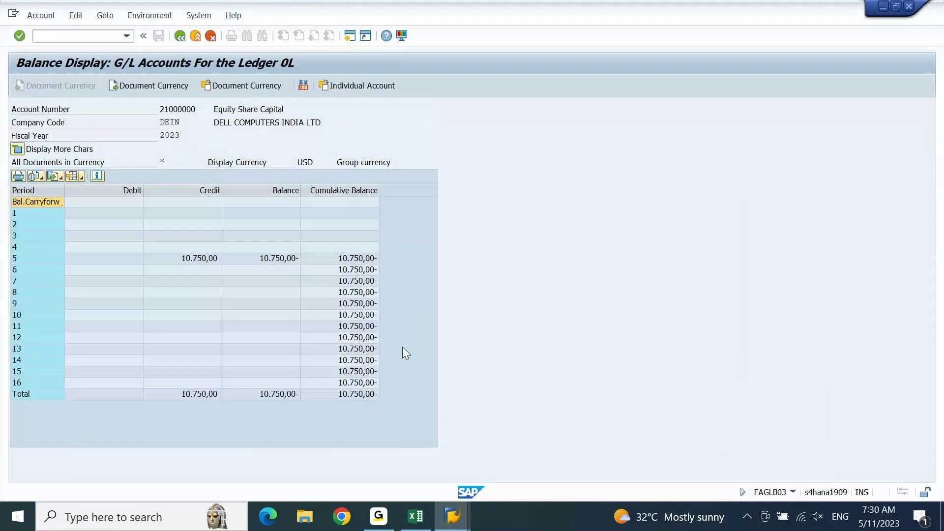
- Switch the balance display of account 21000000 back to company code currency INR
{"action": "left_click", "coordinate": [355, 269]}
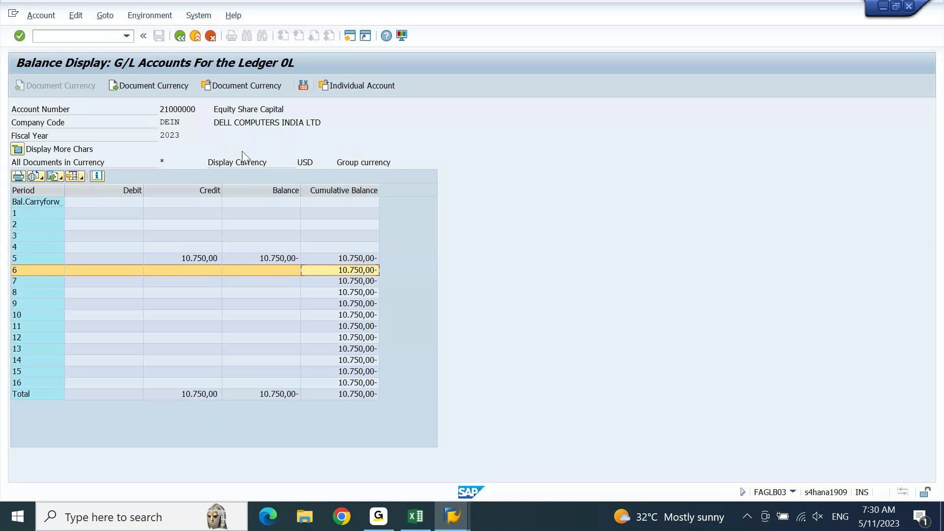
{"action": "left_click", "coordinate": [305, 86]}
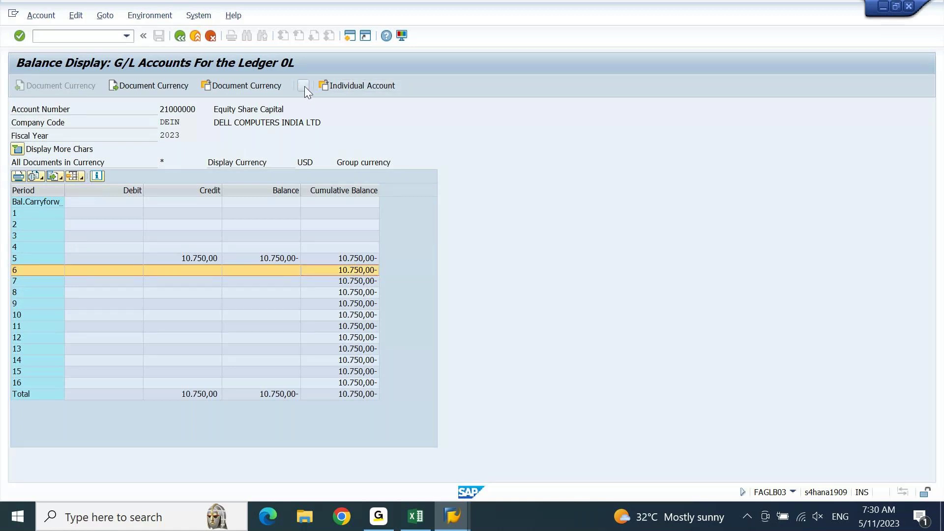
{"action": "double_click", "coordinate": [202, 261]}
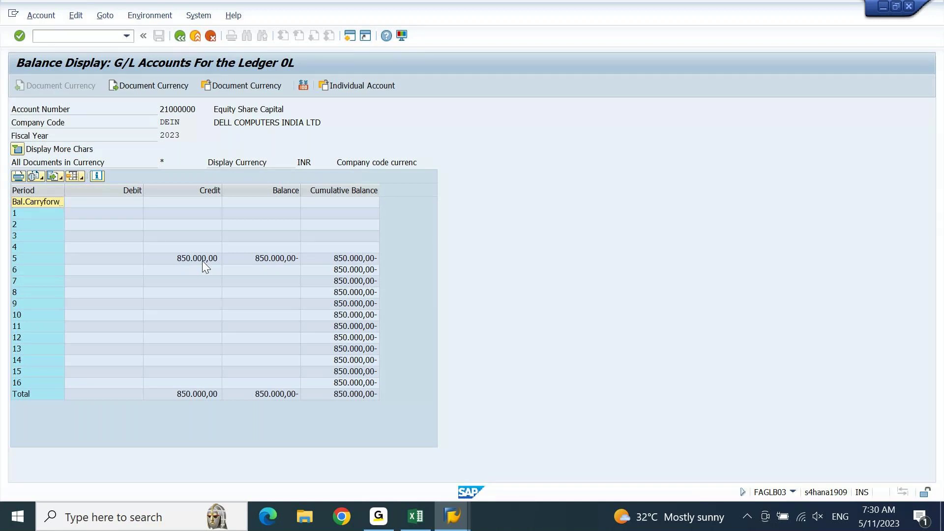
- Return to document RECLASS: 02, compare its Amount and LC2 Amount columns, and view the available display currencies without changing the selection
{"action": "key", "text": "alt+Tab"}
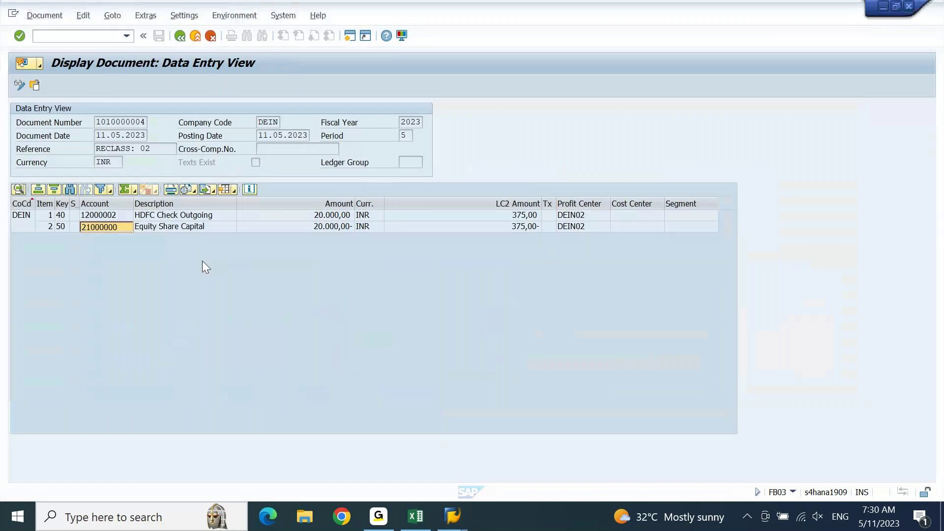
{"action": "left_click", "coordinate": [318, 201]}
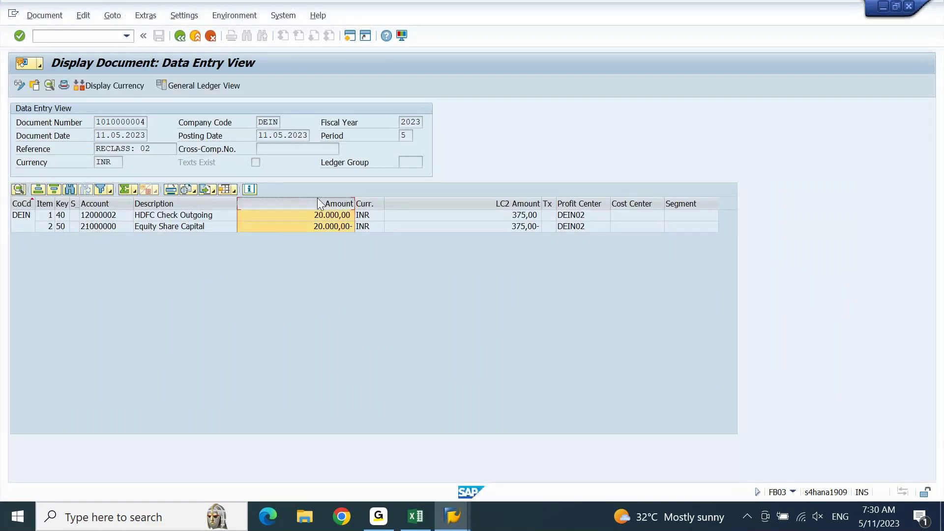
{"action": "left_click", "coordinate": [510, 205]}
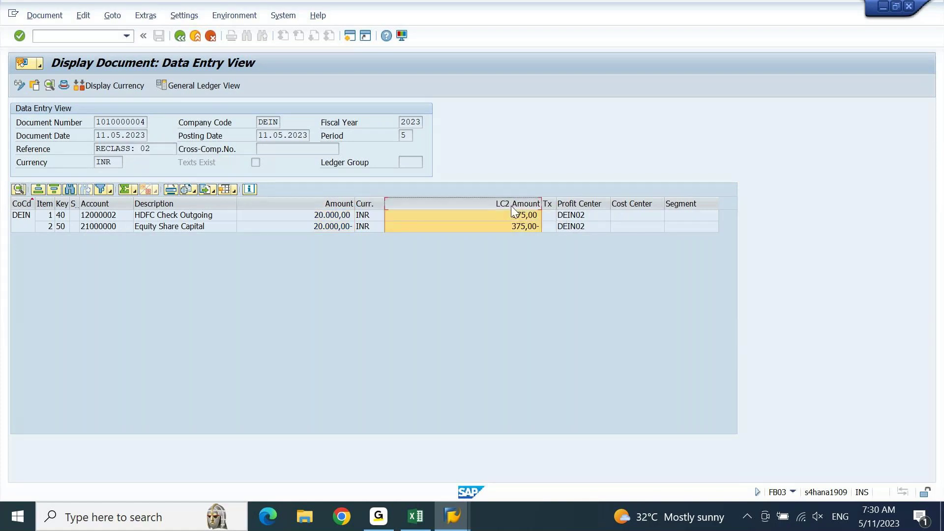
{"action": "left_click", "coordinate": [127, 88]}
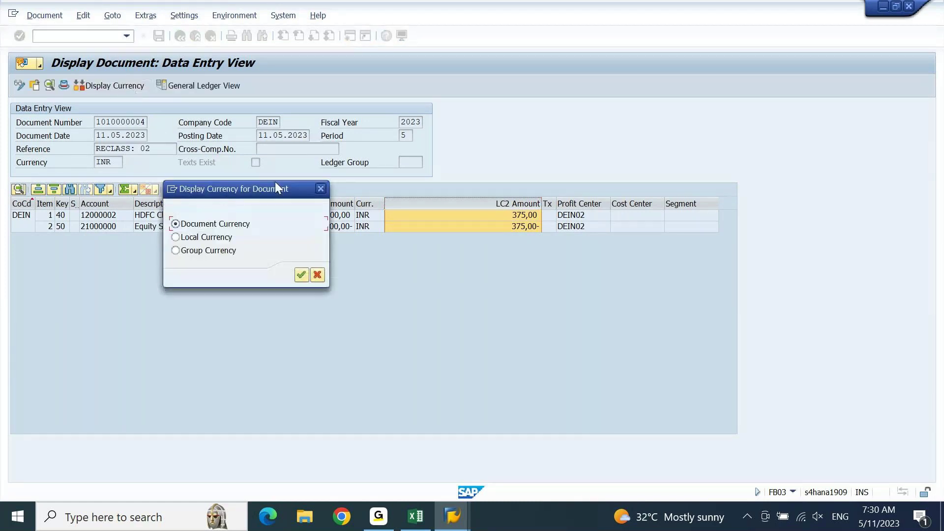
{"action": "left_click_drag", "start_coordinate": [274, 183], "coordinate": [479, 77]}
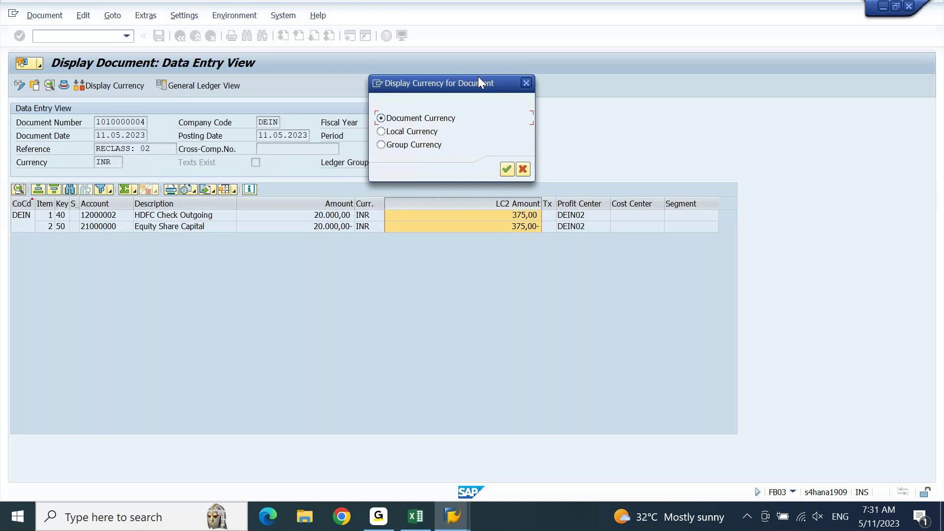
{"action": "left_click", "coordinate": [526, 86]}
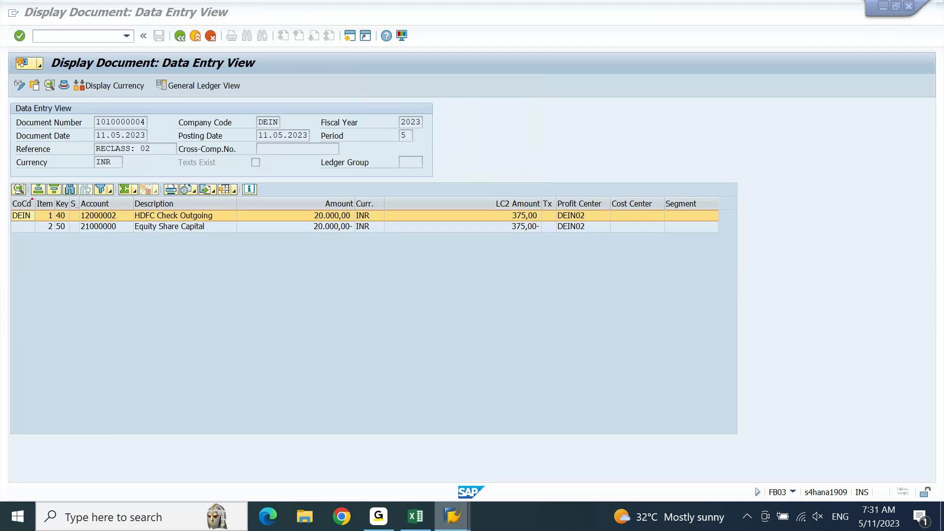
- Switch to the currency conversion session, end that transaction and start transaction F-02
{"action": "left_click", "coordinate": [451, 516]}
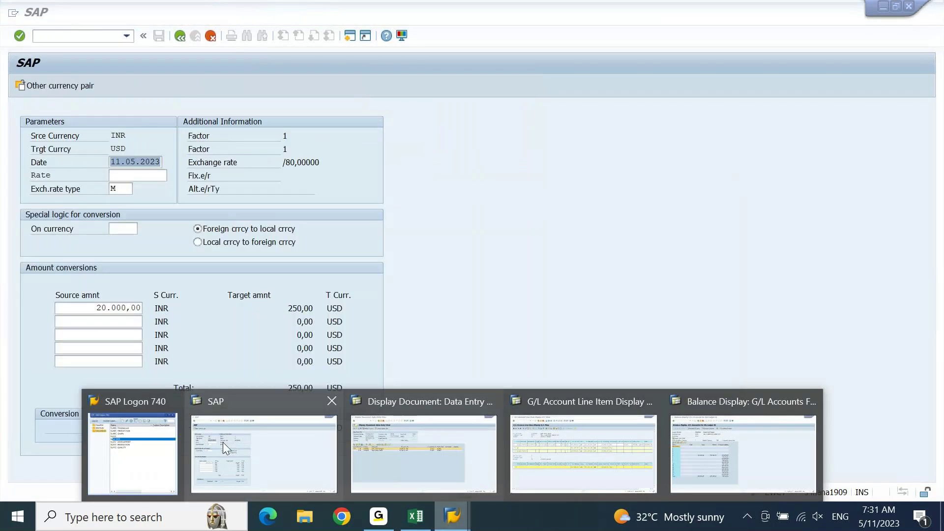
{"action": "left_click", "coordinate": [223, 442]}
{"action": "left_click", "coordinate": [102, 39]}
{"action": "type", "text": "/n"}
{"action": "key", "text": "Return"}
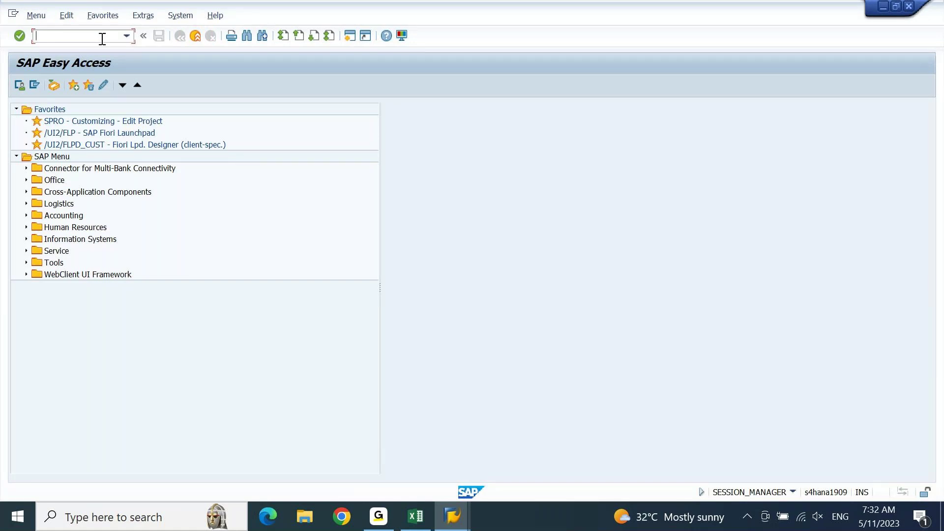
{"action": "type", "text": "F-02"}
{"action": "key", "text": "Return"}
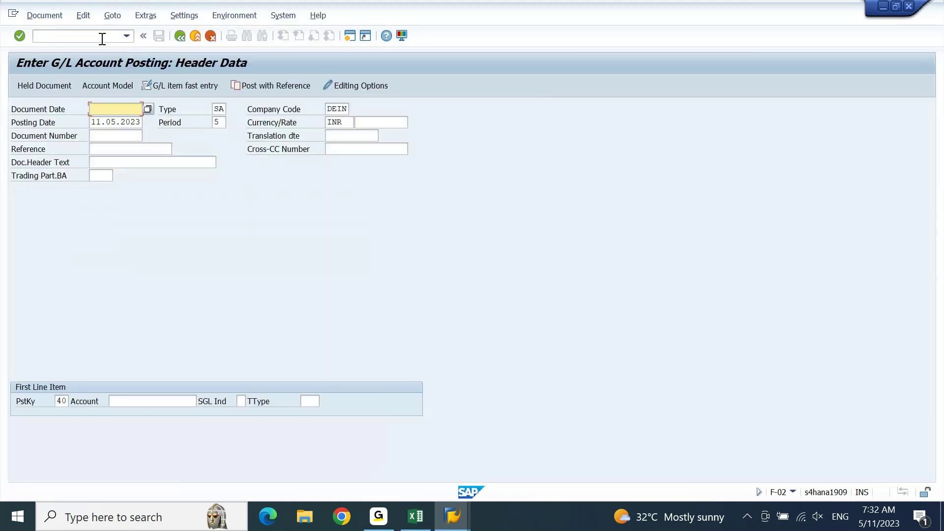
- Set the document date of the new G/L posting to 11.05.2023, checking document RECLASS: 02 for reference
{"action": "key", "text": "Tab"}
{"action": "key", "text": "Tab"}
{"action": "key", "text": "Tab"}
{"action": "key", "text": "Tab"}
{"action": "key", "text": "Tab"}
{"action": "key", "text": "Tab"}
{"action": "key", "text": "Tab"}
{"action": "key", "text": "Tab"}
{"action": "key", "text": "Tab"}
{"action": "key", "text": "Tab"}
{"action": "key", "text": "Tab"}
{"action": "key", "text": "Tab"}
{"action": "key", "text": "Tab"}
{"action": "key", "text": "Tab"}
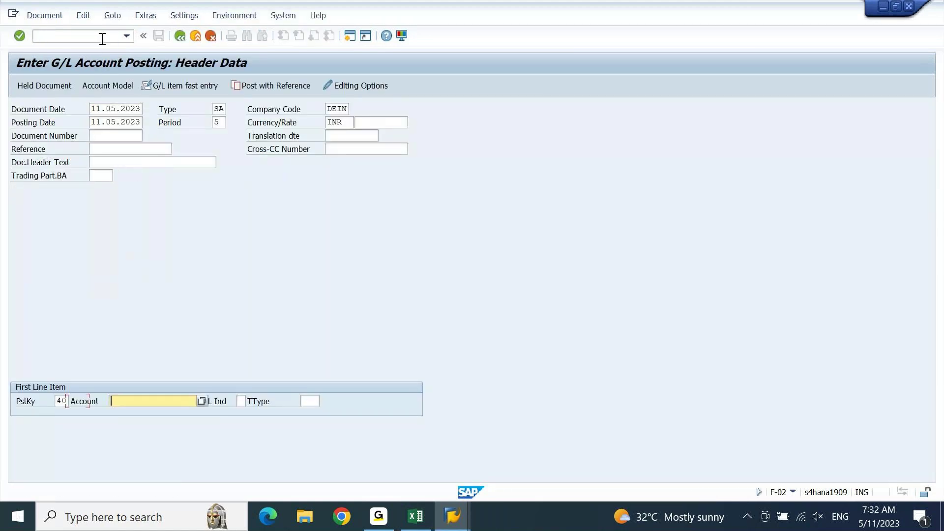
{"action": "key", "text": "alt+Tab"}
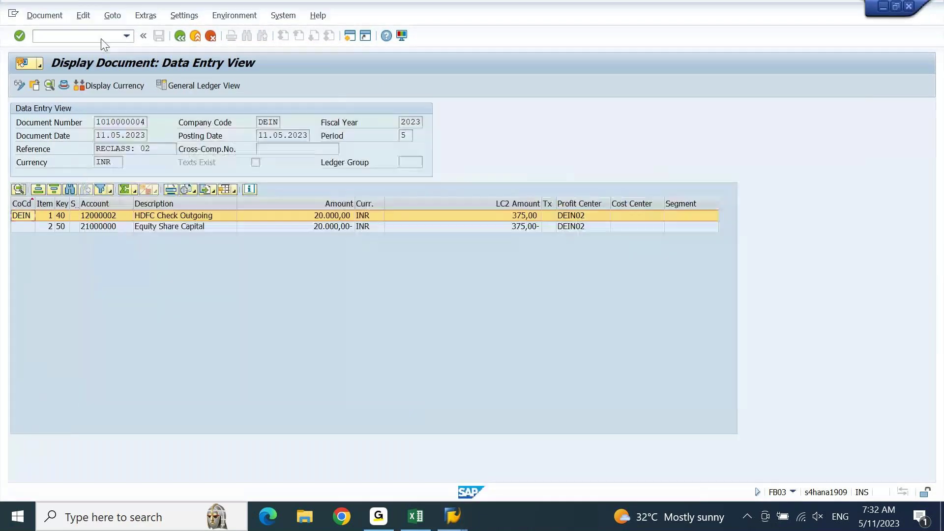
{"action": "key", "text": "alt+Tab"}
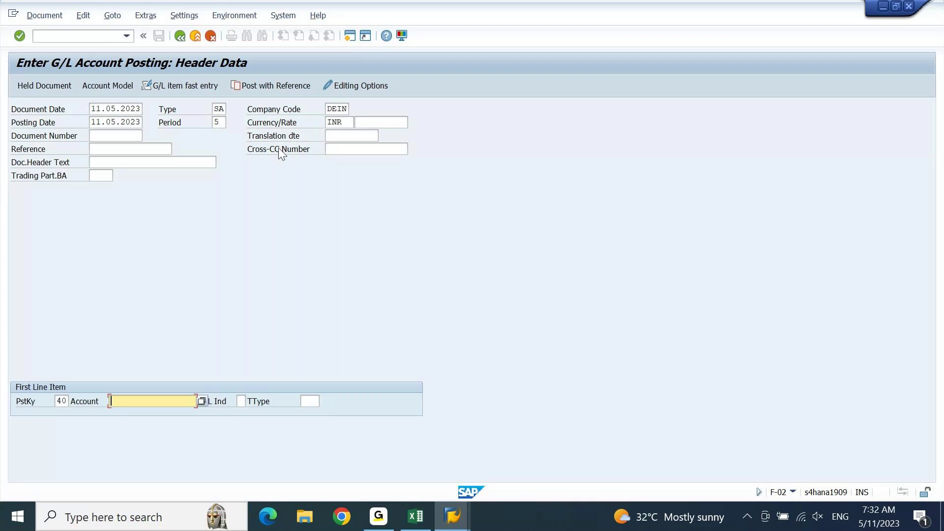
- Enter account 12000000 (HDFC Main Bank) with posting key 40 as the first line item and proceed to its details
{"action": "left_click", "coordinate": [136, 122]}
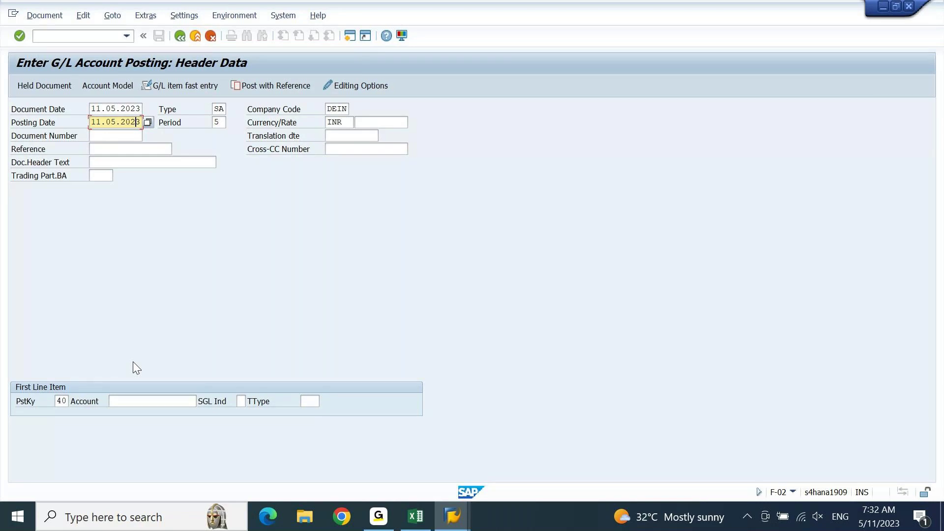
{"action": "key", "text": "Tab"}
{"action": "key", "text": "Tab"}
{"action": "key", "text": "Tab"}
{"action": "key", "text": "Tab"}
{"action": "key", "text": "Tab"}
{"action": "key", "text": "Tab"}
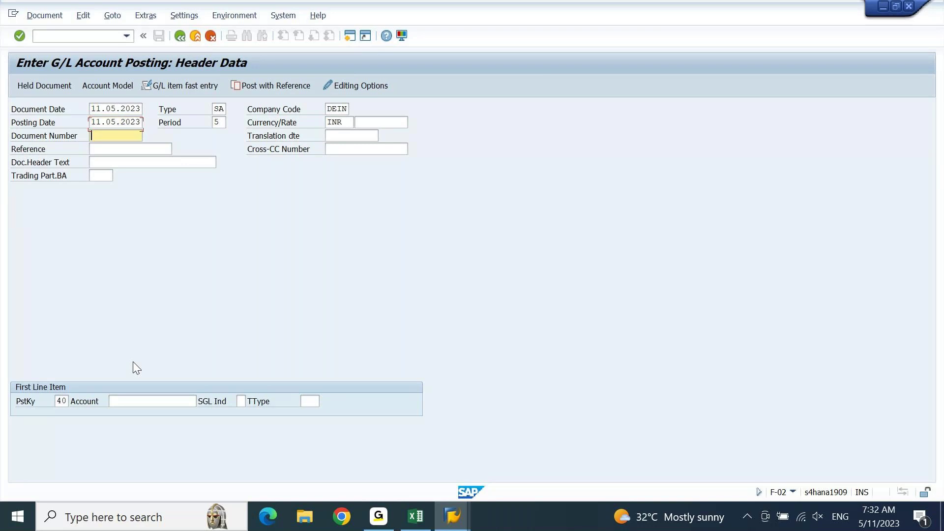
{"action": "key", "text": "Down"}
{"action": "key", "text": "Return"}
{"action": "key", "text": "Return"}
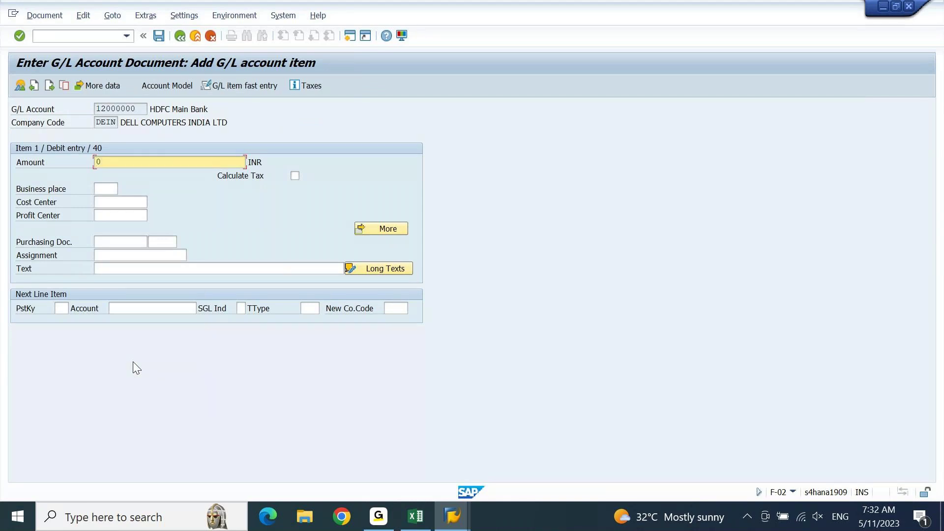
- Check the Amount column of document RECLASS: 02 and return to the G/L posting session
{"action": "key", "text": "alt+Tab"}
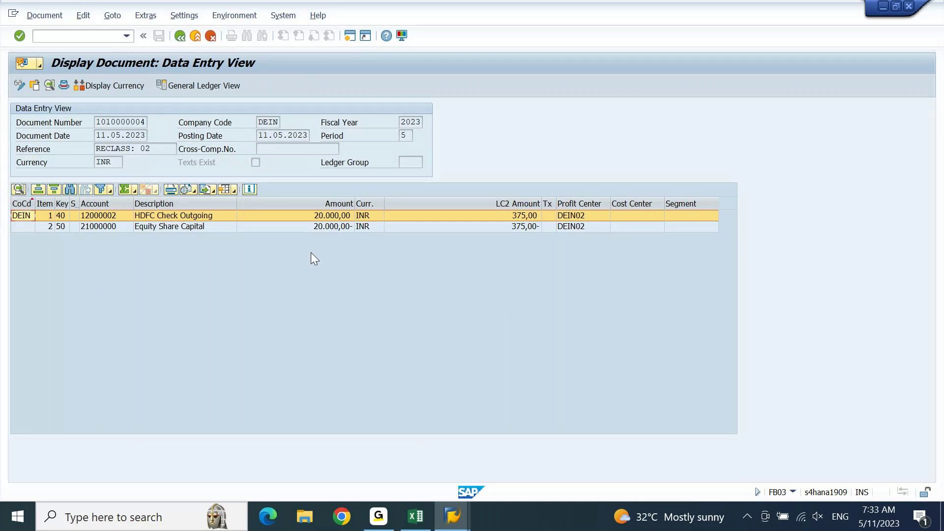
{"action": "left_click", "coordinate": [346, 204]}
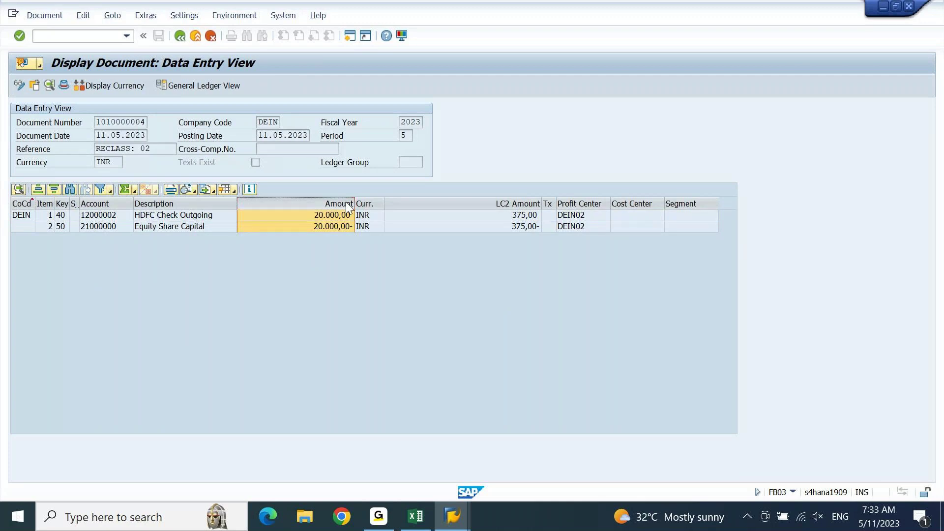
{"action": "key", "text": "alt+Tab"}
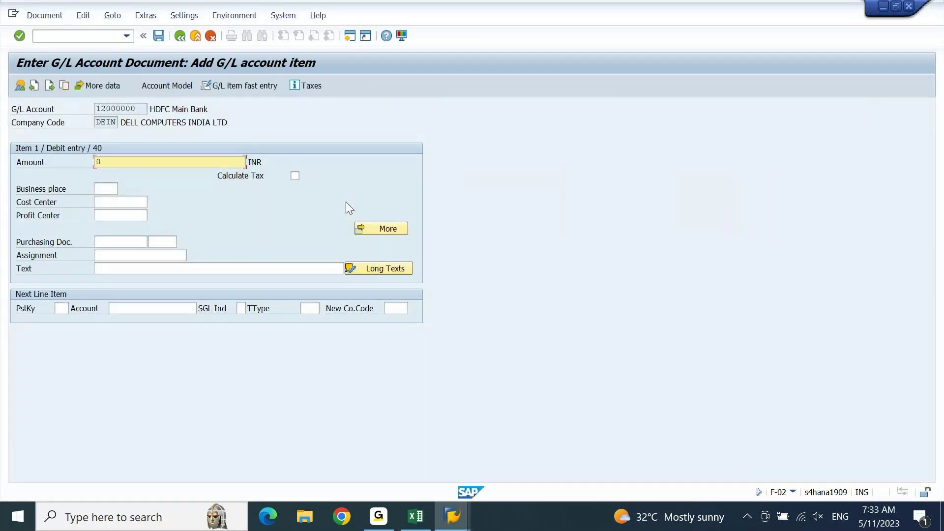
- Set the amount of the HDFC Main Bank debit item to 0,01 INR
{"action": "key", "text": "Return"}
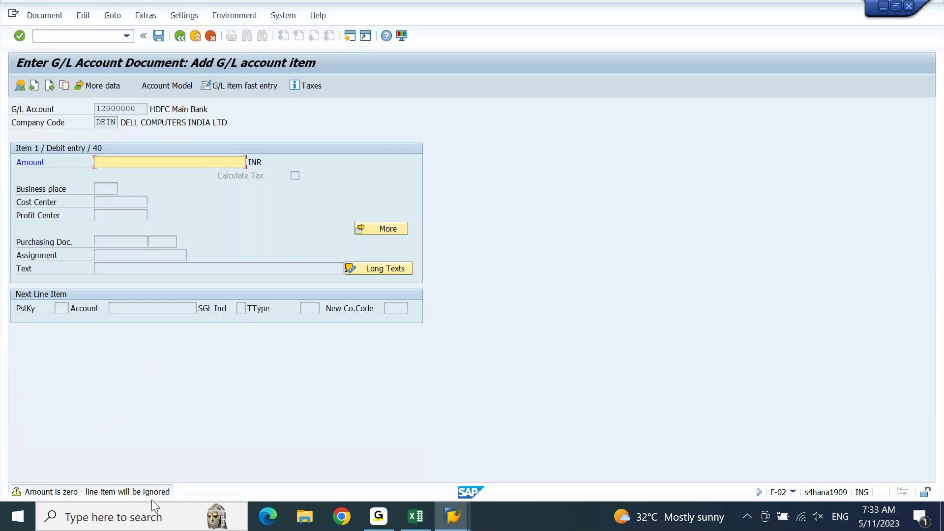
{"action": "type", "text": "0.01"}
{"action": "key", "text": "Return"}
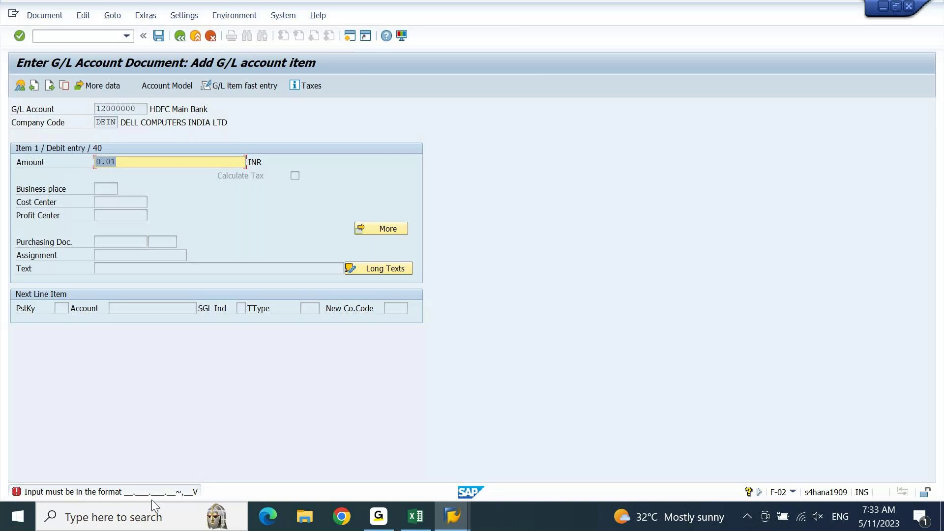
{"action": "key", "text": "Home"}
{"action": "key", "text": "Right"}
{"action": "key", "text": "Delete"}
{"action": "type", "text": ","}
{"action": "key", "text": "Return"}
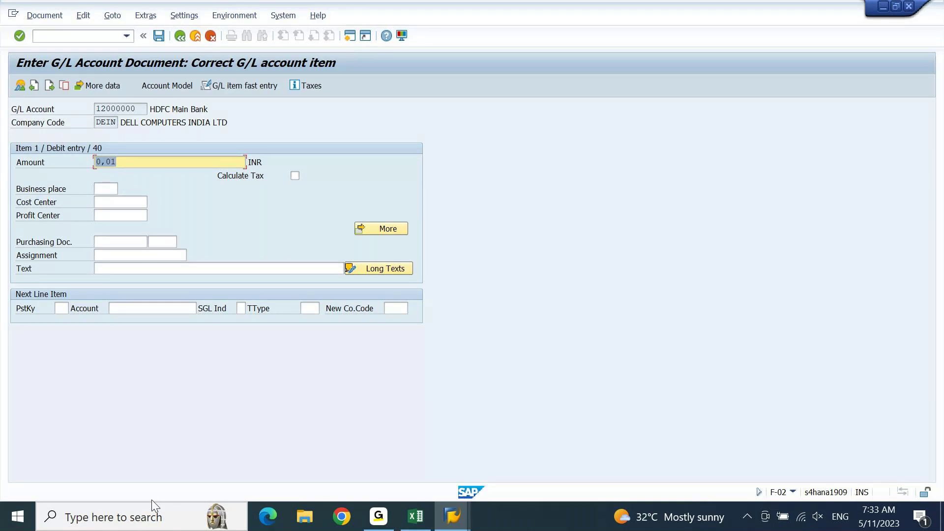
- Open the debit item's additional details and set its group currency amount to 125 USD
{"action": "left_click", "coordinate": [101, 88]}
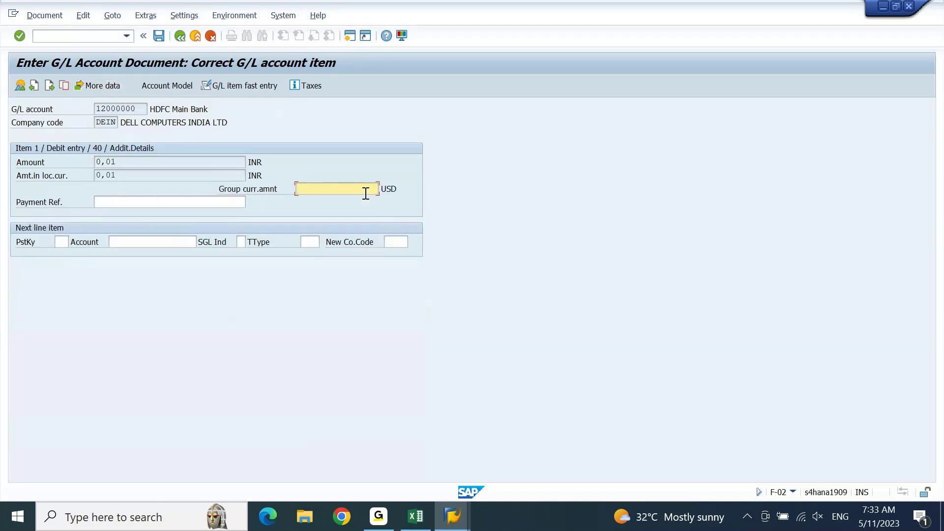
{"action": "type", "text": "125"}
{"action": "key", "text": "Return"}
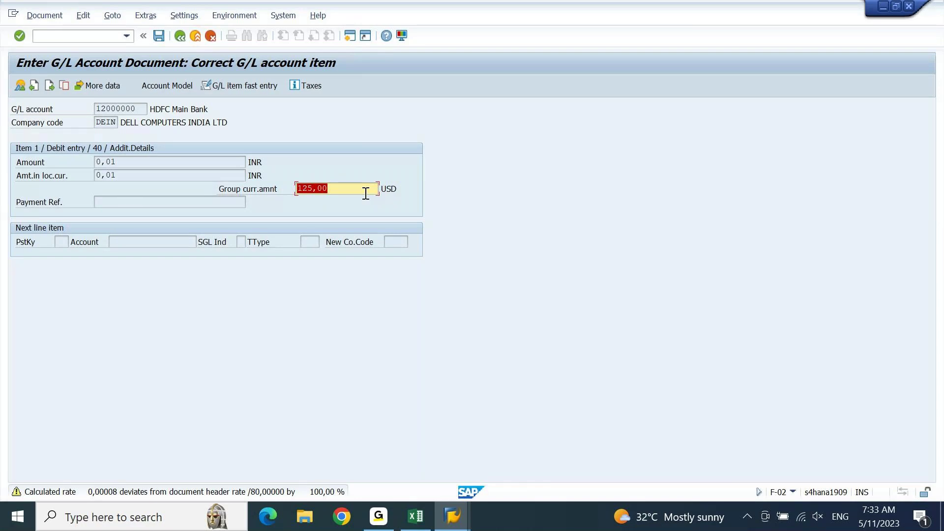
- Compare the first item's INR amount in document RECLASS: 02 with the INR and group currency amounts in the G/L posting
{"action": "key", "text": "alt+Tab"}
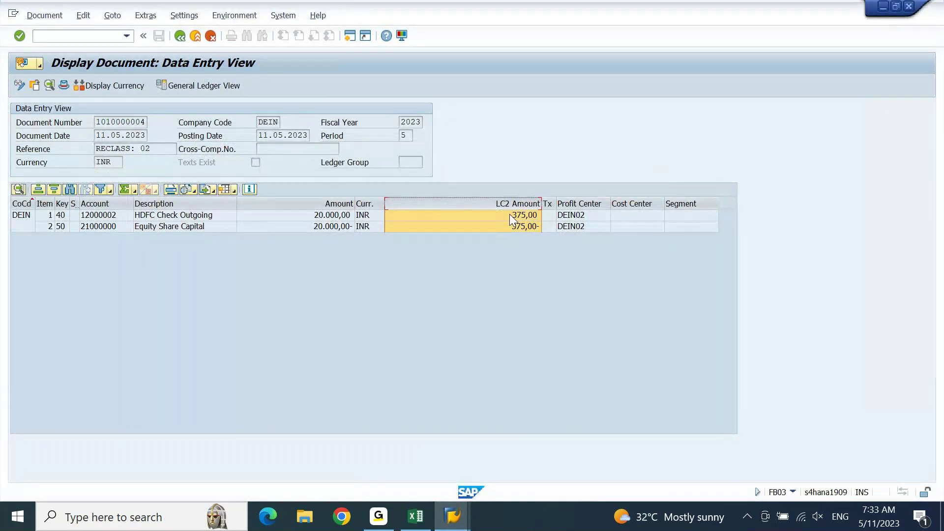
{"action": "left_click", "coordinate": [340, 220]}
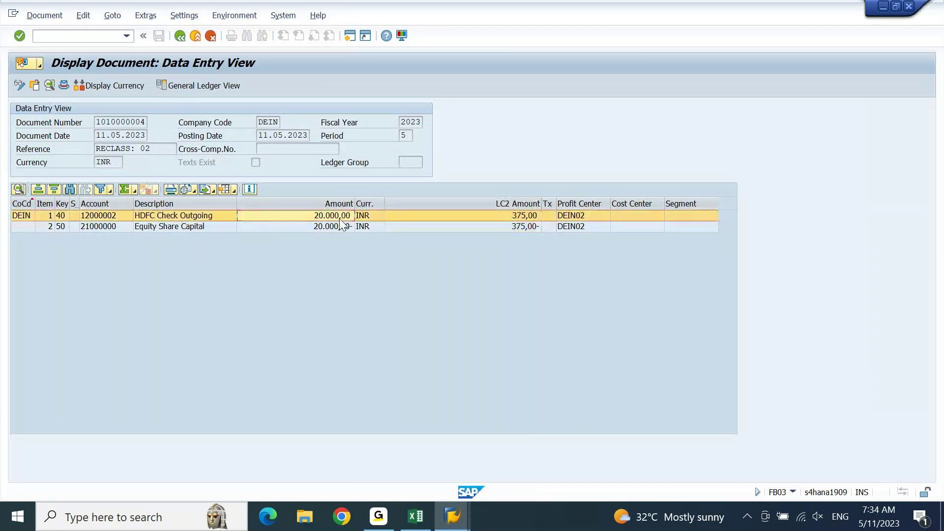
{"action": "key", "text": "alt+Tab"}
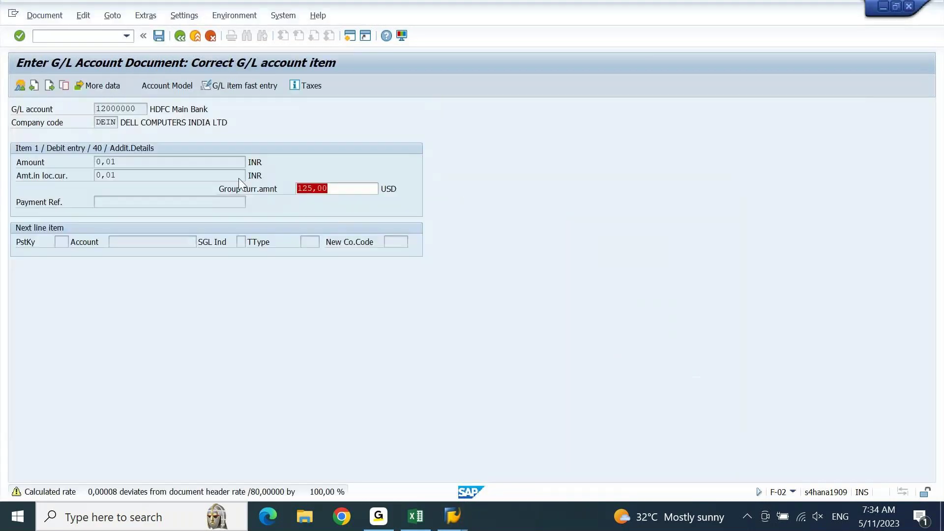
{"action": "left_click", "coordinate": [124, 166]}
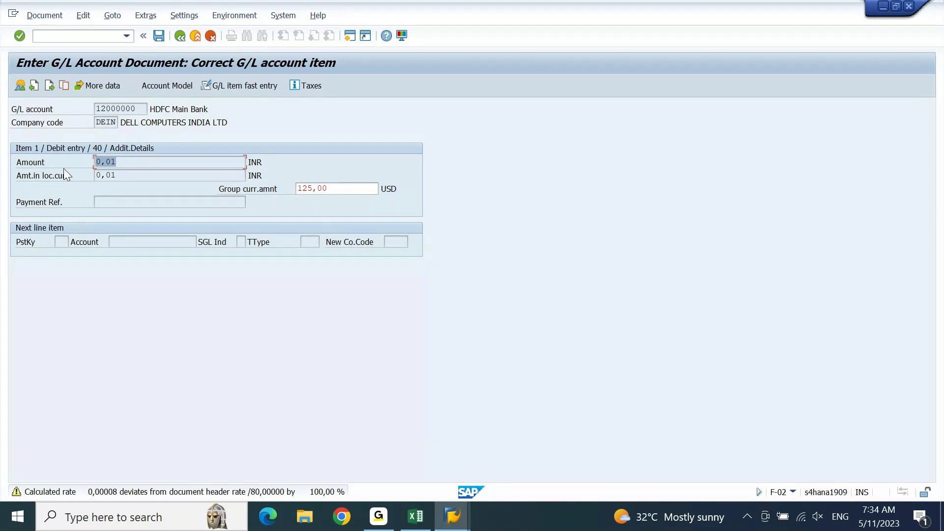
{"action": "key", "text": "Return"}
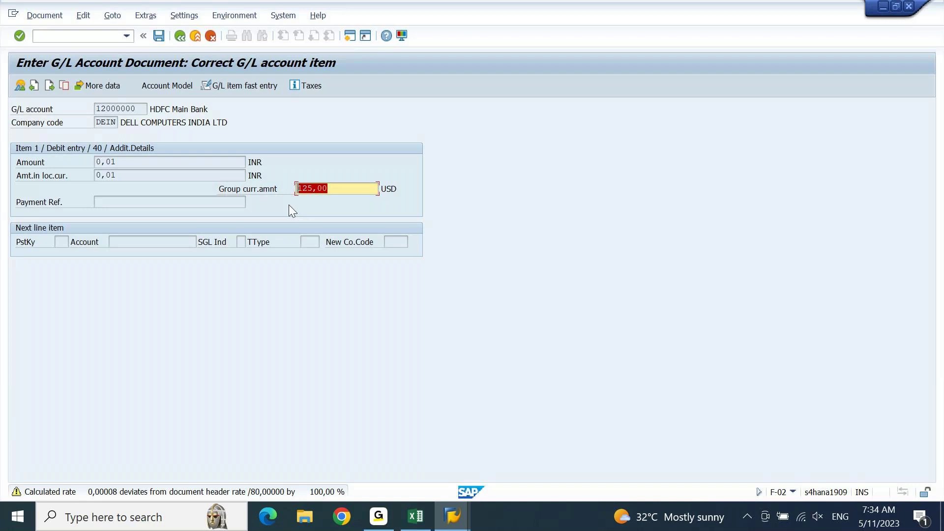
{"action": "left_click", "coordinate": [122, 165]}
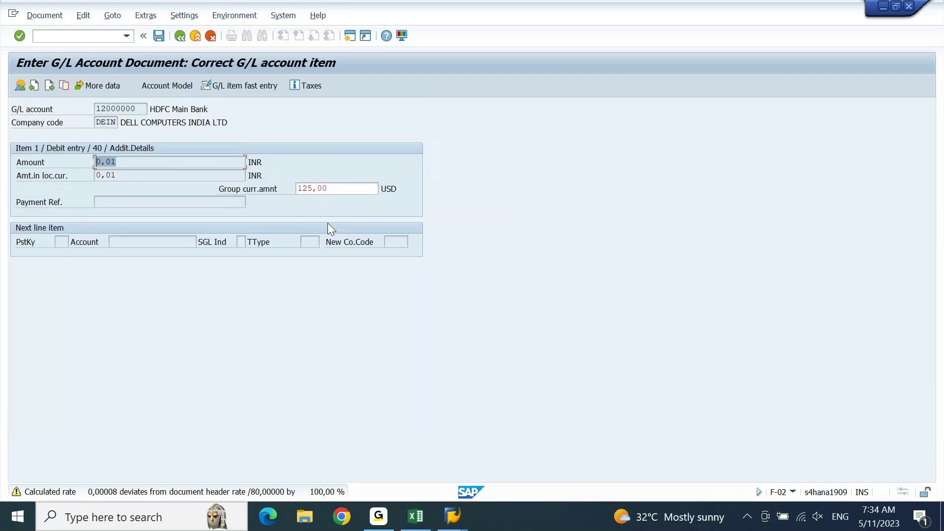
- Abandon the current G/L posting and open transaction FBB1
{"action": "left_click", "coordinate": [104, 37]}
{"action": "type", "text": "/N"}
{"action": "key", "text": "Return"}
{"action": "type", "text": "FBB1"}
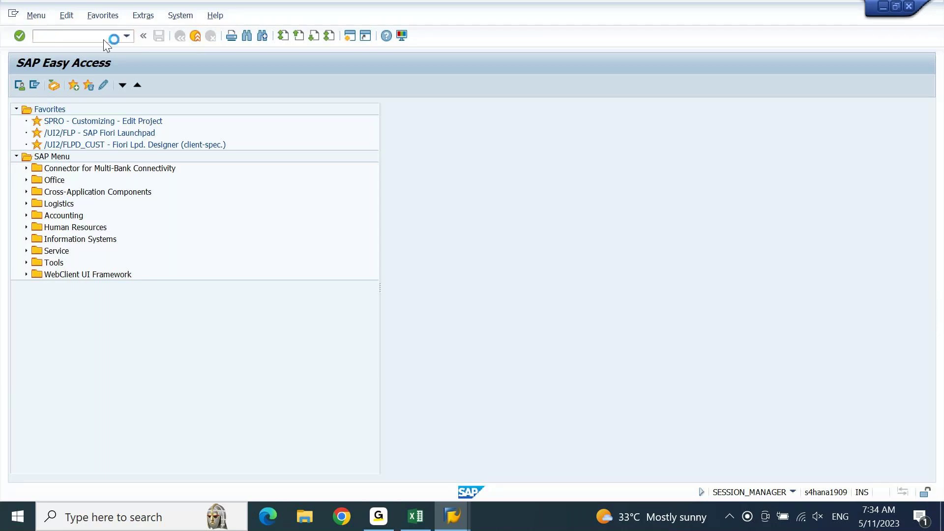
{"action": "key", "text": "Return"}
- Fill the posting header with document type SA and currency INR, and enter posting key 50 for the first line item
{"action": "key", "text": "Tab"}
{"action": "type", "text": "SA"}
{"action": "key", "text": "Tab"}
{"action": "key", "text": "Tab"}
{"action": "key", "text": "Tab"}
{"action": "key", "text": "Tab"}
{"action": "type", "text": "inr"}
{"action": "key", "text": "Tab"}
{"action": "key", "text": "Tab"}
{"action": "key", "text": "Tab"}
{"action": "key", "text": "Tab"}
{"action": "key", "text": "Tab"}
{"action": "key", "text": "Tab"}
{"action": "key", "text": "Tab"}
{"action": "key", "text": "Tab"}
{"action": "type", "text": "50"}
{"action": "key", "text": "Tab"}
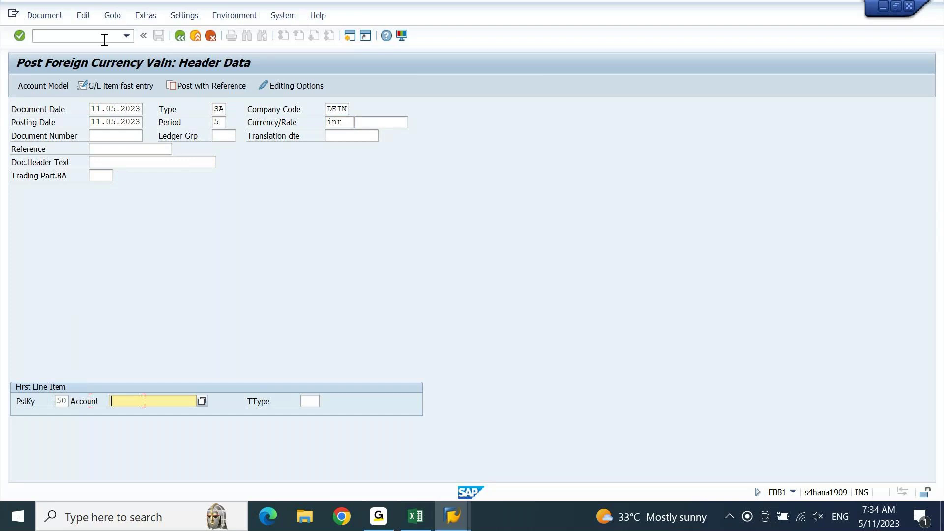
- Consult document RECLASS: 02, set the first line item to posting key 40 with account 12000002 and proceed to its details
{"action": "key", "text": "alt+Tab"}
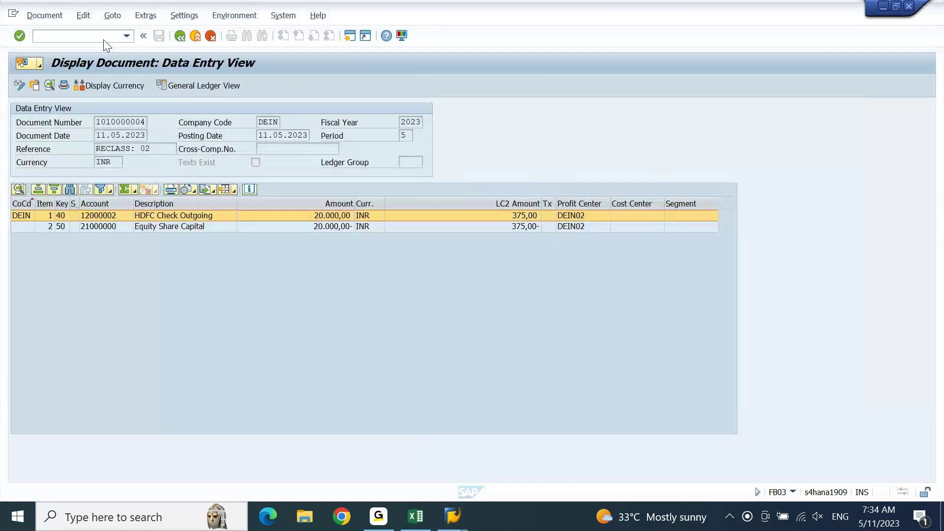
{"action": "key", "text": "alt+Tab"}
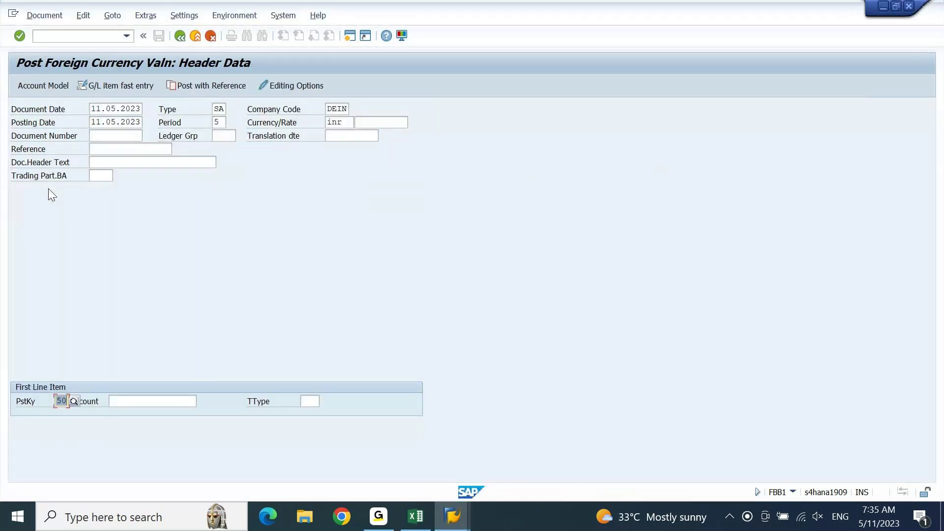
{"action": "type", "text": "40"}
{"action": "key", "text": "Tab"}
{"action": "key", "text": "Down"}
{"action": "key", "text": "Down"}
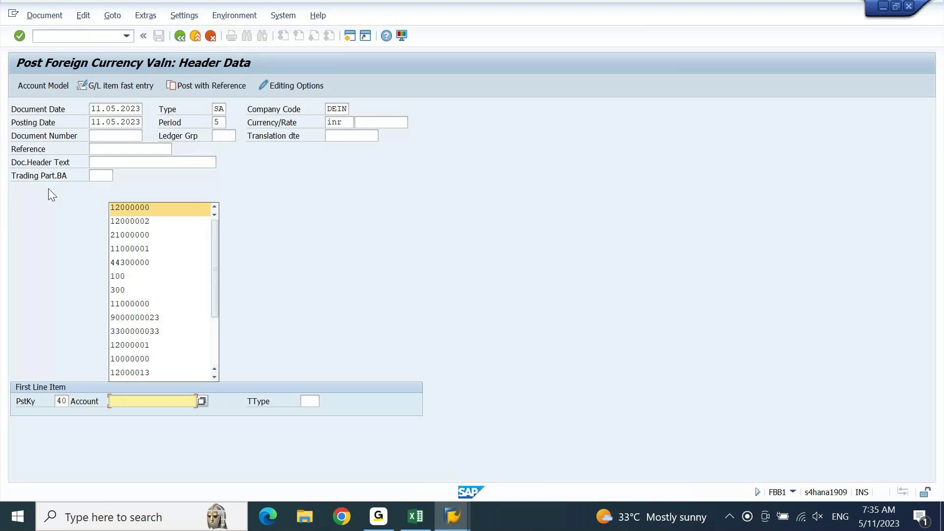
{"action": "key", "text": "Return"}
{"action": "key", "text": "Return"}
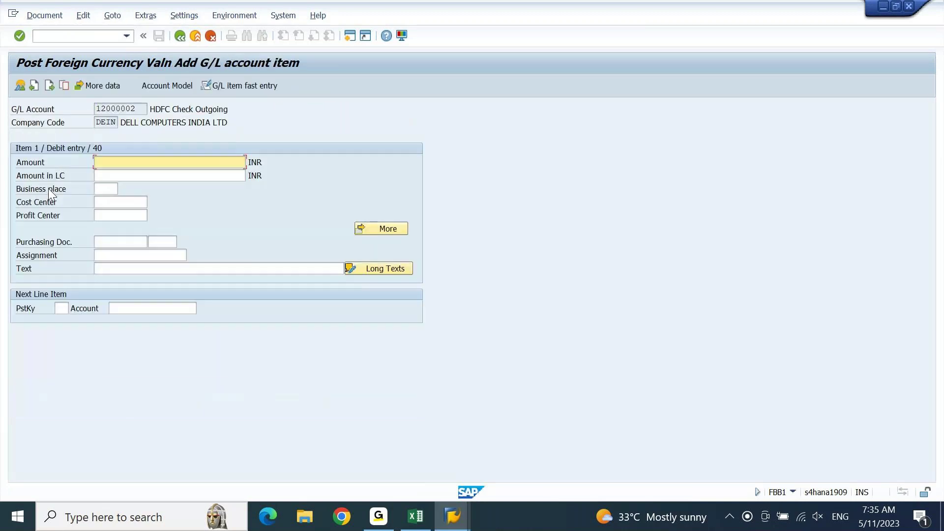
- Set both INR amounts of the HDFC Check Outgoing debit item to 0 and its group currency amount to 125 USD
{"action": "type", "text": "0"}
{"action": "key", "text": "Tab"}
{"action": "type", "text": "0"}
{"action": "key", "text": "Return"}
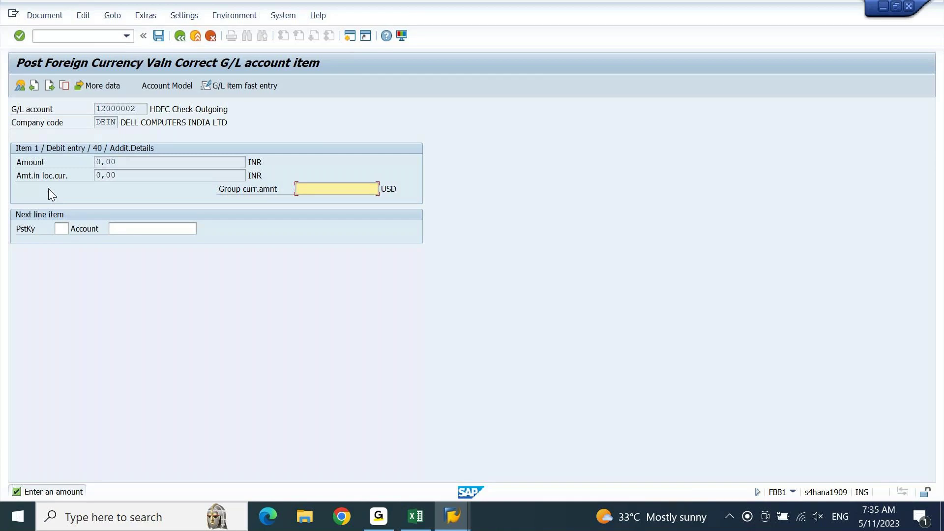
{"action": "type", "text": "125"}
{"action": "key", "text": "Return"}
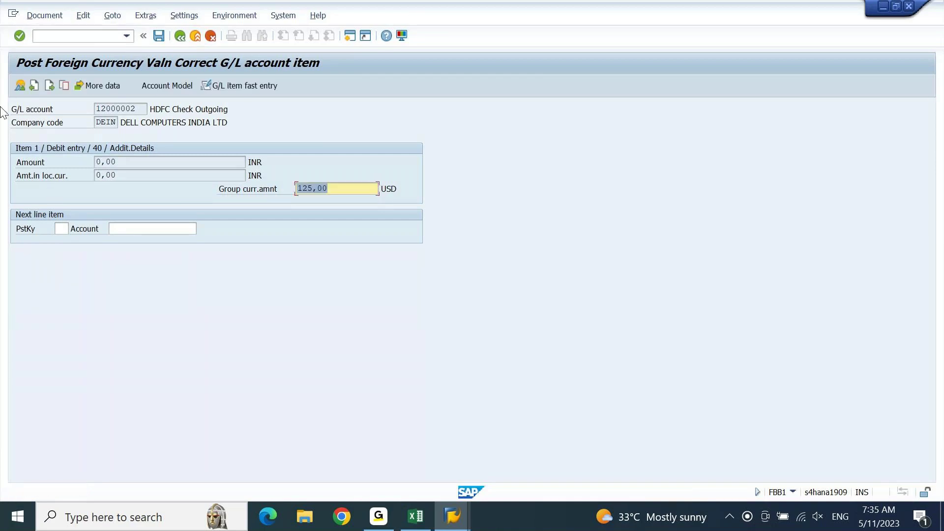
- Compare the debit item with document RECLASS: 02, open the document overview and discard the draft posting
{"action": "key", "text": "shift+Tab"}
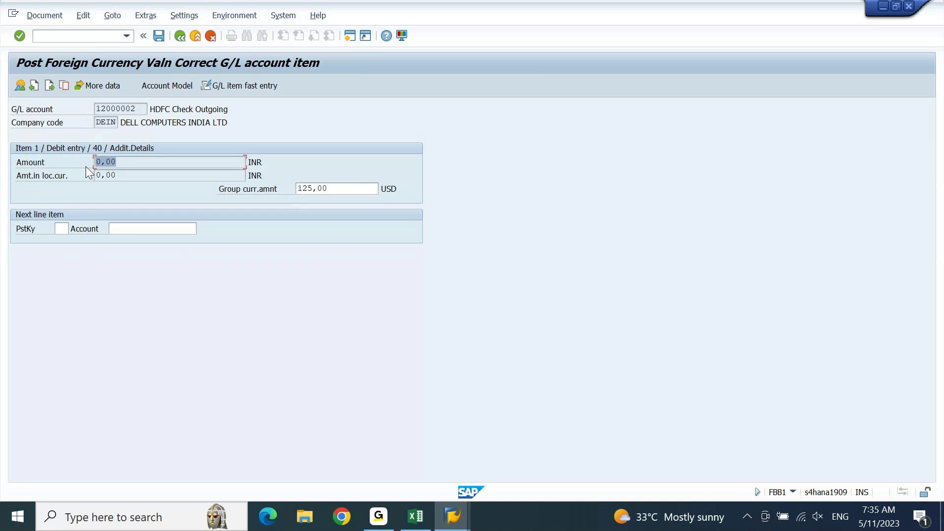
{"action": "key", "text": "alt+Tab"}
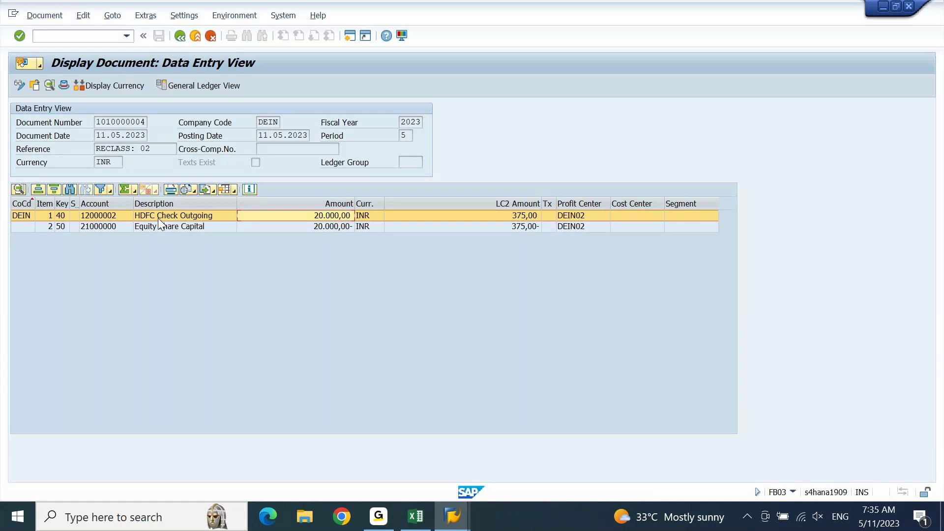
{"action": "key", "text": "alt+Tab"}
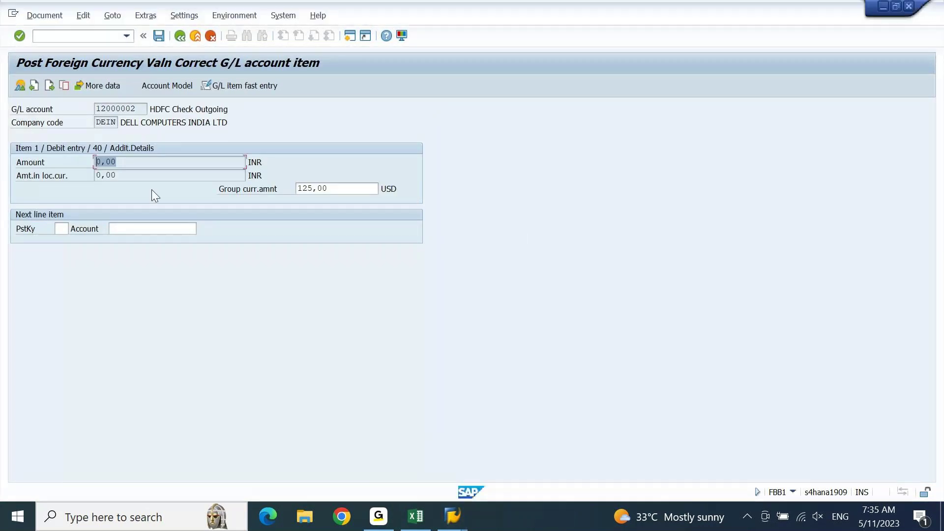
{"action": "key", "text": "F5"}
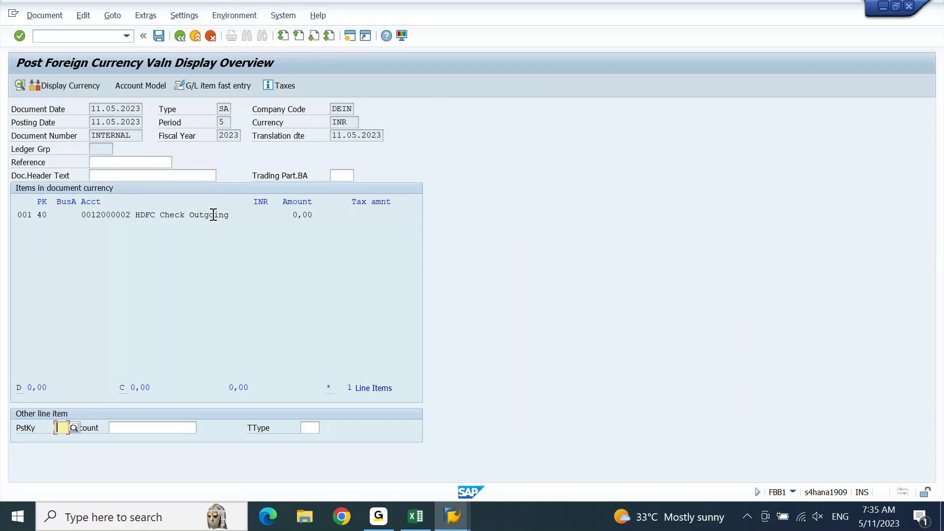
{"action": "key", "text": "F3"}
{"action": "key", "text": "Return"}
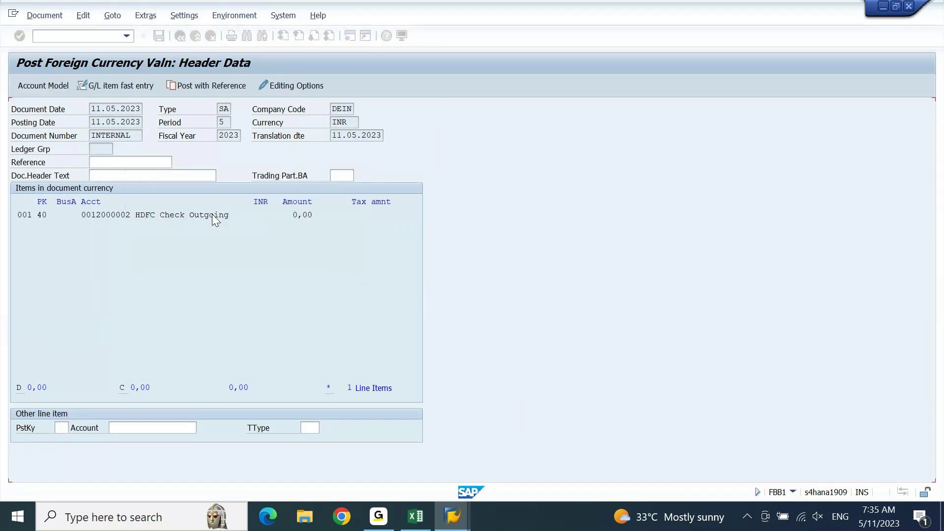
- Set the document type to SA and enter posting key 50 for the first line item
{"action": "key", "text": "BackSpace"}
{"action": "key", "text": "Tab"}
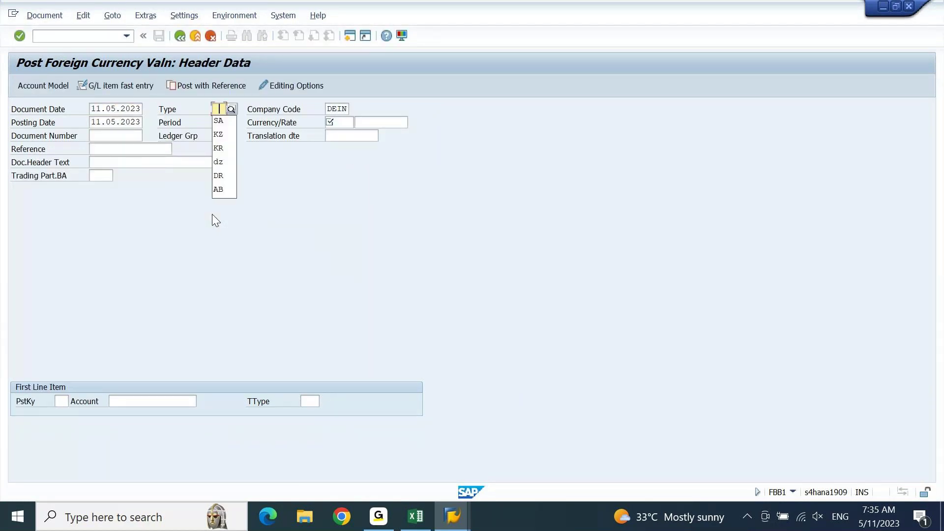
{"action": "key", "text": "Return"}
{"action": "key", "text": "Tab"}
{"action": "key", "text": "Tab"}
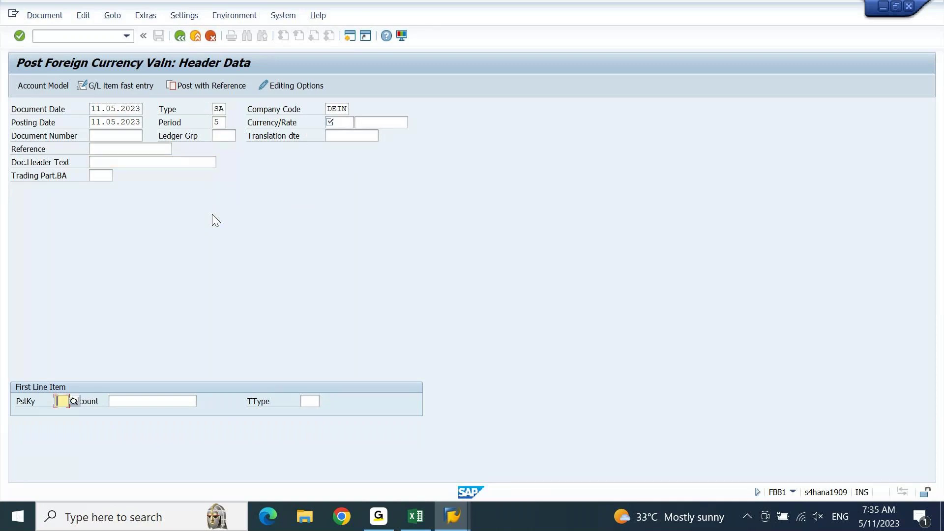
{"action": "type", "text": "50"}
{"action": "key", "text": "Tab"}
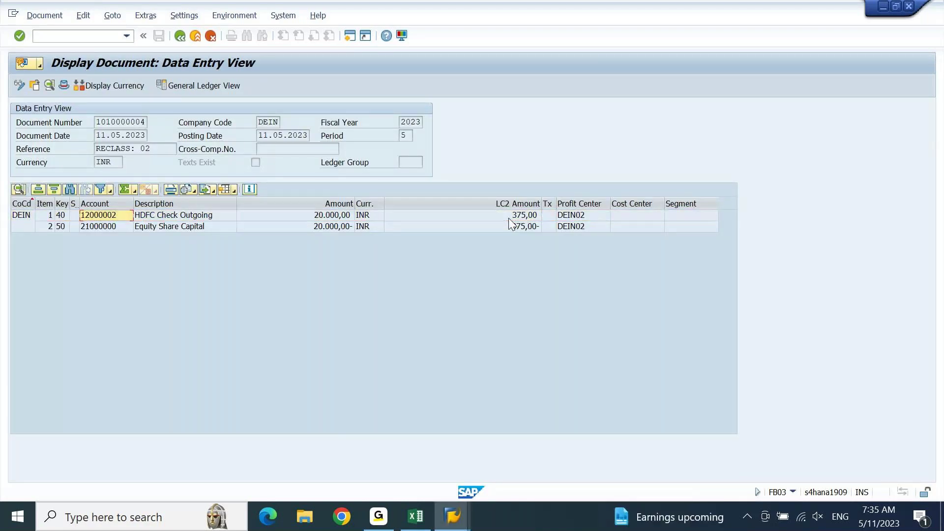
- Enter account 12000002 for the first line item, set the document currency to INR and proceed to the item details
{"action": "key", "text": "alt+Tab"}
{"action": "type", "text": "12000002"}
{"action": "key", "text": "Return"}
{"action": "type", "text": "inr"}
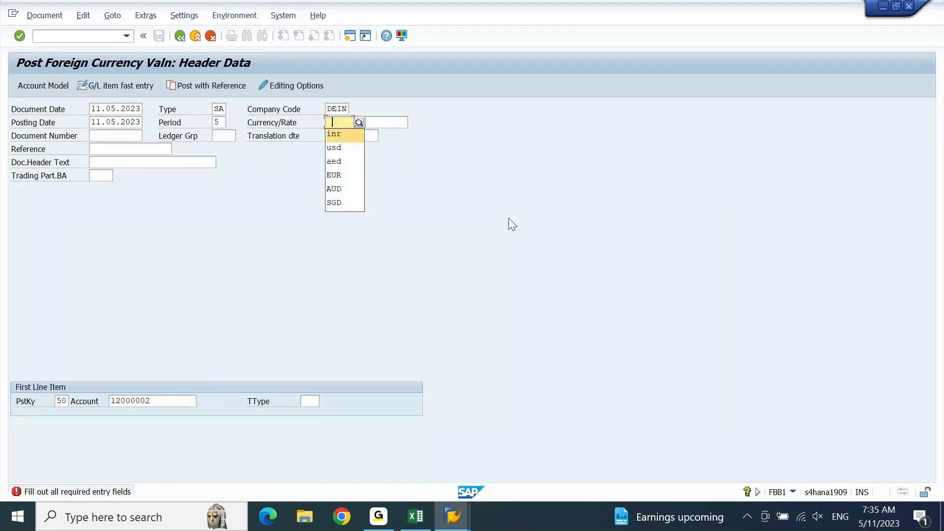
{"action": "key", "text": "Return"}
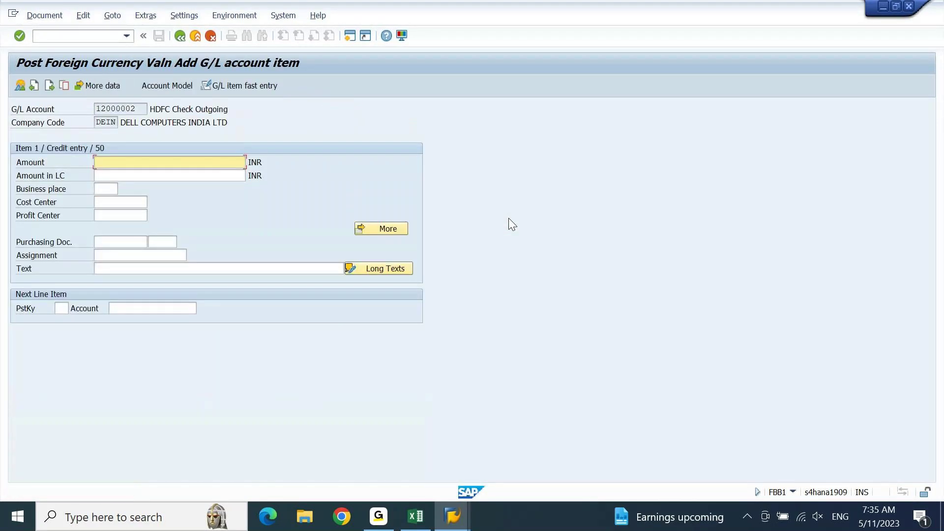
- Set the credit item's amount and local currency amount to 0 INR and its profit center to DEIN02
{"action": "type", "text": "0"}
{"action": "key", "text": "Tab"}
{"action": "type", "text": "0"}
{"action": "key", "text": "Tab"}
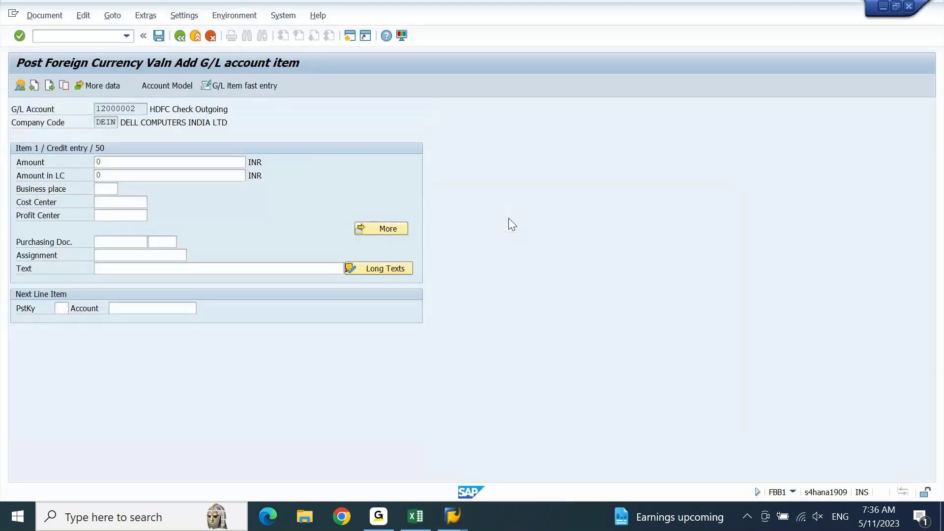
{"action": "key", "text": "Tab"}
{"action": "key", "text": "Tab"}
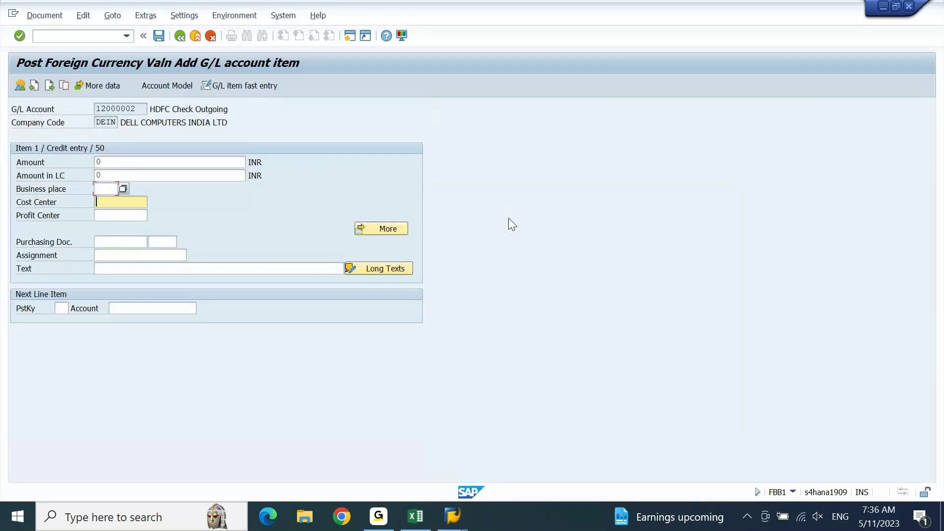
{"action": "type", "text": "DEIN02"}
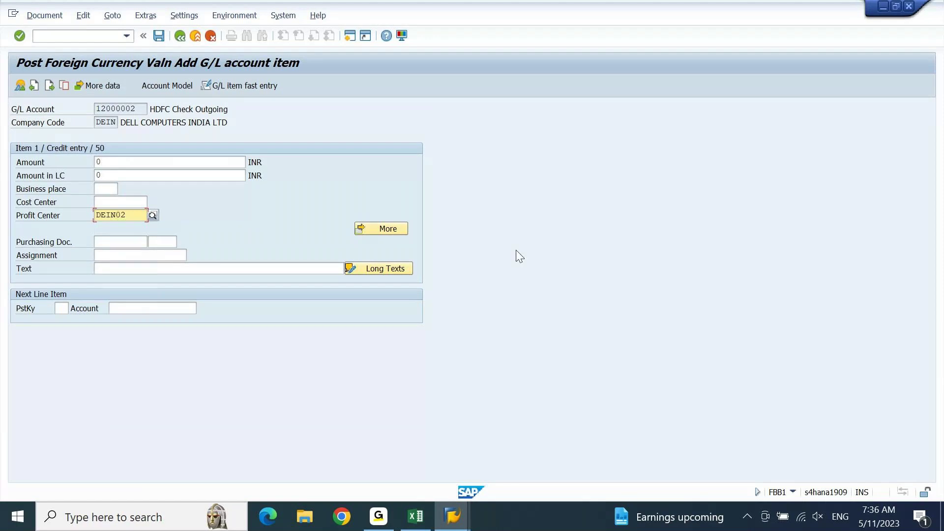
- Enter "." as the credit item's text and set its group currency amount to 125 USD
{"action": "left_click", "coordinate": [331, 266]}
{"action": "type", "text": "."}
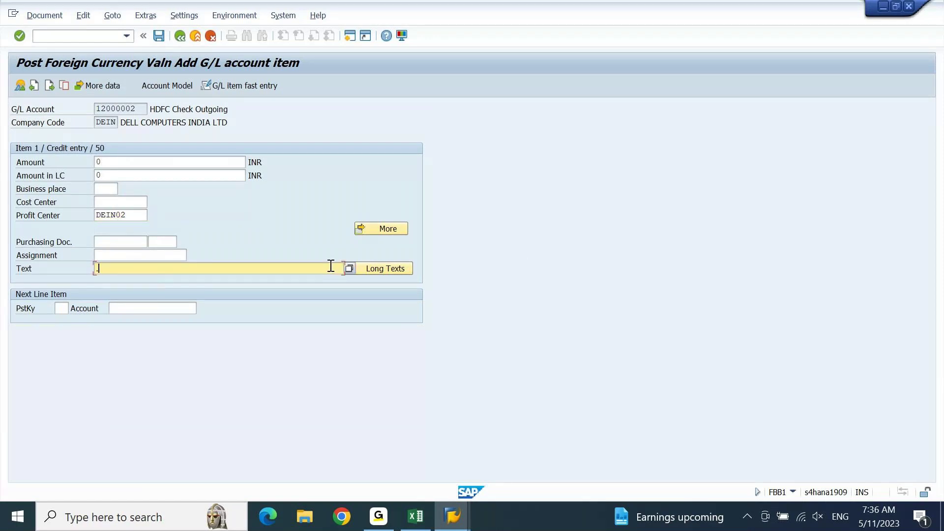
{"action": "key", "text": "Return"}
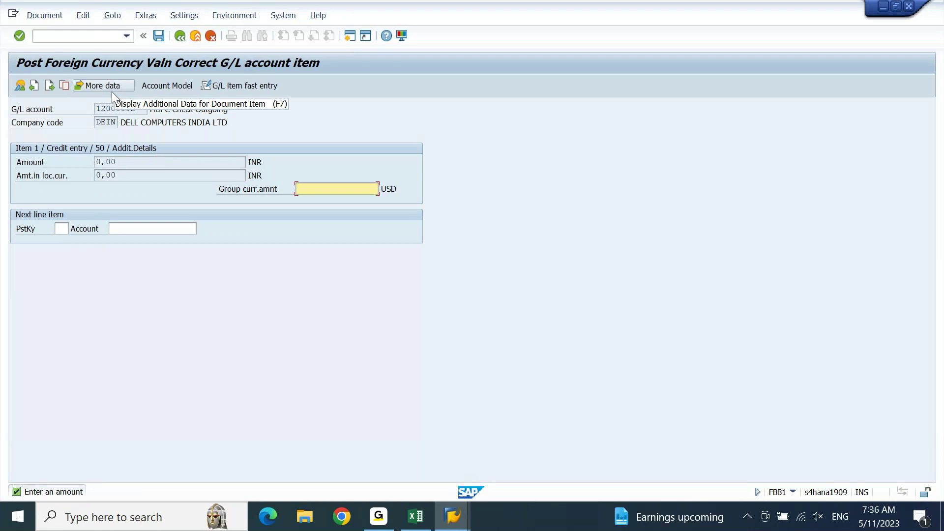
{"action": "type", "text": "125"}
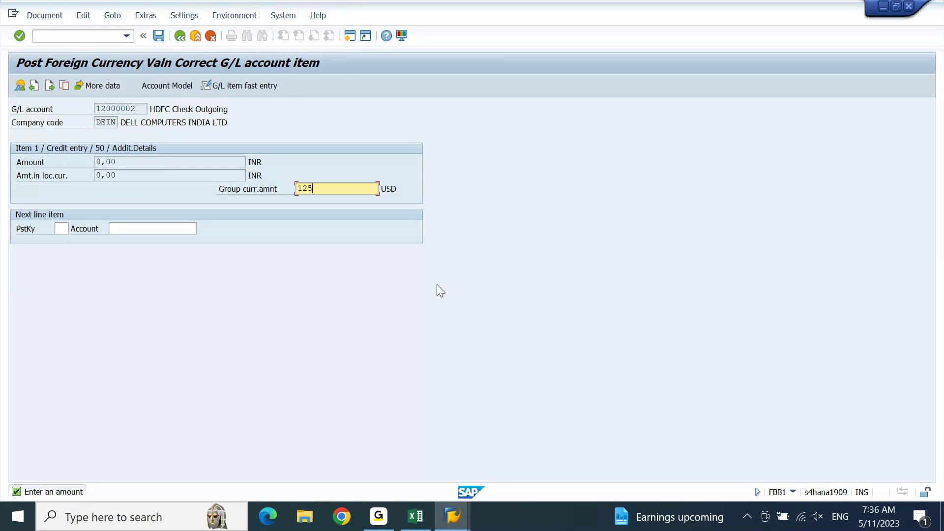
{"action": "key", "text": "Return"}
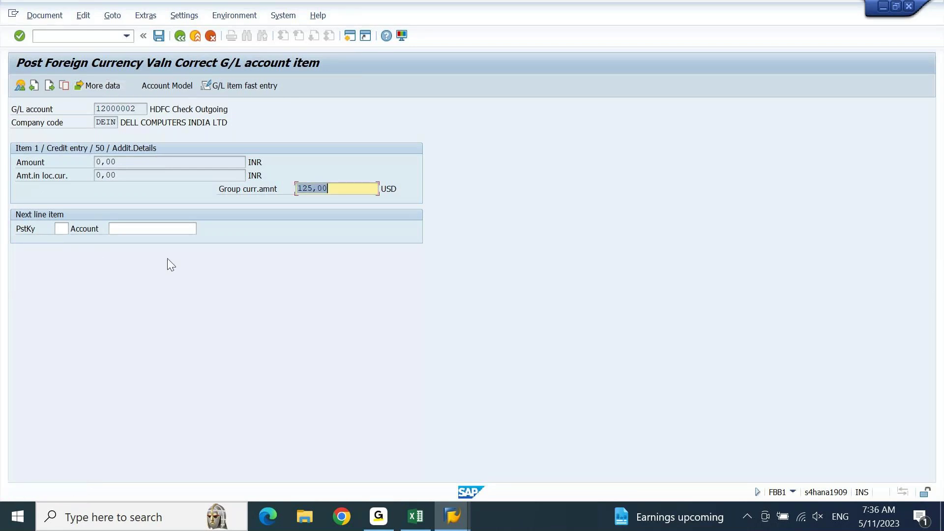
- Enter account 21000000 with posting key 40 as the next line item and proceed to its details
{"action": "left_click", "coordinate": [62, 229]}
{"action": "type", "text": "40"}
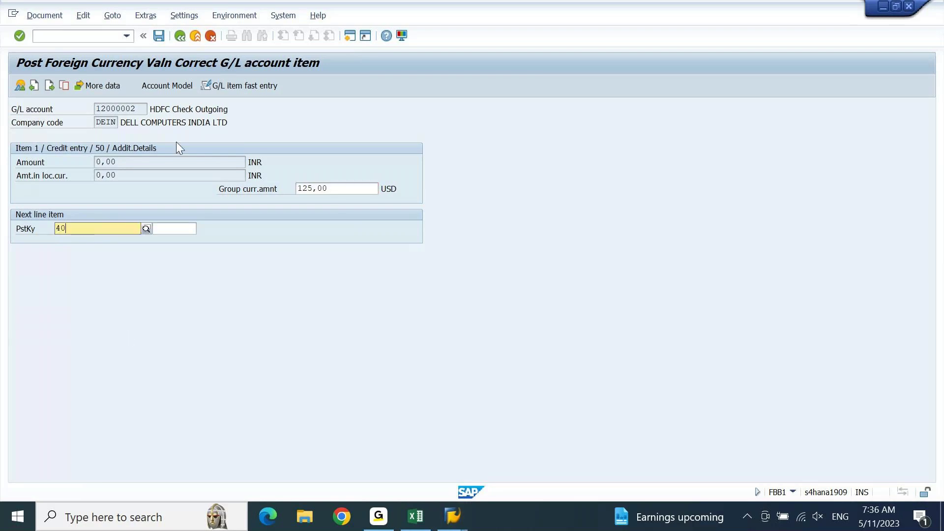
{"action": "key", "text": "Tab"}
{"action": "key", "text": "Down"}
{"action": "key", "text": "Down"}
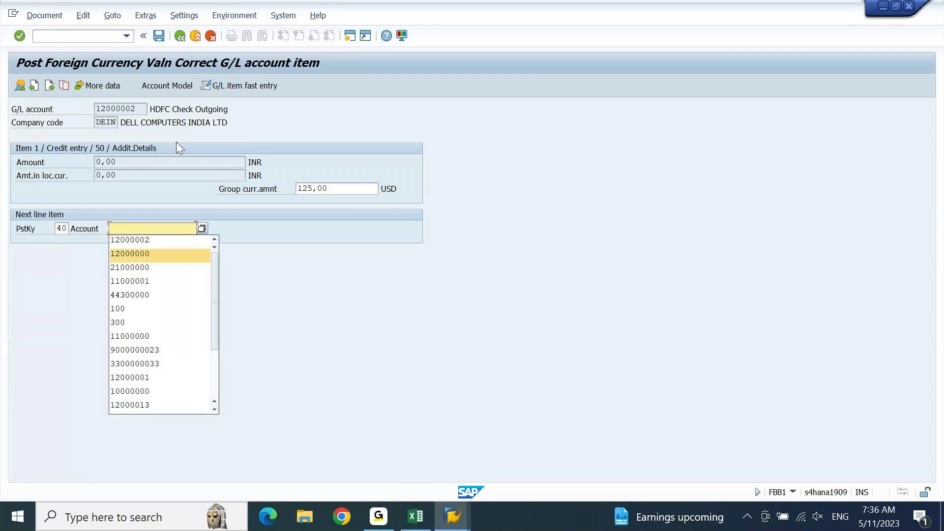
{"action": "key", "text": "Down"}
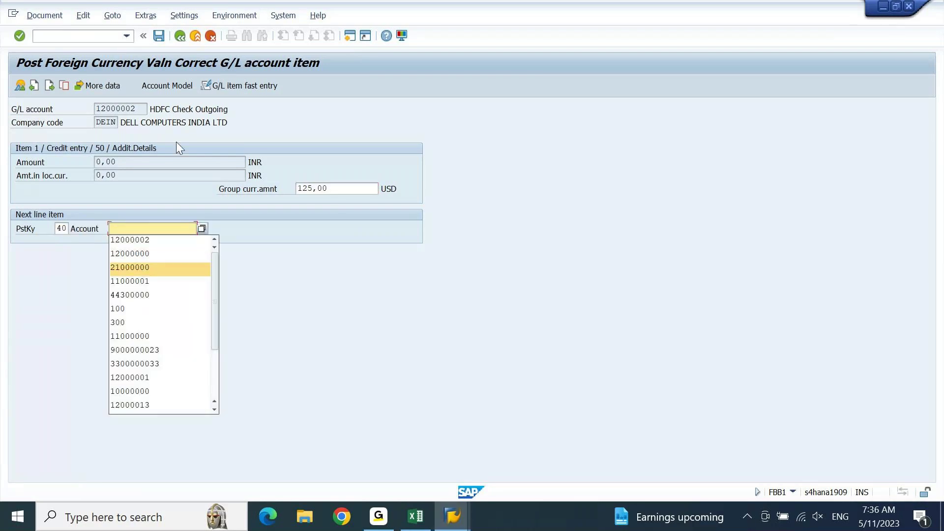
{"action": "key", "text": "Return"}
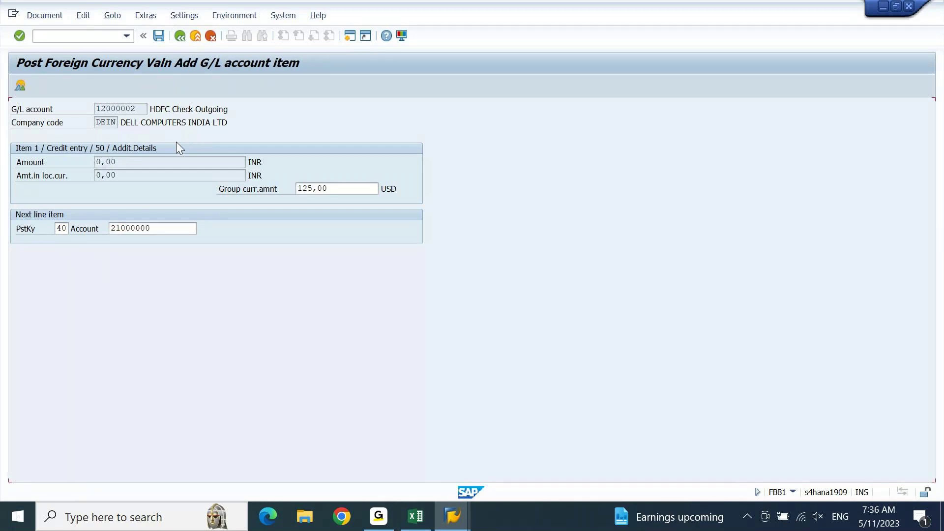
- Set the Equity Share Capital debit item's amount and local currency amount to 0 INR and enter "." as its text
{"action": "key", "text": "Return"}
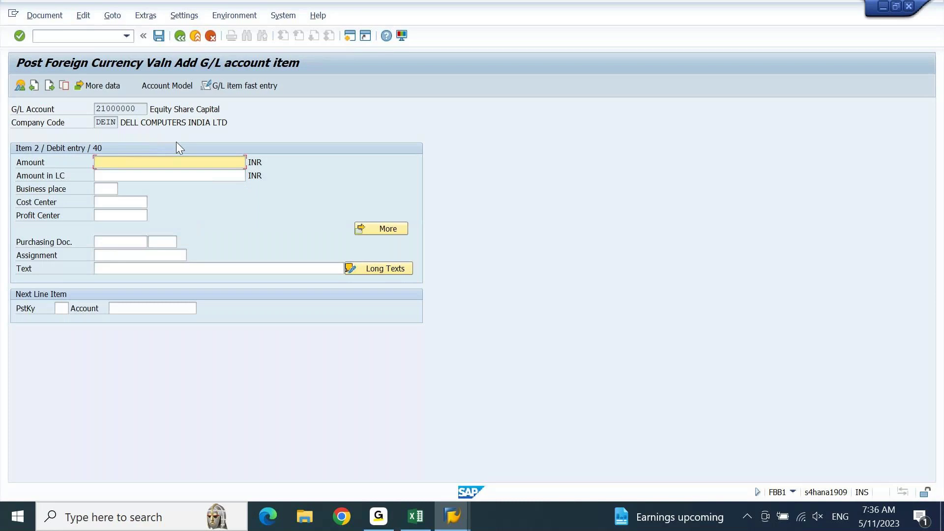
{"action": "type", "text": "0"}
{"action": "key", "text": "Tab"}
{"action": "type", "text": "0"}
{"action": "left_click", "coordinate": [257, 269]}
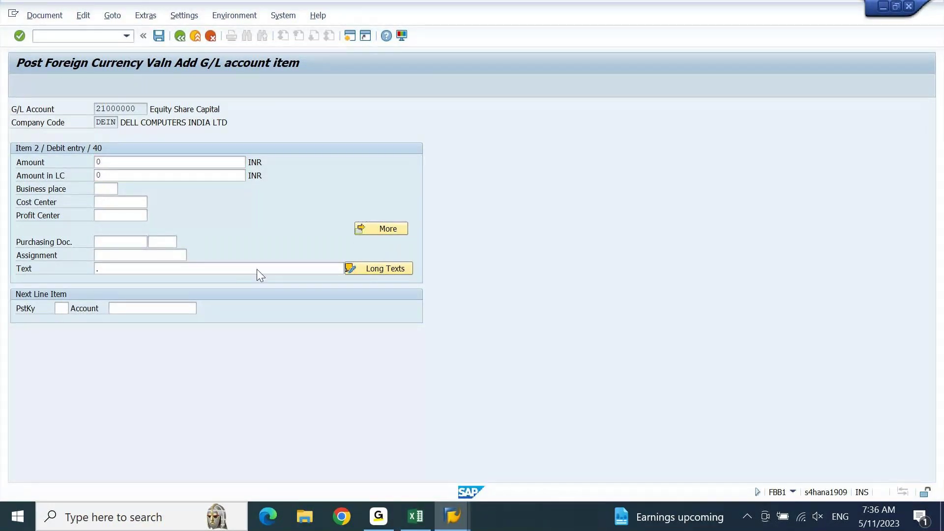
{"action": "key", "text": "Return"}
- Set the debit item's group currency amount to 125 USD and open the document overview
{"action": "left_click", "coordinate": [338, 188]}
{"action": "key", "text": "Return"}
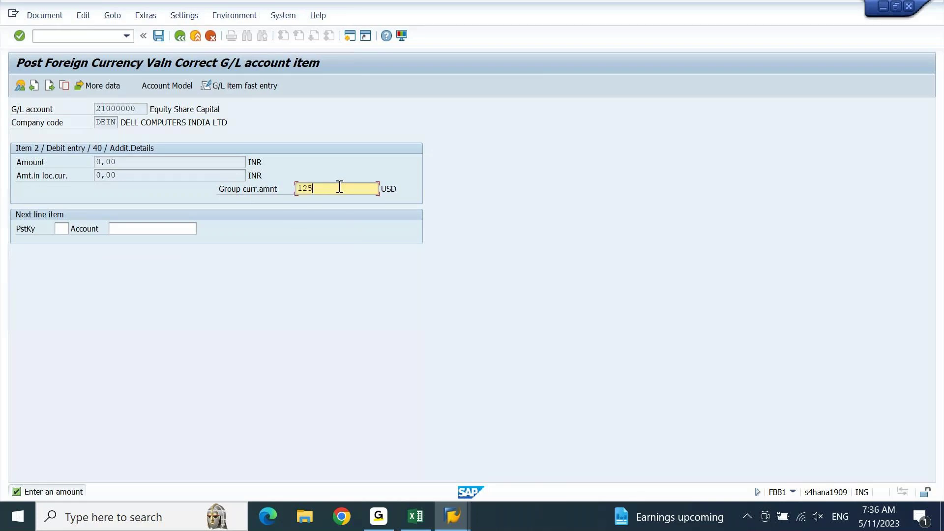
{"action": "key", "text": "Return"}
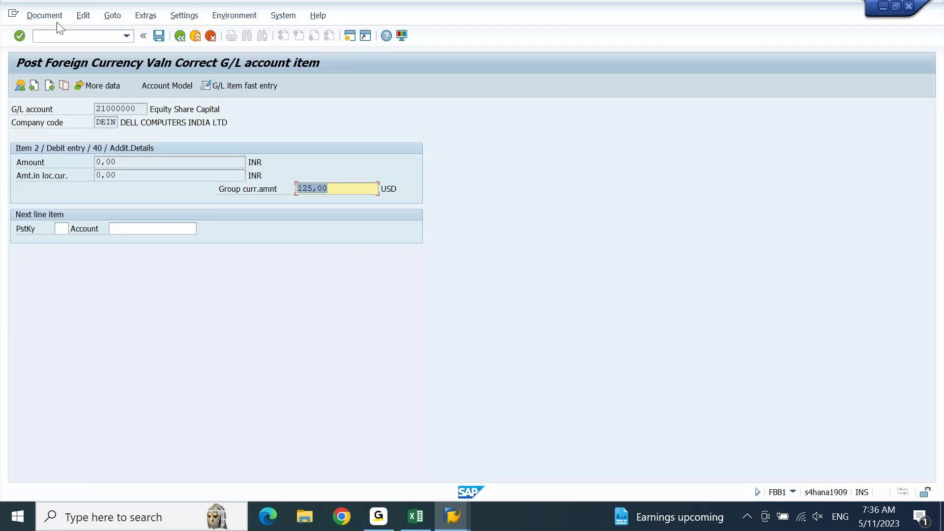
{"action": "left_click", "coordinate": [51, 16]}
{"action": "left_click", "coordinate": [61, 79]}
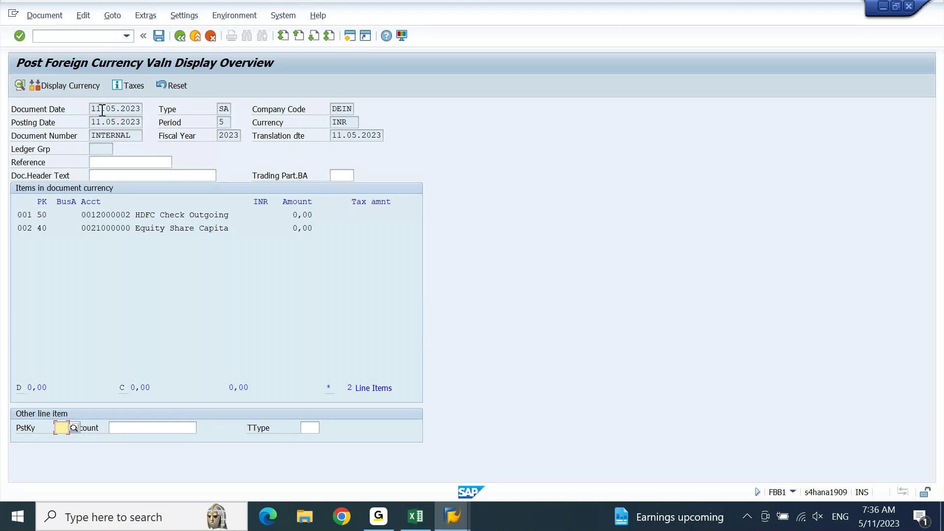
- Display the valuation document's line items in local currency
{"action": "left_click", "coordinate": [79, 89]}
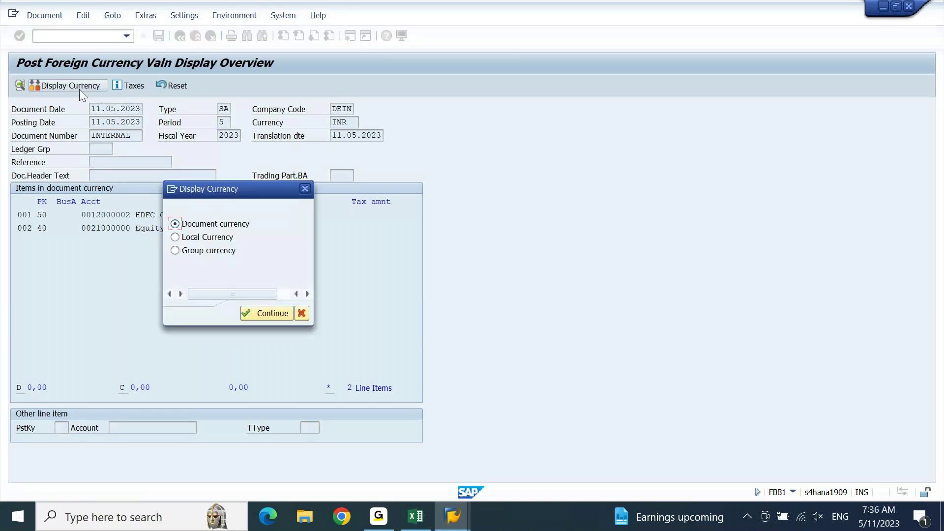
{"action": "left_click_drag", "start_coordinate": [207, 195], "coordinate": [512, 167]}
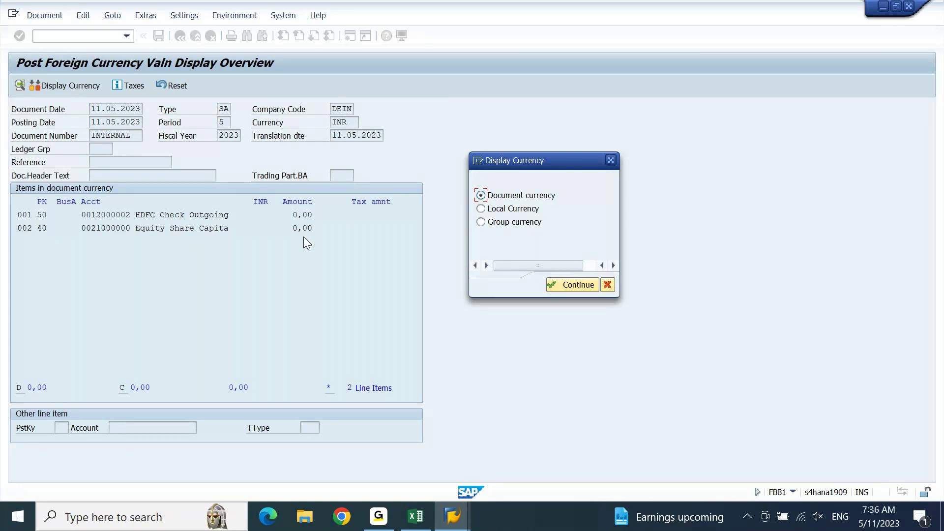
{"action": "left_click", "coordinate": [489, 211]}
{"action": "left_click", "coordinate": [490, 210]}
{"action": "left_click", "coordinate": [568, 287]}
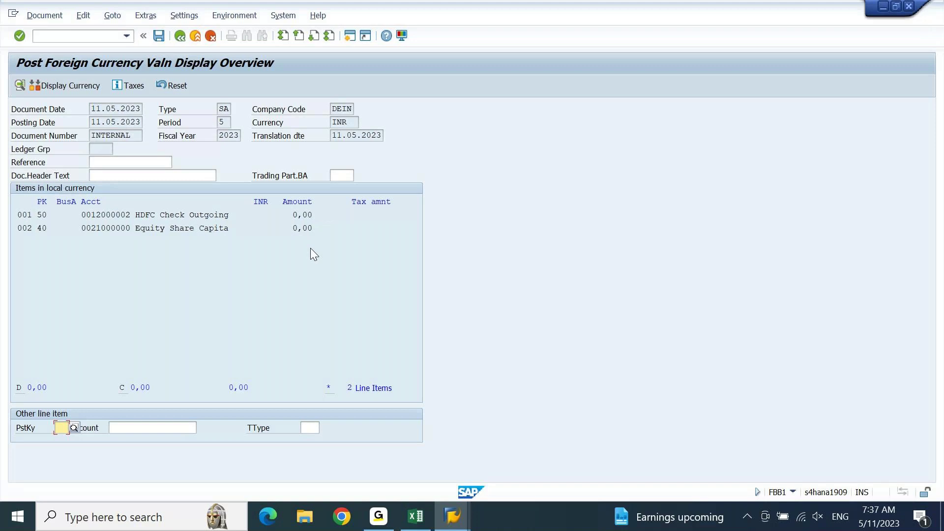
- Display the line items in group currency and check the account and USD amount of both lines
{"action": "left_click", "coordinate": [88, 87]}
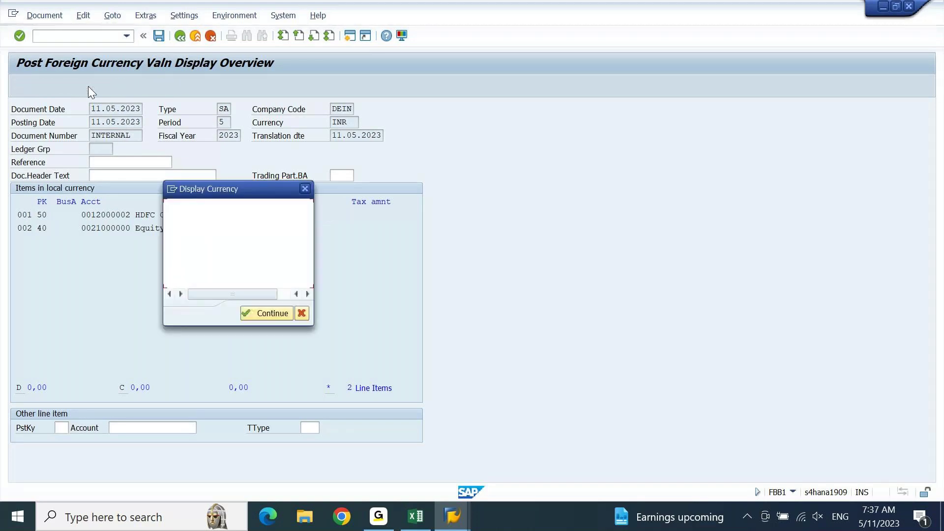
{"action": "left_click", "coordinate": [175, 250]}
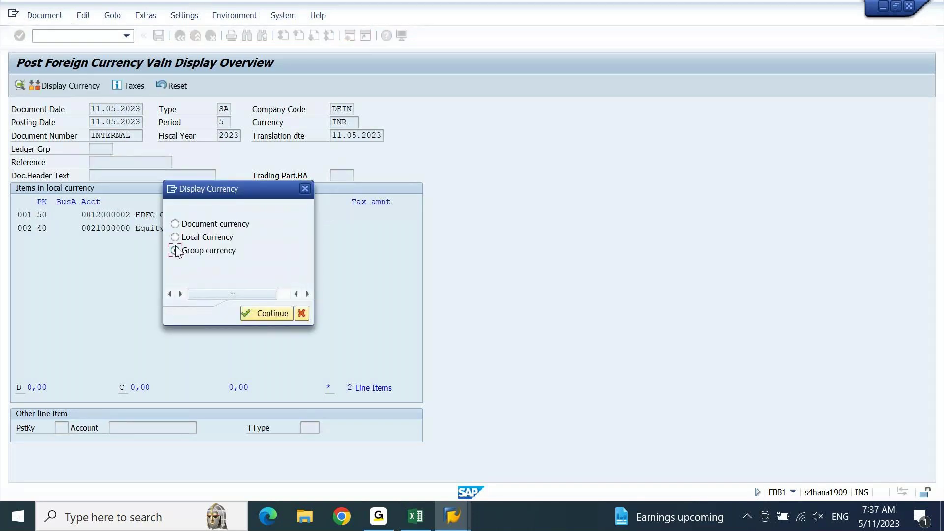
{"action": "left_click", "coordinate": [269, 314]}
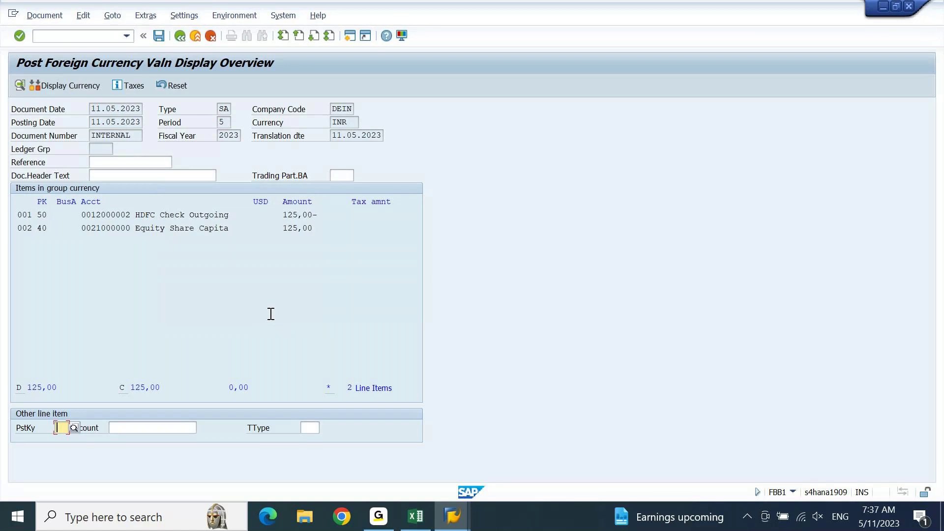
{"action": "left_click_drag", "start_coordinate": [170, 215], "coordinate": [221, 219]}
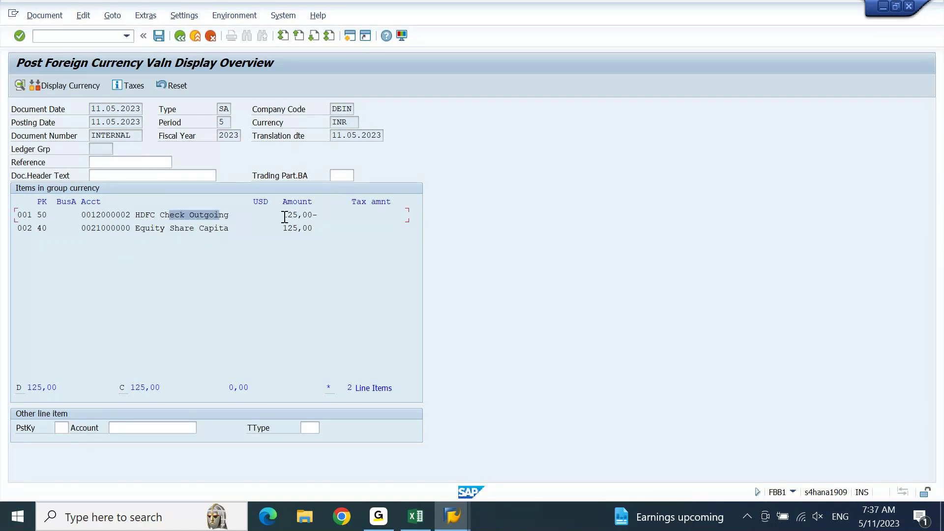
{"action": "left_click_drag", "start_coordinate": [284, 215], "coordinate": [318, 215]}
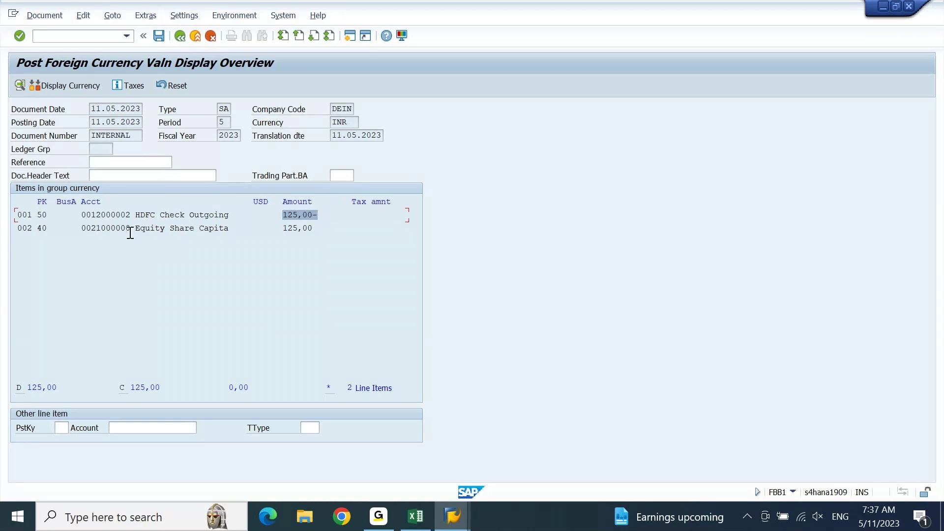
{"action": "left_click_drag", "start_coordinate": [130, 229], "coordinate": [177, 229]}
{"action": "left_click_drag", "start_coordinate": [278, 228], "coordinate": [316, 228]}
- Compare the simulated valuation document with the Equity Share Capital balance display and the RECLASS: 02 document
{"action": "left_click", "coordinate": [455, 505]}
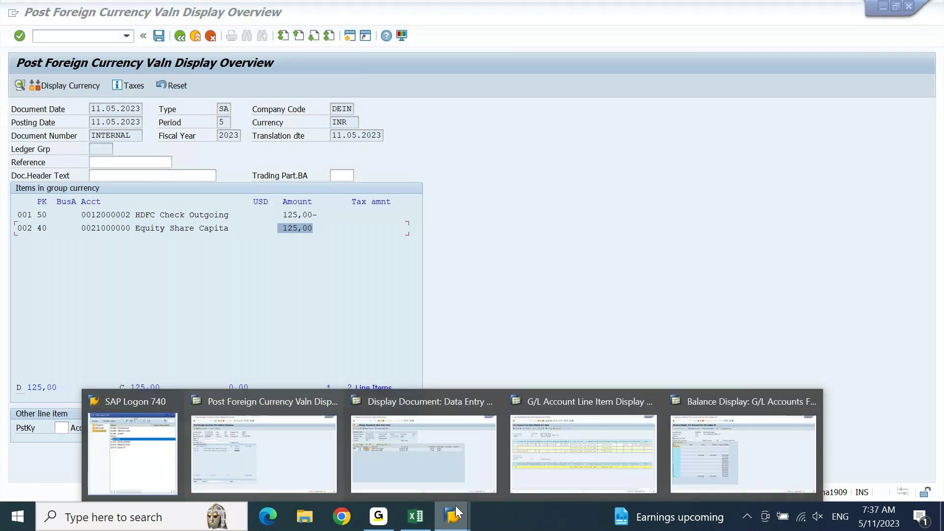
{"action": "left_click", "coordinate": [743, 453]}
{"action": "left_click", "coordinate": [344, 258]}
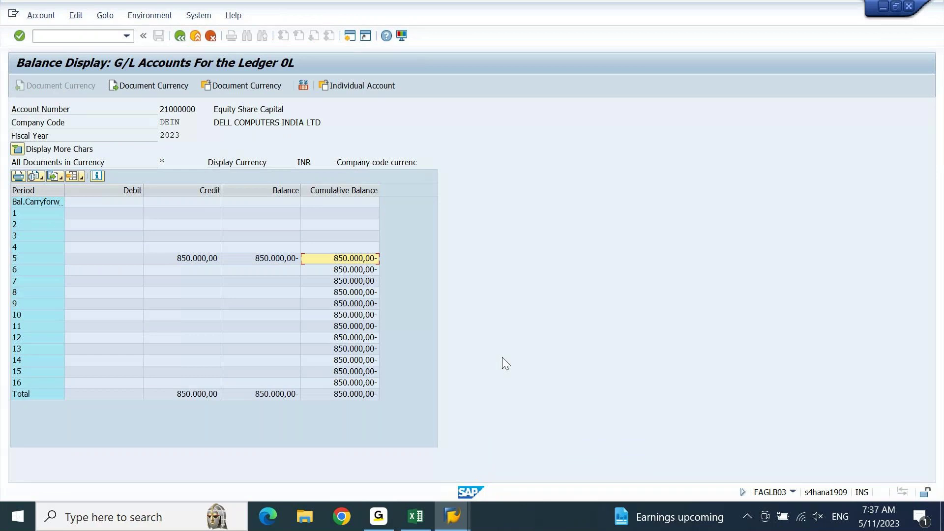
{"action": "key", "text": "alt+Tab"}
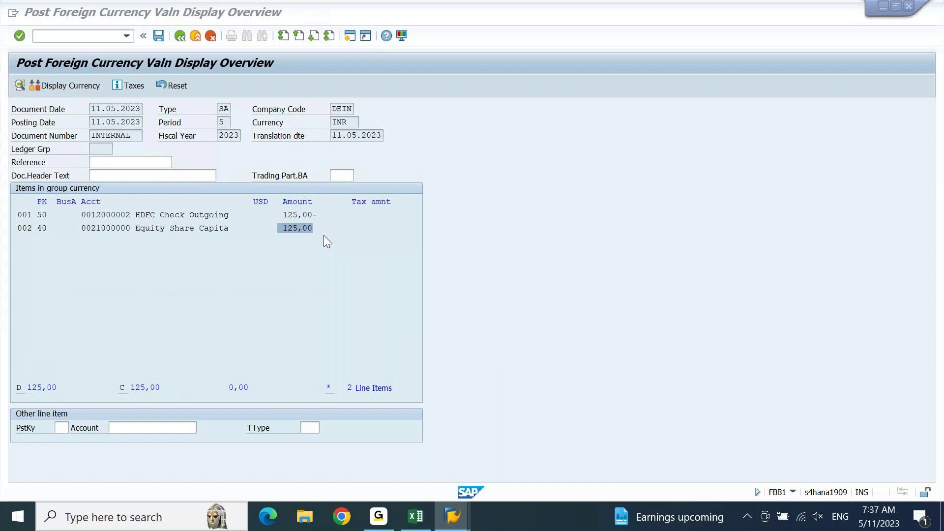
{"action": "key", "text": "alt+Tab"}
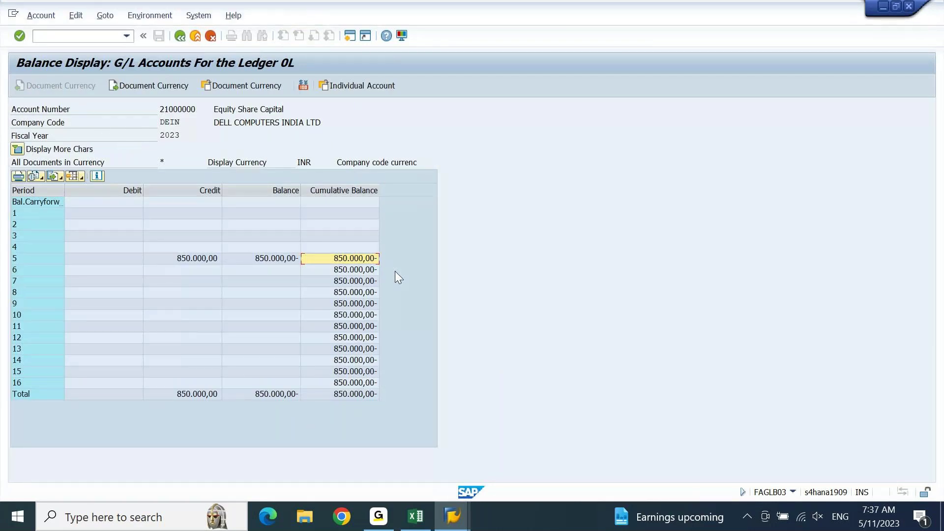
{"action": "key", "text": "alt+Tab"}
{"action": "key", "text": "Tab"}
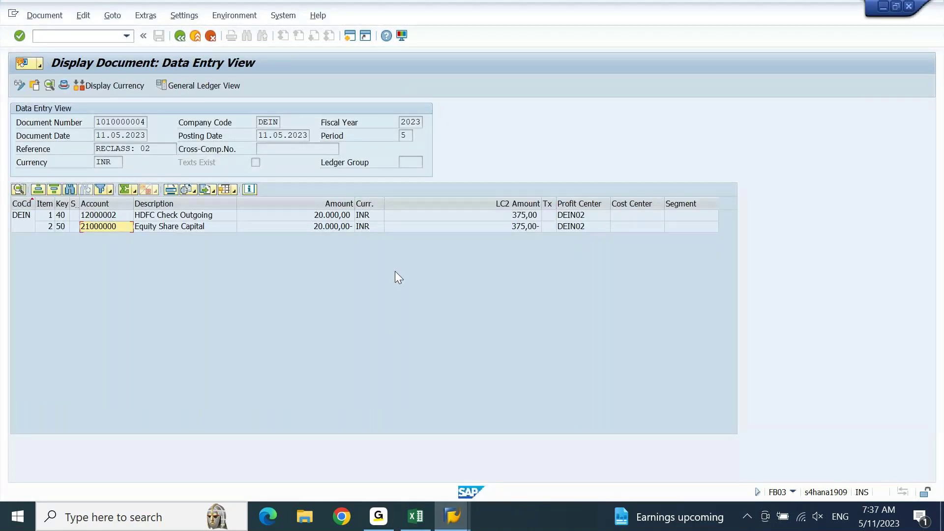
{"action": "key", "text": "alt+Tab"}
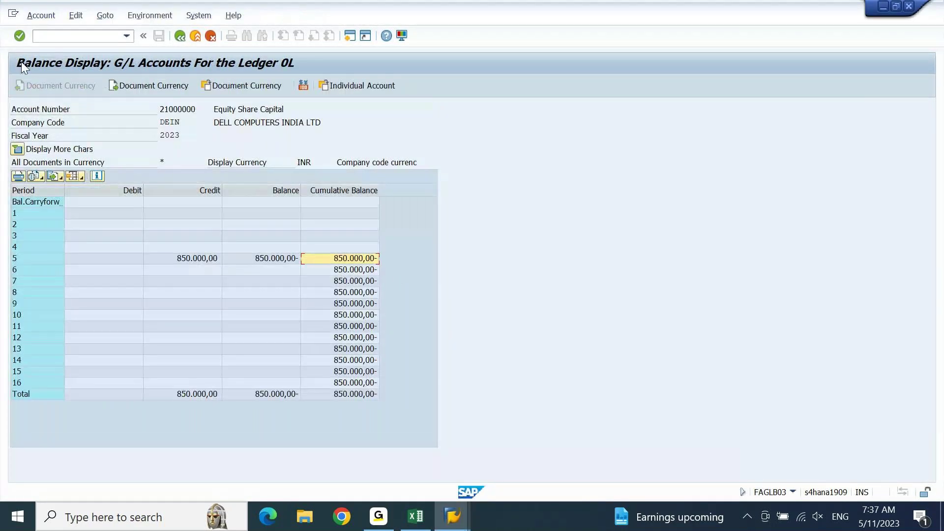
- Switch the Equity Share Capital balance display to group currency USD and check period 5's cumulative balance
{"action": "left_click", "coordinate": [304, 86]}
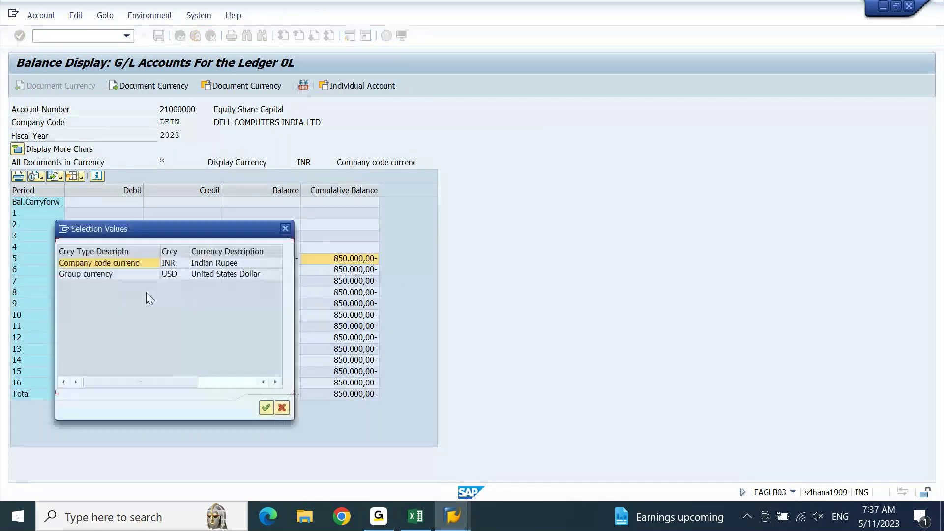
{"action": "double_click", "coordinate": [117, 274]}
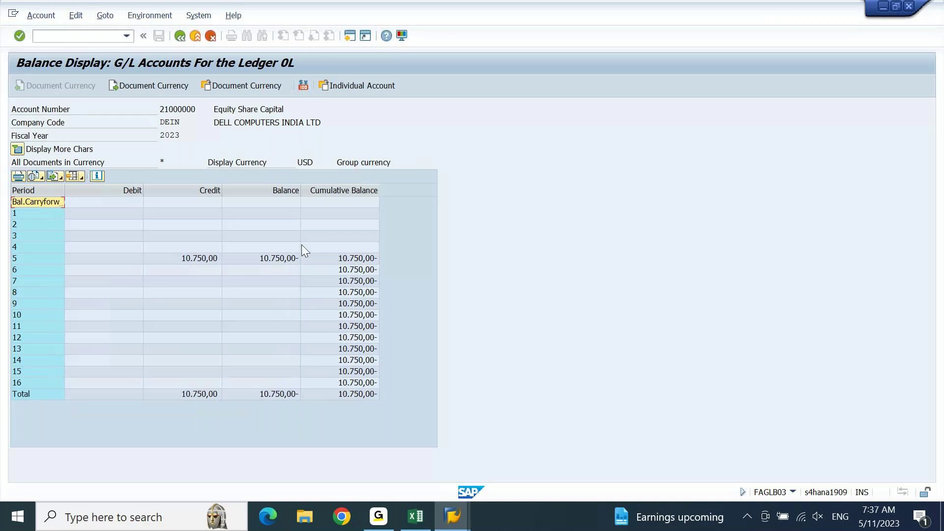
{"action": "left_click", "coordinate": [340, 262]}
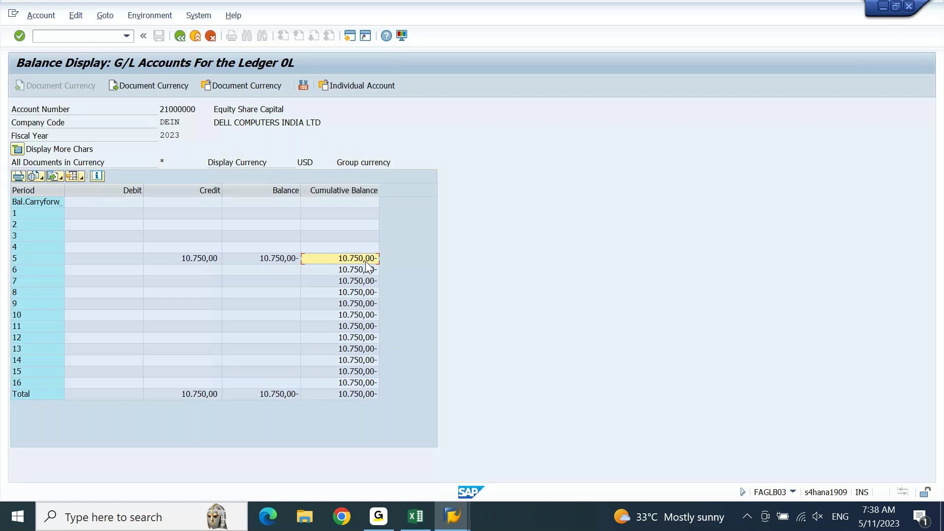
- Switch the Equity Share Capital balance display back to company code currency INR
{"action": "left_click", "coordinate": [303, 86]}
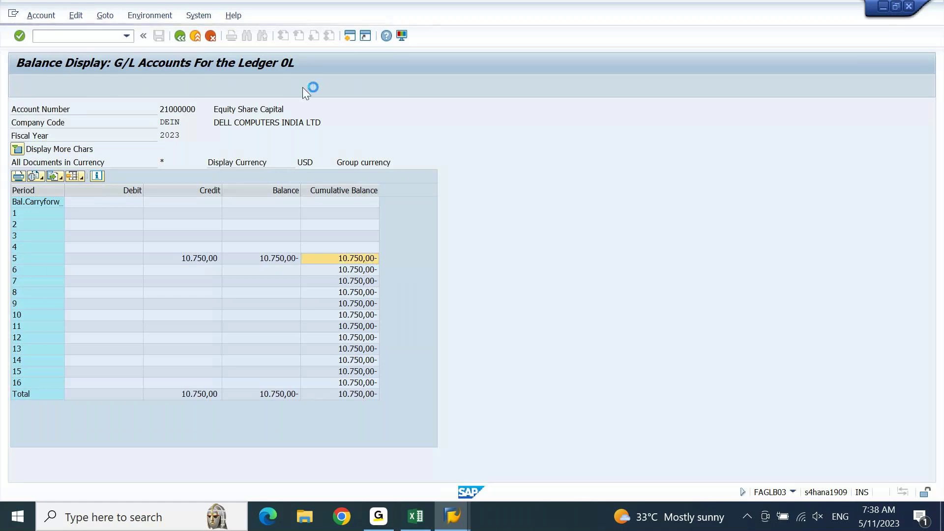
{"action": "double_click", "coordinate": [143, 273]}
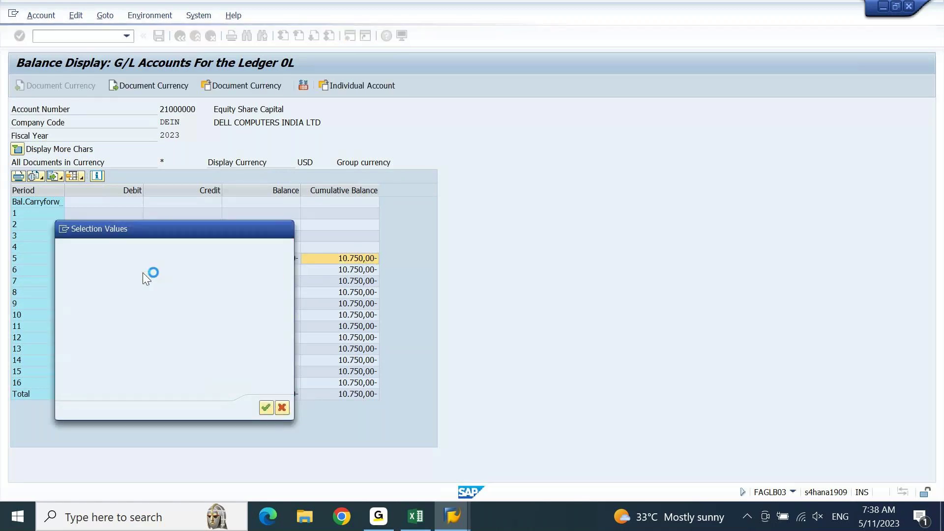
{"action": "left_click", "coordinate": [303, 87]}
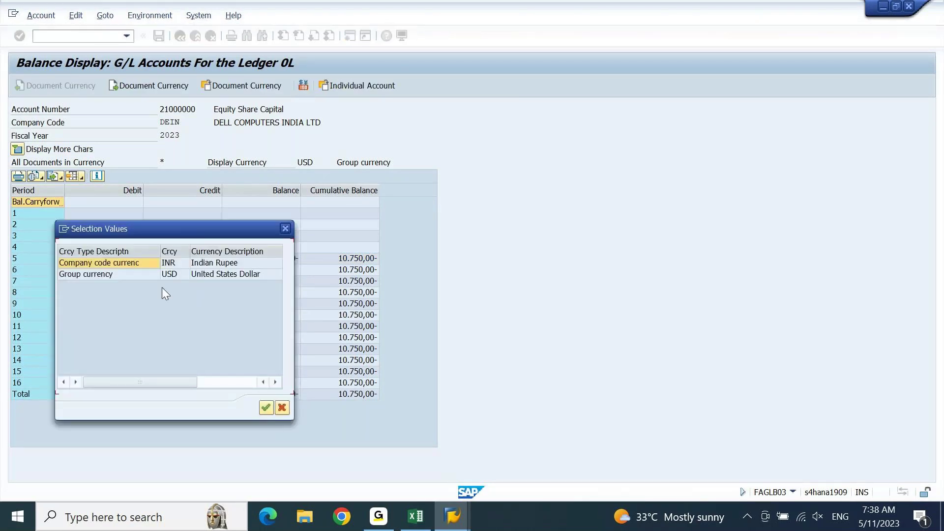
{"action": "double_click", "coordinate": [201, 262]}
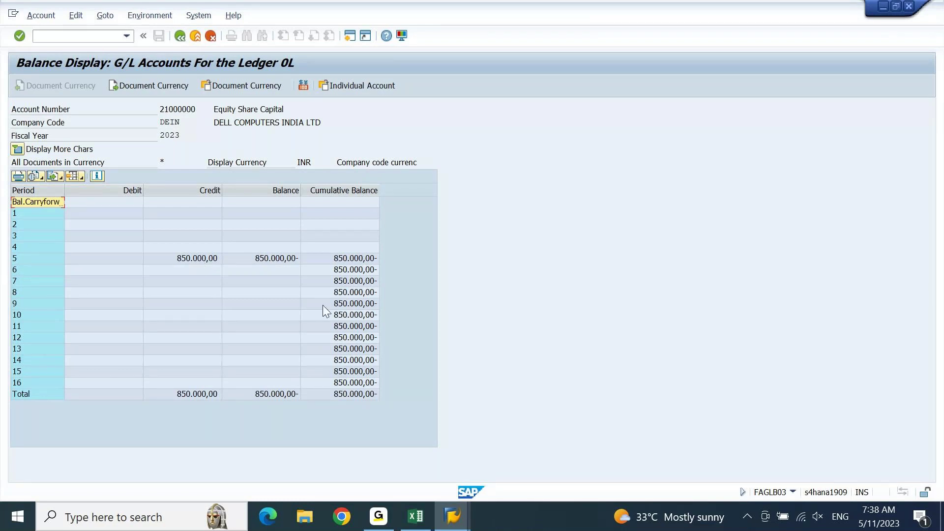
- List the G/L line items of account 21000000 in FAGLL03 and examine the group currency subtotal
{"action": "left_click", "coordinate": [451, 517]}
{"action": "left_click", "coordinate": [586, 433]}
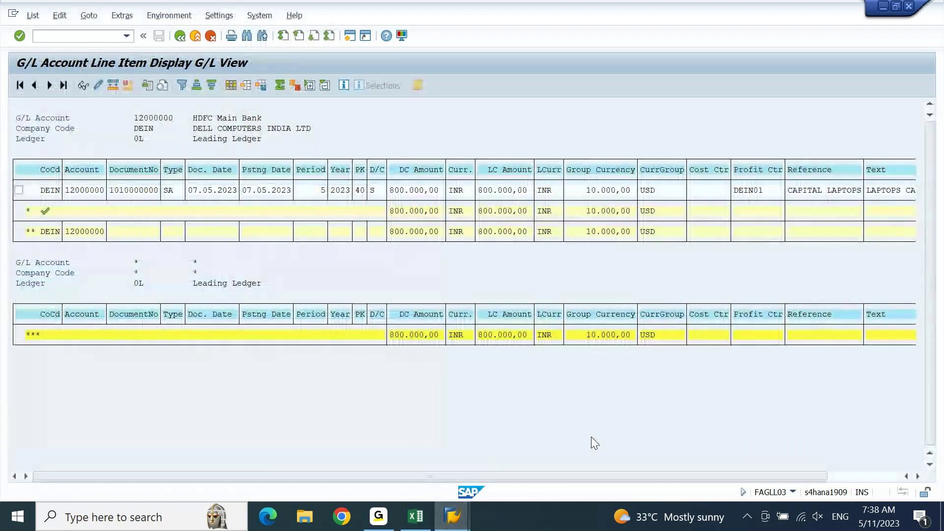
{"action": "key", "text": "F3"}
{"action": "key", "text": "Delete"}
{"action": "key", "text": "Down"}
{"action": "key", "text": "Return"}
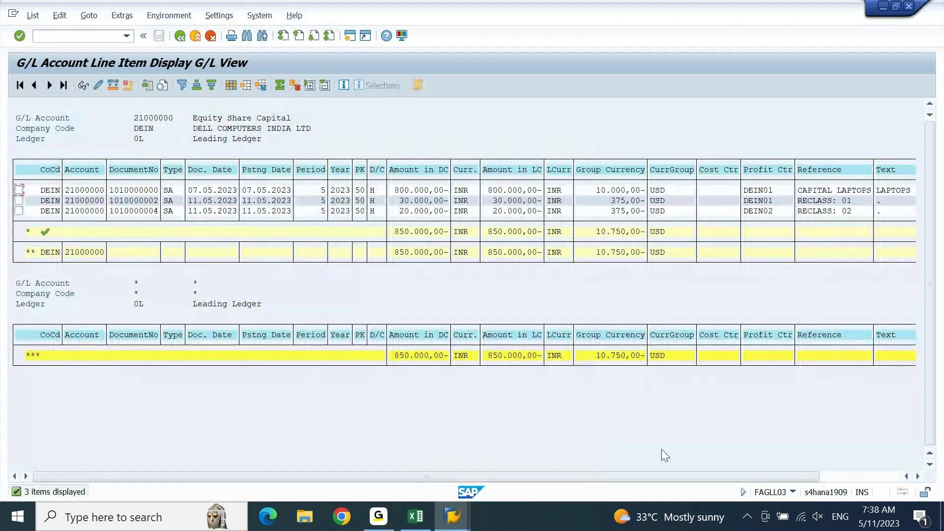
{"action": "left_click", "coordinate": [624, 234]}
{"action": "left_click", "coordinate": [627, 232]}
- Return to the valuation document overview and enter "usd adj" as both the reference and the document header text
{"action": "mouse_move", "coordinate": [449, 524]}
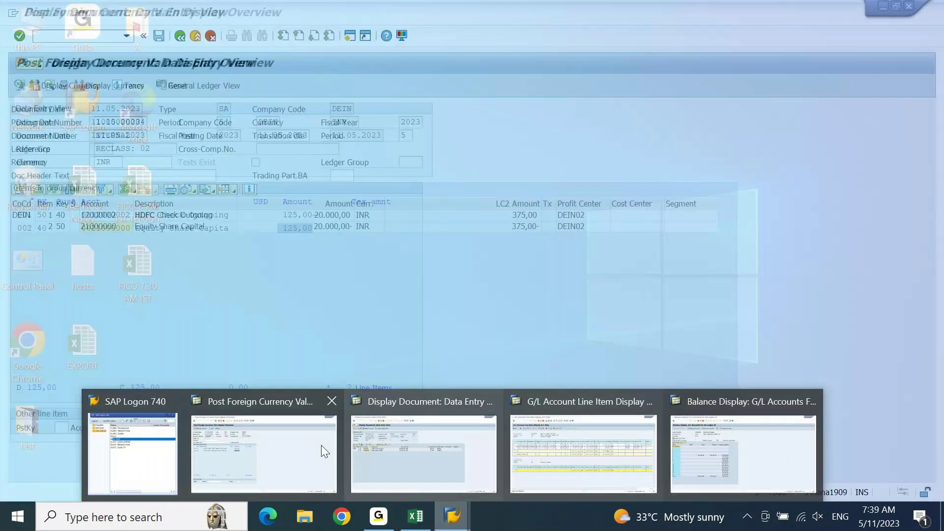
{"action": "left_click", "coordinate": [321, 445]}
{"action": "left_click", "coordinate": [164, 163]}
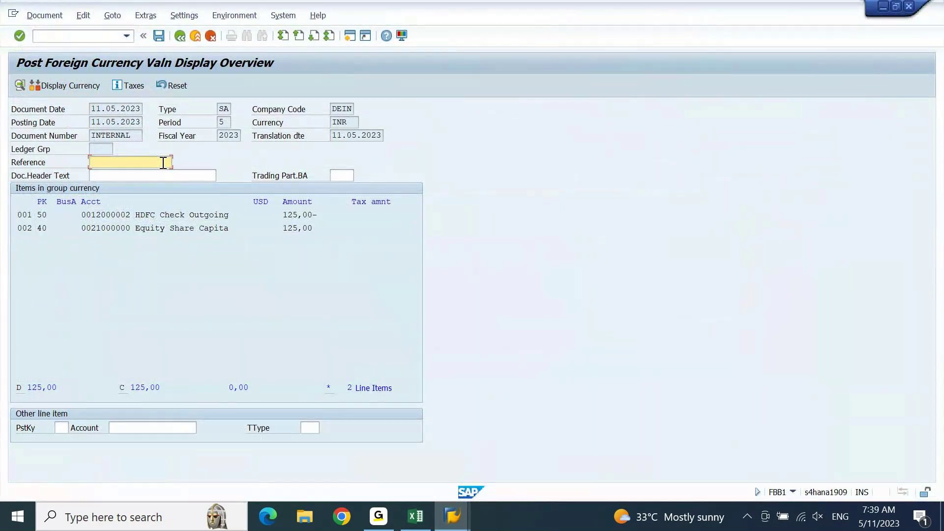
{"action": "type", "text": "usd adj"}
{"action": "key", "text": "ctrl+a"}
{"action": "key", "text": "ctrl+c"}
{"action": "key", "text": "Tab"}
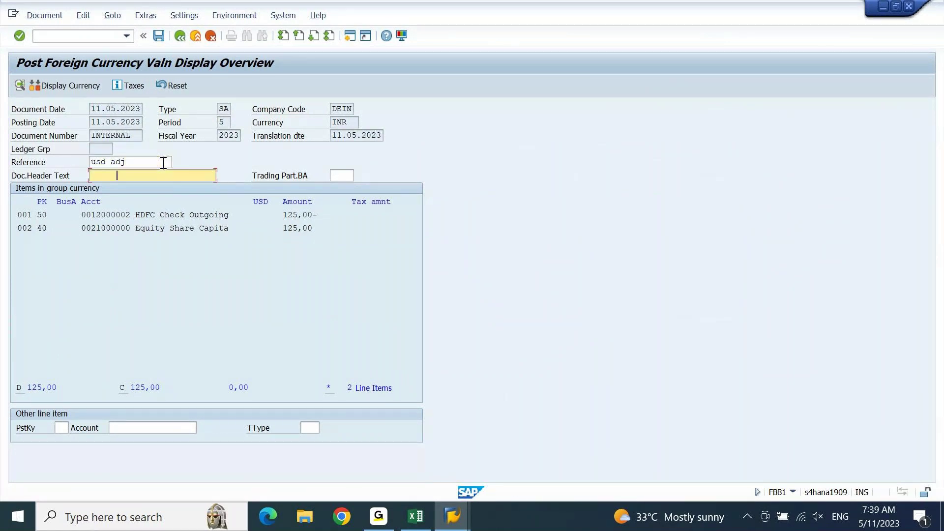
{"action": "key", "text": "ctrl+v"}
- Review the details of the debit and credit line items, including their profit centers, and return to the document overview
{"action": "double_click", "coordinate": [135, 229]}
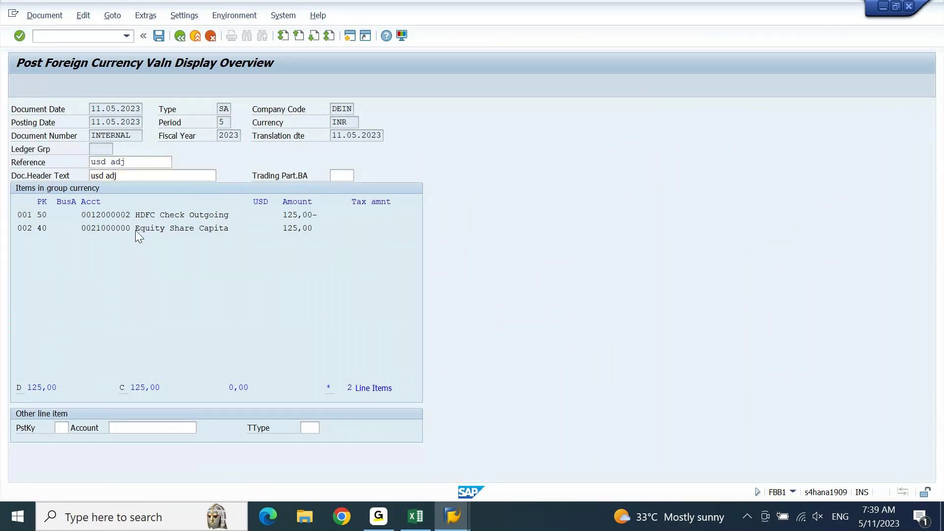
{"action": "left_click", "coordinate": [131, 214]}
{"action": "left_click", "coordinate": [123, 226]}
{"action": "key", "text": "Return"}
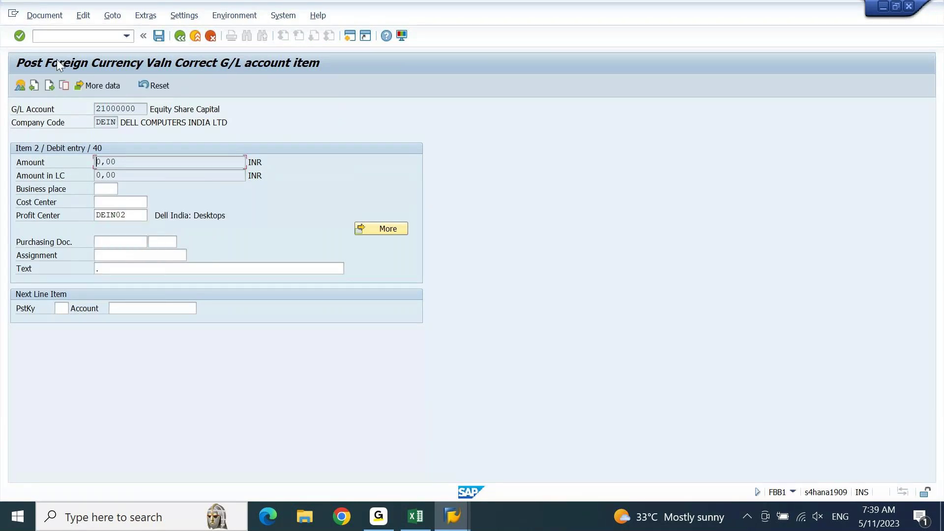
{"action": "left_click", "coordinate": [35, 88]}
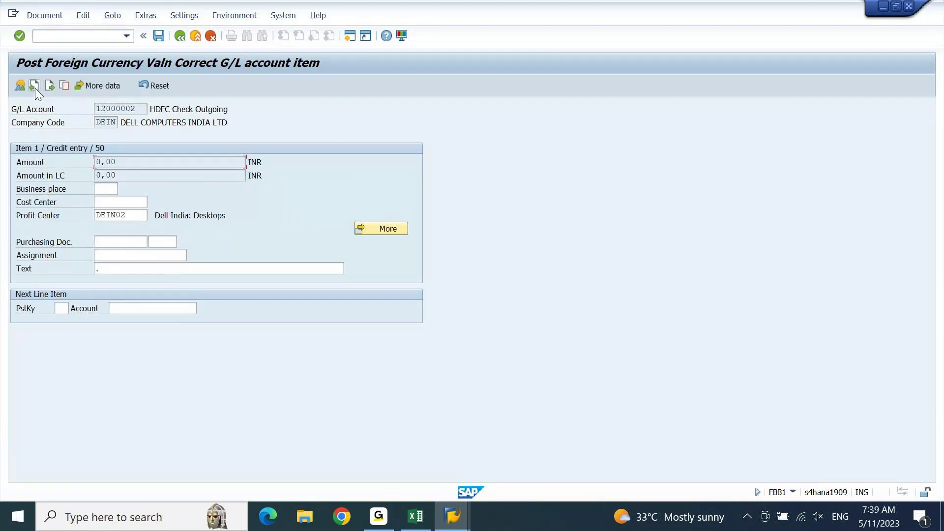
{"action": "left_click", "coordinate": [179, 39]}
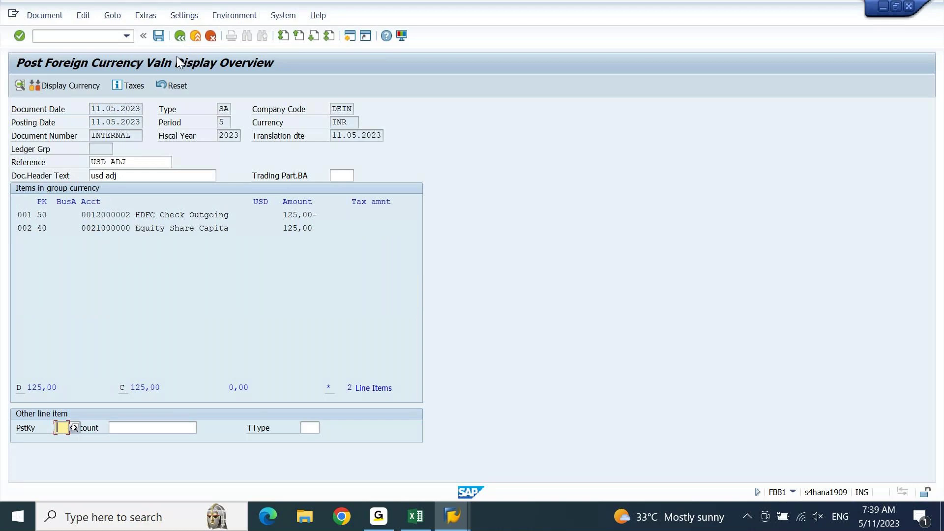
- Post the foreign currency valuation document with the USD ADJ reference
{"action": "left_click", "coordinate": [158, 36]}
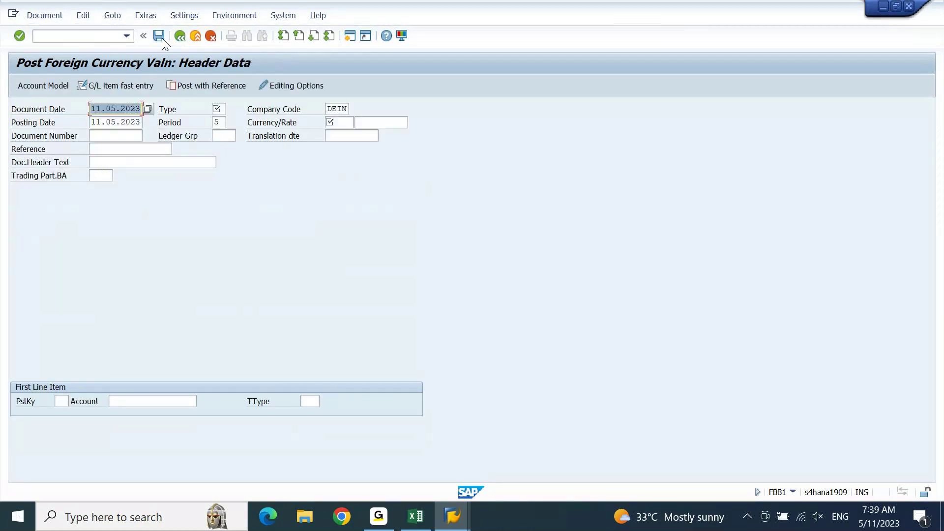
- Refresh the G/L line item list of account 21000000 and examine the USD ADJ item's local currency and group currency amounts
{"action": "left_click", "coordinate": [453, 523]}
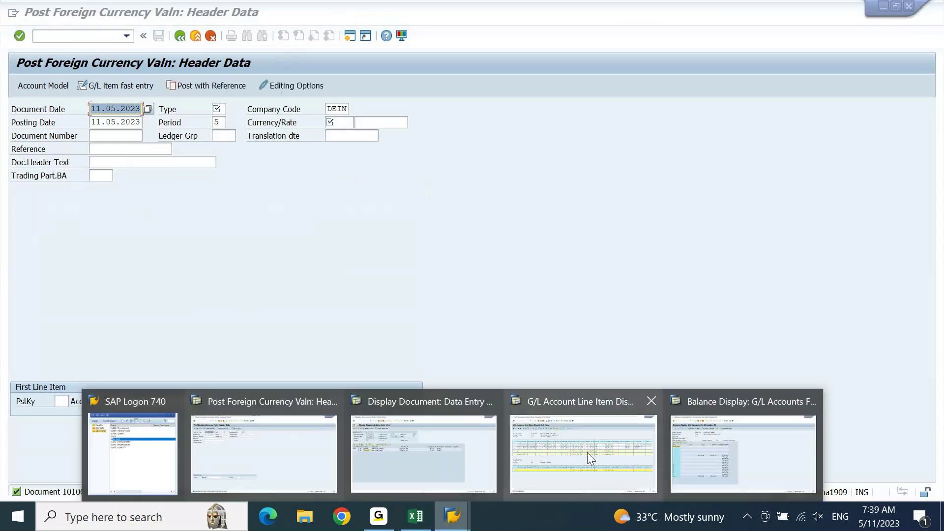
{"action": "left_click", "coordinate": [589, 458]}
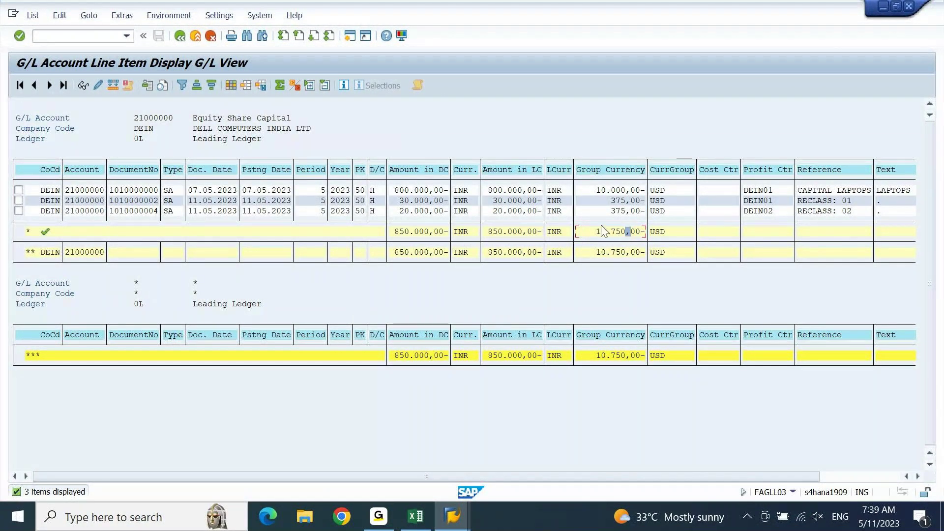
{"action": "left_click", "coordinate": [33, 15]}
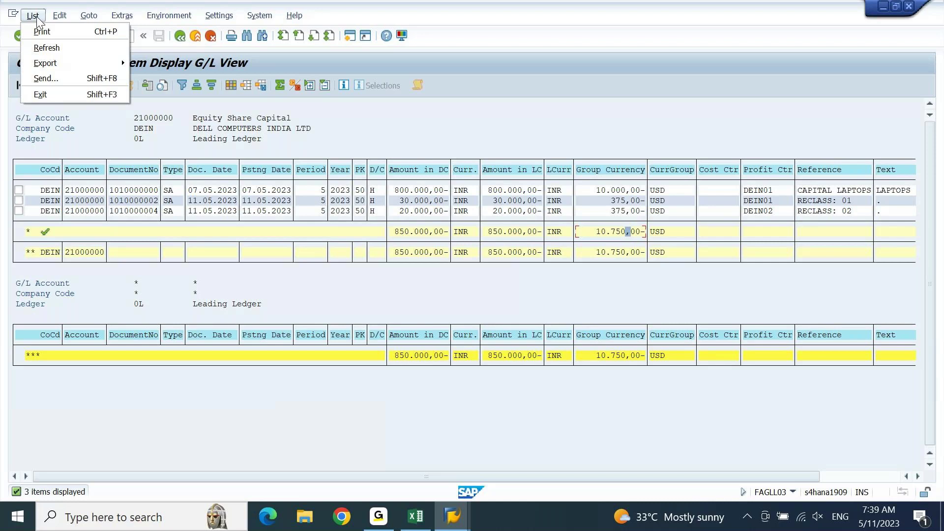
{"action": "left_click", "coordinate": [47, 48]}
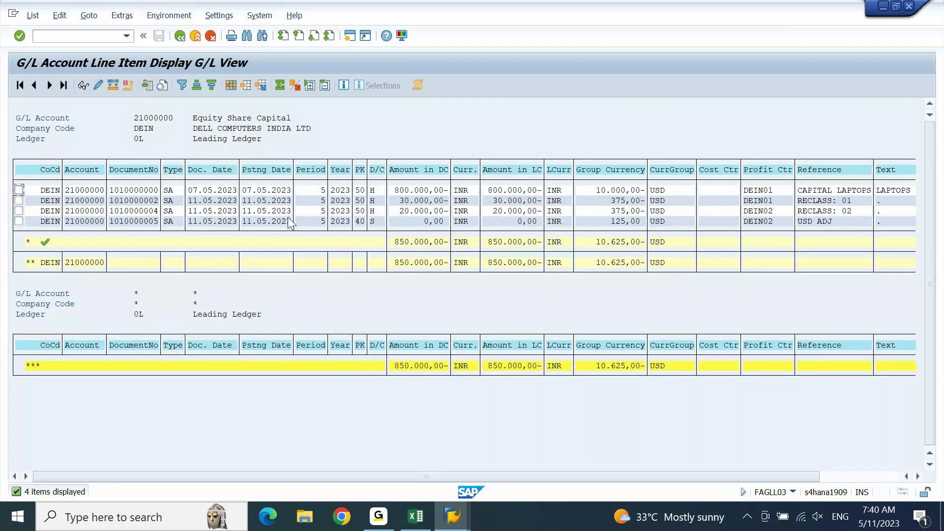
{"action": "left_click", "coordinate": [154, 223]}
{"action": "left_click", "coordinate": [523, 225]}
{"action": "left_click", "coordinate": [613, 222]}
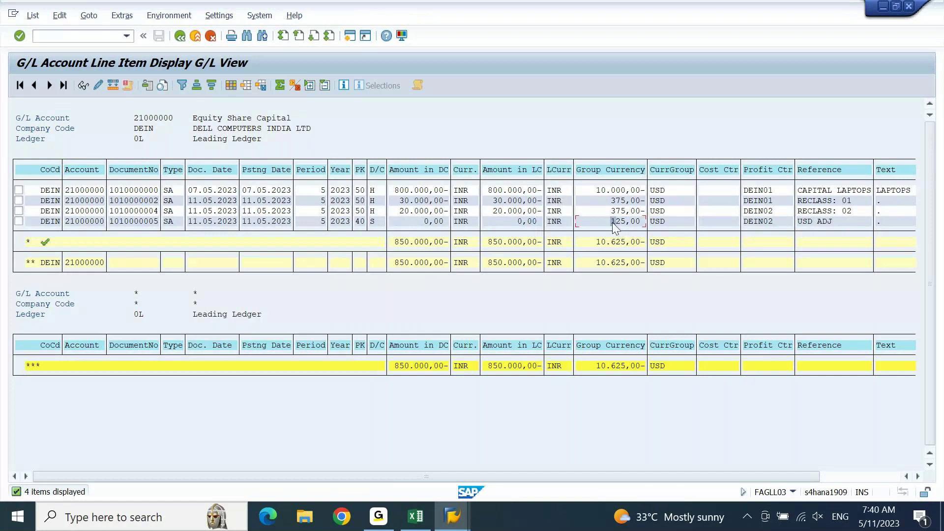